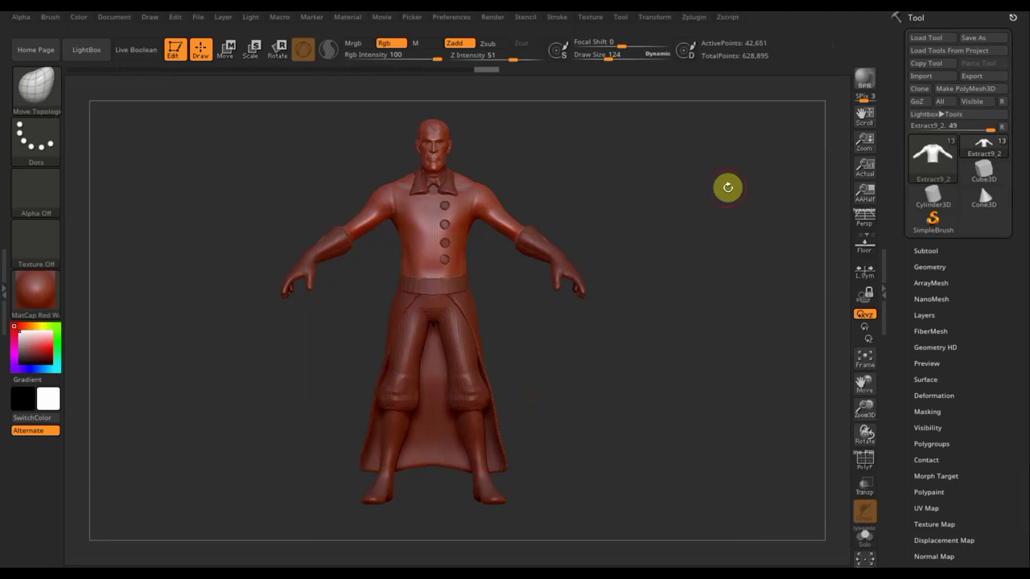
Step: Orbit the view around to a straight-on look at the character's back
mouse_move(694, 319)
left_mouse_down()
mouse_move(611, 323)
mouse_move(616, 347)
mouse_move(670, 377)
left_mouse_up()
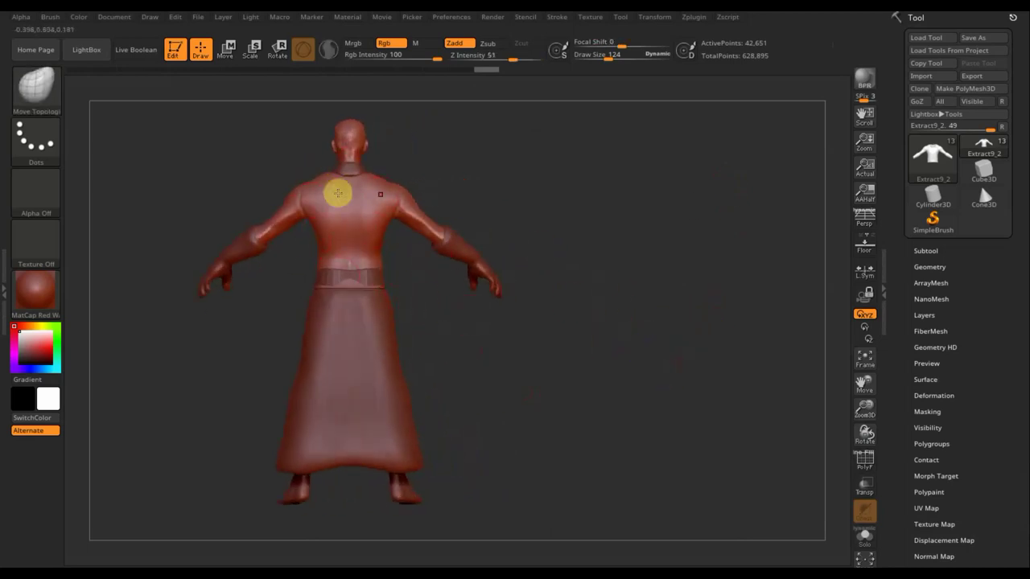
mouse_move(625, 339)
left_mouse_down()
mouse_move(584, 340)
mouse_move(594, 364)
mouse_move(689, 361)
mouse_move(678, 375)
left_mouse_up()
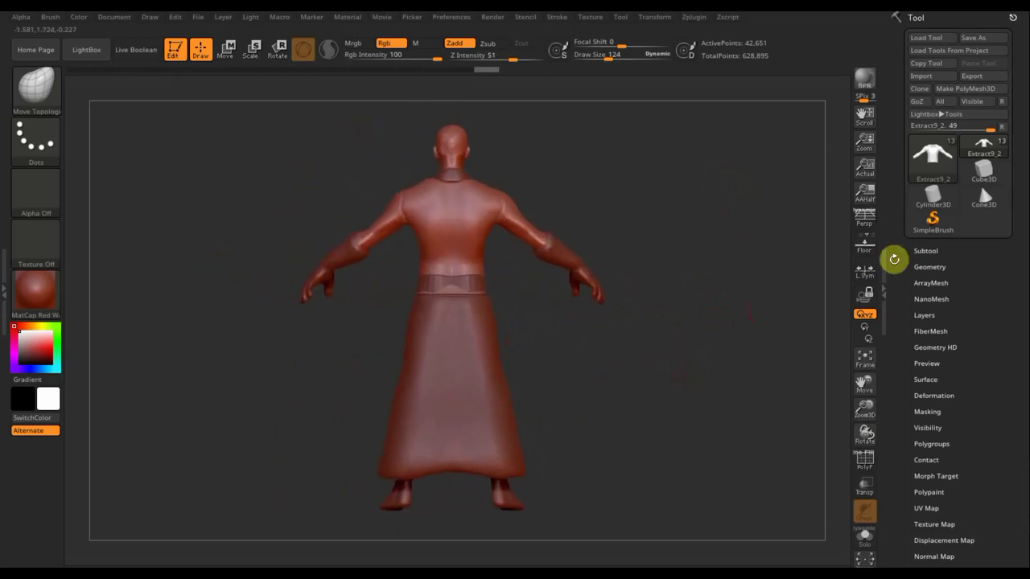
Step: Append a Cube3D mesh as a new subtool and frame it in the view
left_click(925, 251)
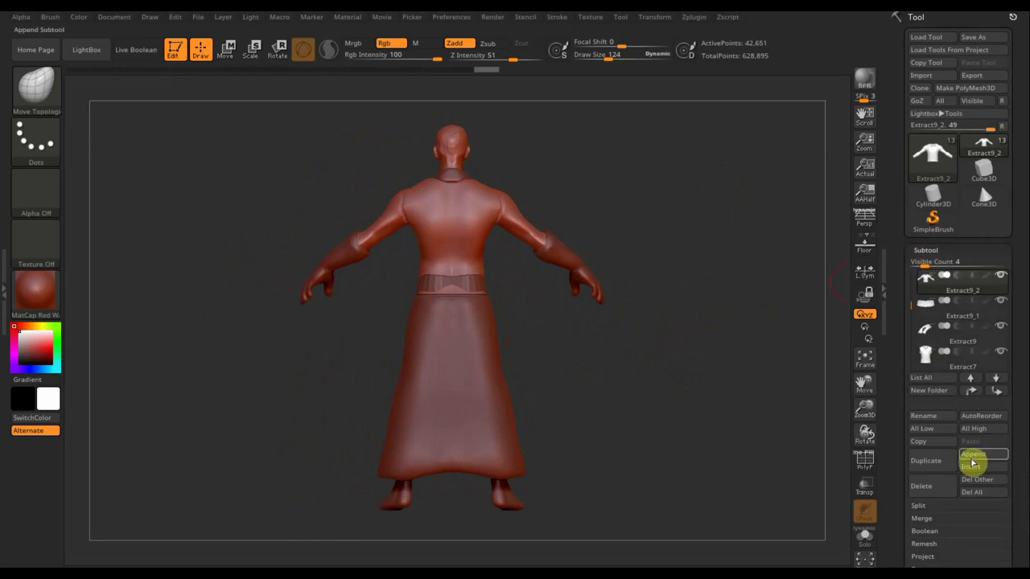
left_click(980, 457)
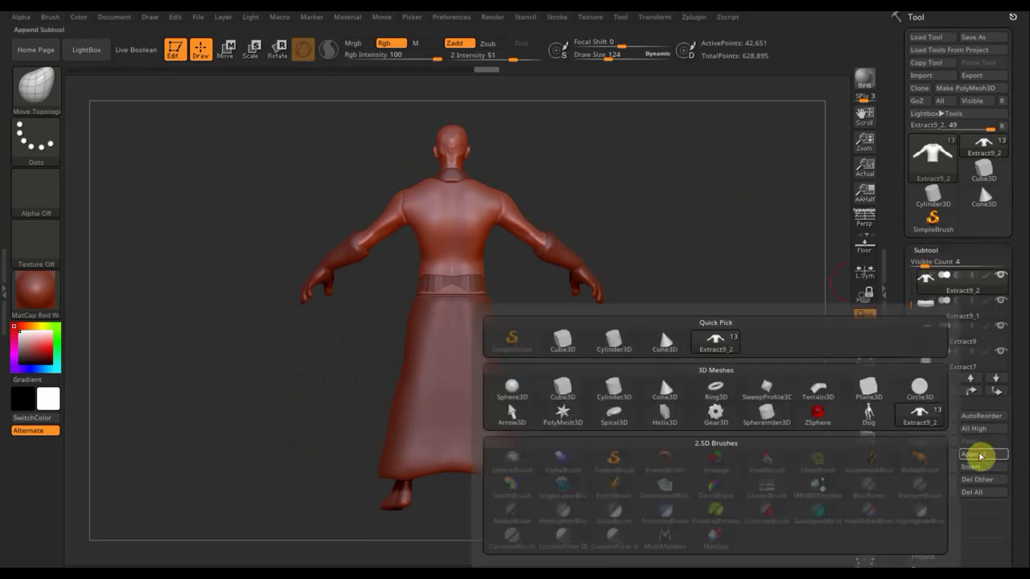
left_click(563, 391)
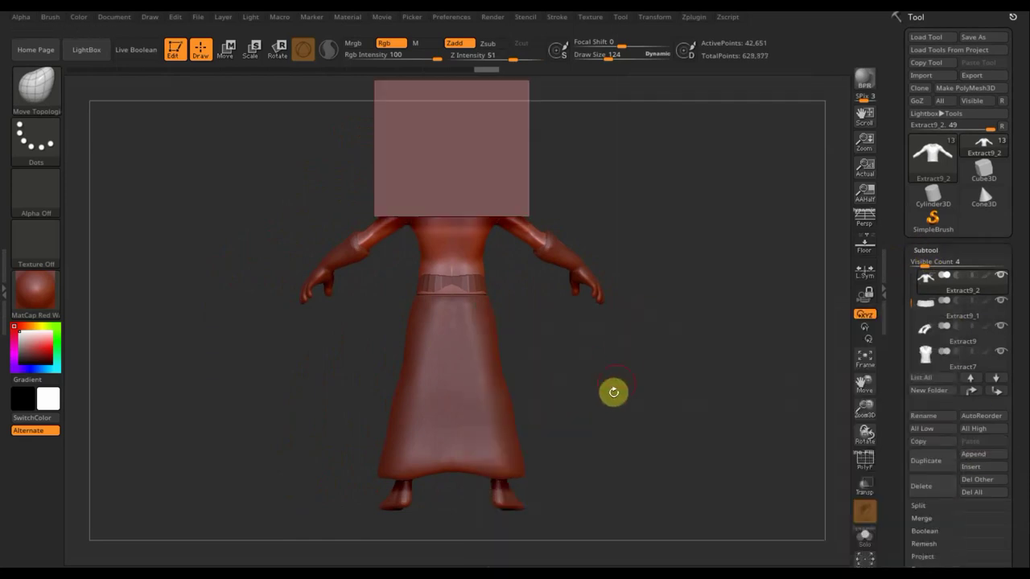
mouse_move(613, 391)
left_mouse_down()
mouse_move(685, 391)
mouse_move(669, 398)
left_mouse_up()
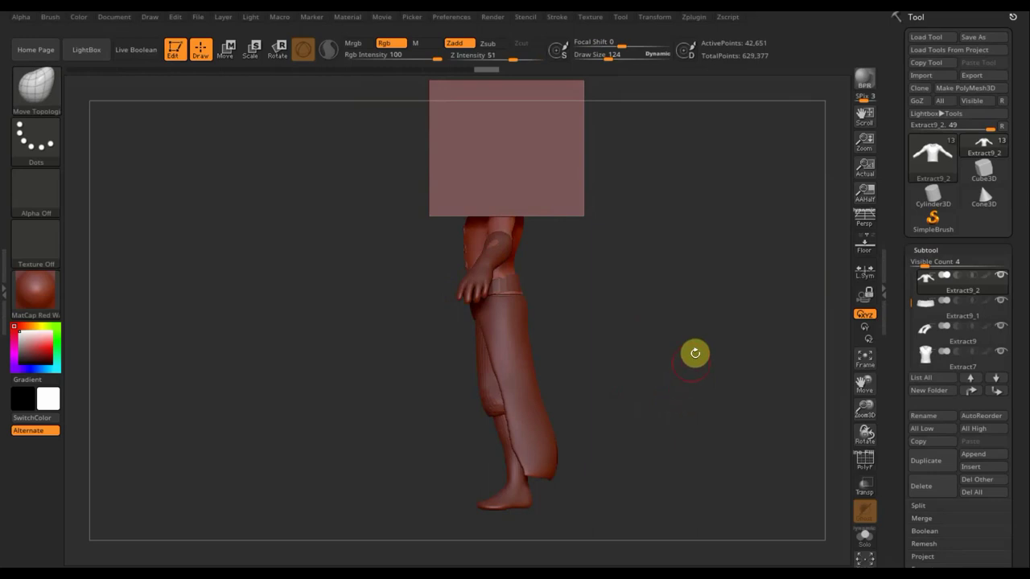
left_click_drag(695, 352, 644, 427, "alt")
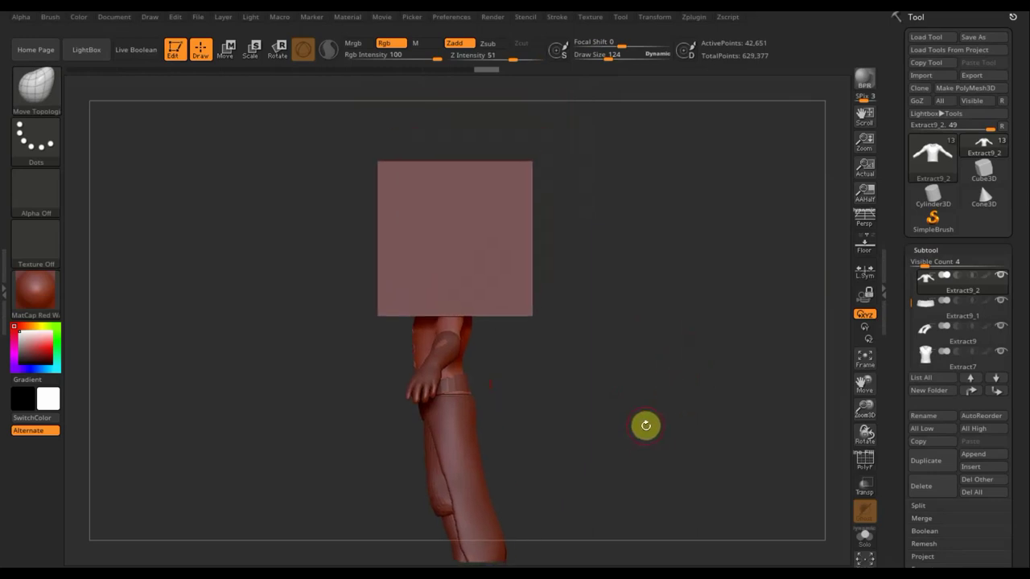
Step: Make PM3D_Cube3D1 the active subtool from the subtool picker
key("n")
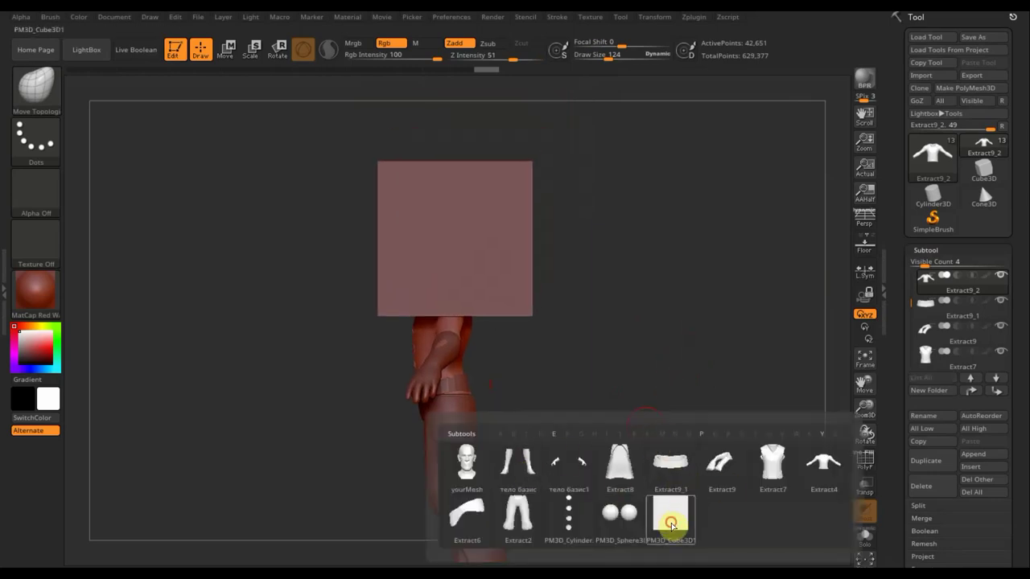
left_click(670, 523)
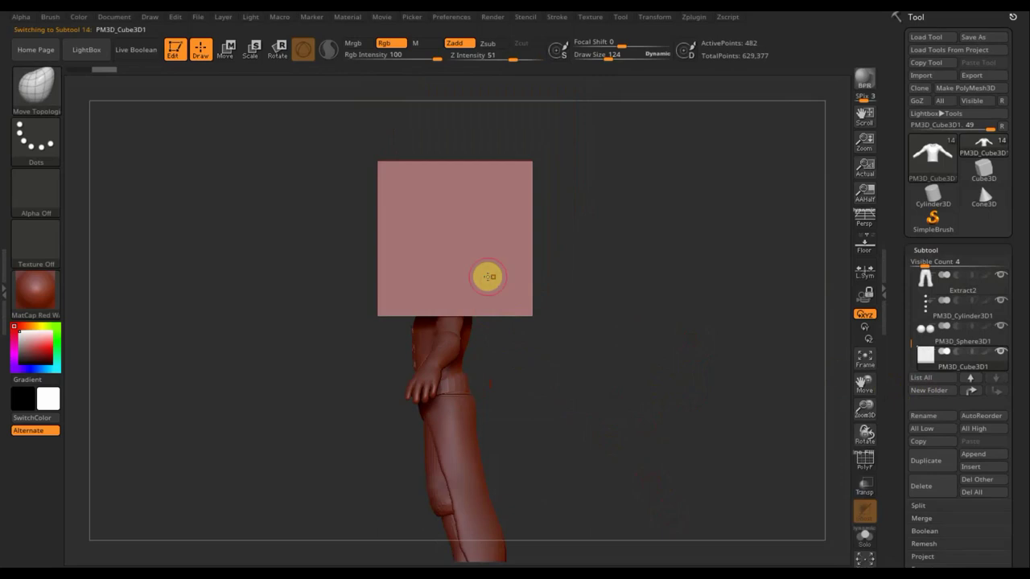
left_click_drag(1022, 510, 1021, 448)
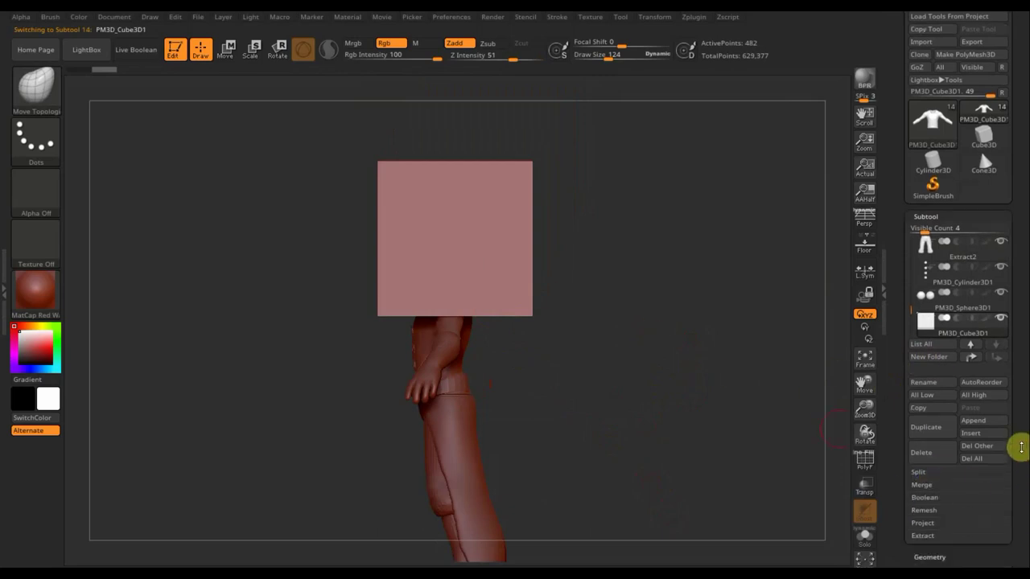
scroll(1021, 447, "down", 3)
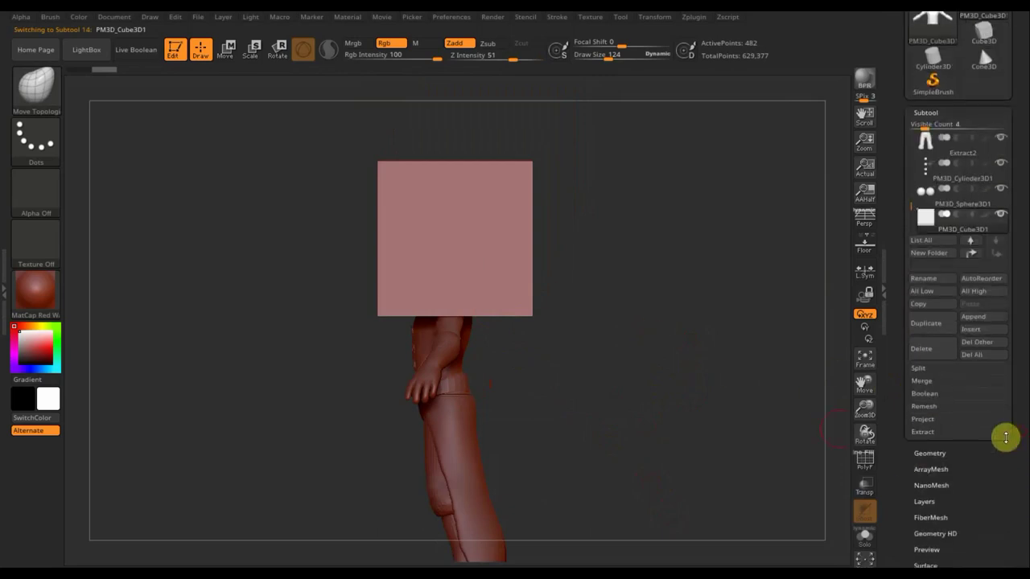
Step: Flatten the cube into a thin box in depth and shrink it uniformly
left_click(227, 50)
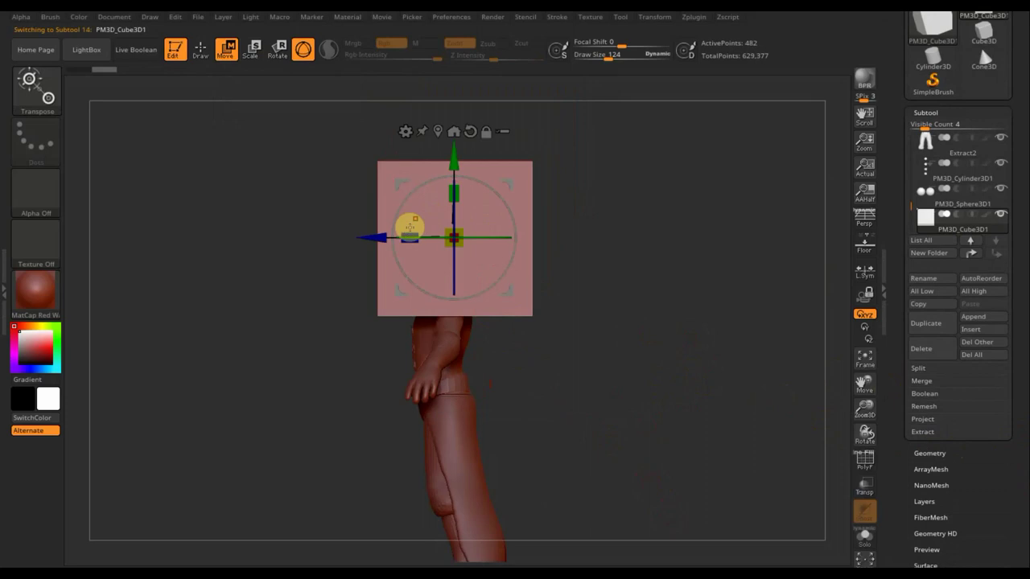
left_click_drag(407, 234, 465, 240)
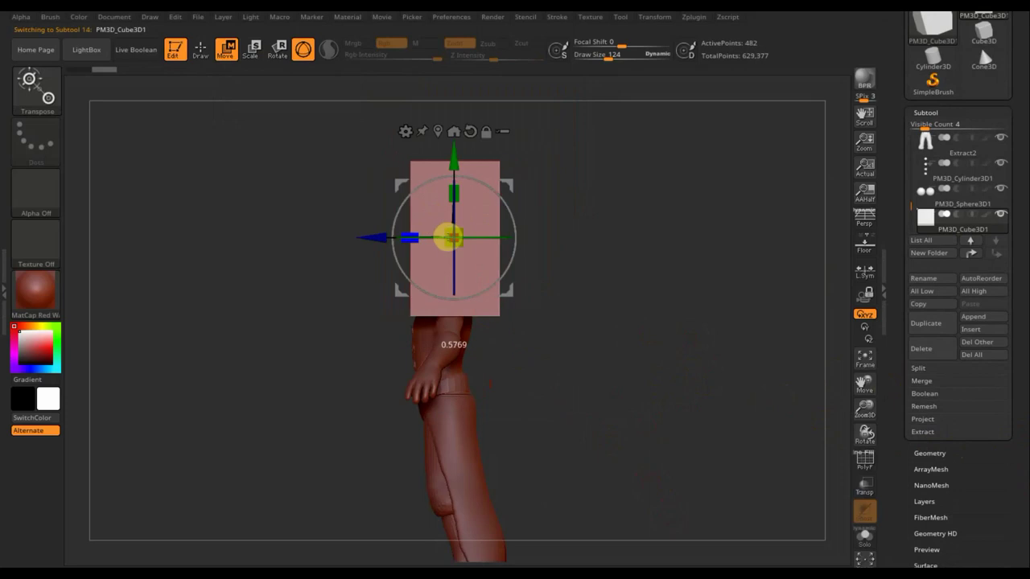
left_click_drag(559, 260, 650, 278, "shift")
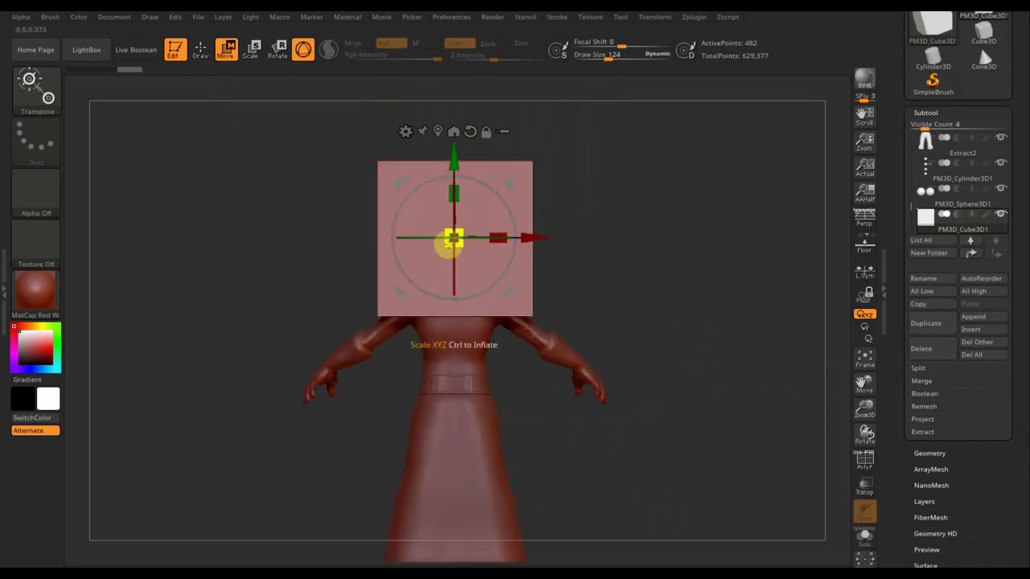
left_click_drag(456, 242, 437, 213)
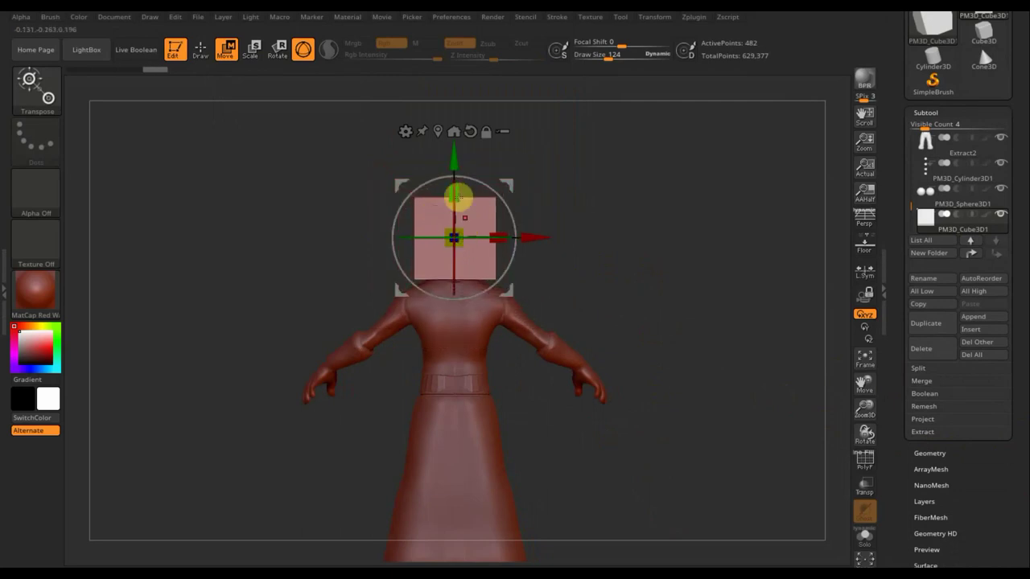
Step: Lower the box onto the torso, narrow it, and push it against the upper back
left_click_drag(456, 167, 445, 252)
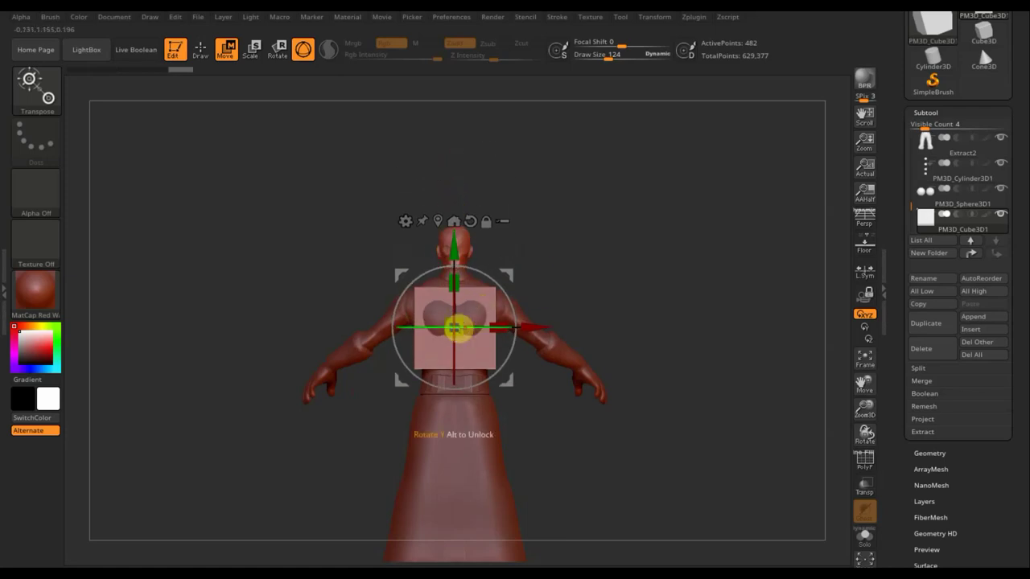
left_click_drag(499, 320, 497, 322)
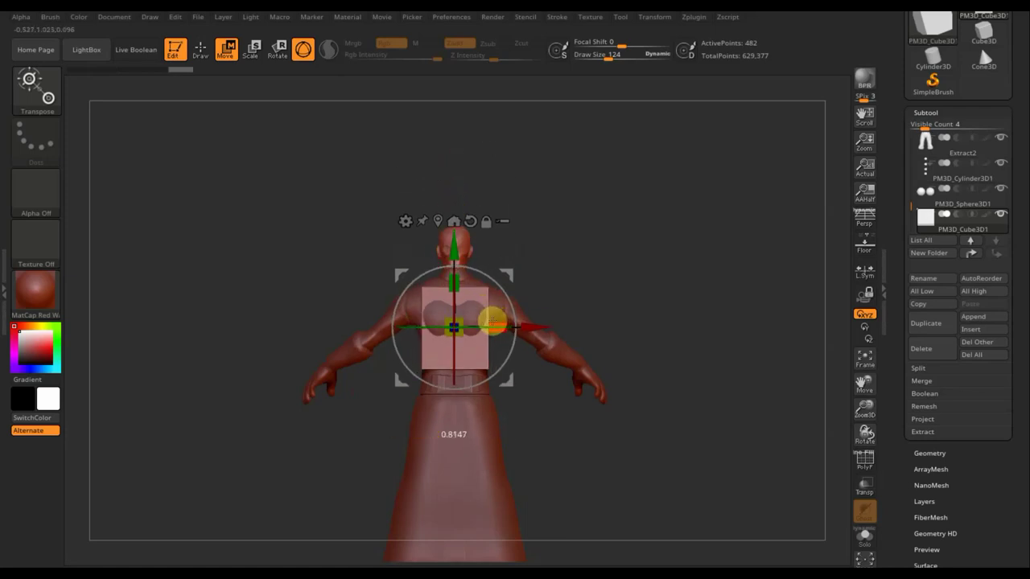
mouse_move(567, 242)
left_mouse_down()
mouse_move(617, 255)
mouse_move(619, 273)
mouse_move(497, 280)
left_mouse_up()
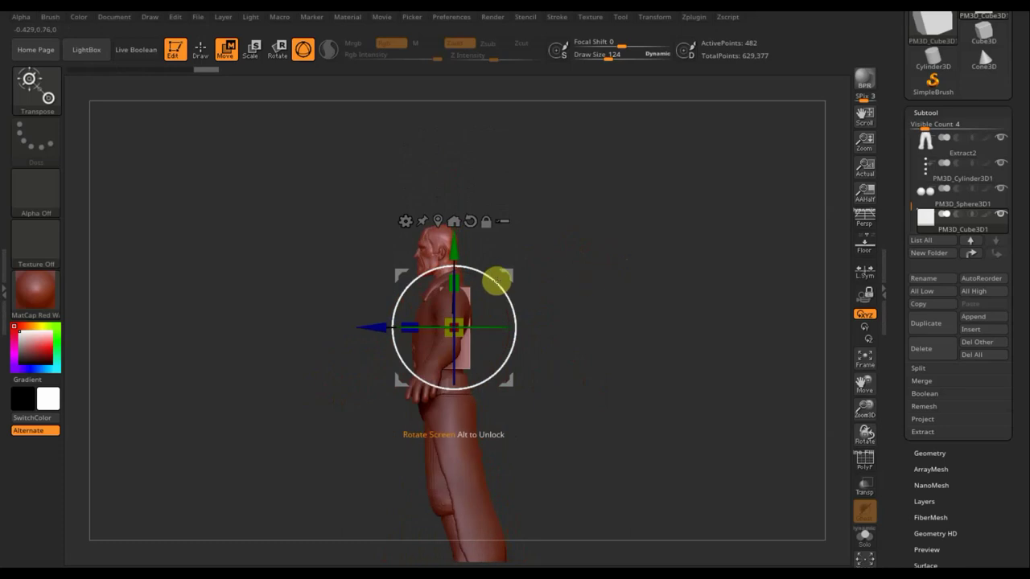
mouse_move(362, 327)
left_mouse_down()
mouse_move(402, 327)
mouse_move(391, 327)
left_mouse_up()
left_click_drag(480, 246, 485, 236)
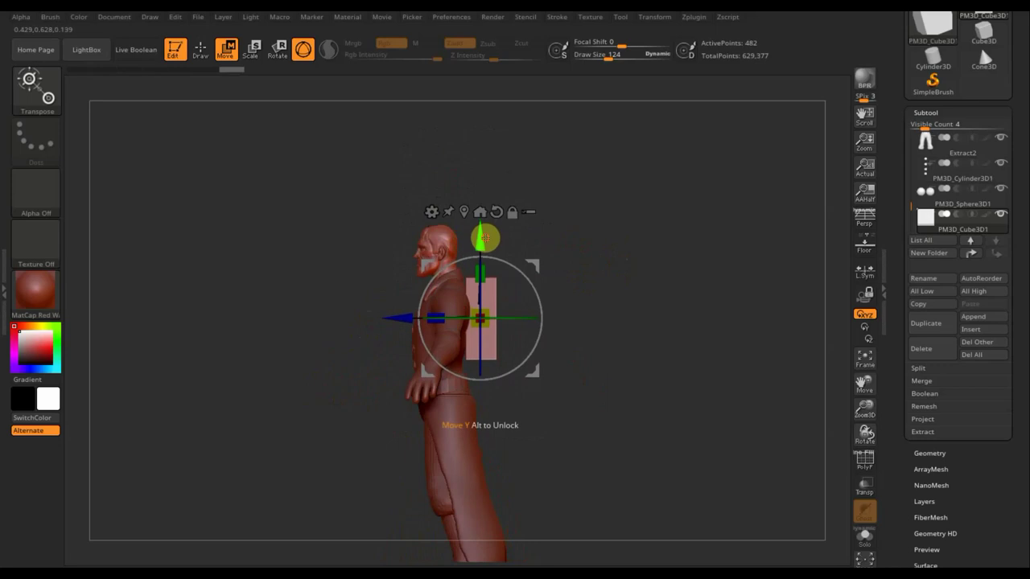
mouse_move(619, 266)
left_mouse_down("shift")
mouse_move(595, 262)
mouse_move(640, 271)
mouse_move(636, 257)
mouse_move(665, 343)
left_mouse_up("shift")
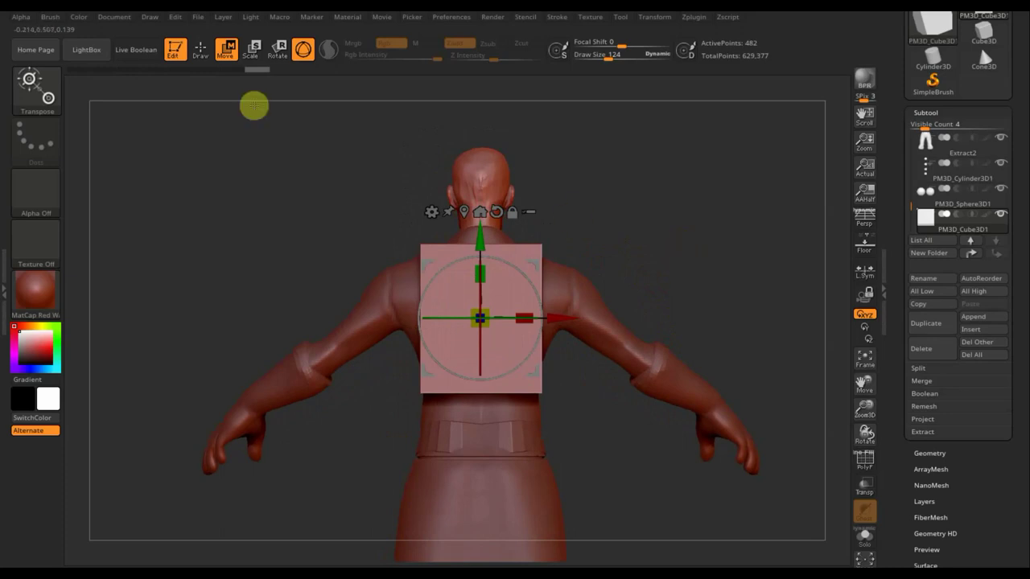
Step: DynaMesh the back box at resolution 128 and leave only a bottom strip unmasked
left_click(201, 52)
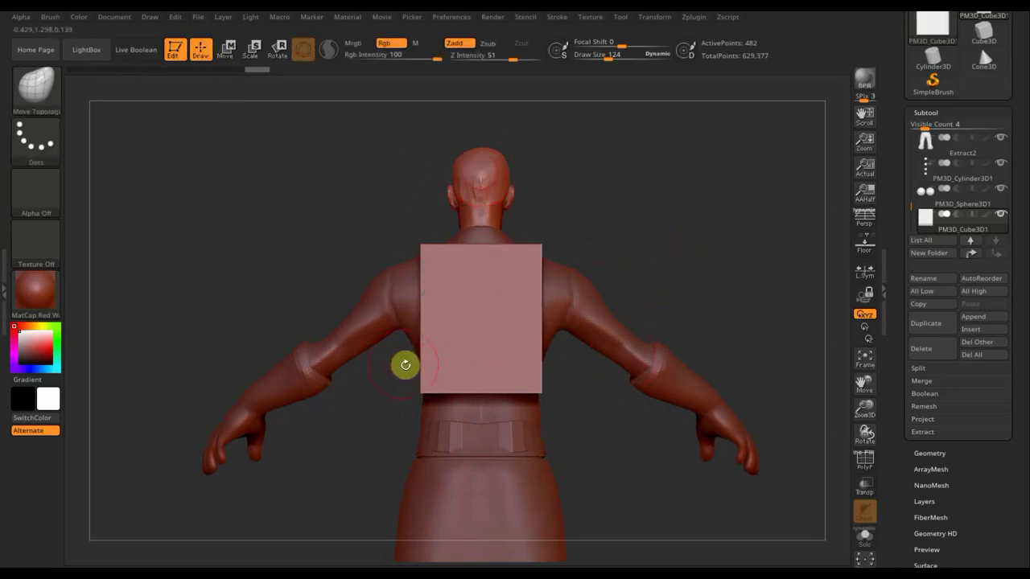
left_click_drag(363, 371, 570, 371, "ctrl")
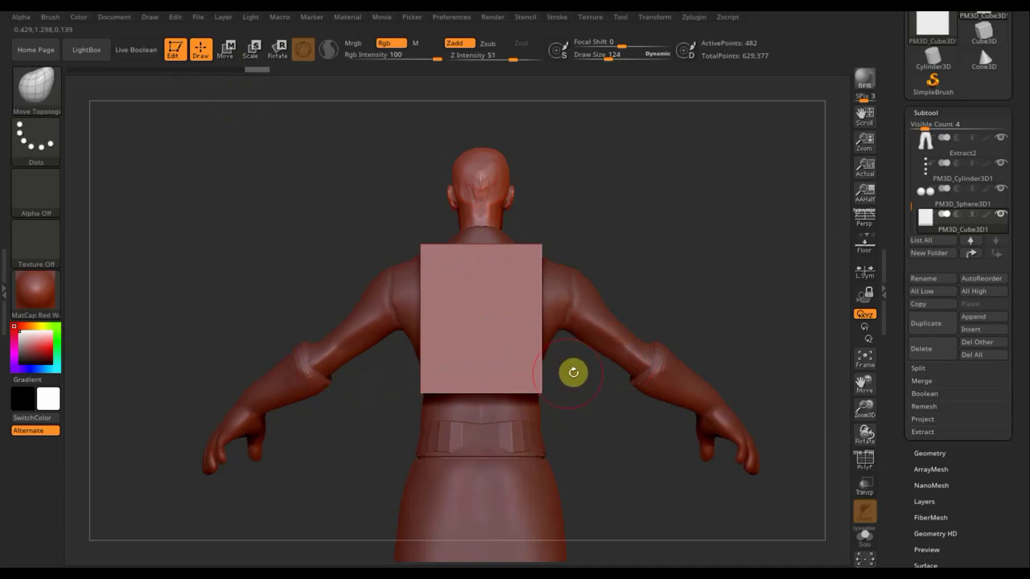
left_click(933, 453)
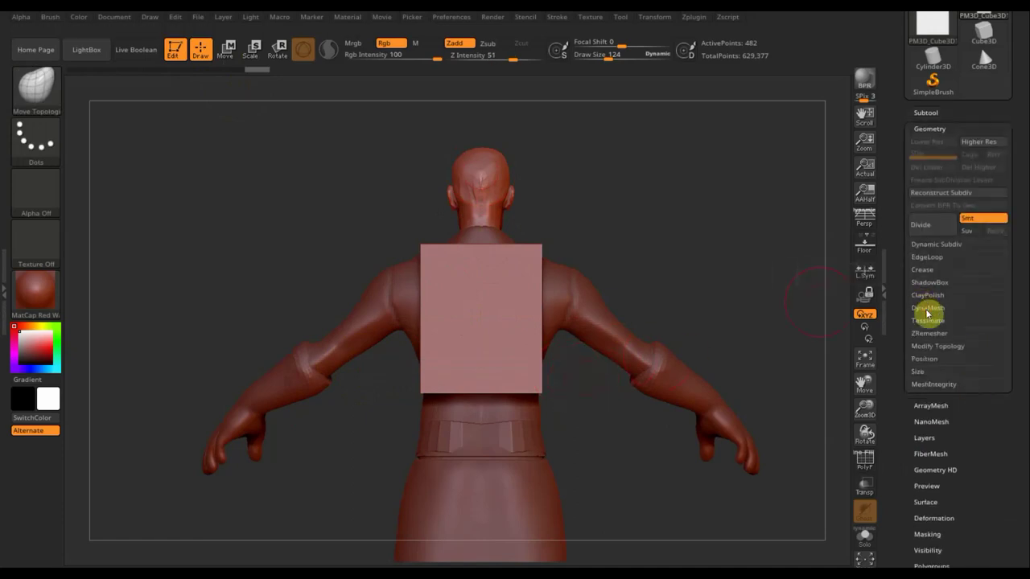
left_click(927, 309)
left_click(935, 328)
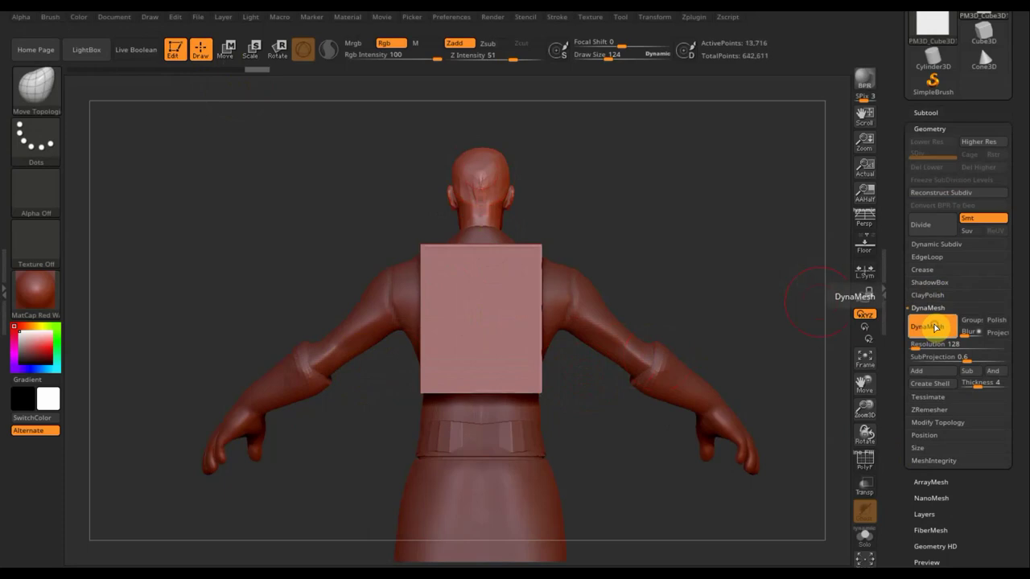
mouse_move(390, 368)
left_mouse_down("ctrl")
mouse_move(474, 356)
mouse_move(575, 374)
left_mouse_up("ctrl")
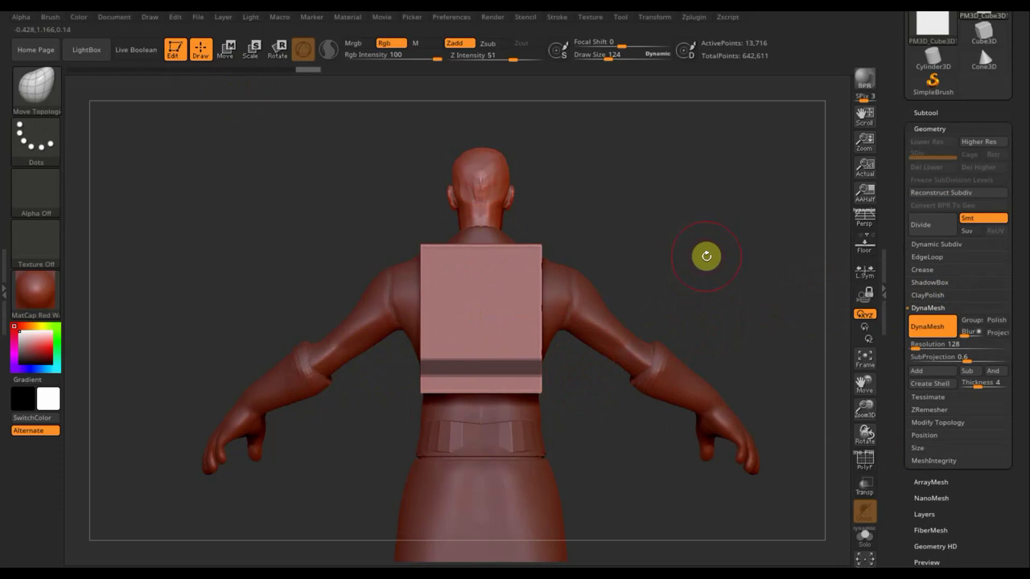
left_click(707, 256, "ctrl")
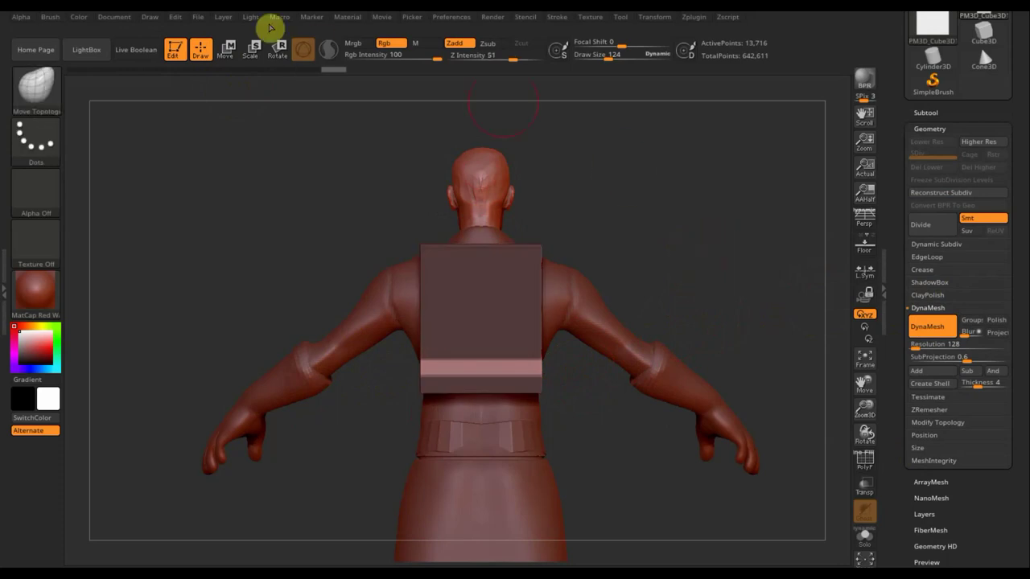
Step: Widen the box's unmasked bottom band, then invert the mask onto that strip
left_click(229, 50)
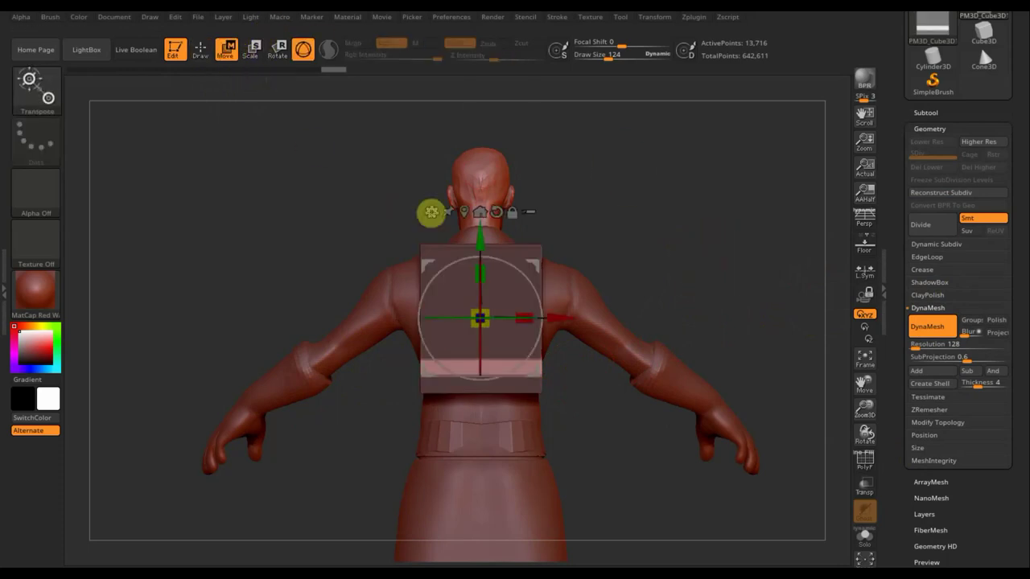
left_click_drag(485, 323, 491, 326)
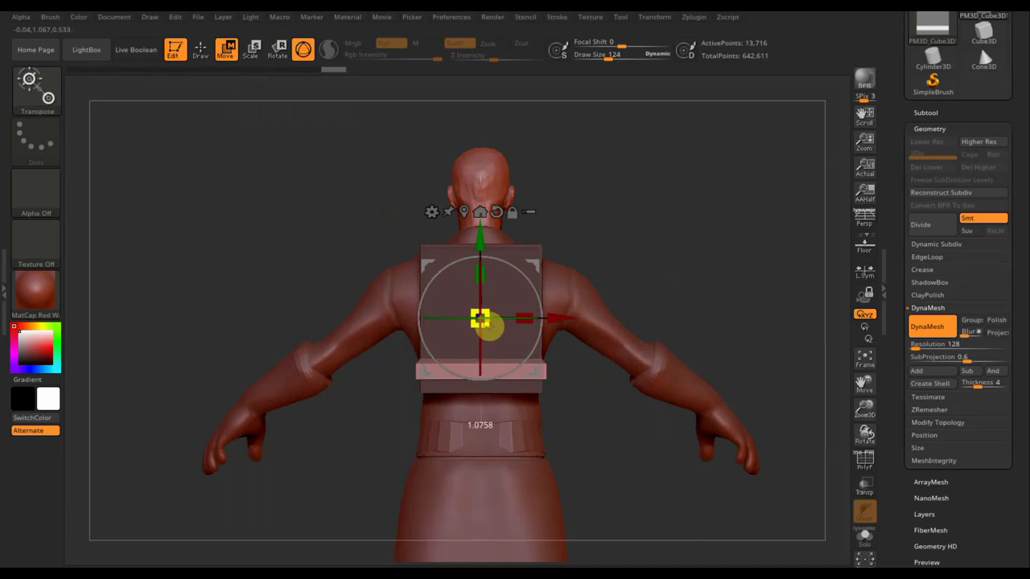
mouse_move(636, 278)
left_mouse_down()
mouse_move(709, 282)
mouse_move(664, 290)
mouse_move(651, 278)
mouse_move(698, 288)
left_mouse_up()
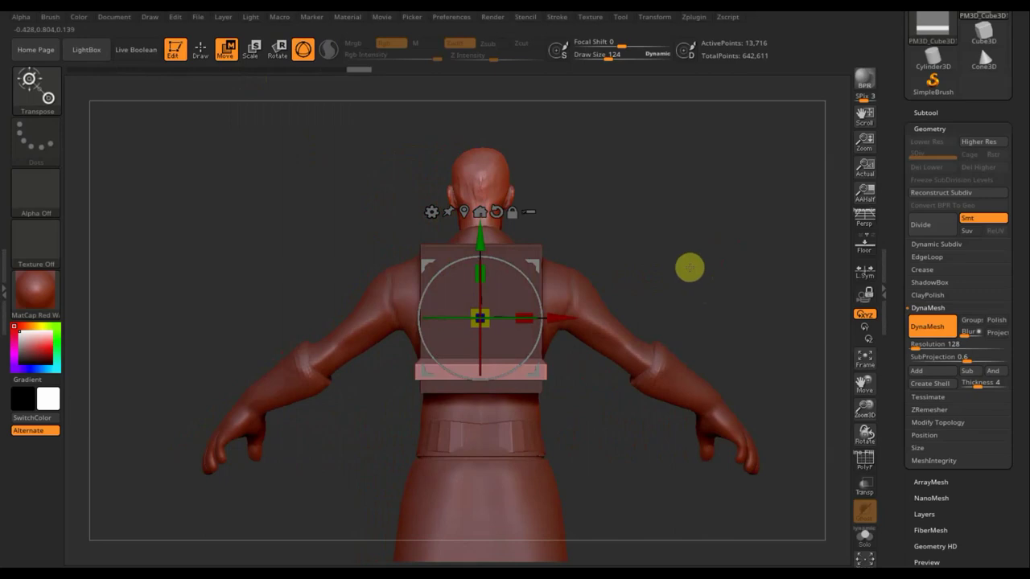
left_click(689, 267, "ctrl")
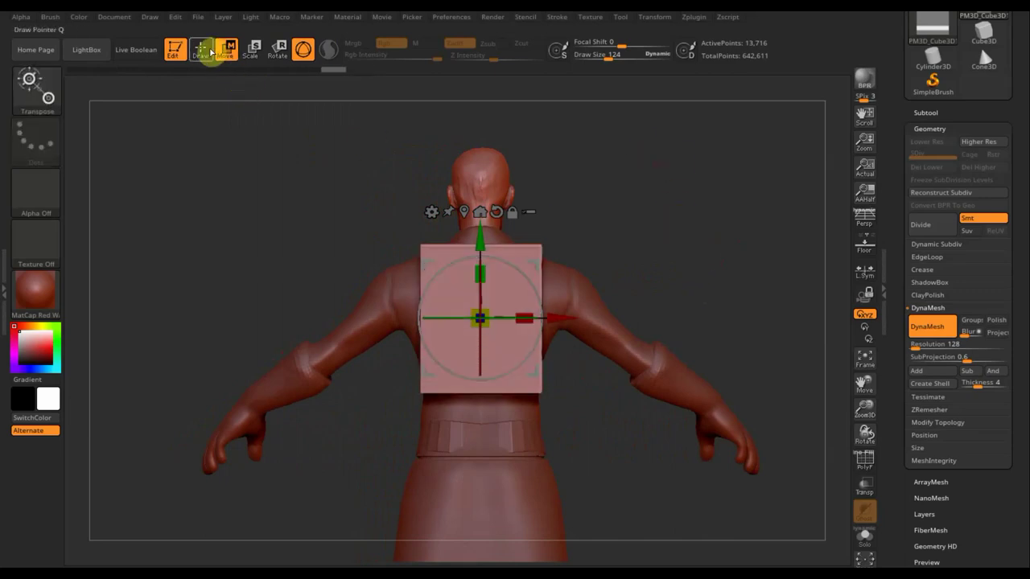
left_click(205, 51)
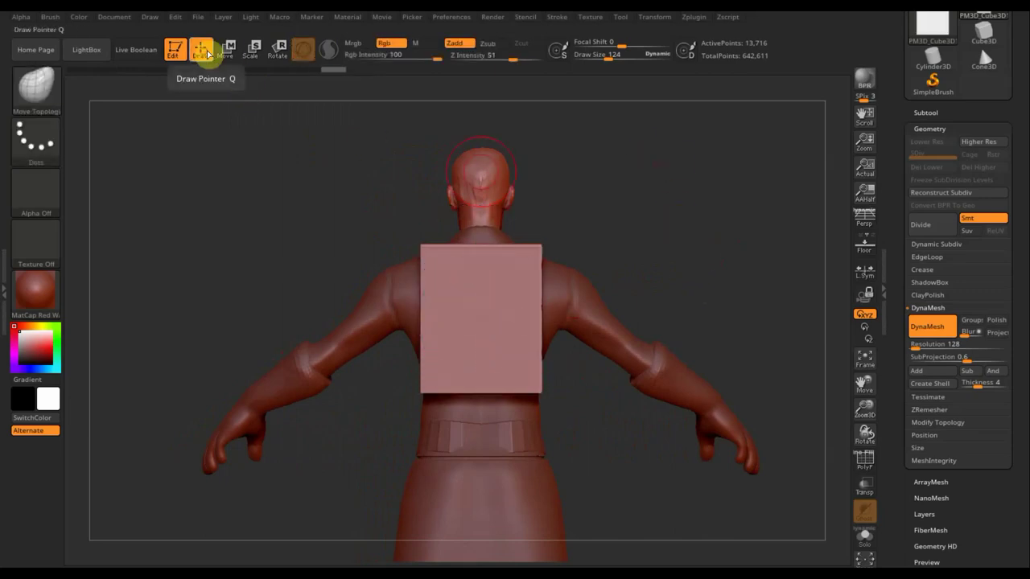
Step: Duplicate the backpack box subtool
left_click(929, 111)
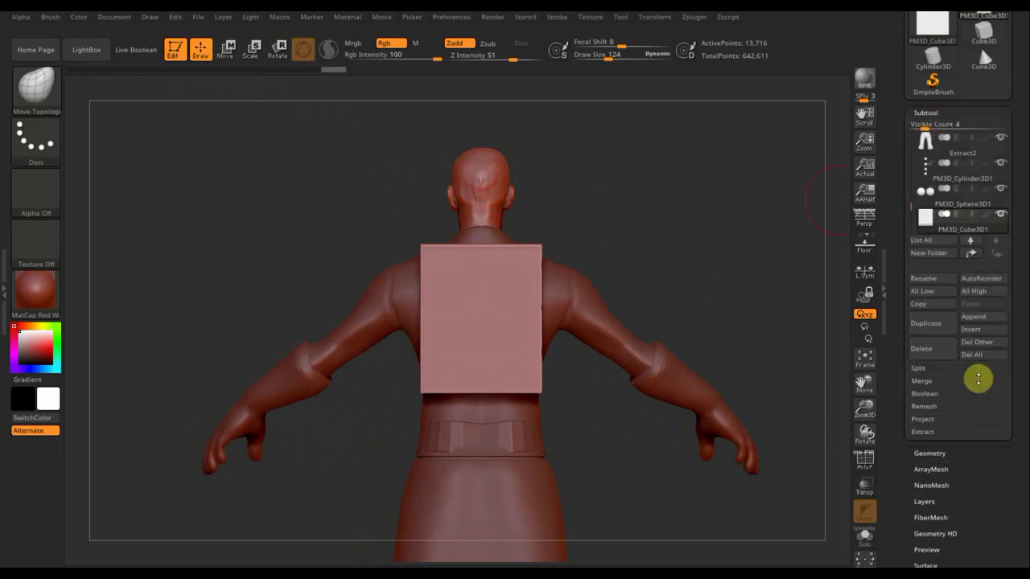
left_click(935, 325)
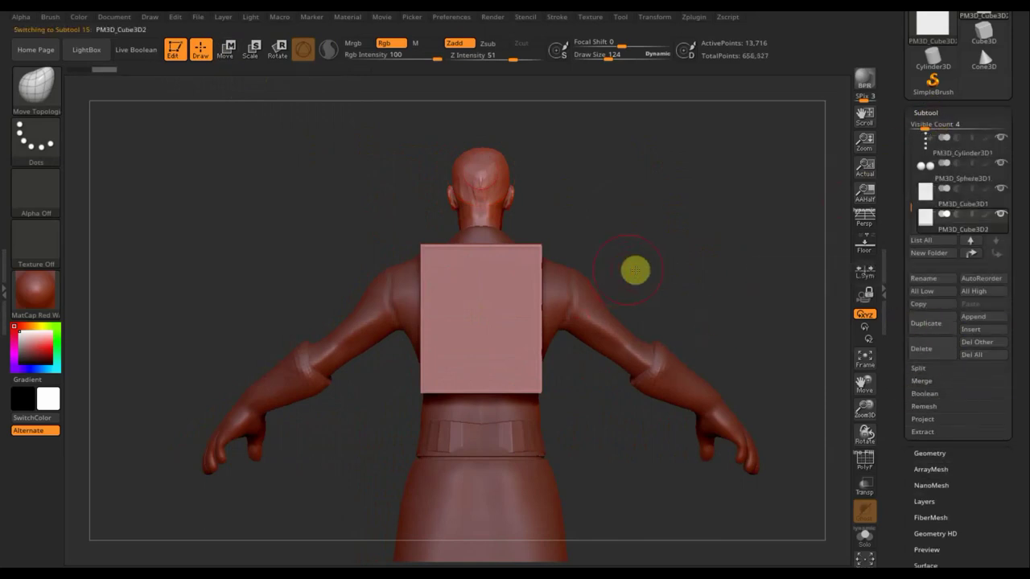
mouse_move(635, 270)
left_mouse_down()
mouse_move(703, 278)
mouse_move(694, 289)
left_mouse_up()
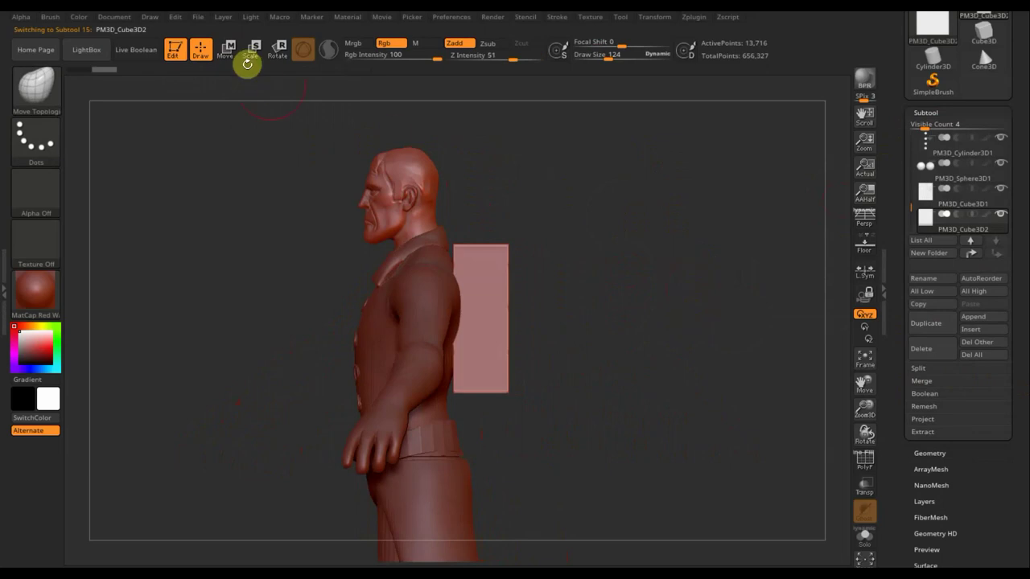
Step: Squash the copied box into a thin slab across the backpack's lower part
left_click(238, 53)
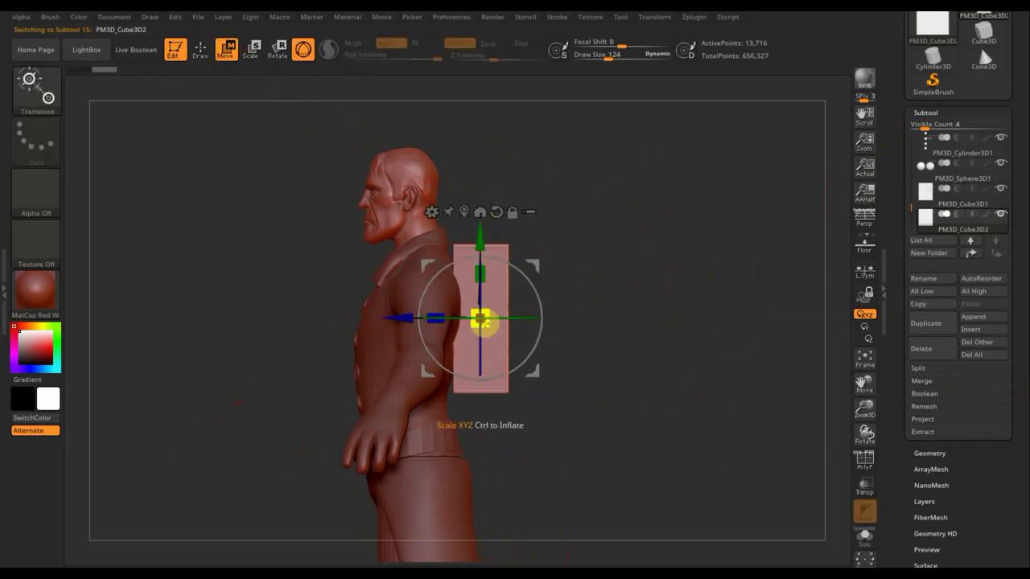
left_click_drag(480, 322, 482, 320)
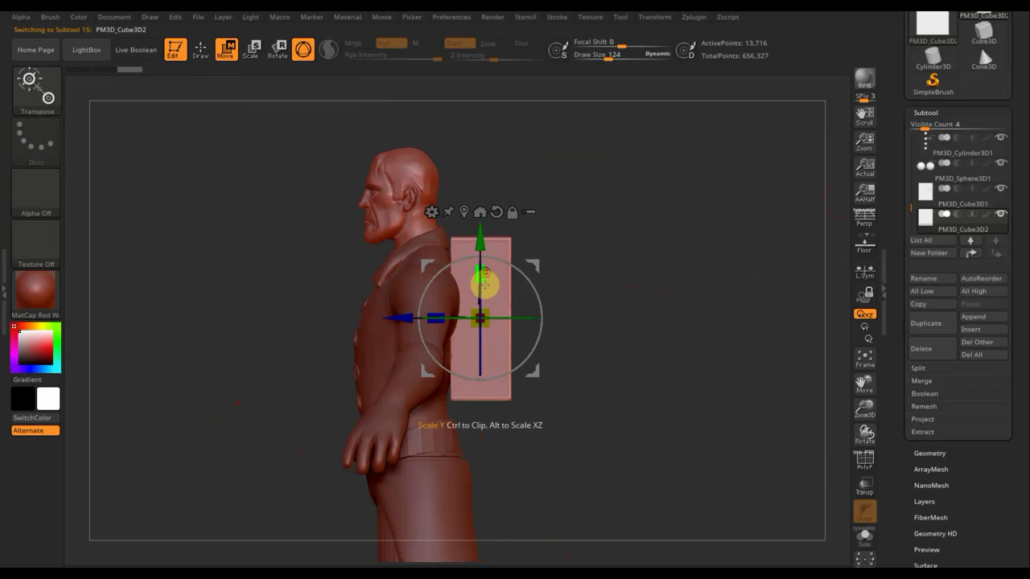
left_click_drag(484, 281, 482, 336)
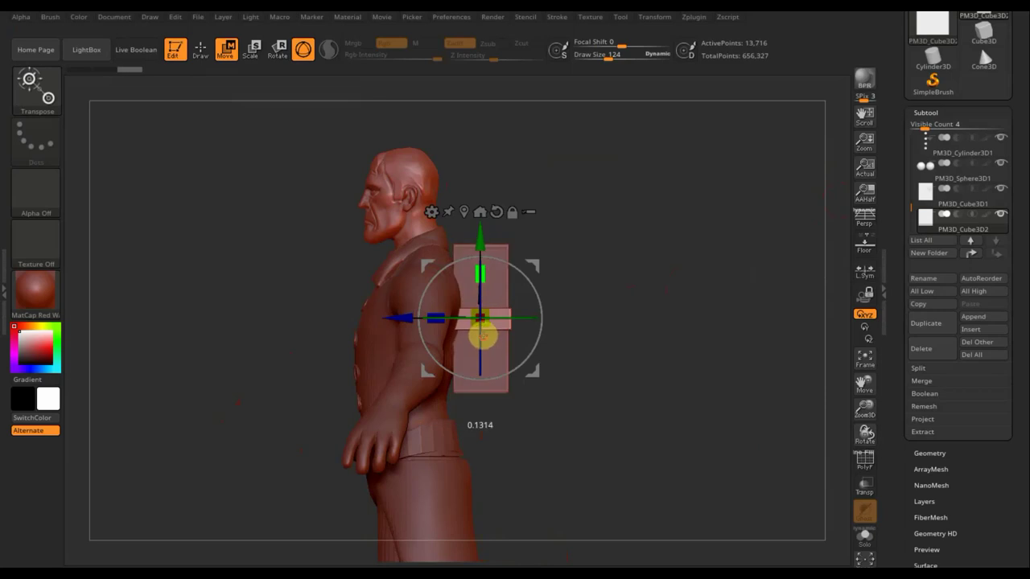
left_click_drag(480, 249, 480, 278)
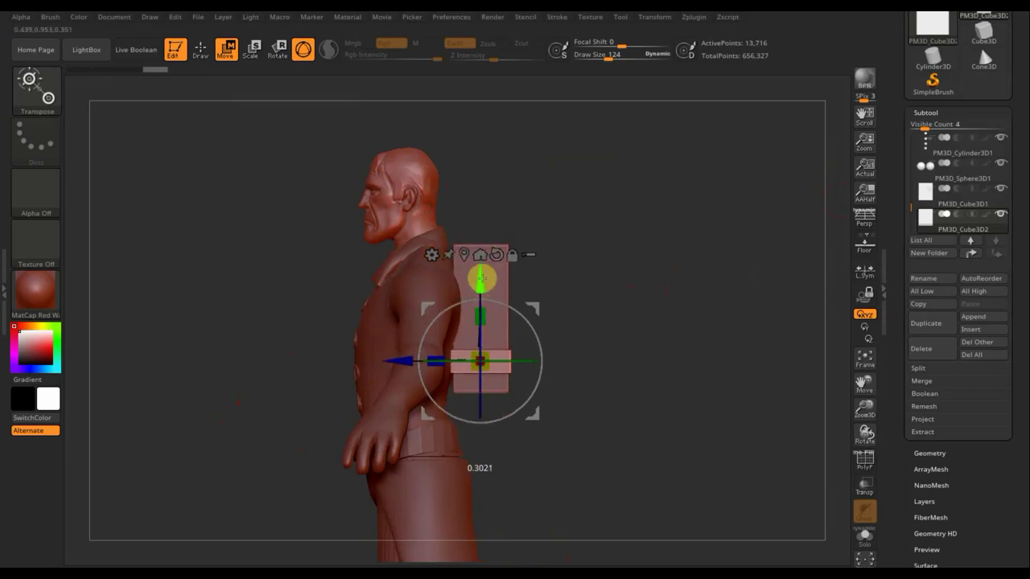
mouse_move(710, 306)
left_mouse_down("shift")
mouse_move(650, 309)
mouse_move(742, 264)
mouse_move(721, 365)
left_mouse_up("shift")
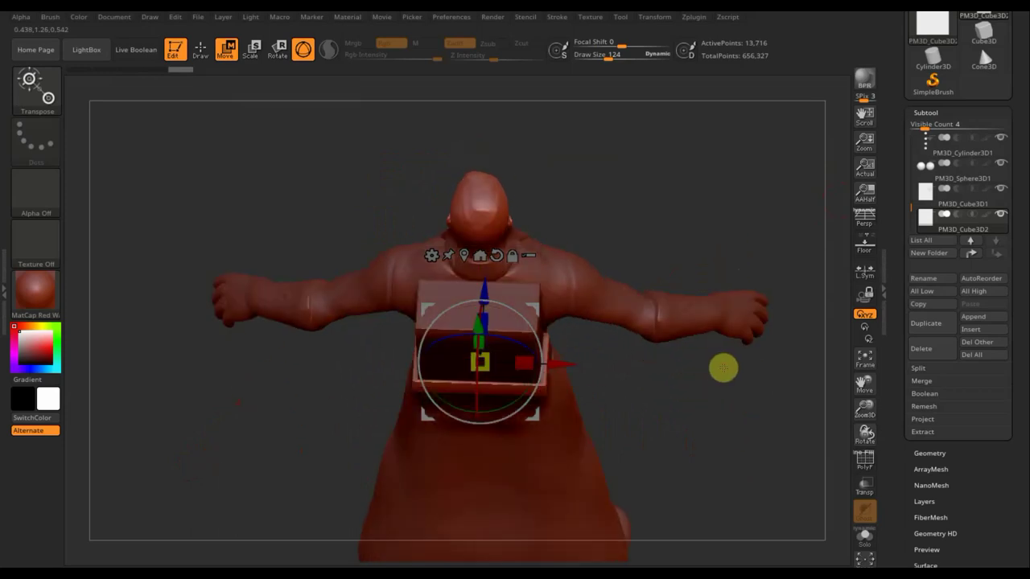
mouse_move(616, 372)
left_mouse_down()
mouse_move(617, 288)
mouse_move(658, 257)
left_mouse_up()
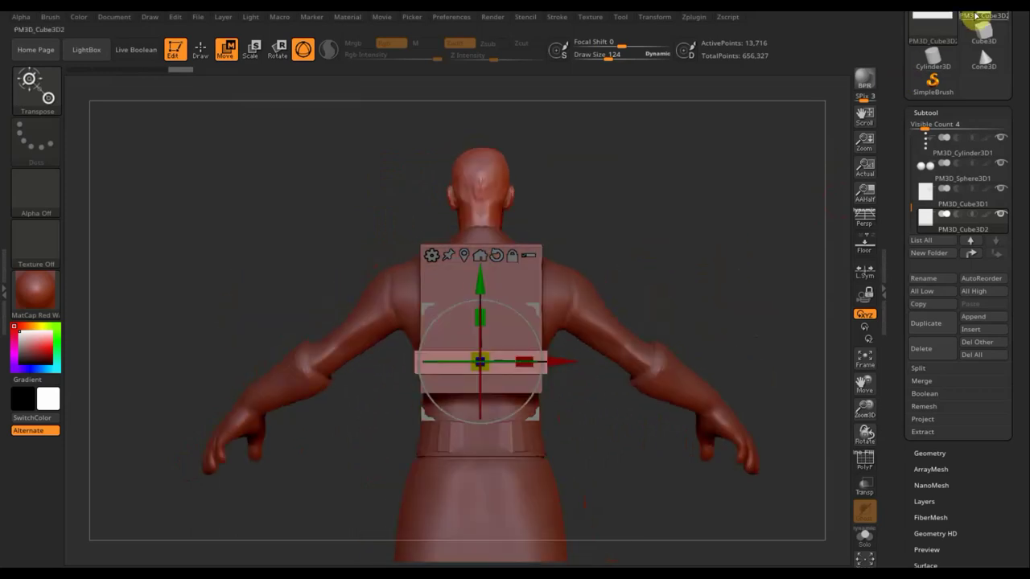
left_click_drag(479, 279, 479, 300)
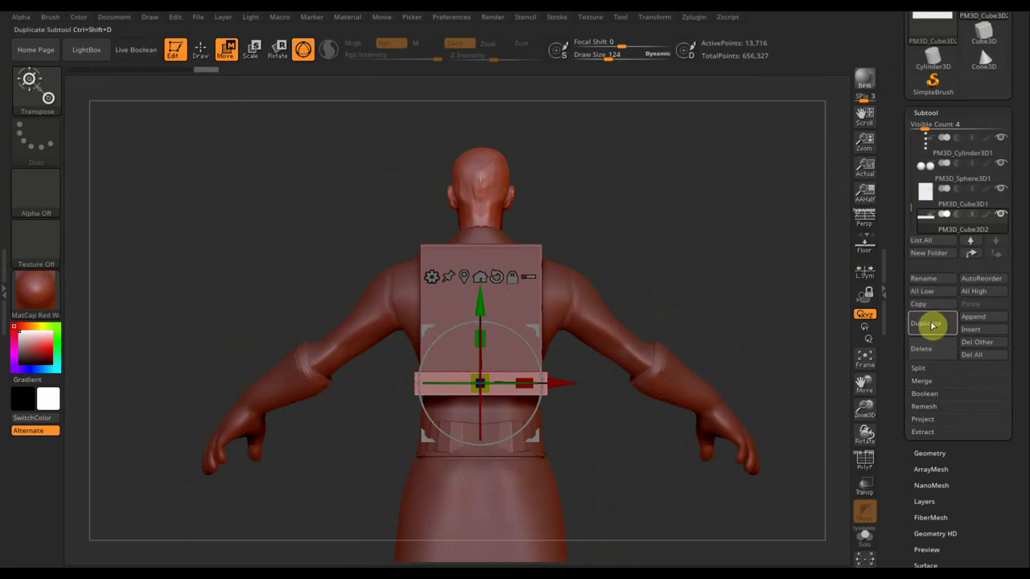
Step: Duplicate the slab and position the copy as a second band beside the first
left_click(925, 329)
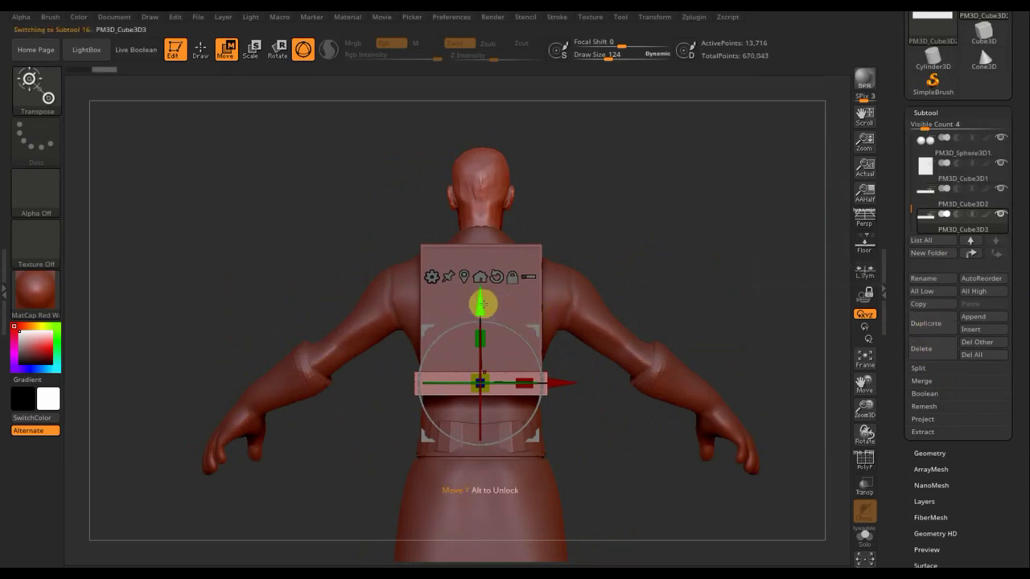
left_click_drag(481, 304, 489, 275)
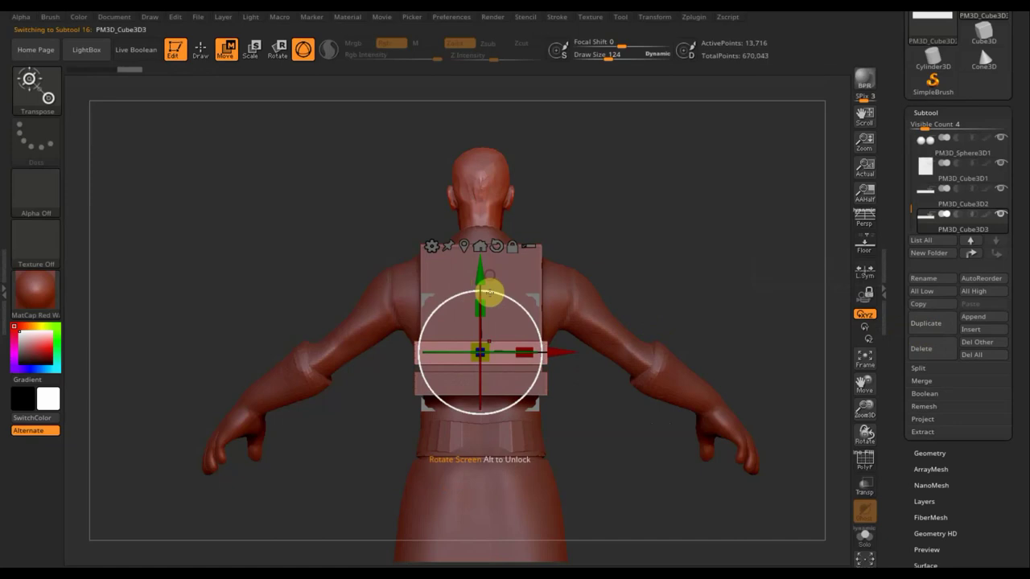
left_click_drag(484, 307, 483, 317)
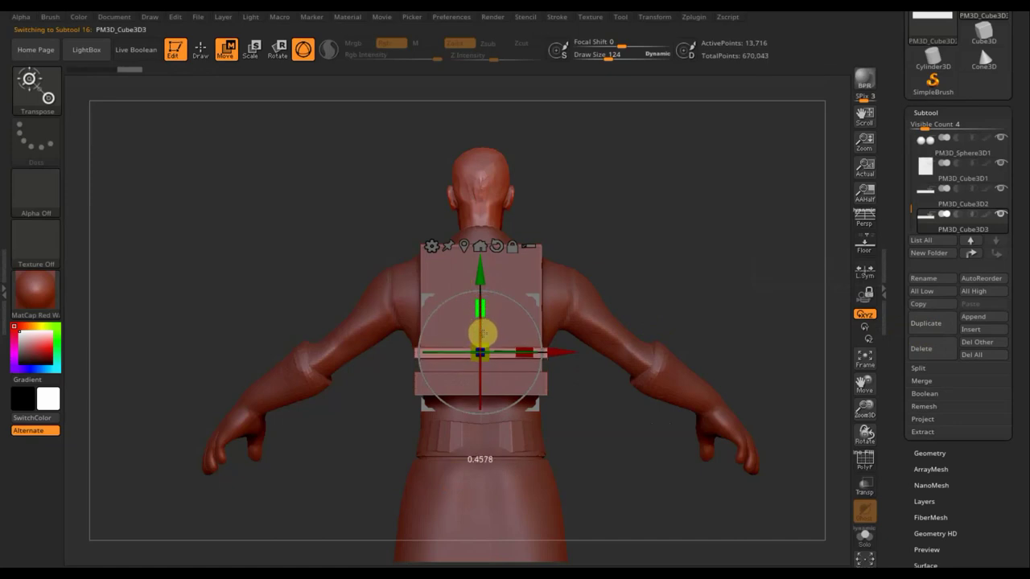
left_click_drag(480, 272, 481, 276)
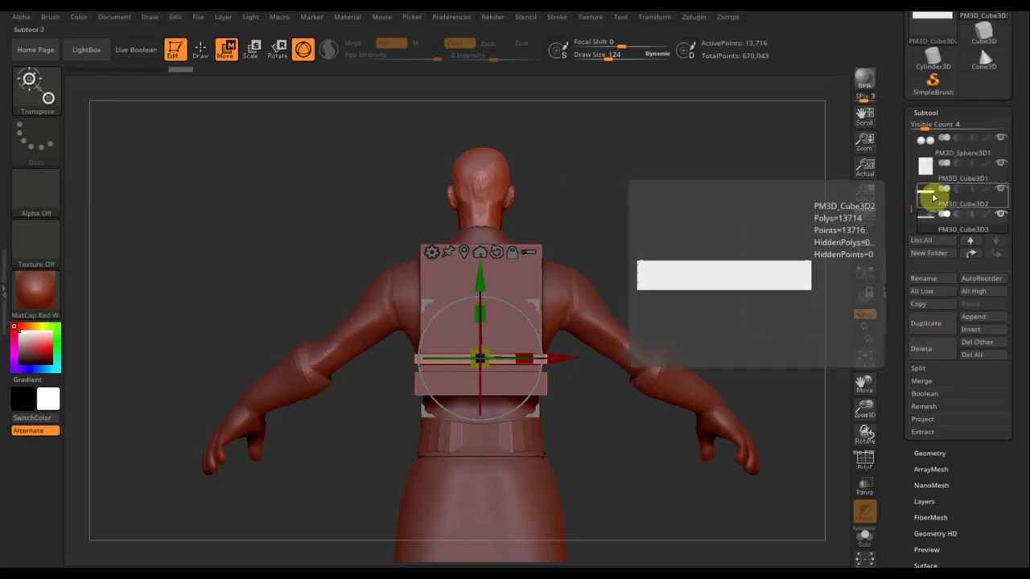
left_click(928, 193)
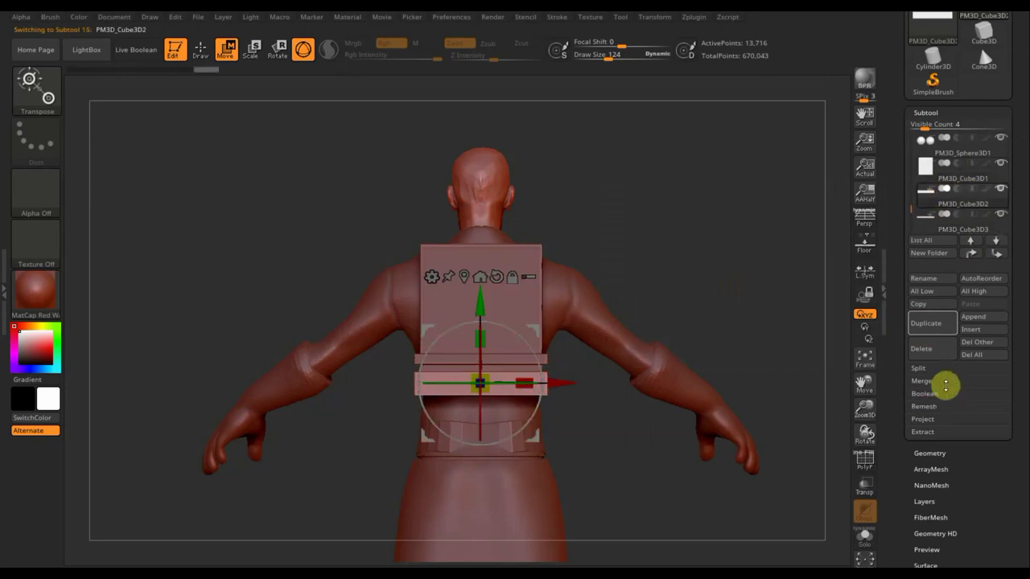
Step: Duplicate the band again and move the copy up to cap the box's top edge
left_click(931, 324)
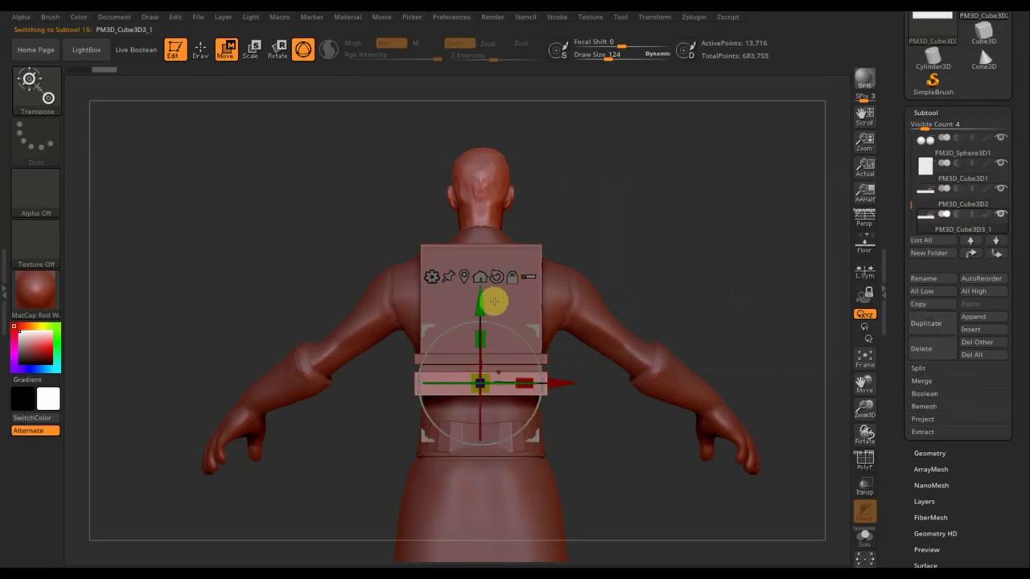
left_click_drag(478, 305, 503, 176)
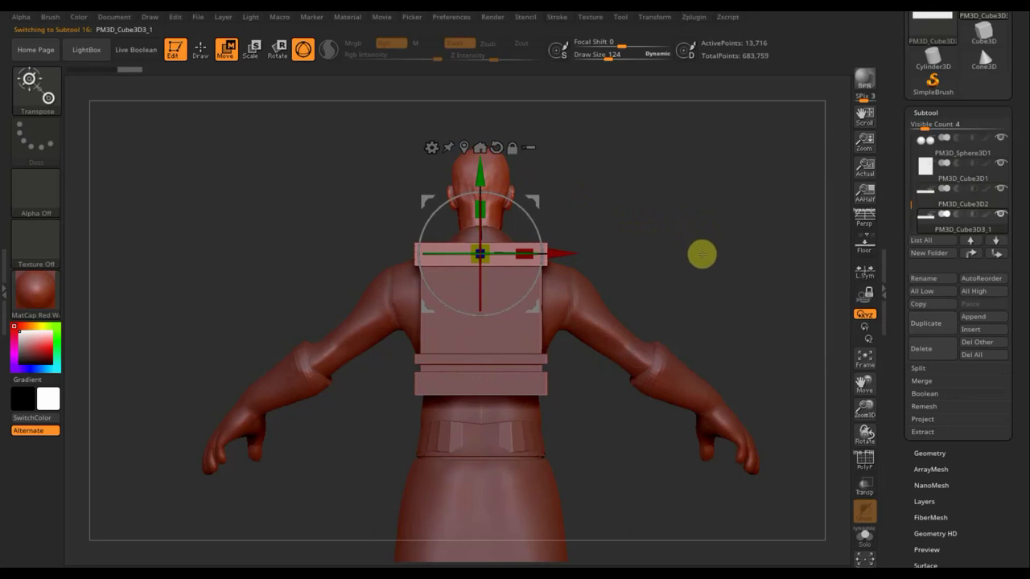
mouse_move(702, 254)
left_mouse_down()
mouse_move(667, 265)
mouse_move(713, 258)
left_mouse_up()
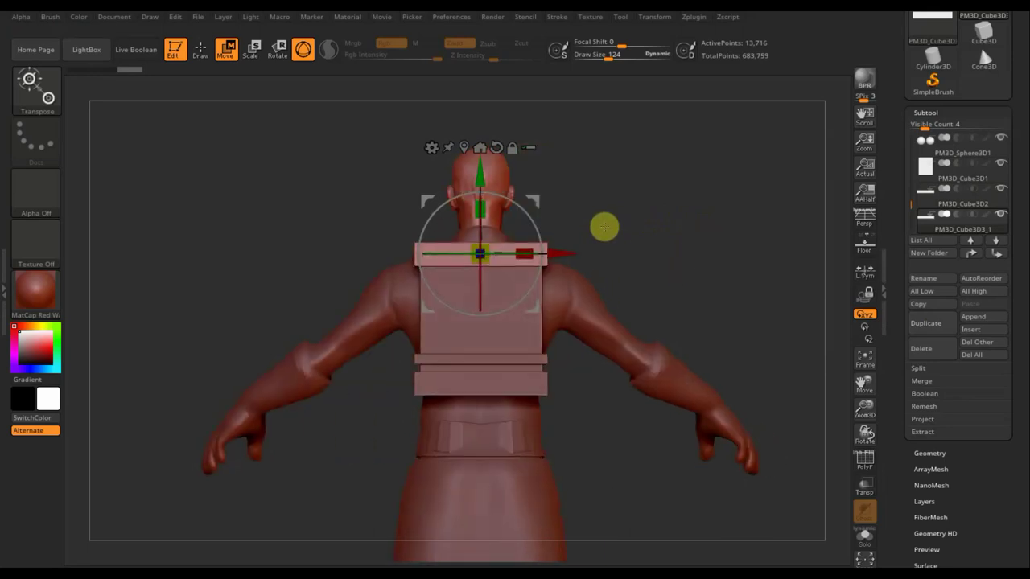
left_click(197, 45)
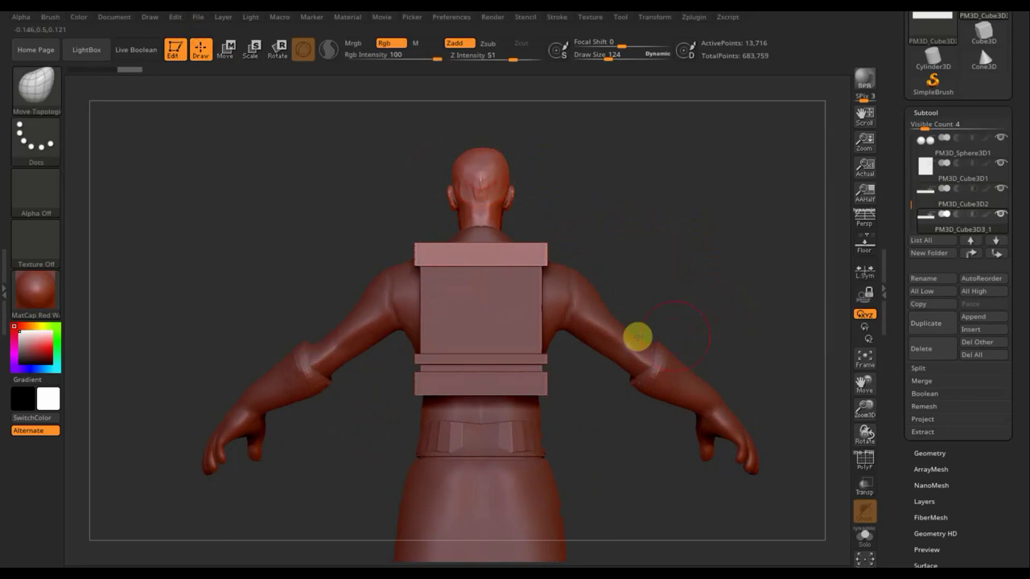
Step: Append a Sphereinder3D mesh as a new subtool and lower the model in view
left_click(980, 322)
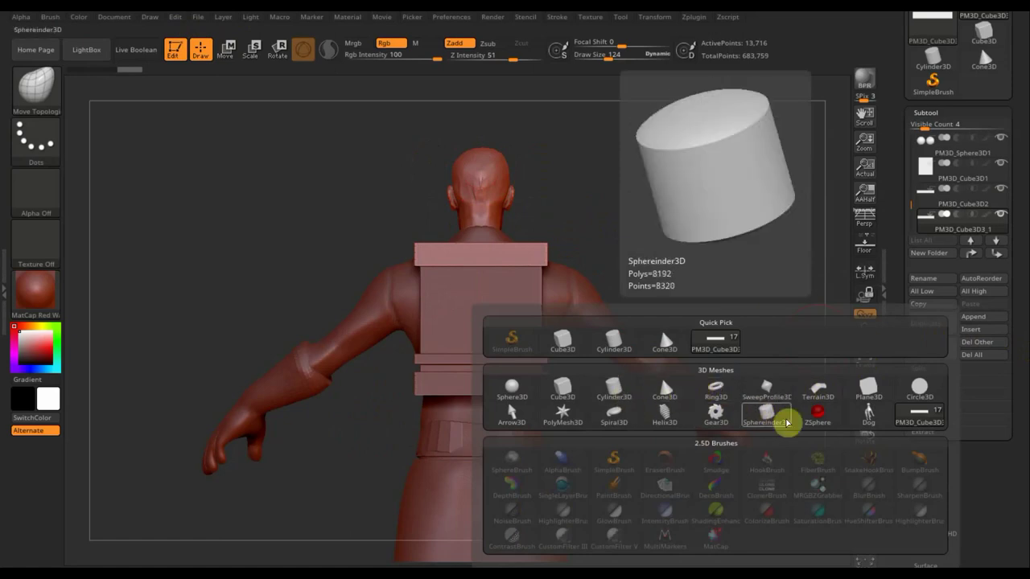
left_click(769, 413)
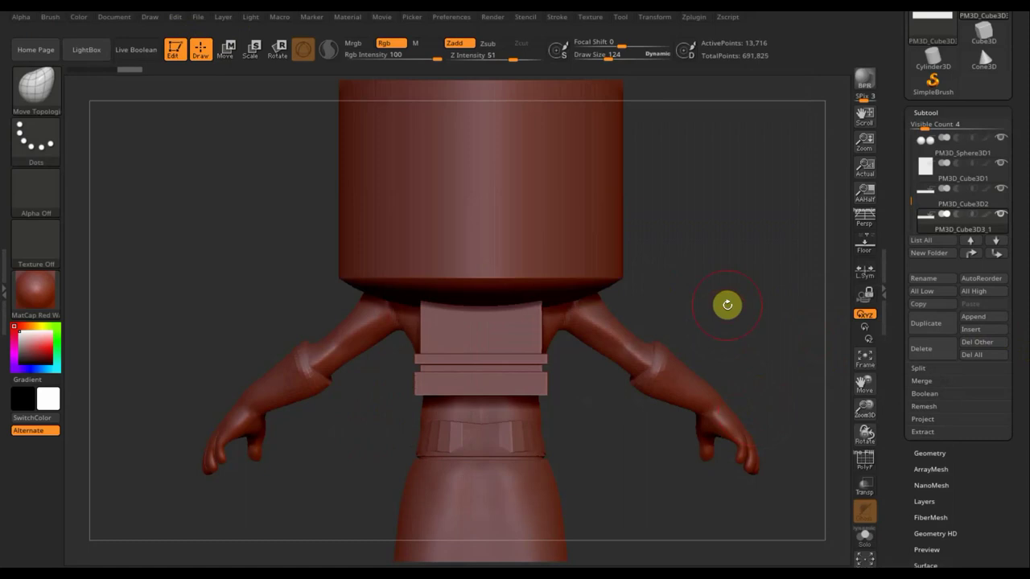
left_click_drag(727, 301, 710, 250)
left_click_drag(698, 225, 703, 304, "alt")
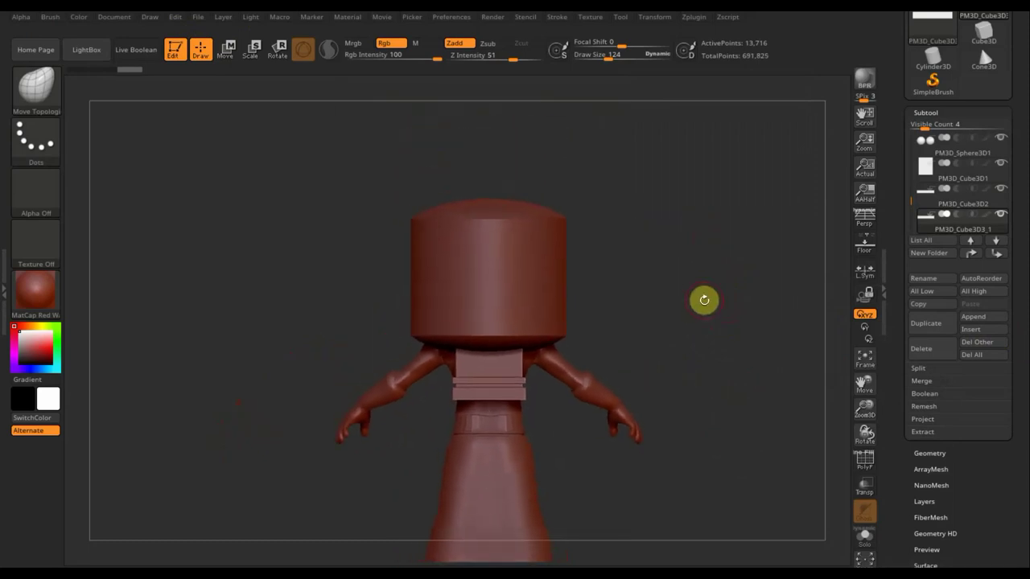
Step: Make PM3D_Sphereinder3D1 the active subtool
key("n")
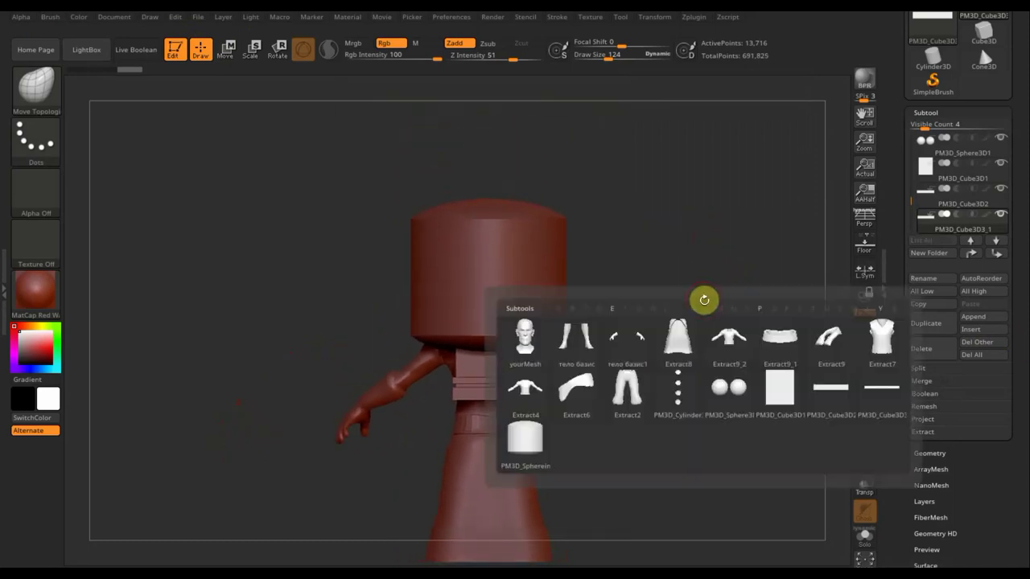
left_click(529, 433)
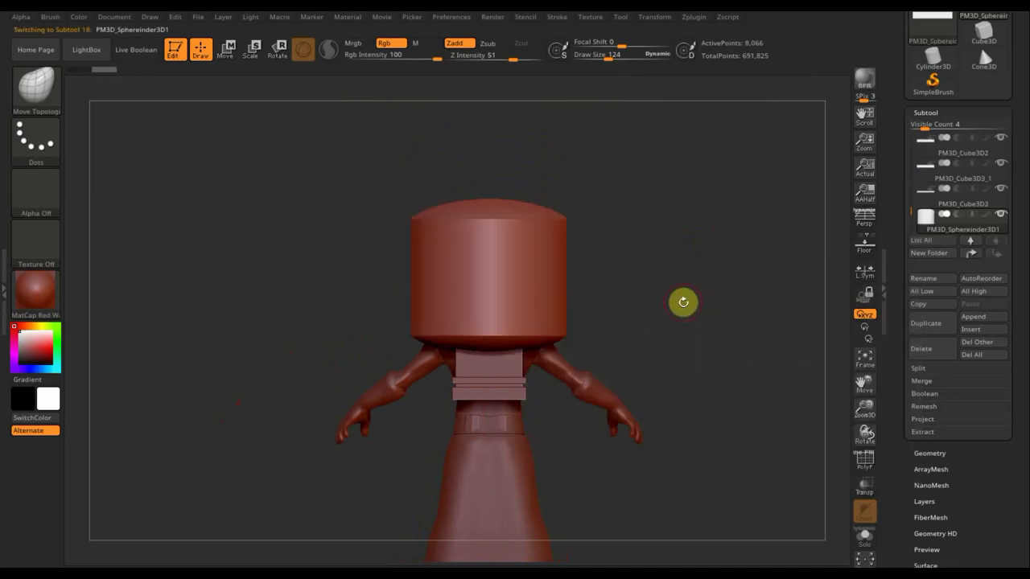
left_click(226, 50)
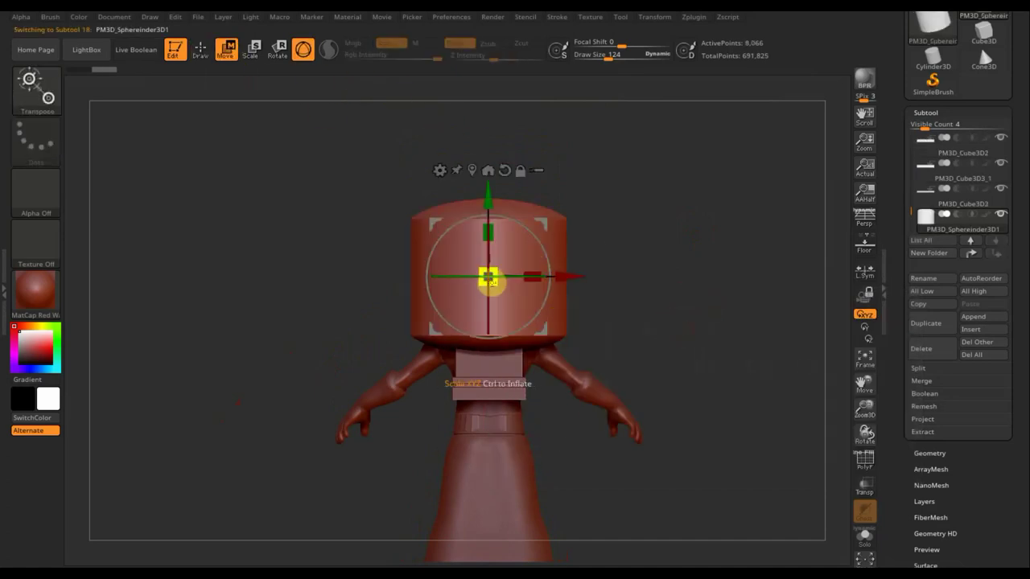
Step: Shrink the cylinder, mask its lower portion and stretch the unmasked top taller
left_click_drag(492, 282, 456, 241)
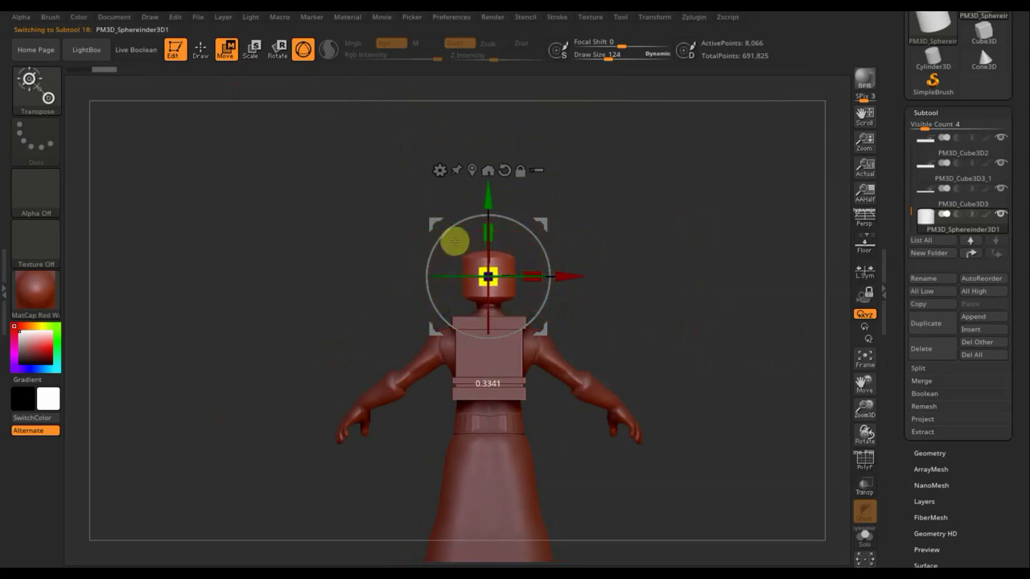
left_click(201, 49)
left_click_drag(355, 162, 556, 281, "ctrl")
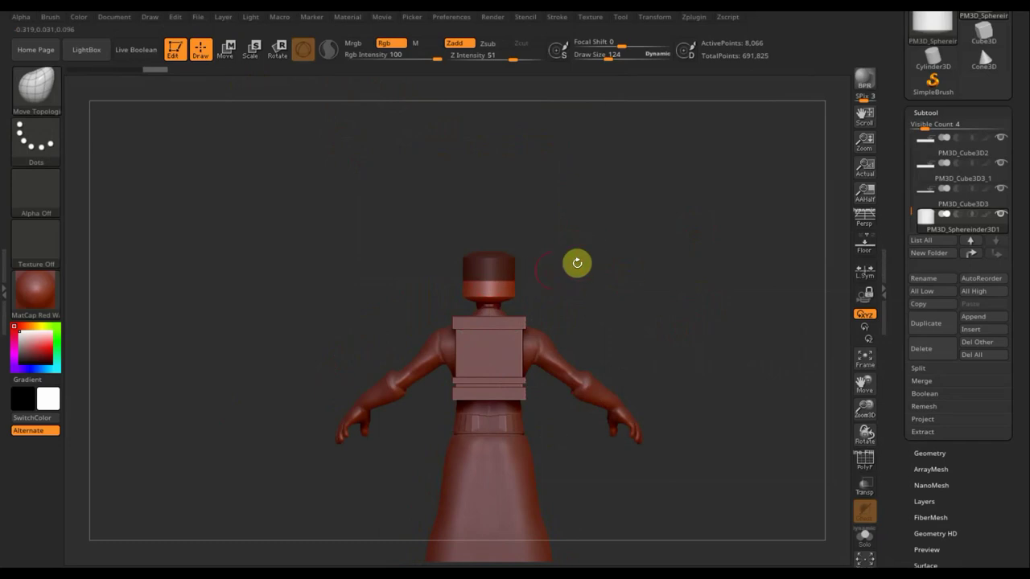
key("ctrl")
left_click(654, 254, "ctrl")
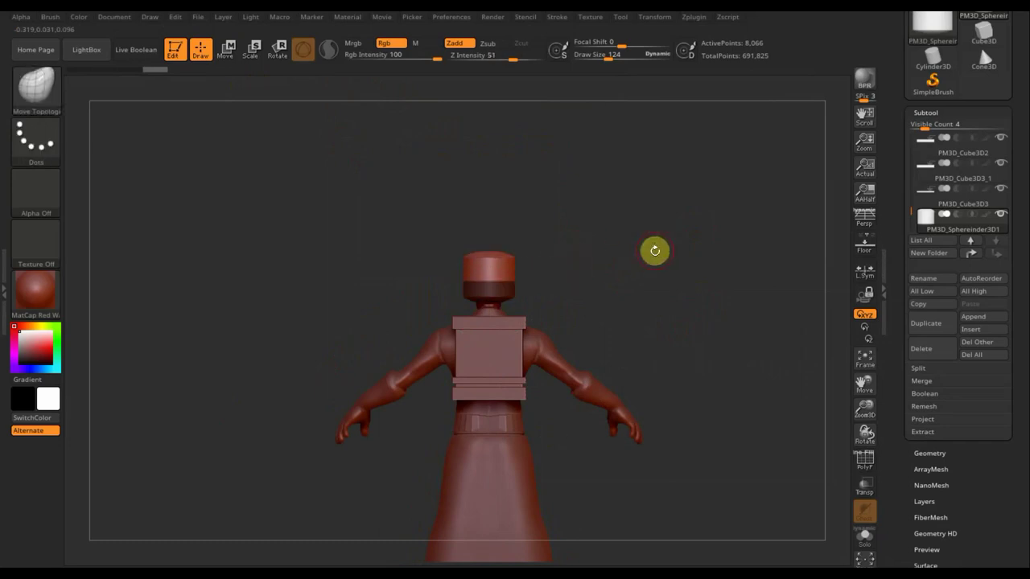
left_click(226, 50)
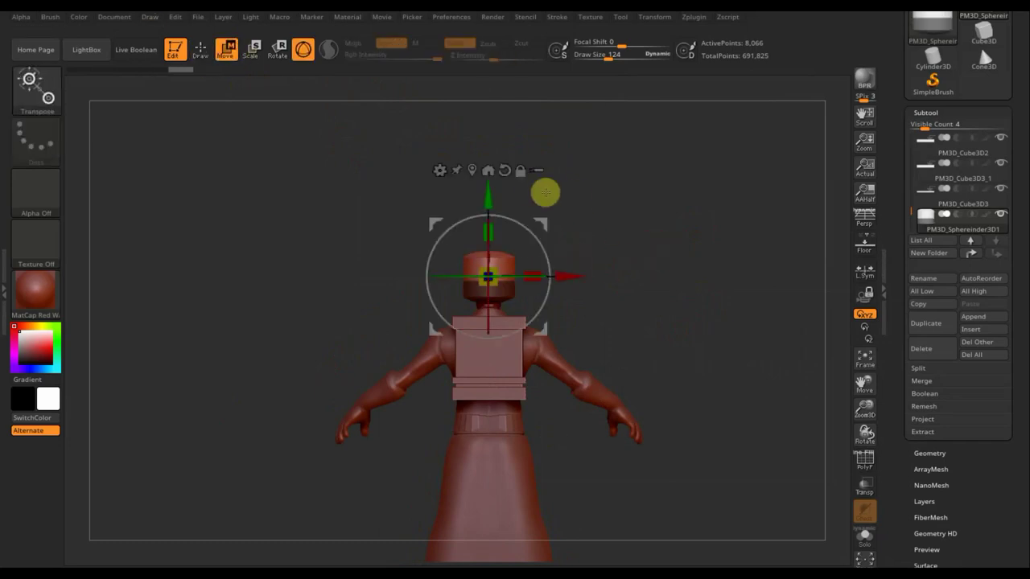
left_click_drag(485, 196, 487, 144)
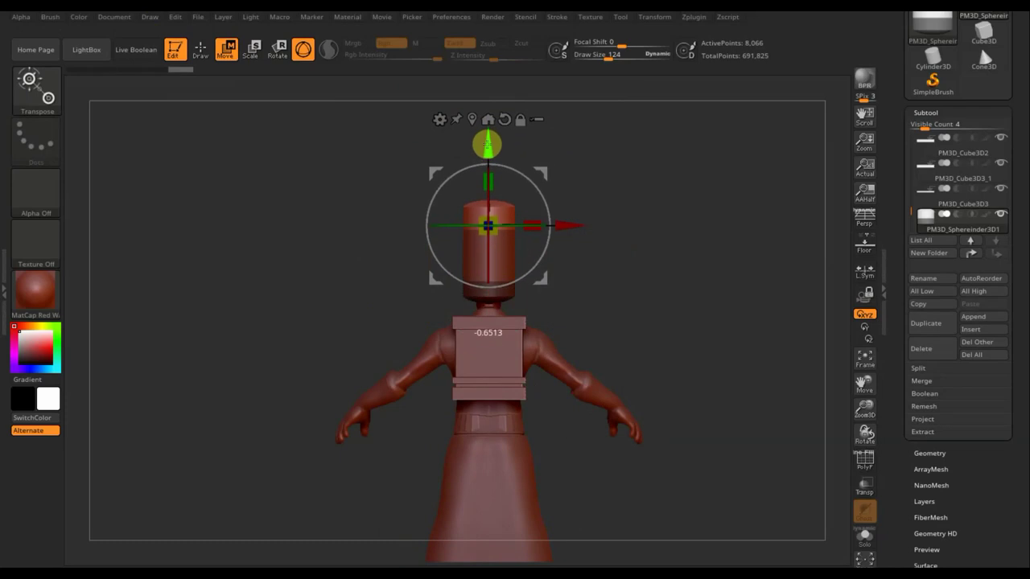
left_click(200, 50)
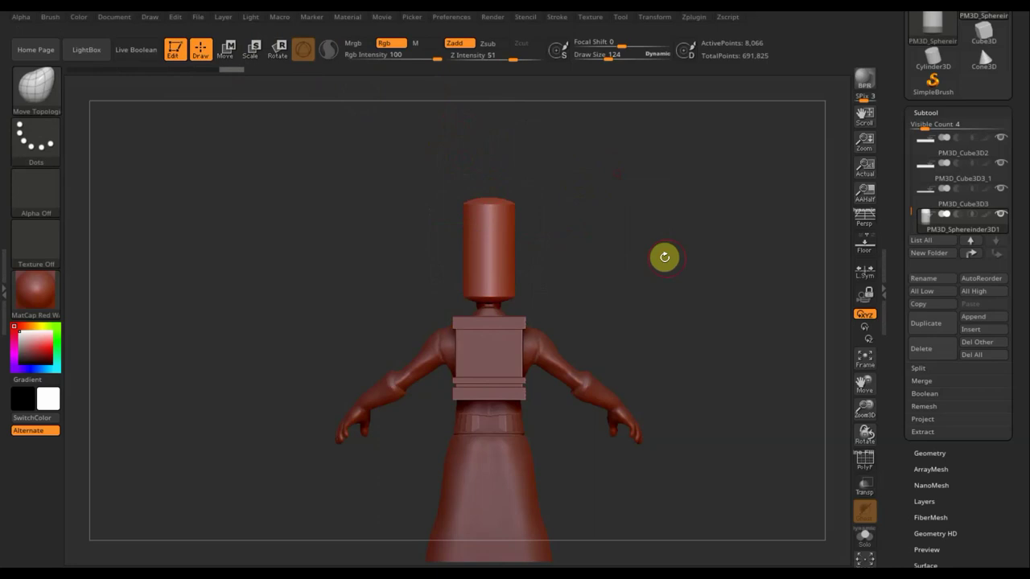
Step: Move the cylinder down, shrink it, and set it against the backpack's left side
left_click(228, 51)
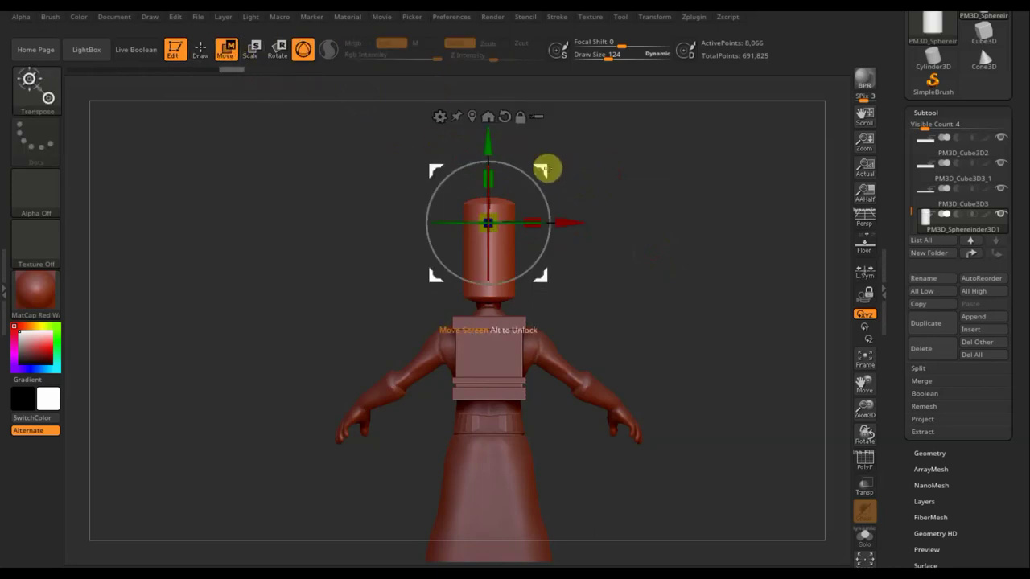
left_click_drag(544, 169, 487, 269)
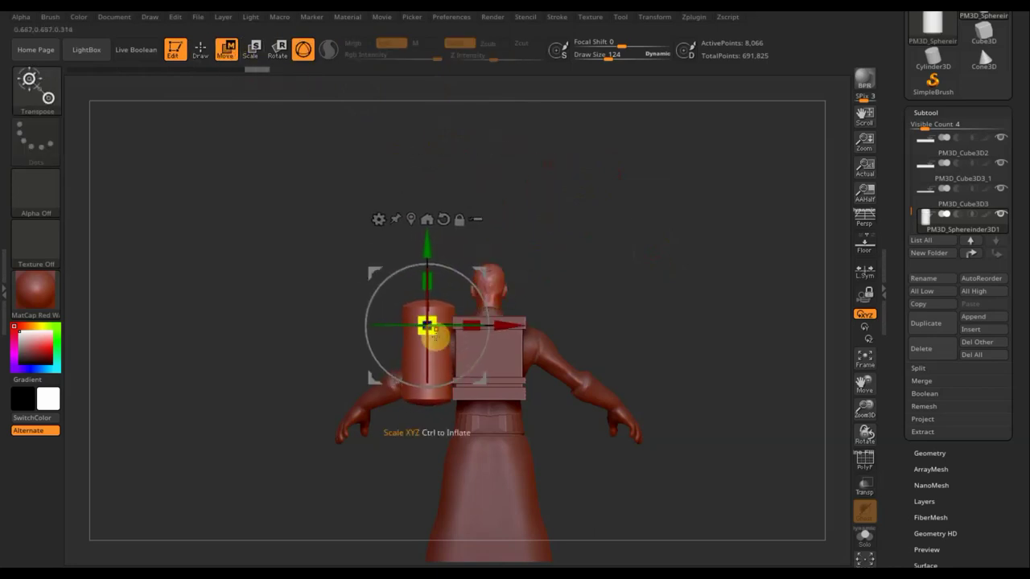
left_click_drag(433, 336, 428, 324)
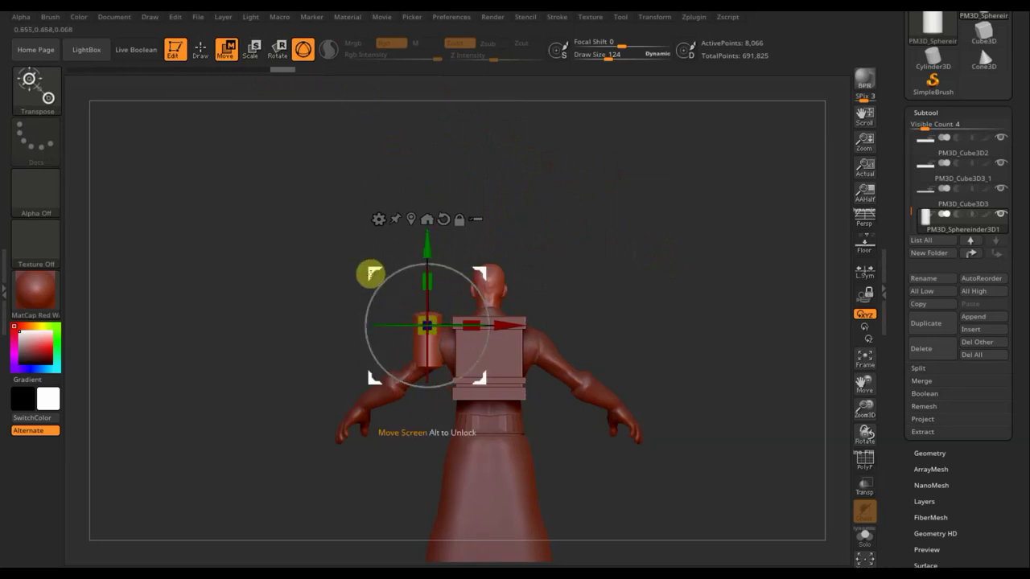
left_click_drag(368, 271, 371, 275)
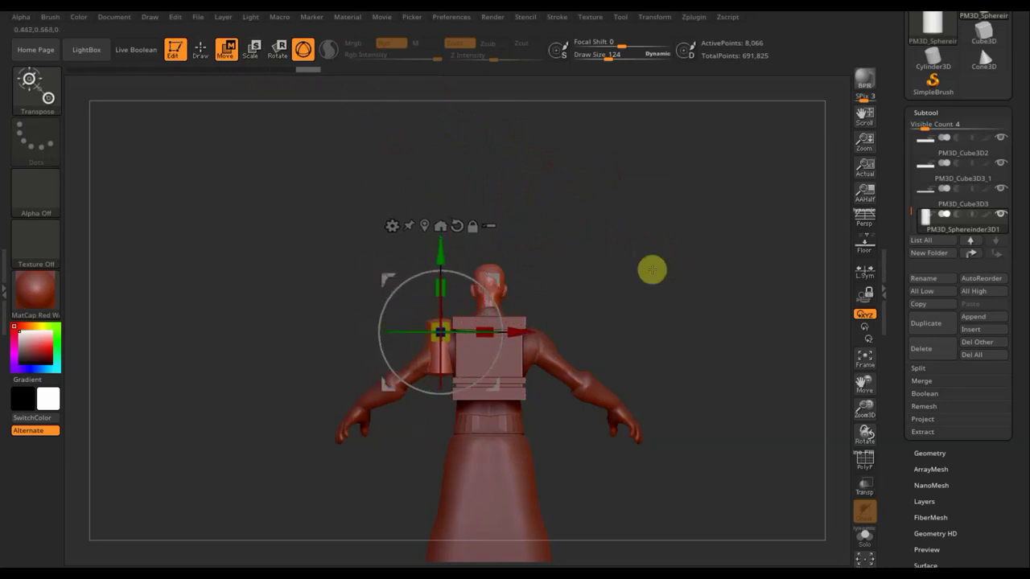
mouse_move(651, 269)
left_mouse_down()
mouse_move(710, 278)
mouse_move(697, 297)
left_mouse_up()
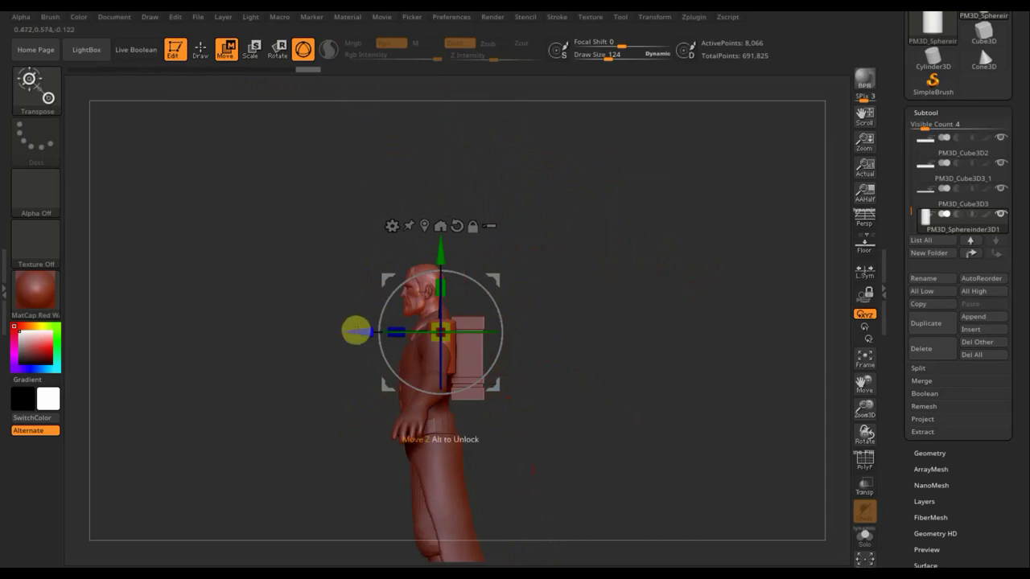
left_click_drag(356, 330, 387, 336)
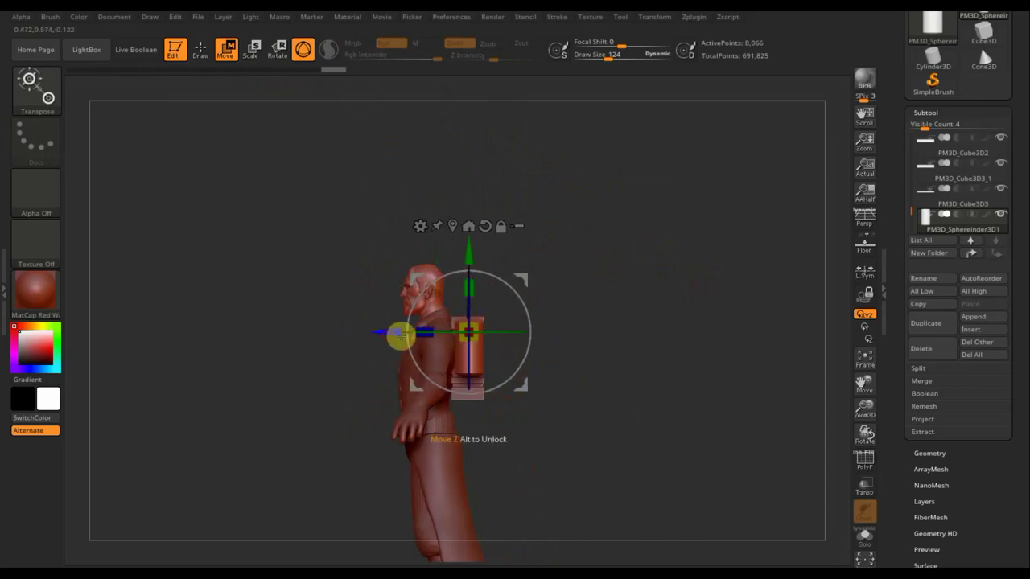
left_click_drag(670, 373, 600, 370)
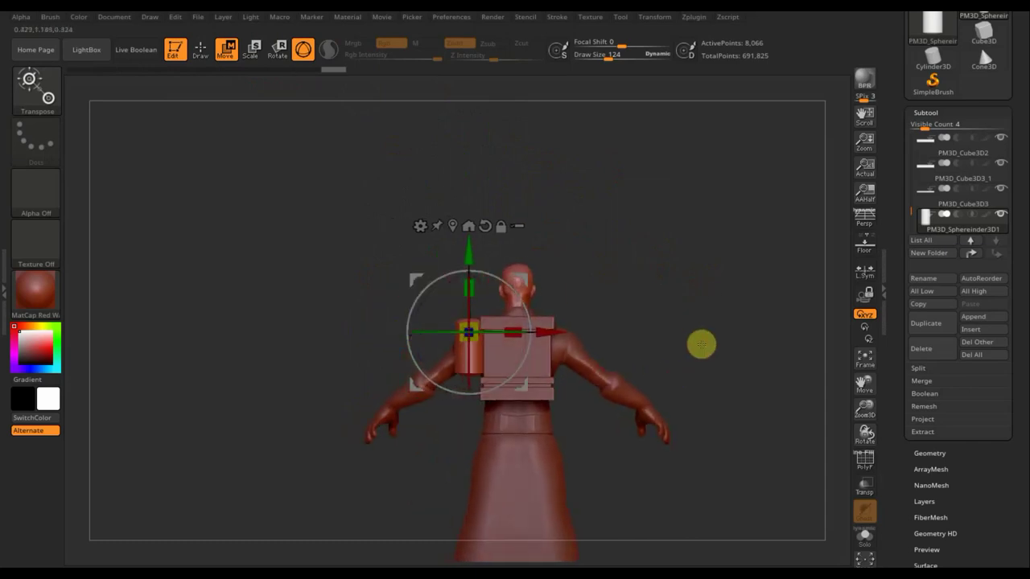
mouse_move(694, 313)
left_mouse_down("alt")
mouse_move(720, 379)
mouse_move(718, 325)
mouse_move(642, 271)
left_mouse_up("alt")
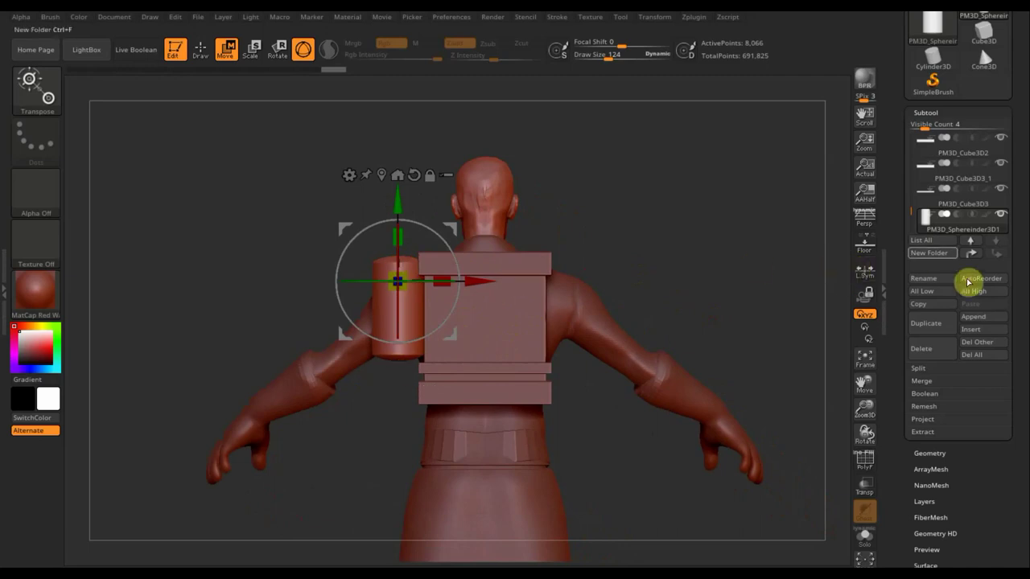
Step: Append a Cylinder3D subtool and make the new PM3D_Cylinder3D1_1 the active subtool
left_click(987, 320)
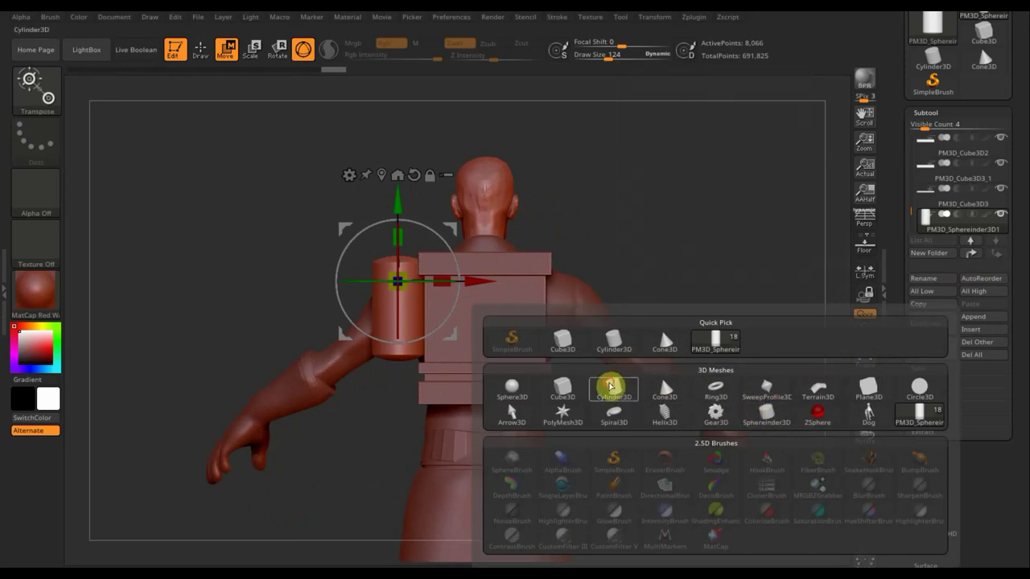
left_click(612, 383)
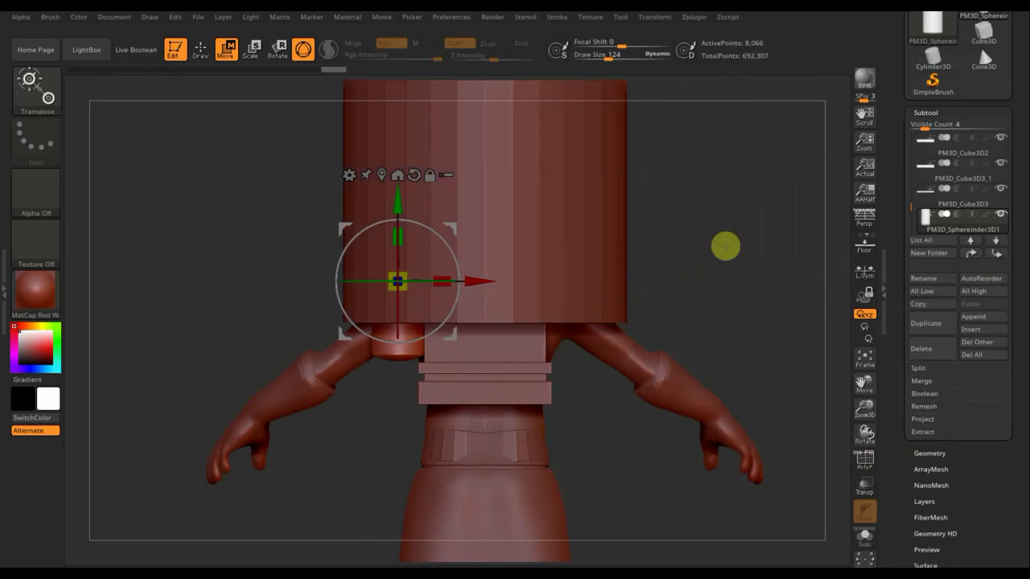
key("n")
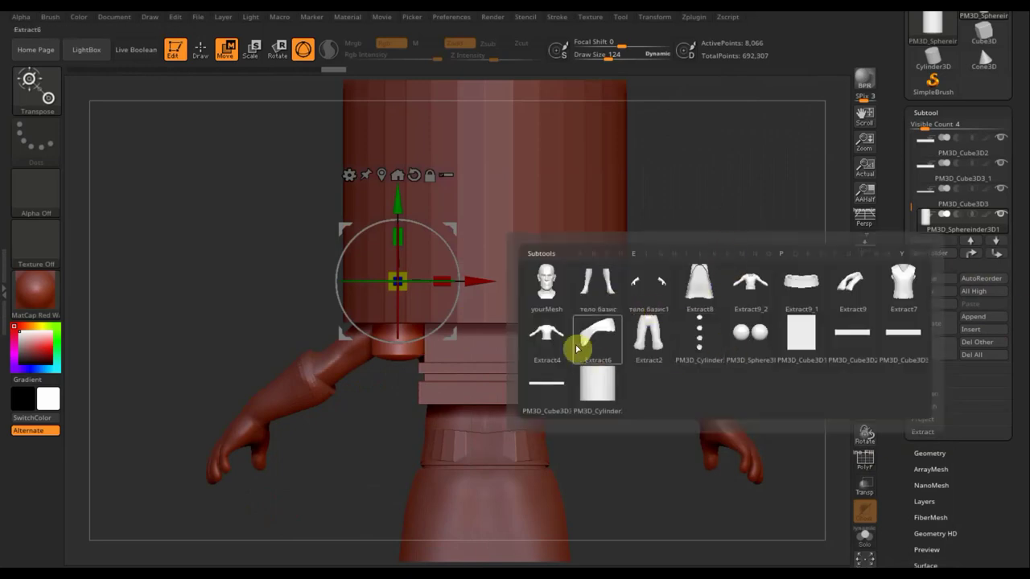
left_click(596, 383)
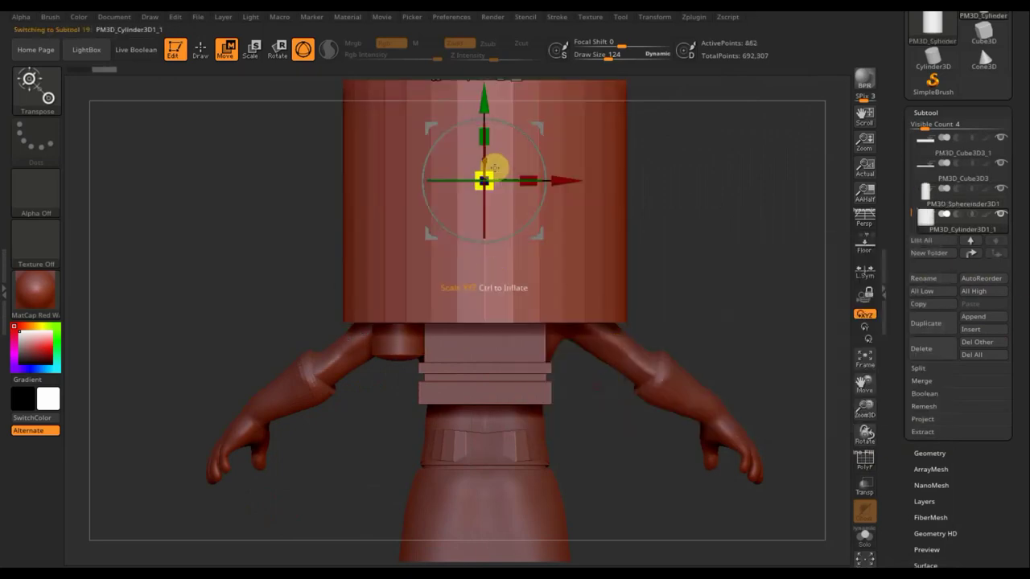
Step: Shrink the cylinder into a thin pipe and fit it under the side canister, checking from several angles
left_click_drag(495, 188, 372, 94)
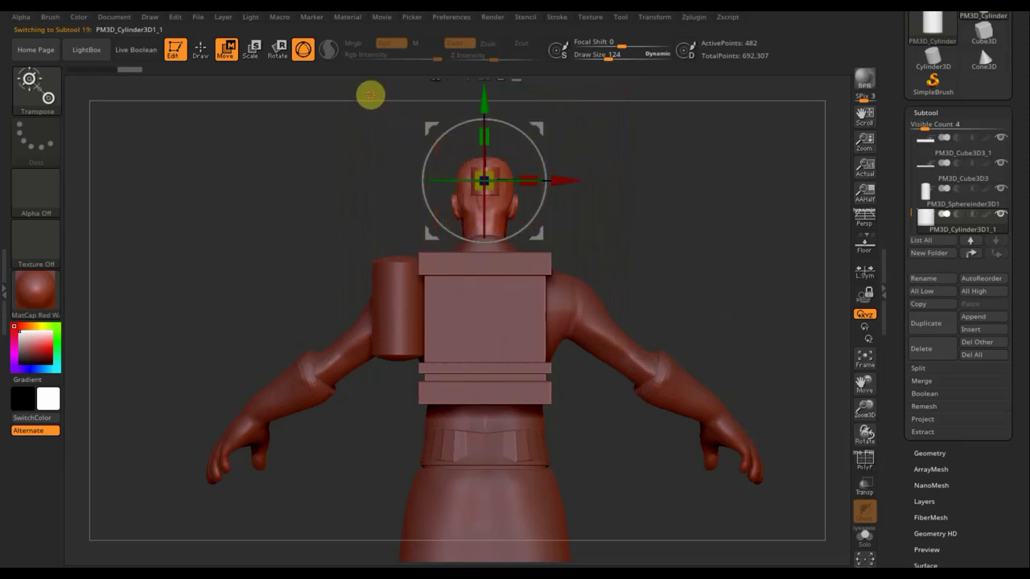
mouse_move(541, 129)
left_mouse_down()
mouse_move(446, 301)
mouse_move(451, 319)
left_mouse_up()
left_click_drag(636, 301, 733, 310)
left_click_drag(304, 371, 363, 372)
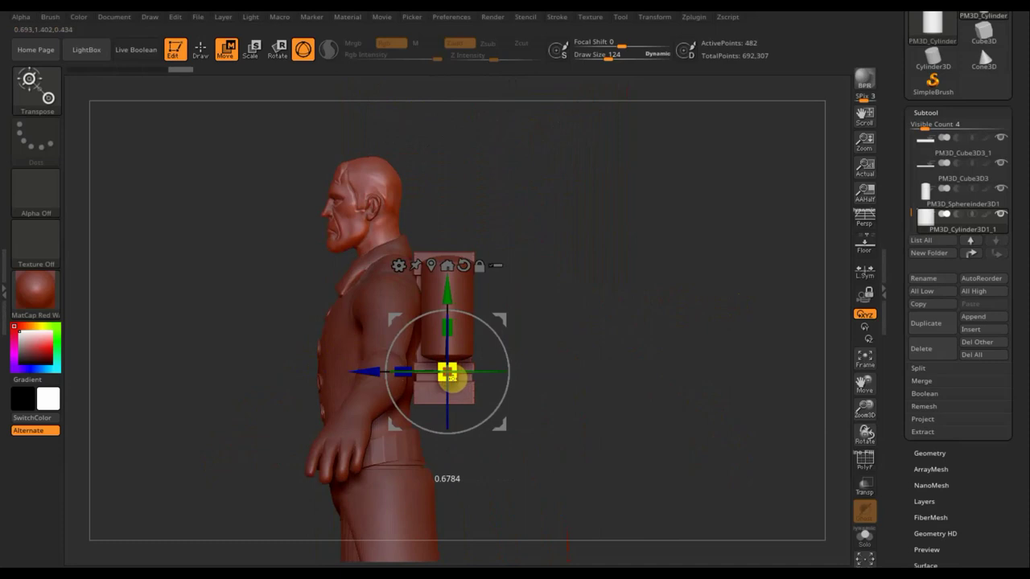
mouse_move(623, 372)
left_mouse_down()
mouse_move(558, 375)
mouse_move(735, 327)
mouse_move(788, 416)
left_mouse_up()
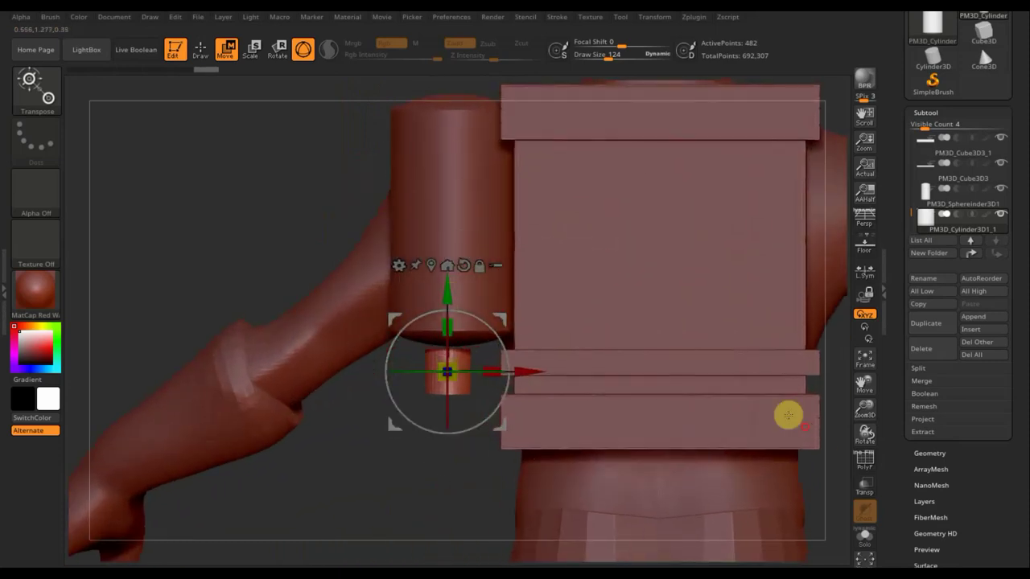
left_click_drag(444, 299, 448, 281)
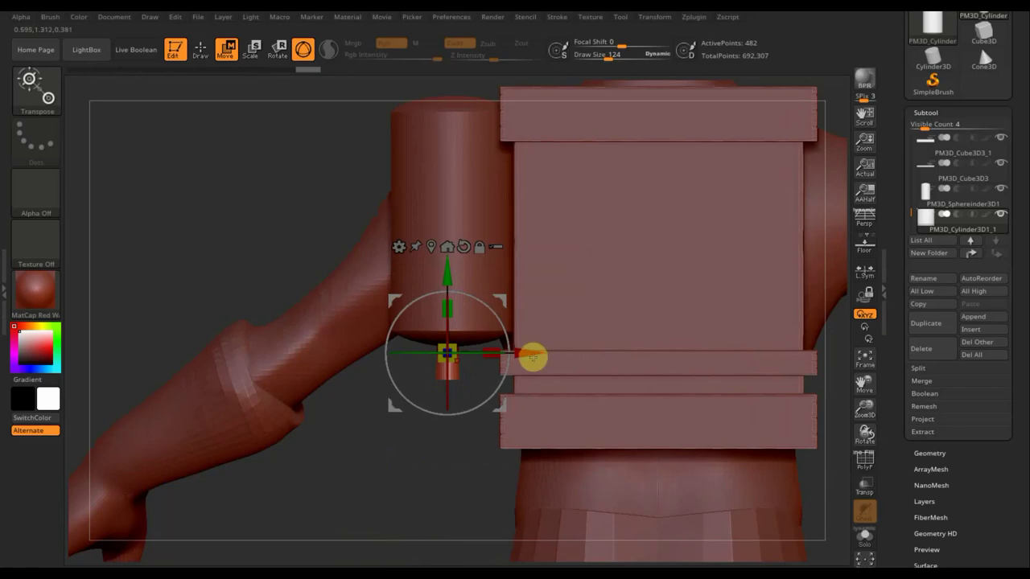
left_click_drag(531, 359, 533, 359)
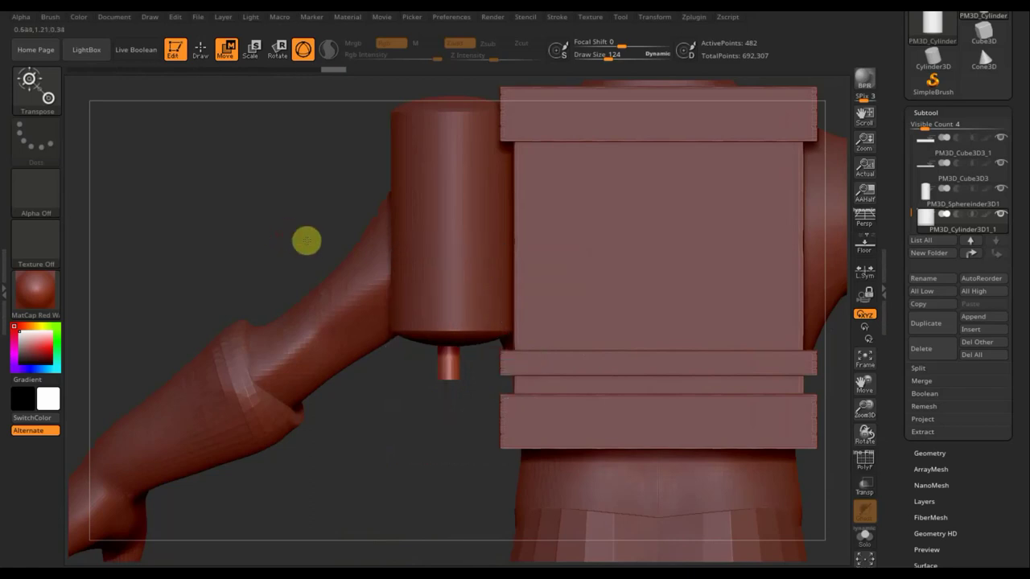
left_click_drag(306, 239, 372, 112)
mouse_move(689, 368)
left_mouse_down()
mouse_move(644, 329)
mouse_move(681, 352)
mouse_move(680, 370)
mouse_move(588, 332)
mouse_move(571, 344)
left_mouse_up()
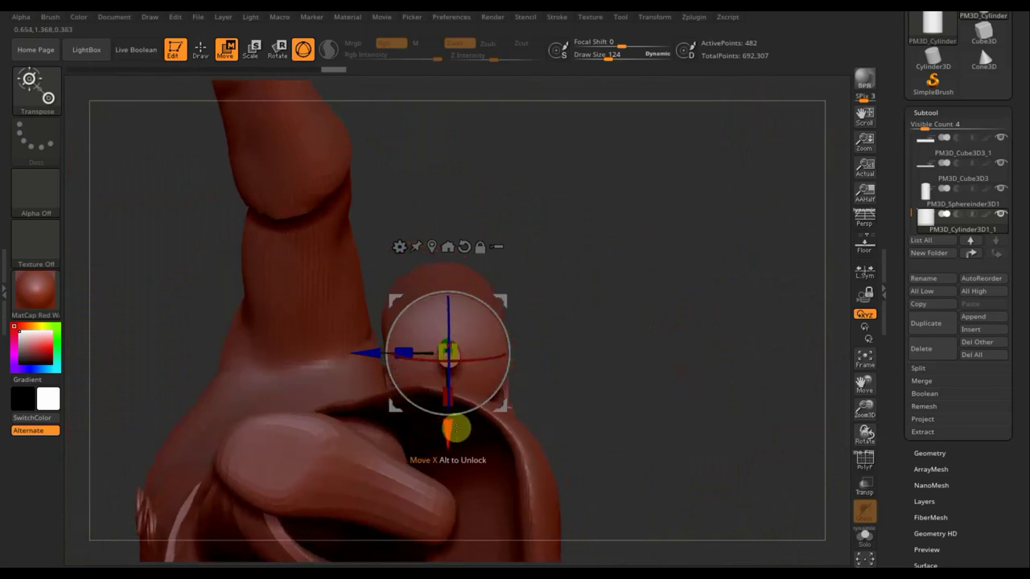
mouse_move(534, 375)
left_mouse_down()
mouse_move(699, 338)
mouse_move(779, 384)
mouse_move(708, 363)
mouse_move(683, 407)
left_mouse_up()
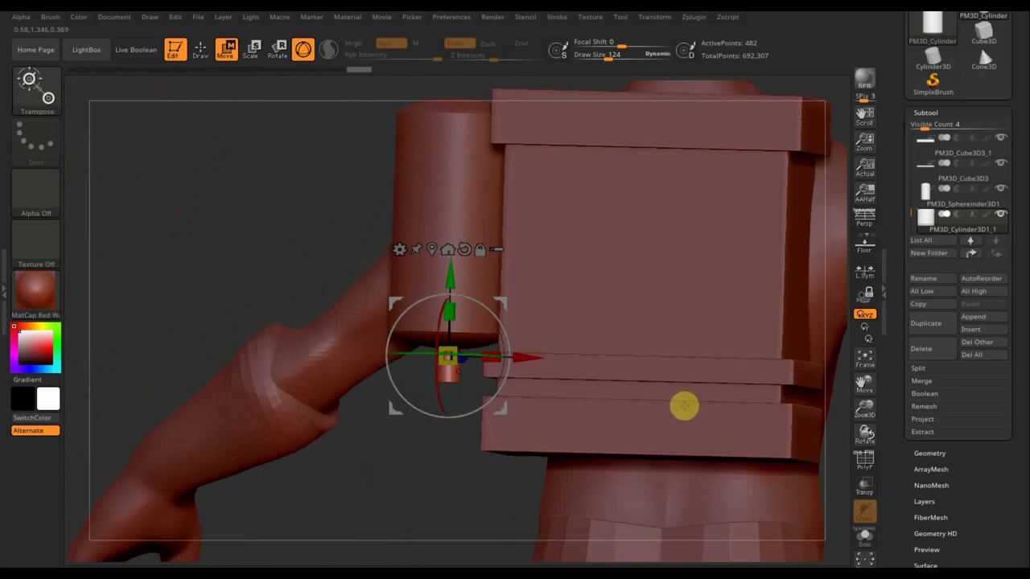
left_click_drag(480, 495, 439, 500)
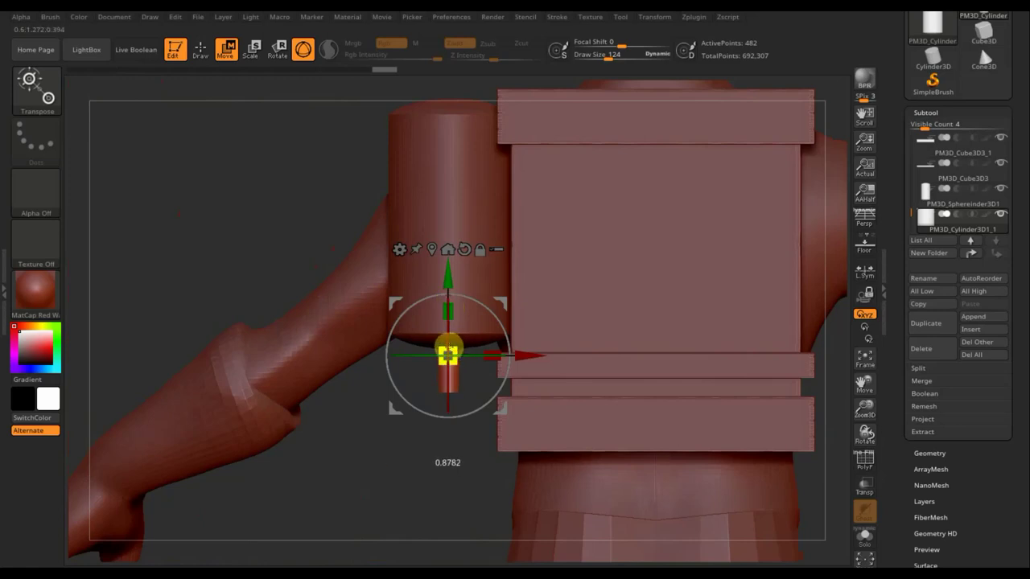
left_click_drag(447, 281, 447, 279)
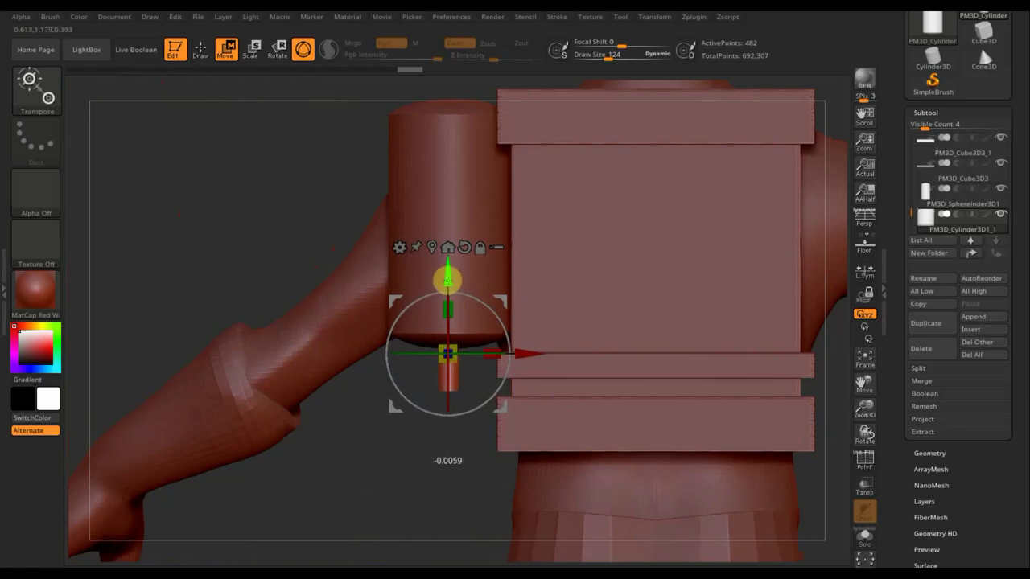
Step: Duplicate the pipe as PM3D_Cylinder3D1_2, then rotate and position the copy beside it
left_click(940, 326)
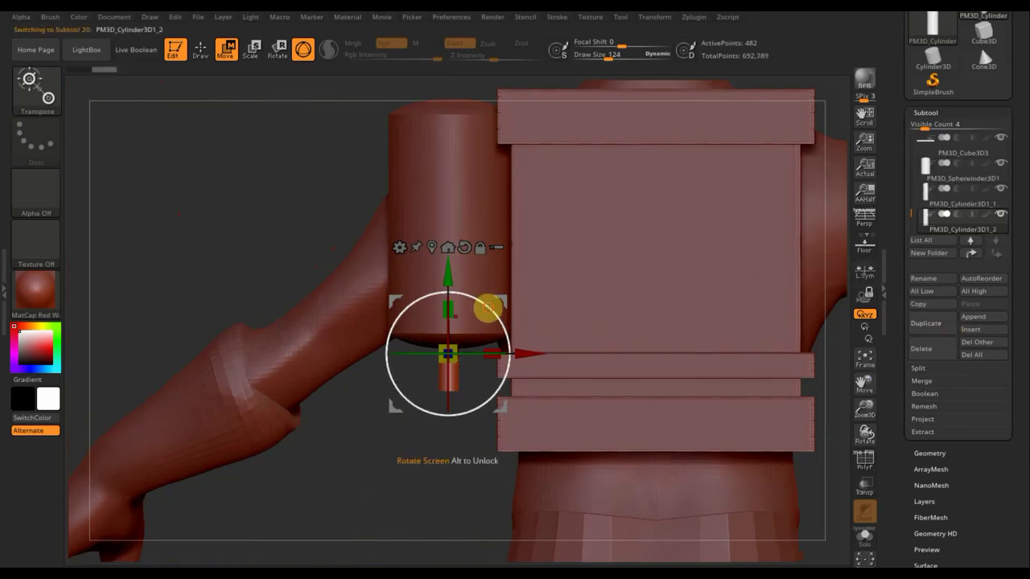
mouse_move(491, 306)
left_mouse_down()
mouse_move(496, 383)
mouse_move(488, 394)
mouse_move(467, 391)
left_mouse_up()
left_click_drag(437, 432, 445, 454)
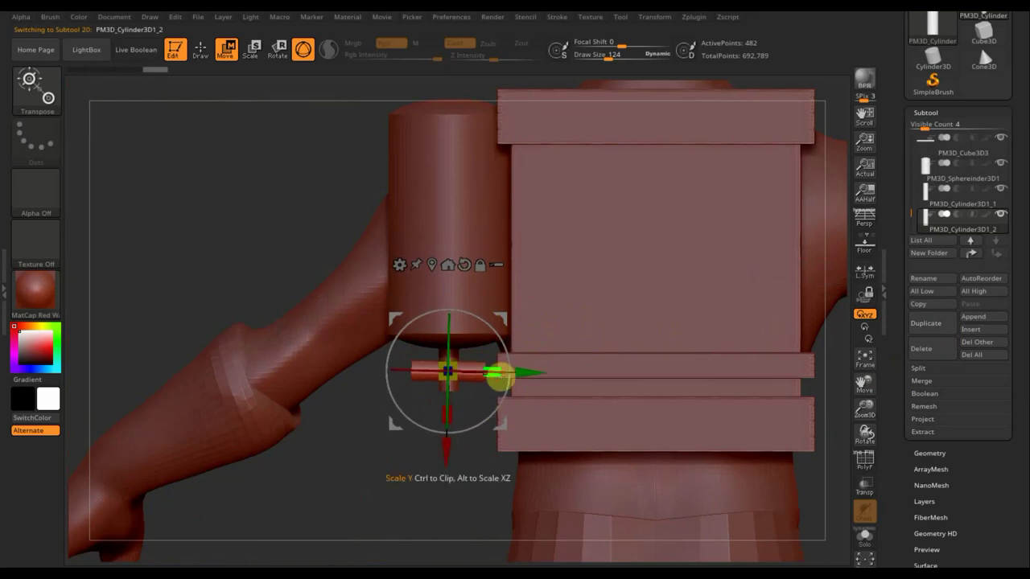
left_click_drag(534, 368, 512, 374)
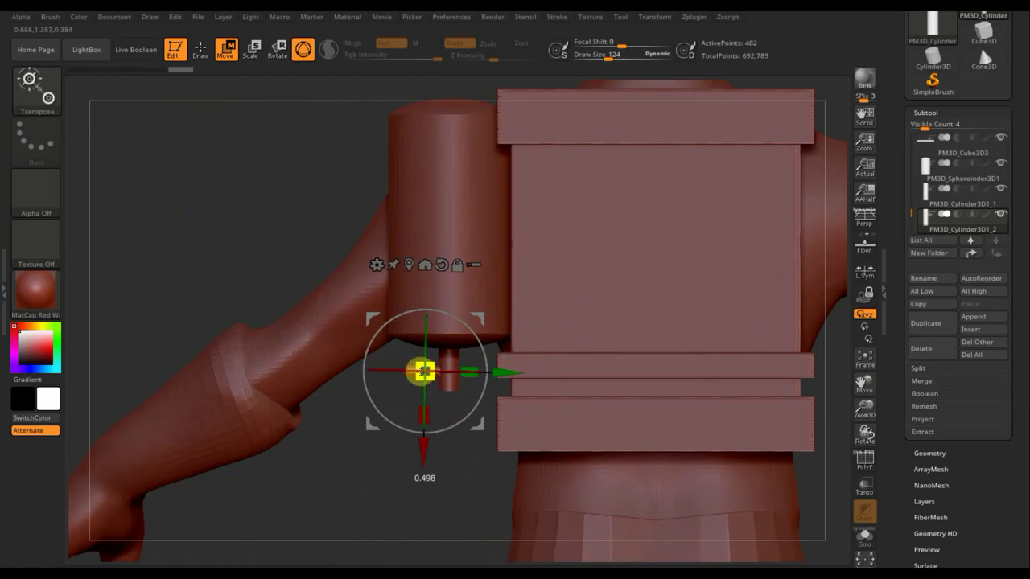
left_click_drag(506, 370, 525, 381)
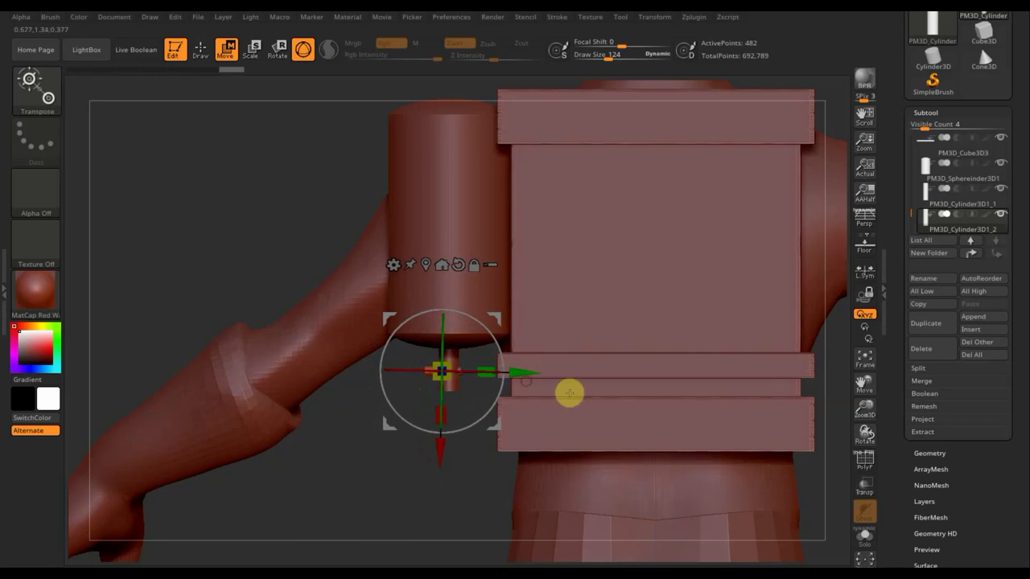
mouse_move(963, 229)
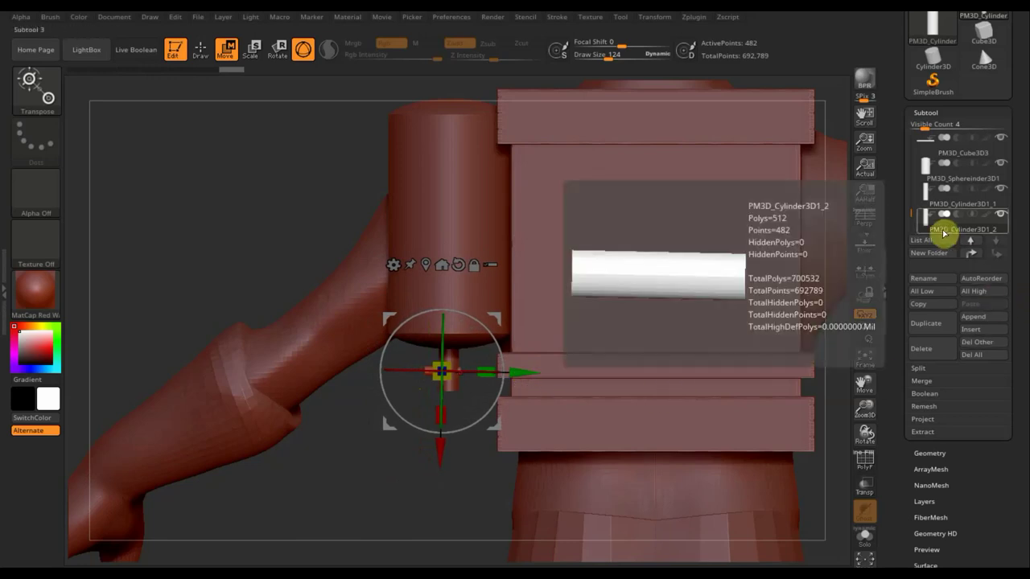
Step: Duplicate the pipe as PM3D_Cylinder3D1_3, turn it horizontal, shrink it, and slide it below the canister
left_click(931, 324)
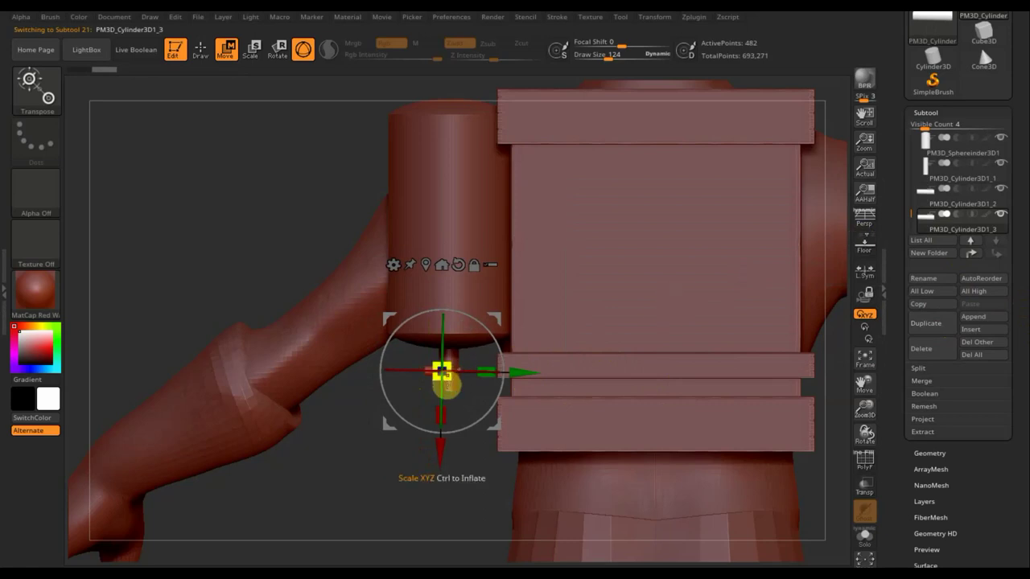
left_click_drag(447, 382, 467, 408)
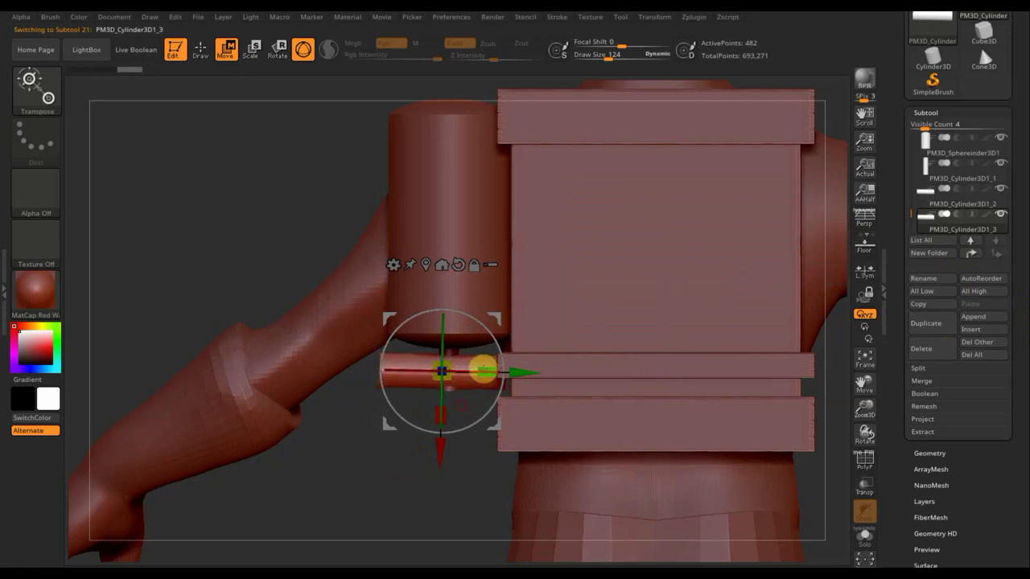
left_click_drag(496, 370, 453, 370)
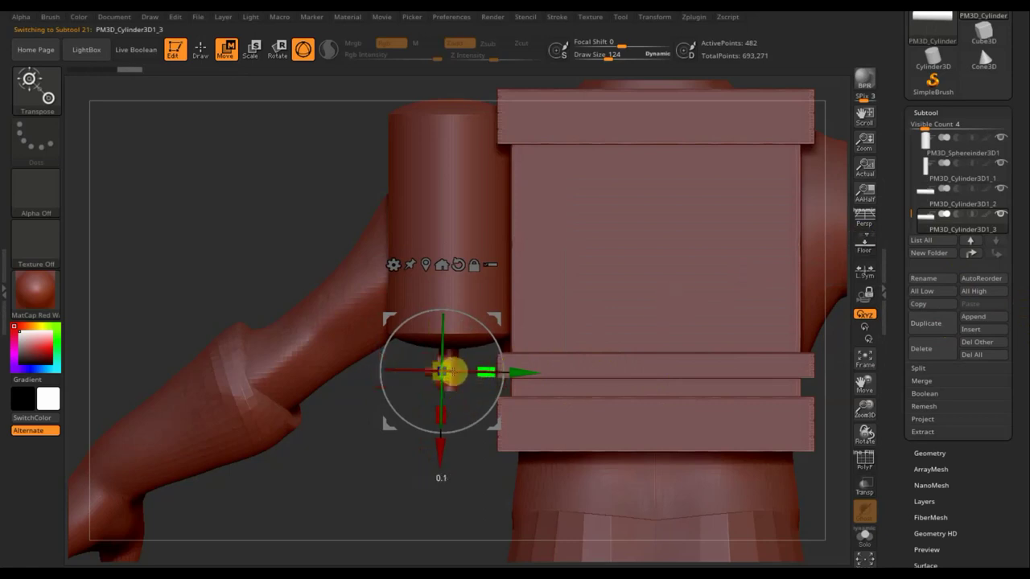
left_click_drag(520, 369, 495, 379)
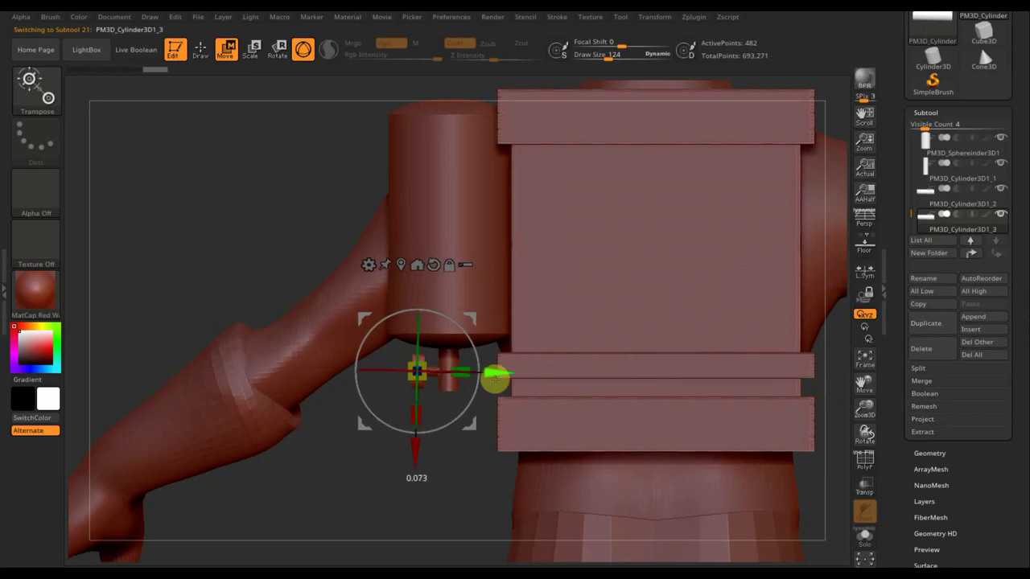
left_click_drag(282, 255, 328, 259)
mouse_move(731, 315)
left_mouse_down()
mouse_move(749, 314)
mouse_move(655, 317)
left_mouse_up()
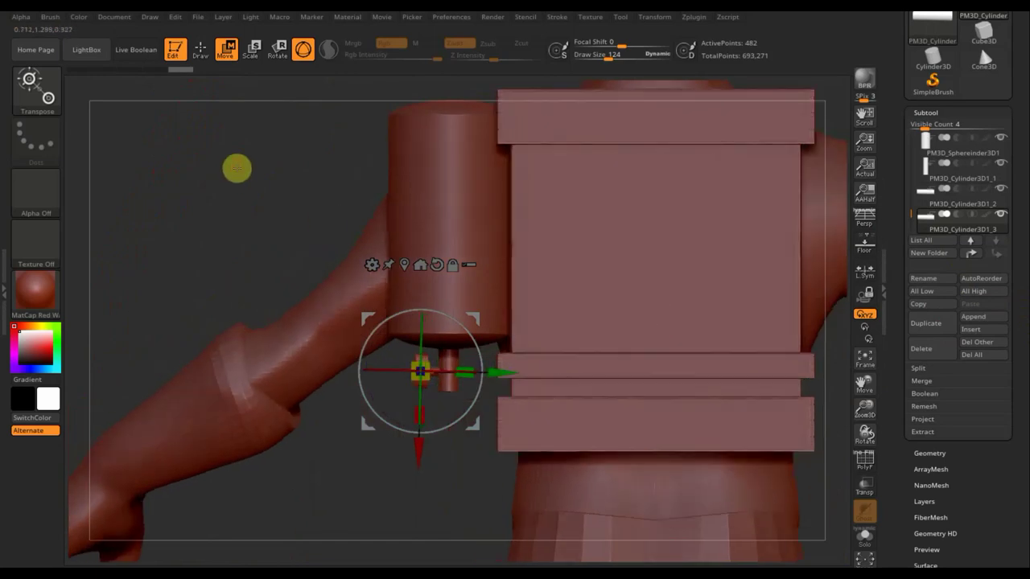
mouse_move(472, 464)
left_mouse_down()
mouse_move(459, 485)
mouse_move(444, 442)
mouse_move(450, 402)
left_mouse_up()
left_click_drag(731, 460, 575, 470)
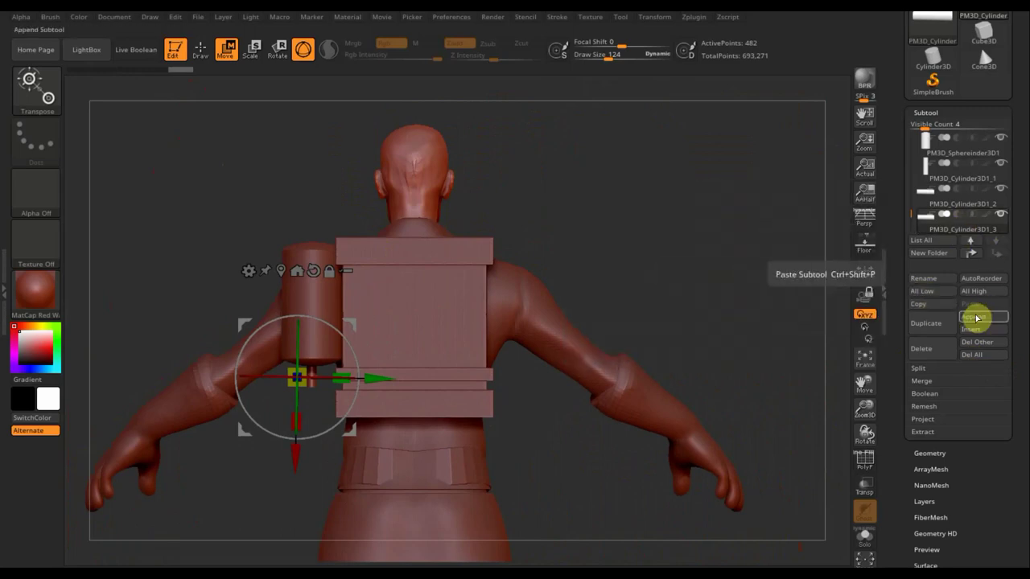
mouse_move(927, 179)
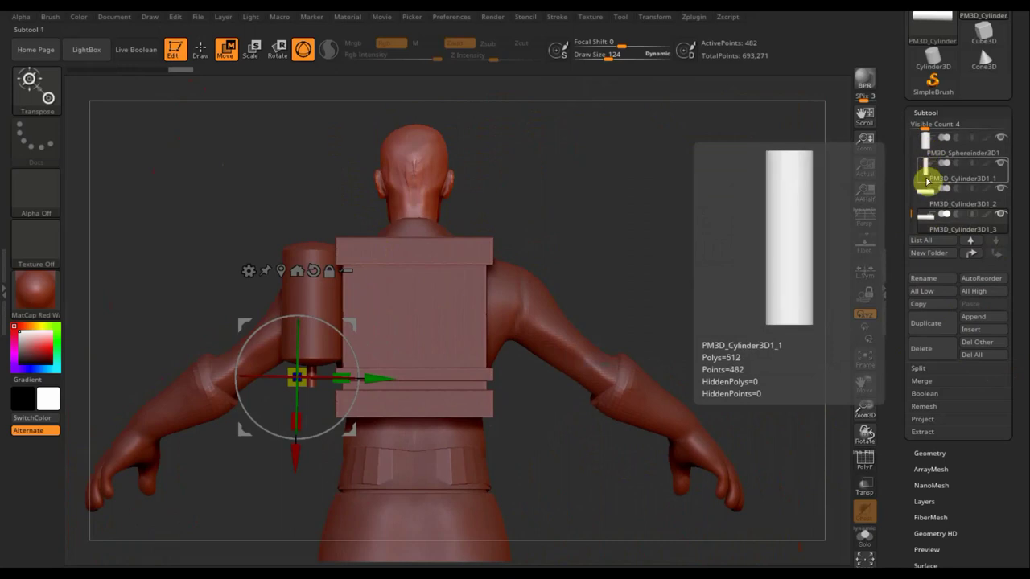
Step: Duplicate the side canister cylinder and move the copy to the end of the subtool list
left_click(927, 182)
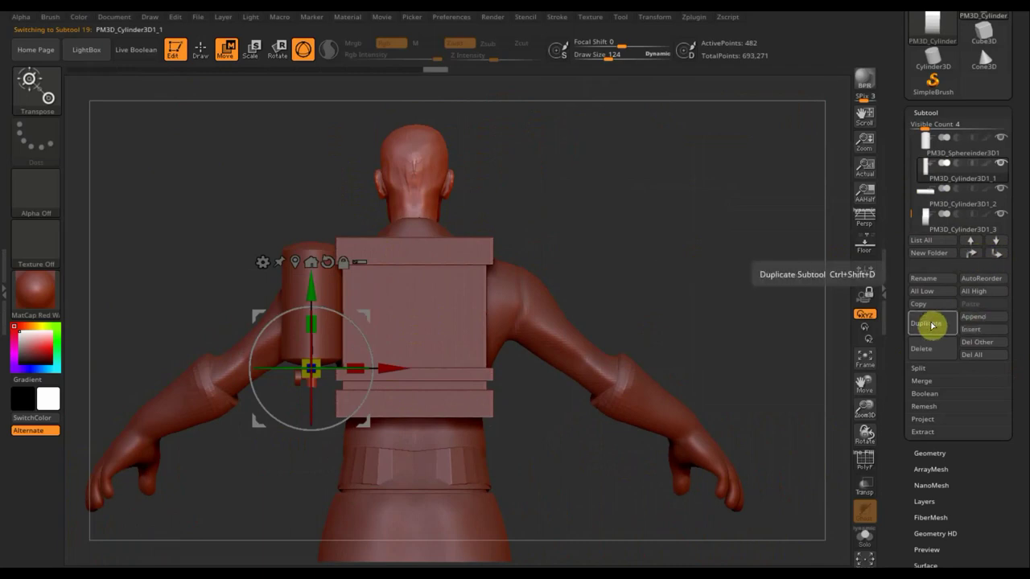
left_click(928, 325)
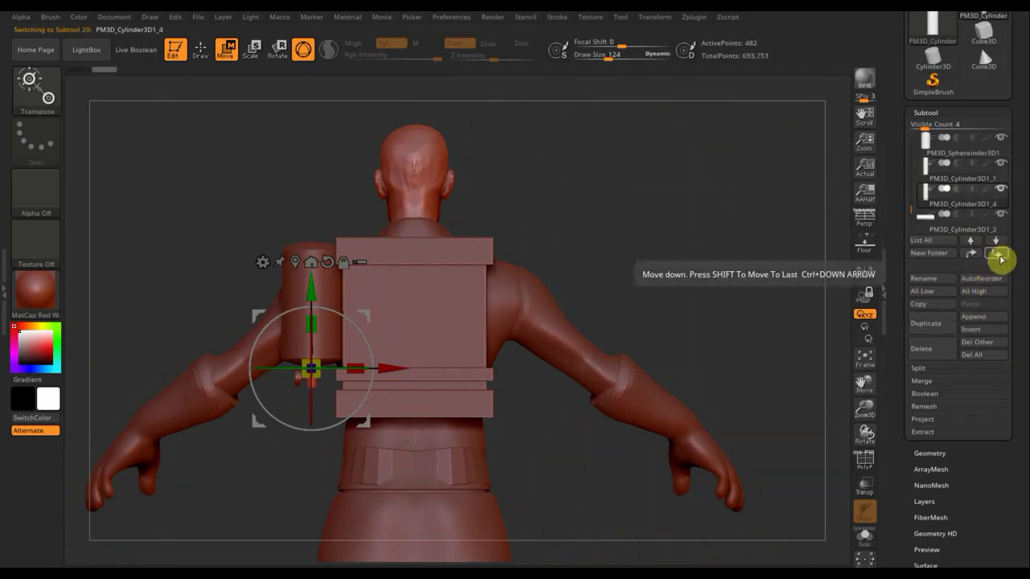
left_click(1000, 256, "shift")
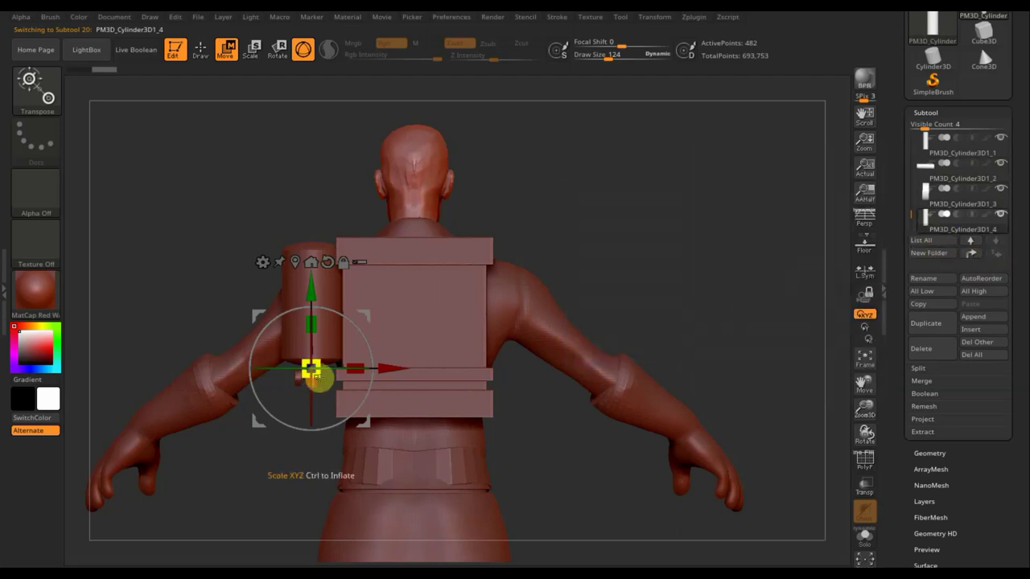
Step: Raise and shorten the copy to stand upright on the backpack top, undoing an accidental extra copy
left_click_drag(320, 380, 346, 415)
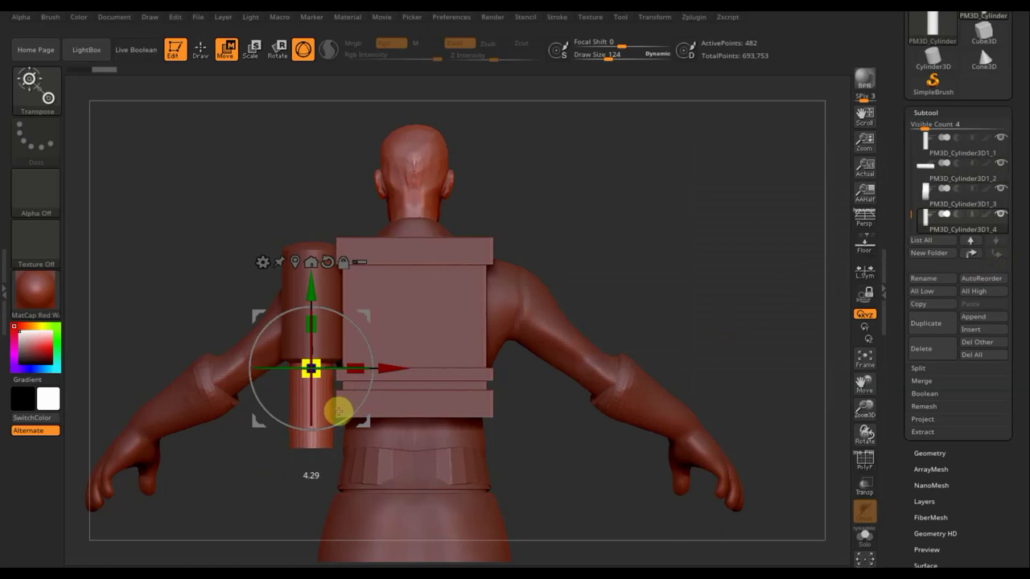
left_click_drag(315, 292, 314, 158)
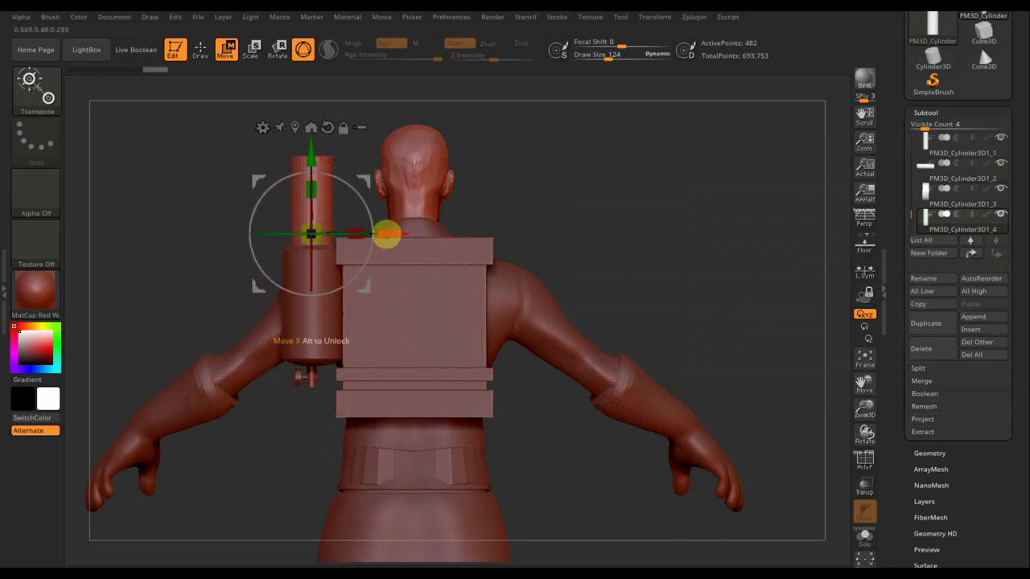
left_click_drag(387, 233, 455, 254)
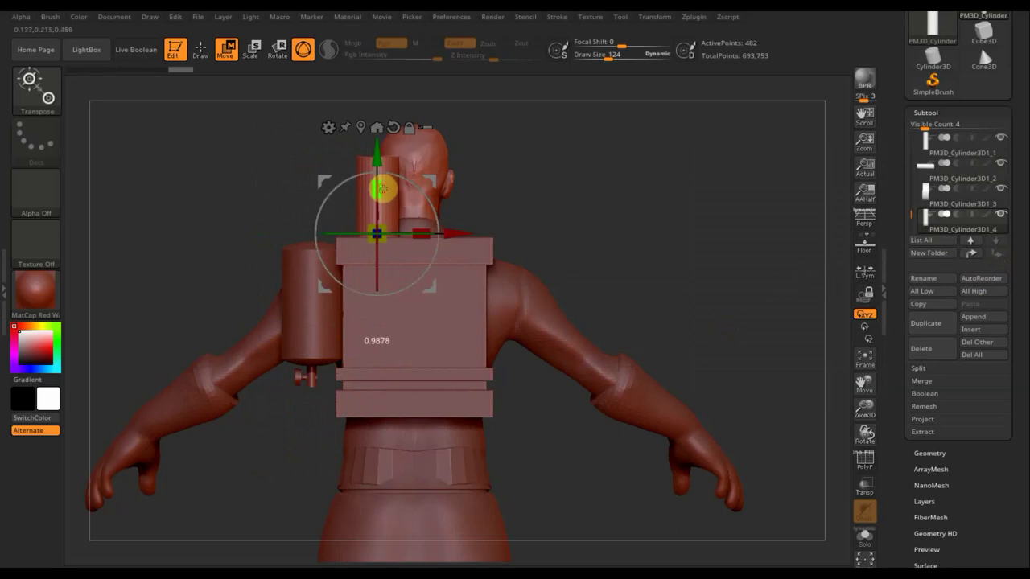
left_click_drag(383, 194, 384, 212)
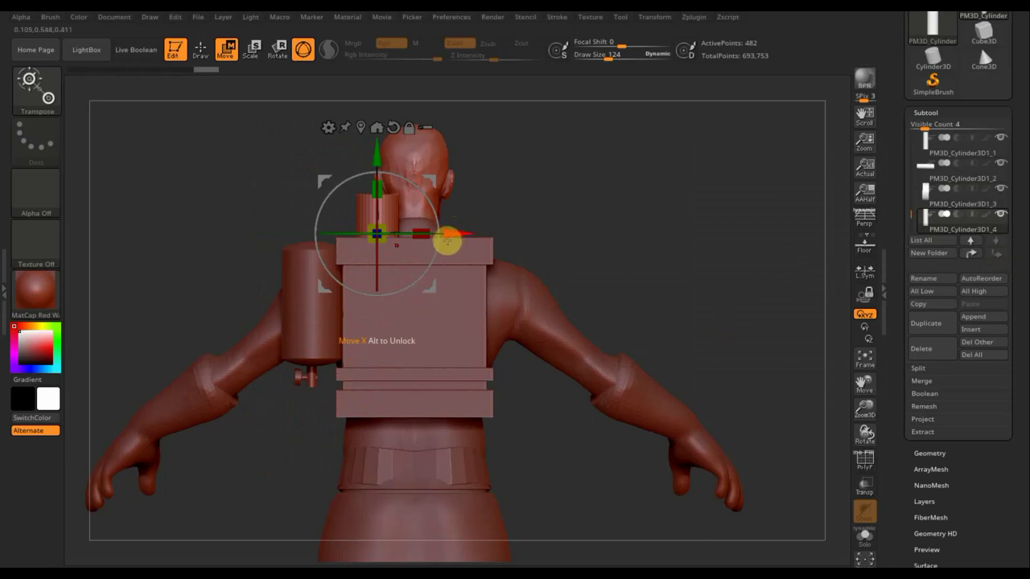
left_click_drag(453, 233, 517, 248, "ctrl")
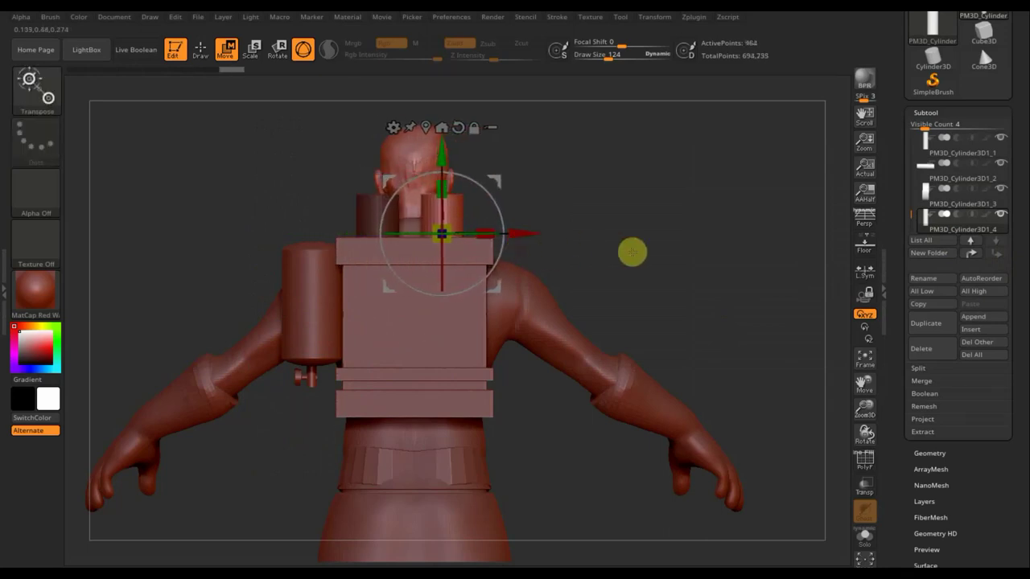
mouse_move(630, 251)
left_mouse_down()
mouse_move(577, 266)
mouse_move(653, 411)
mouse_move(675, 231)
mouse_move(660, 255)
left_mouse_up()
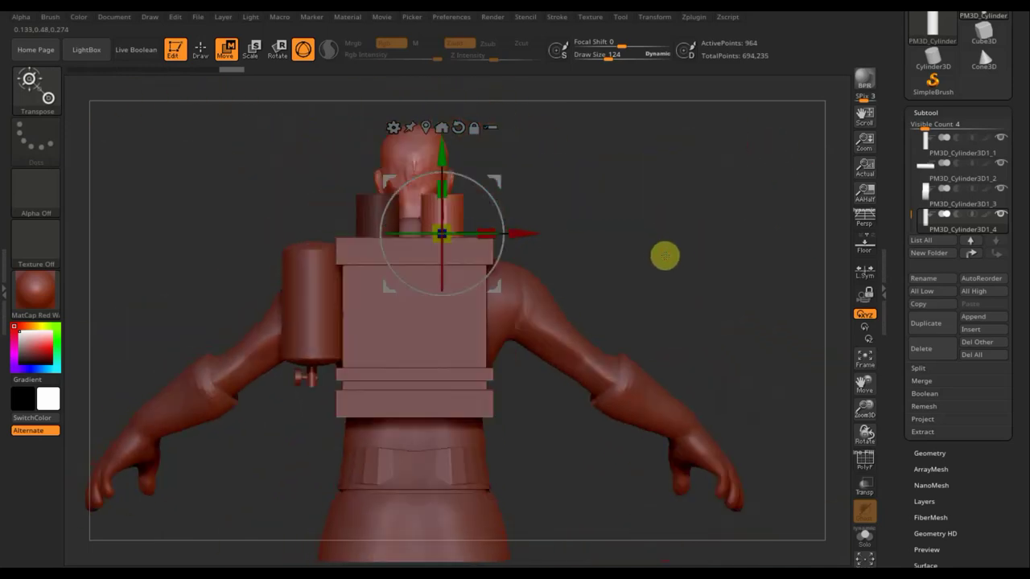
key("ctrl")
key("ctrl+z")
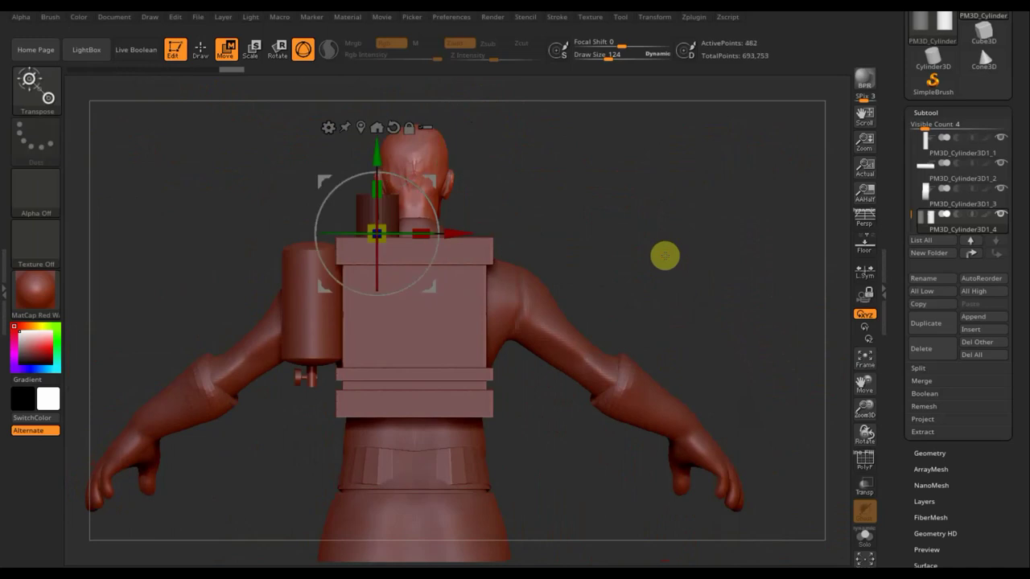
key("ctrl")
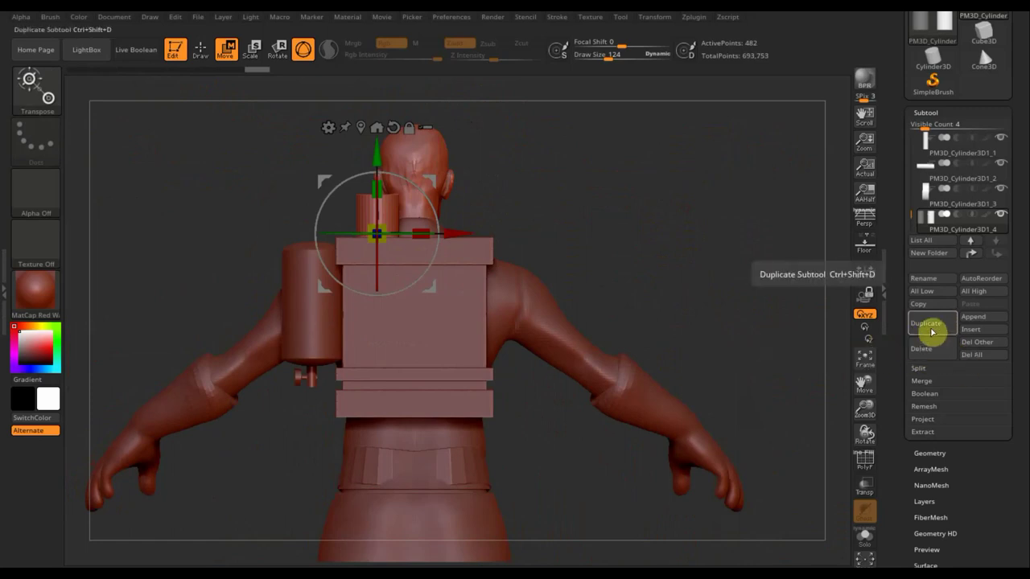
Step: Duplicate the short cylinder as PM3D_Cylinder3D1_5 and scale it into a ring around the stack
left_click(930, 330)
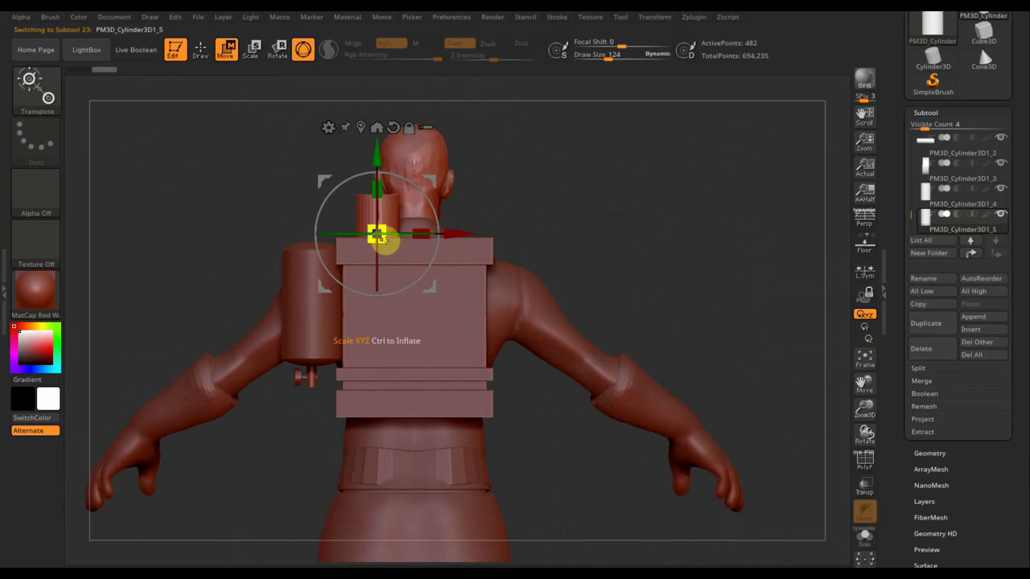
left_click_drag(386, 239, 393, 249)
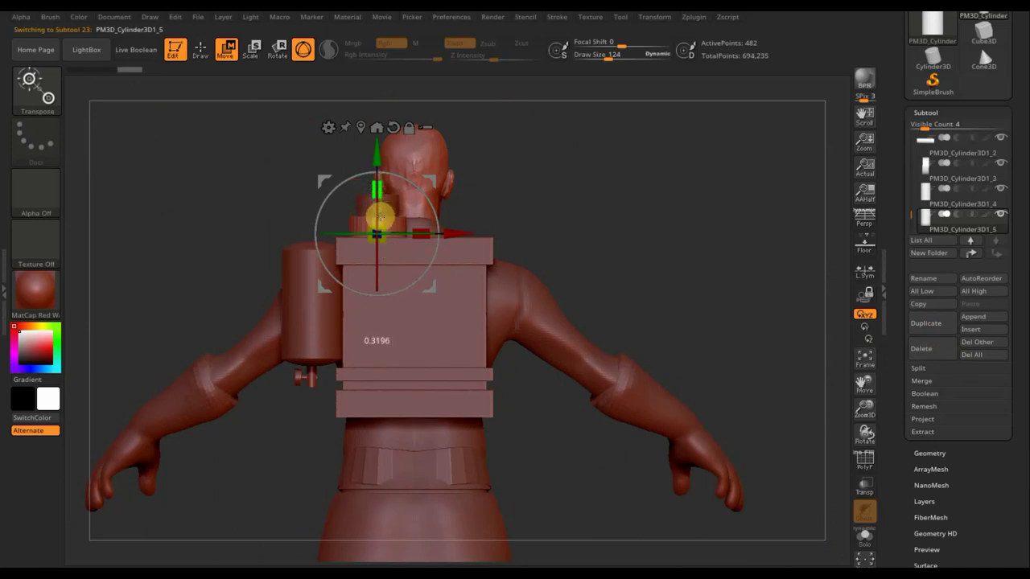
mouse_move(377, 156)
left_mouse_down()
mouse_move(377, 116)
mouse_move(376, 131)
left_mouse_up()
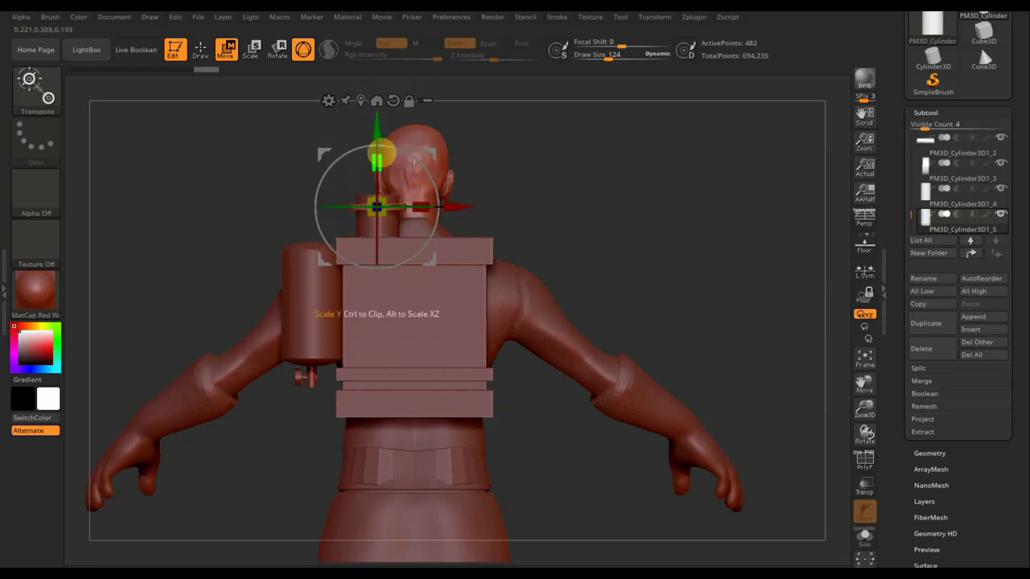
key("ctrl")
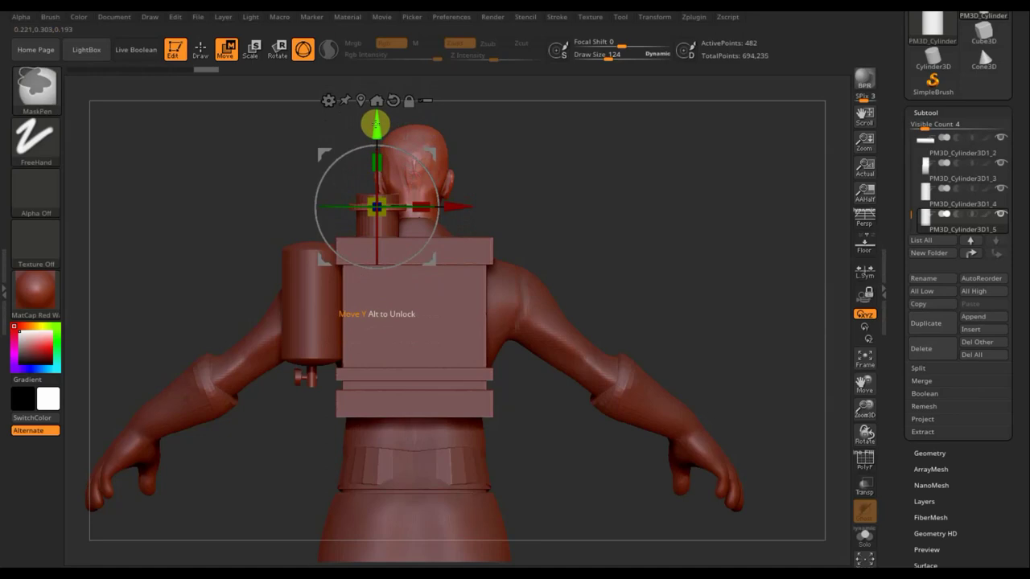
left_click_drag(376, 123, 379, 156)
key("ctrl")
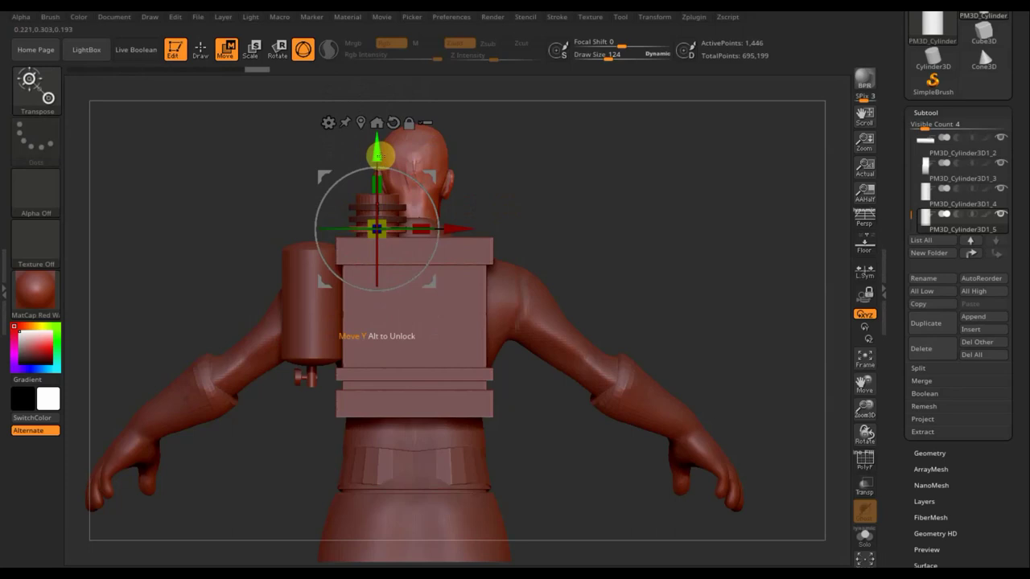
Step: Stack more ring copies up the cylinder and fine-tune the ring stack's scale
left_click_drag(379, 154, 384, 122, "ctrl")
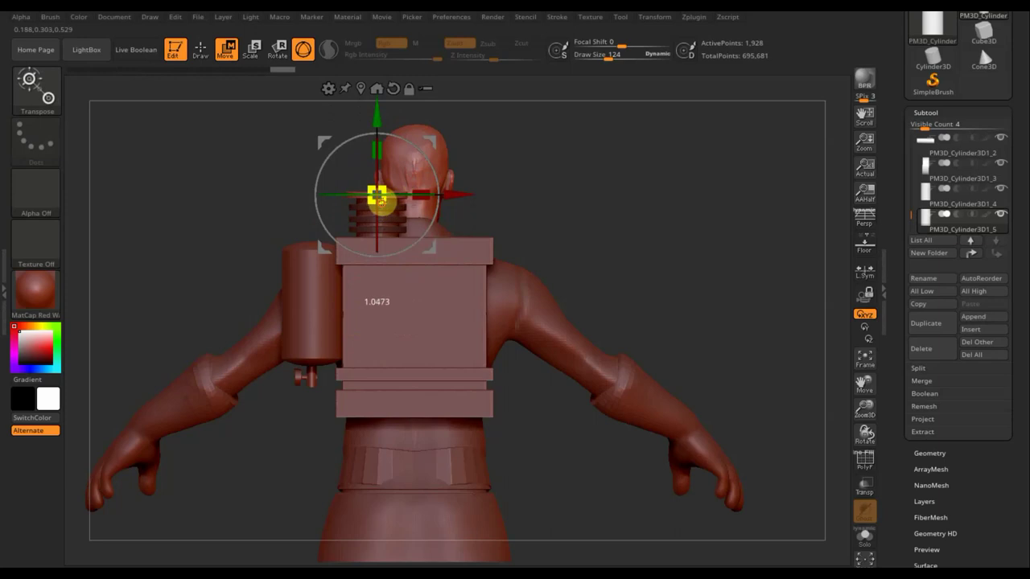
left_click_drag(379, 201, 382, 195)
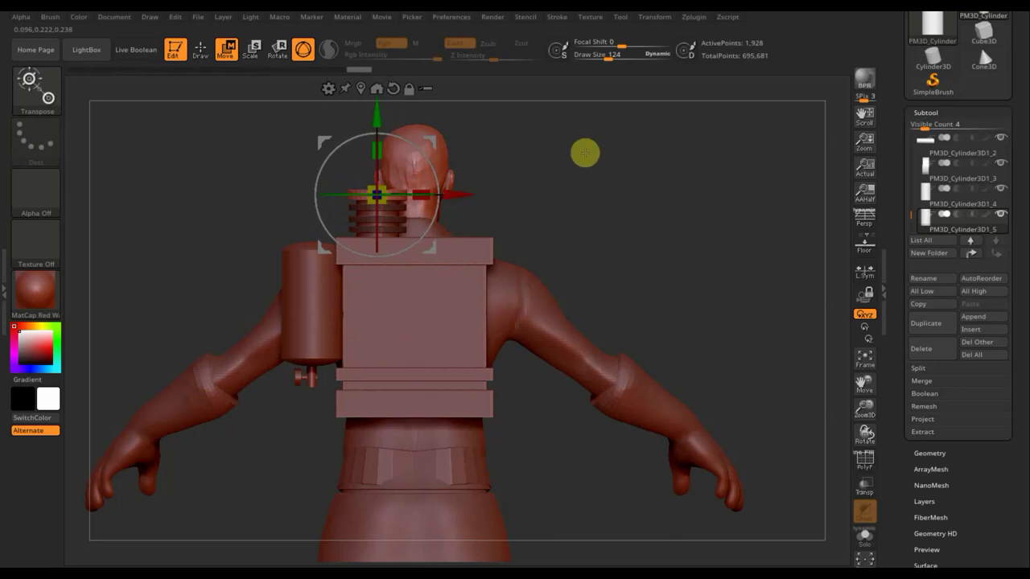
key("ctrl")
left_click_drag(633, 207, 633, 204)
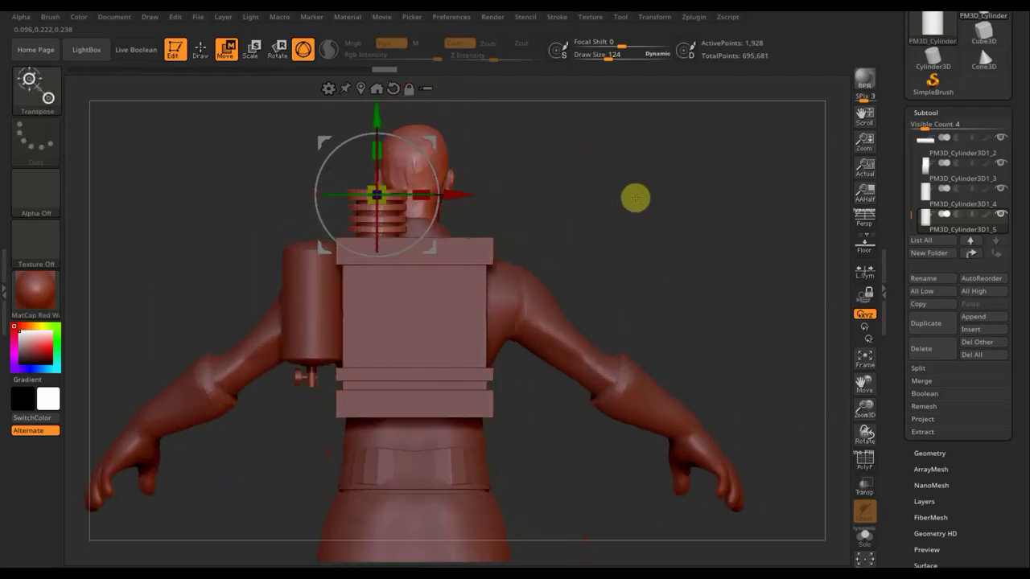
key("ctrl")
key("ctrl")
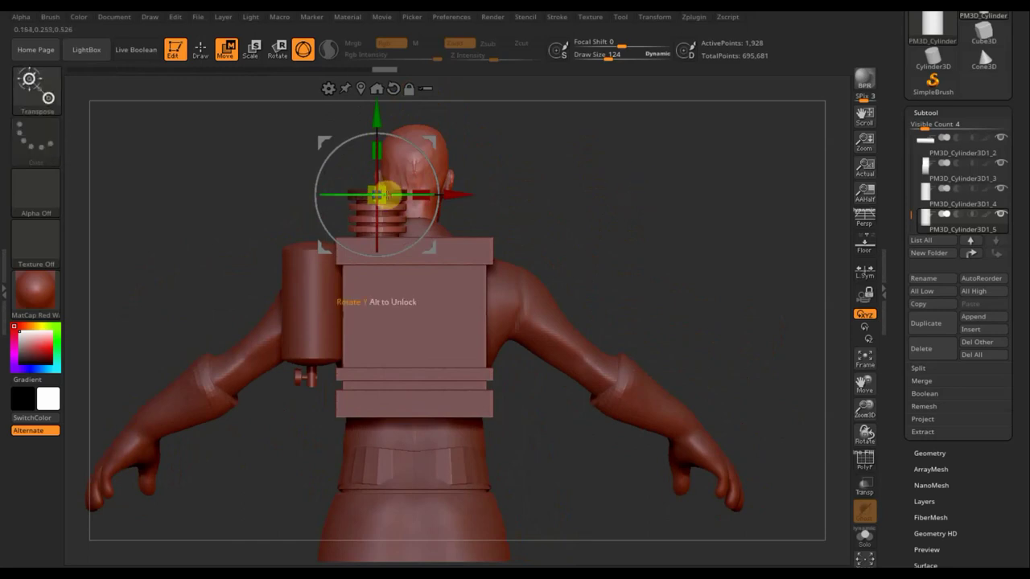
left_click_drag(378, 196, 378, 191)
left_click_drag(376, 116, 376, 119)
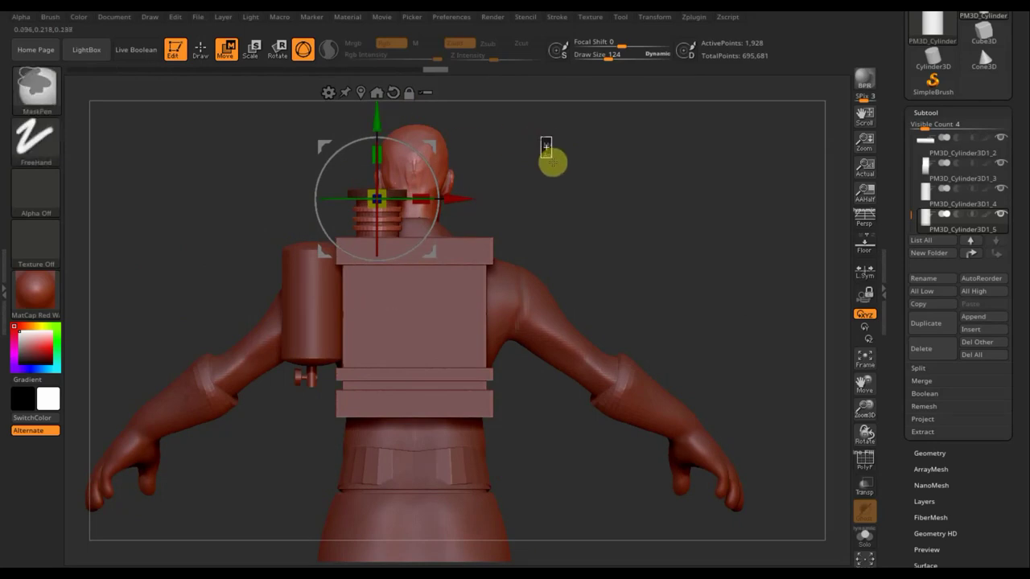
mouse_move(616, 273)
left_mouse_down()
mouse_move(605, 322)
mouse_move(579, 317)
mouse_move(543, 282)
mouse_move(554, 262)
mouse_move(603, 289)
mouse_move(642, 292)
mouse_move(645, 265)
left_mouse_up()
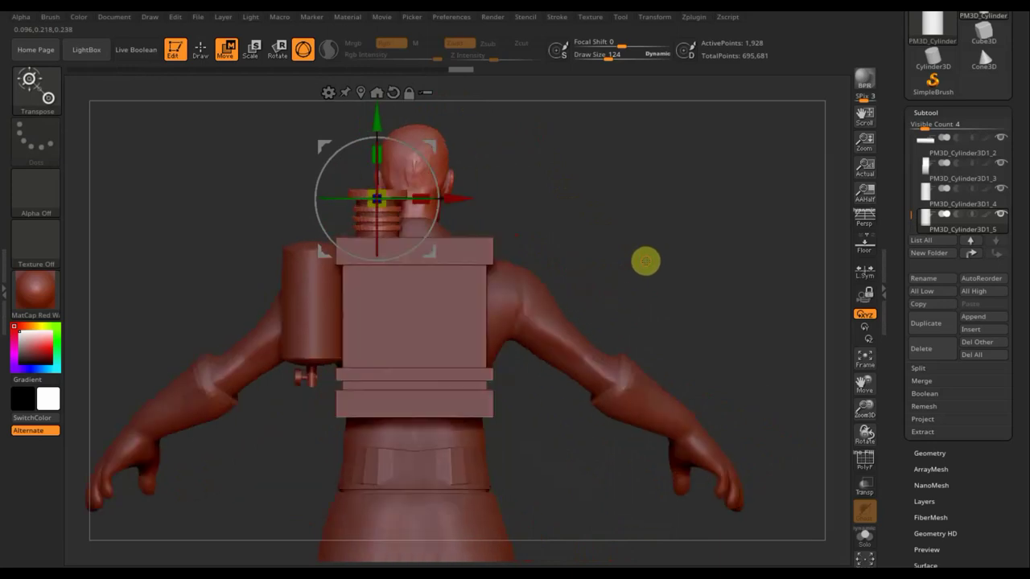
Step: MergeDown the rings into PM3D_Cylinder3D1_4, then Ctrl-drag a copy of the ribbed stack right of the neck
left_click(937, 201)
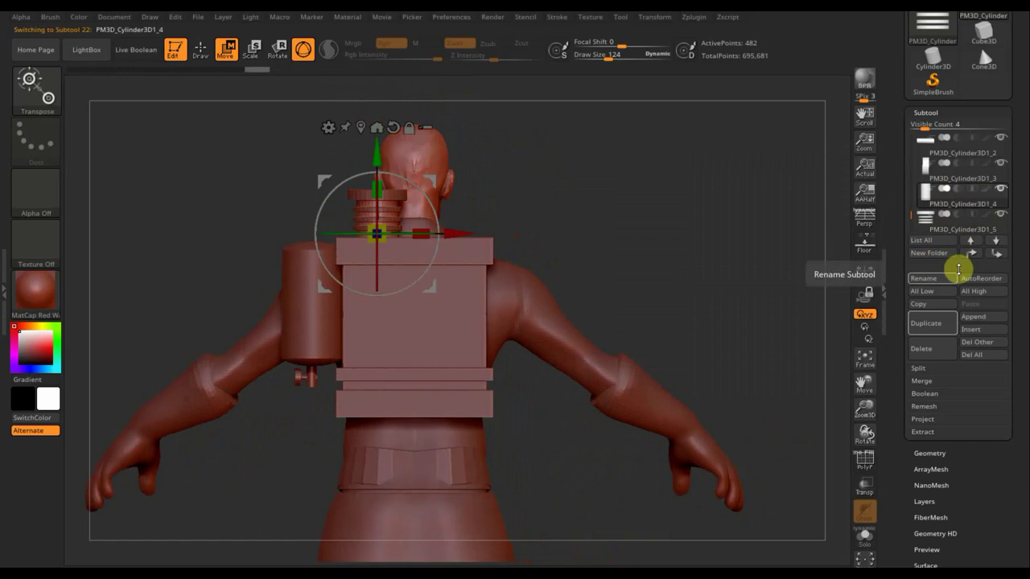
left_click(923, 381)
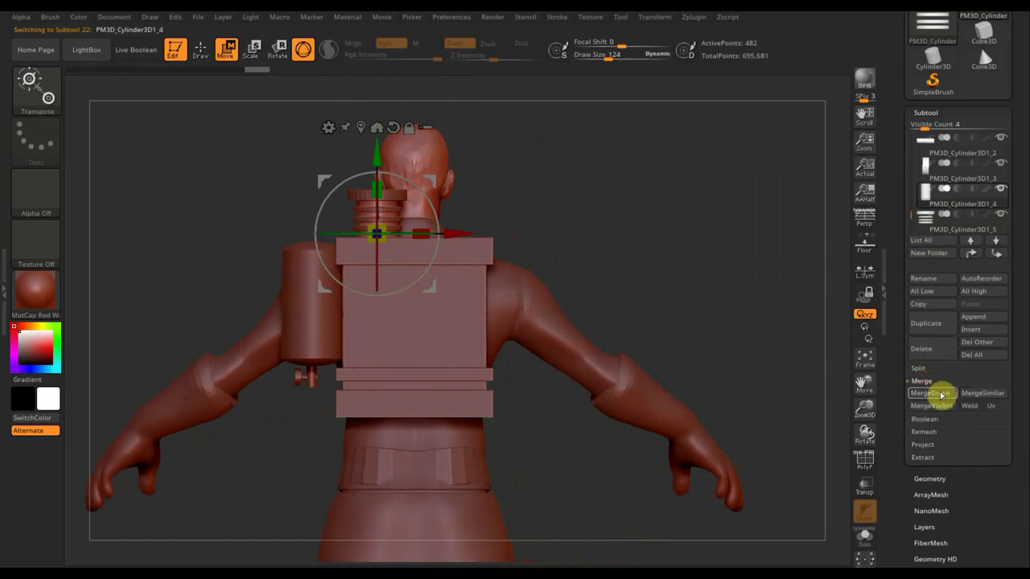
left_click(941, 394)
left_click(805, 420)
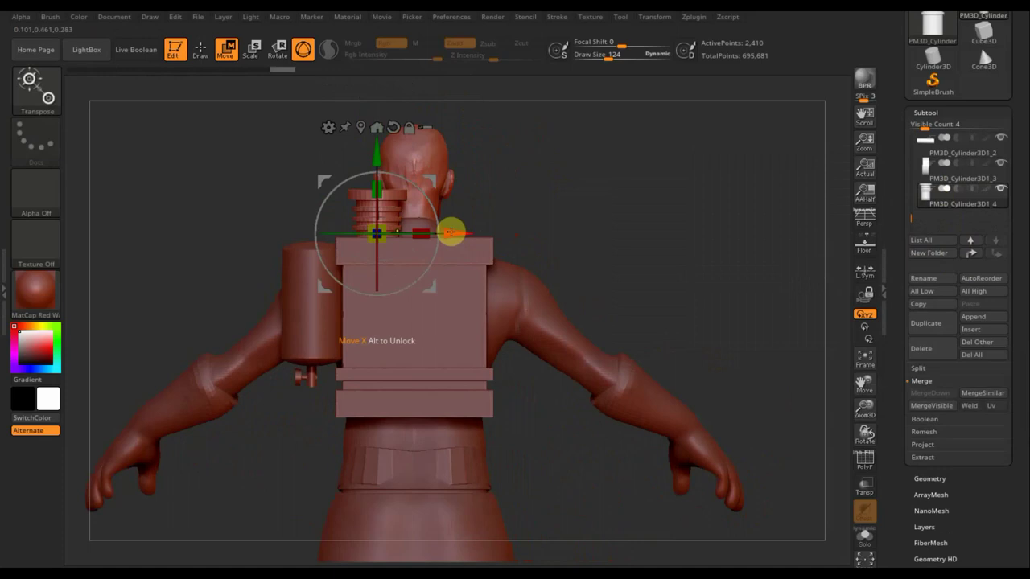
left_click_drag(451, 233, 519, 249, "ctrl")
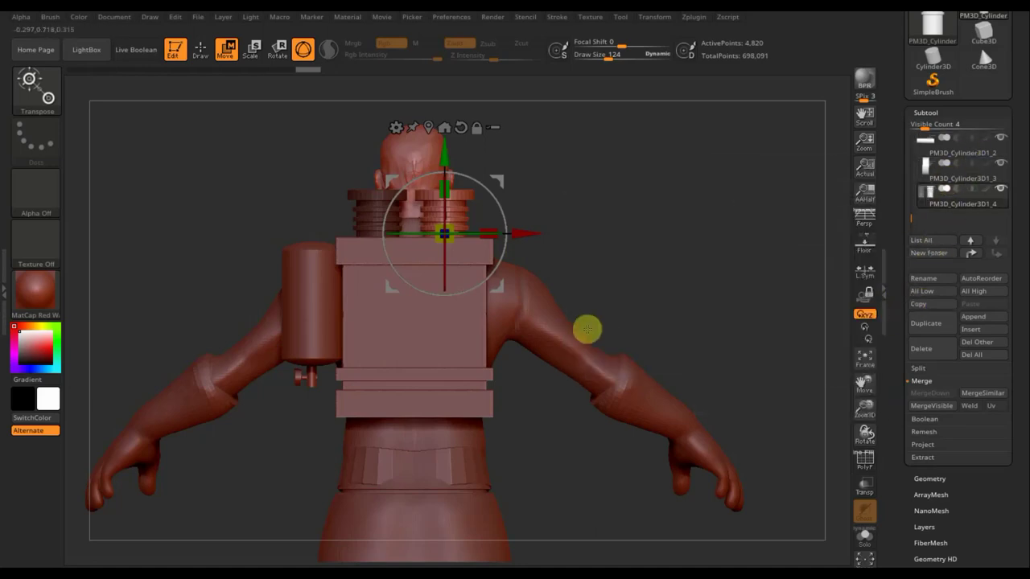
key("n")
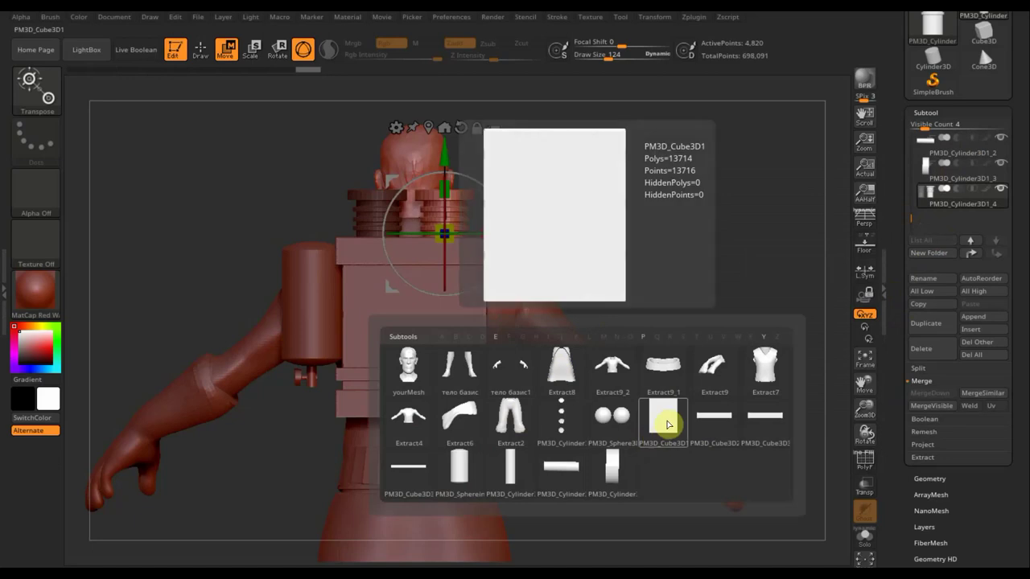
Step: Duplicate the backpack box and shrink and flatten the copy into a thin slab
left_click(666, 421)
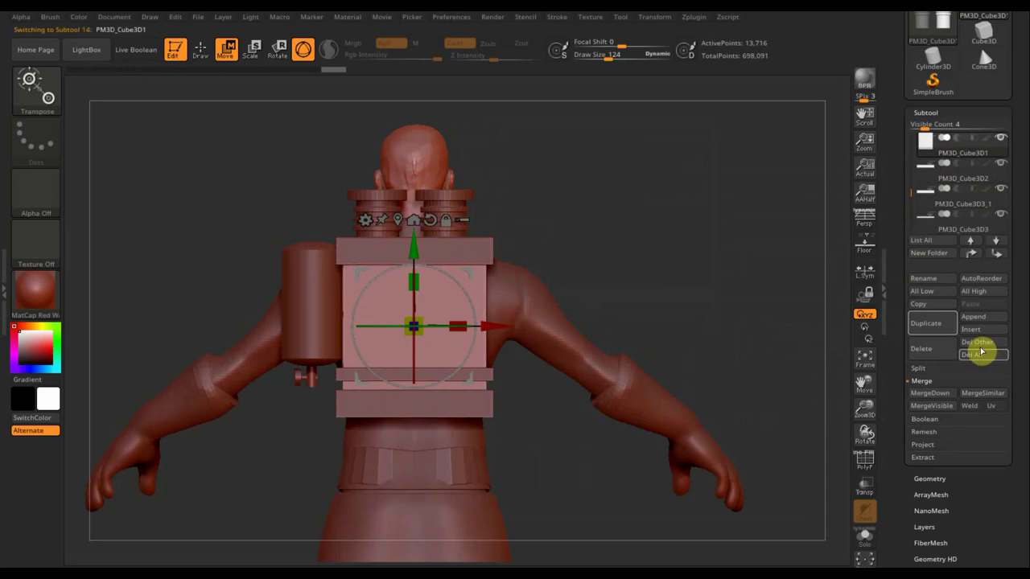
left_click(932, 328)
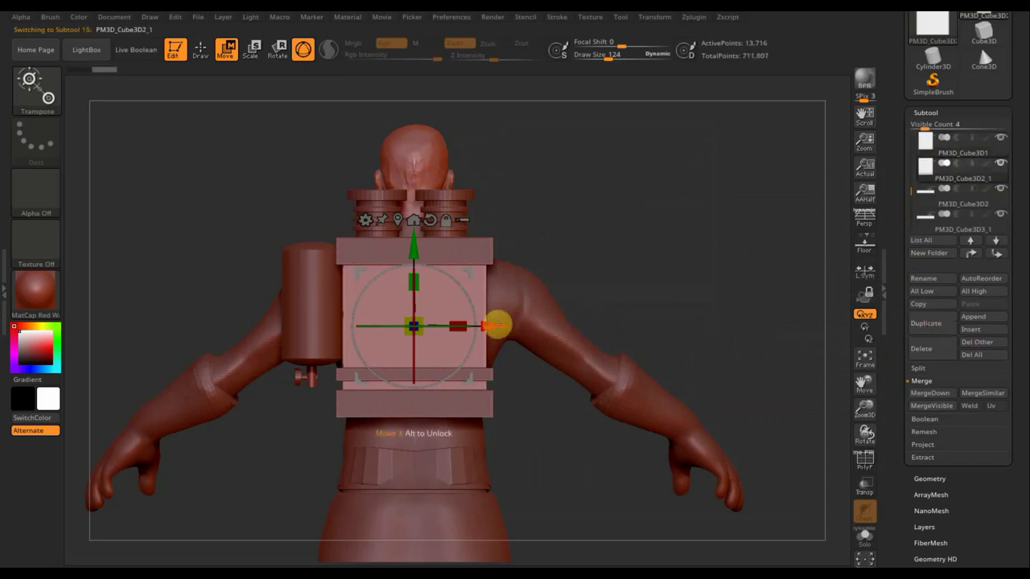
left_click_drag(494, 325, 617, 348)
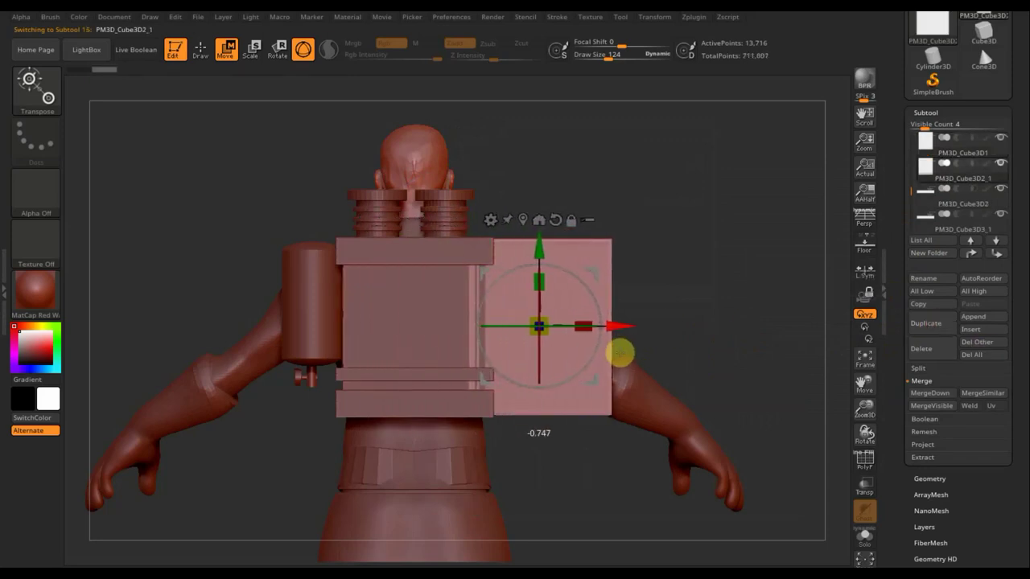
left_click_drag(547, 337, 523, 316)
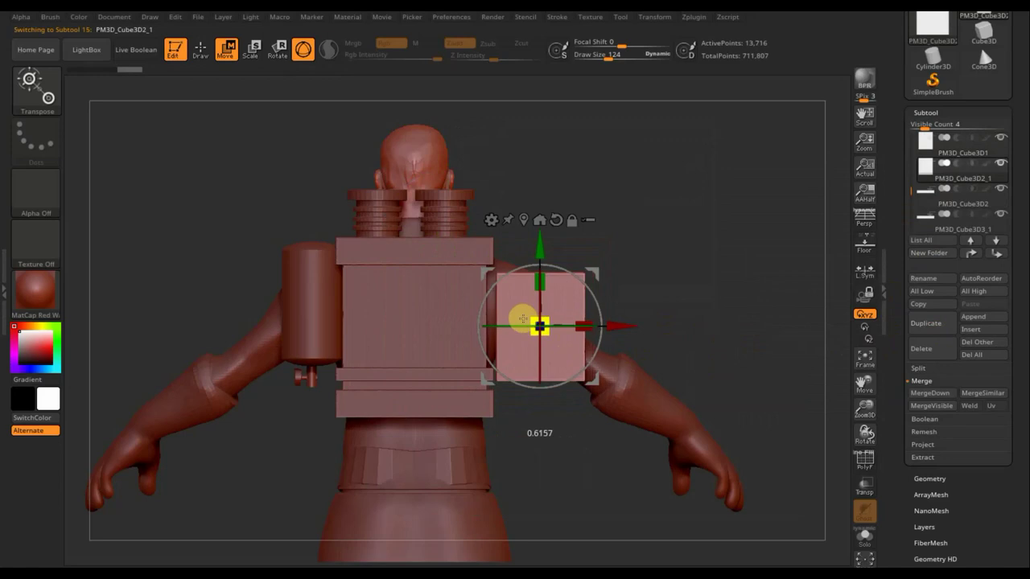
left_click_drag(586, 325, 557, 326)
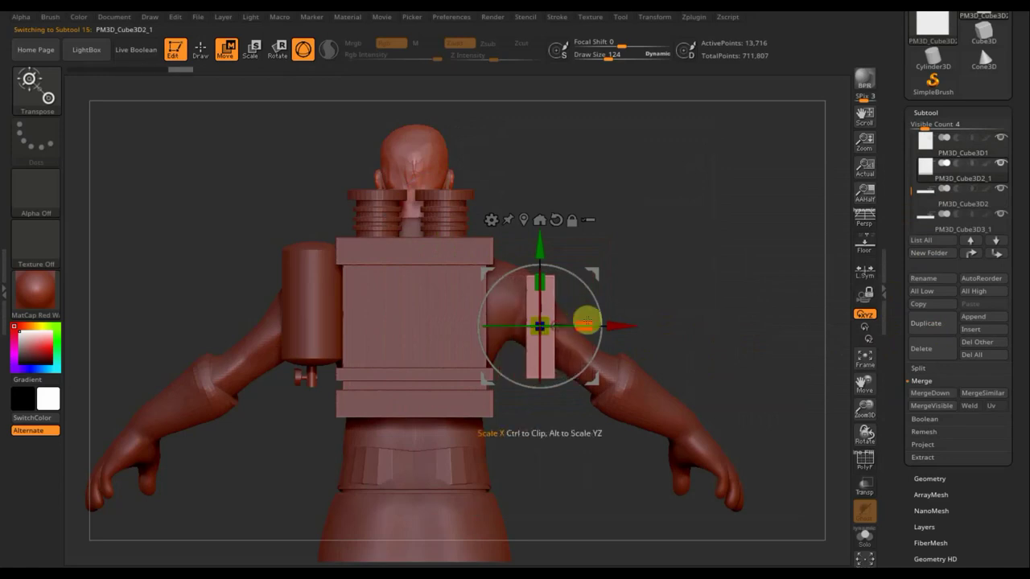
Step: Place the slab against the backpack's right side, adjusting its depth from the side profile
left_click_drag(616, 320, 581, 326)
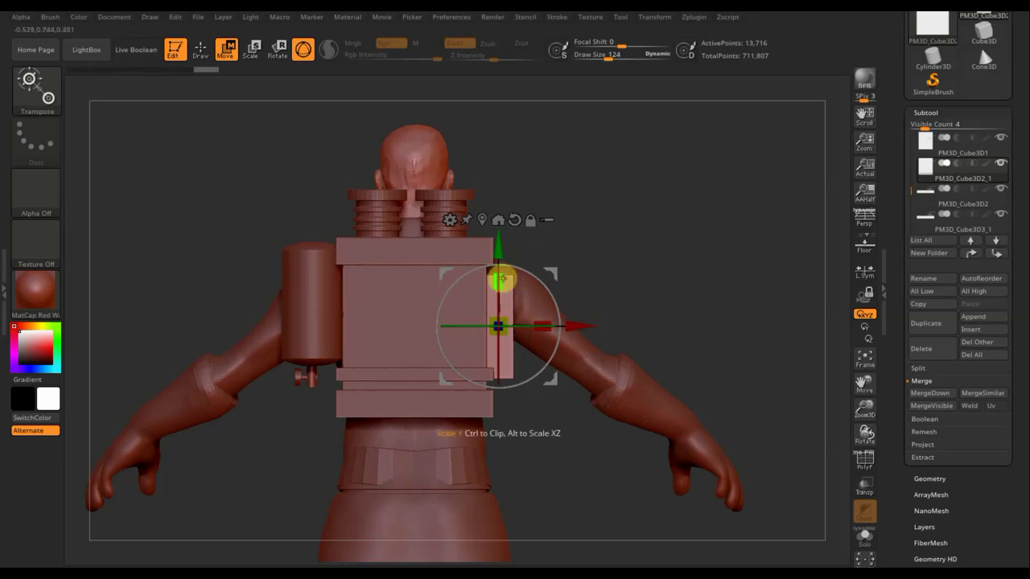
left_click_drag(499, 286, 494, 240)
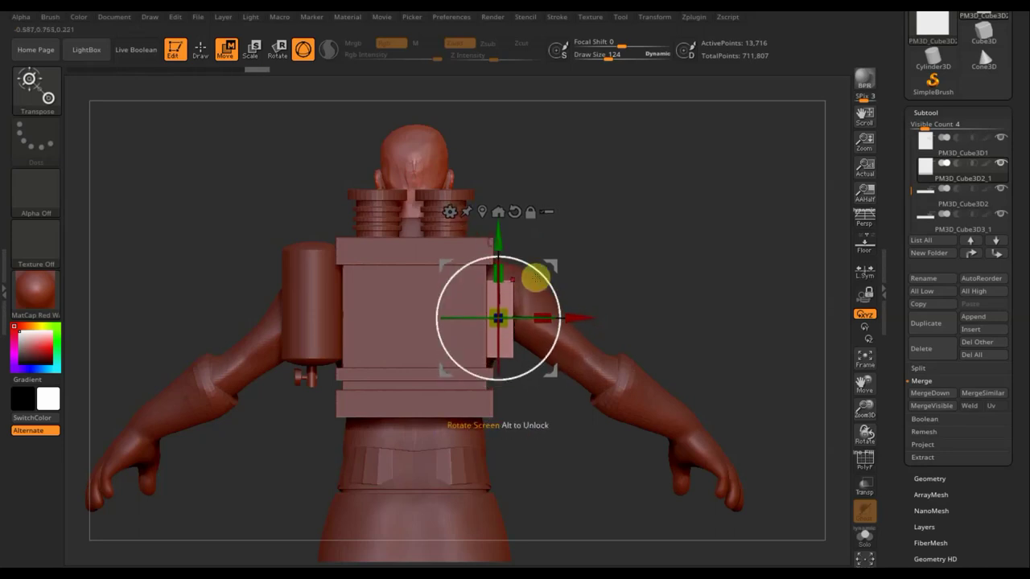
left_click_drag(573, 317, 566, 320)
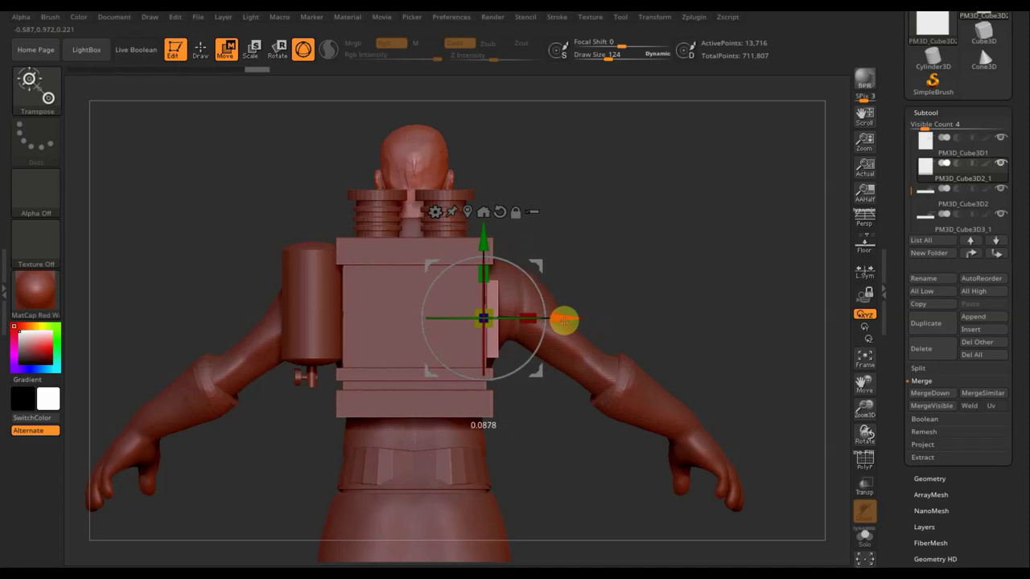
mouse_move(719, 290)
left_mouse_down()
mouse_move(674, 290)
mouse_move(730, 306)
left_mouse_up()
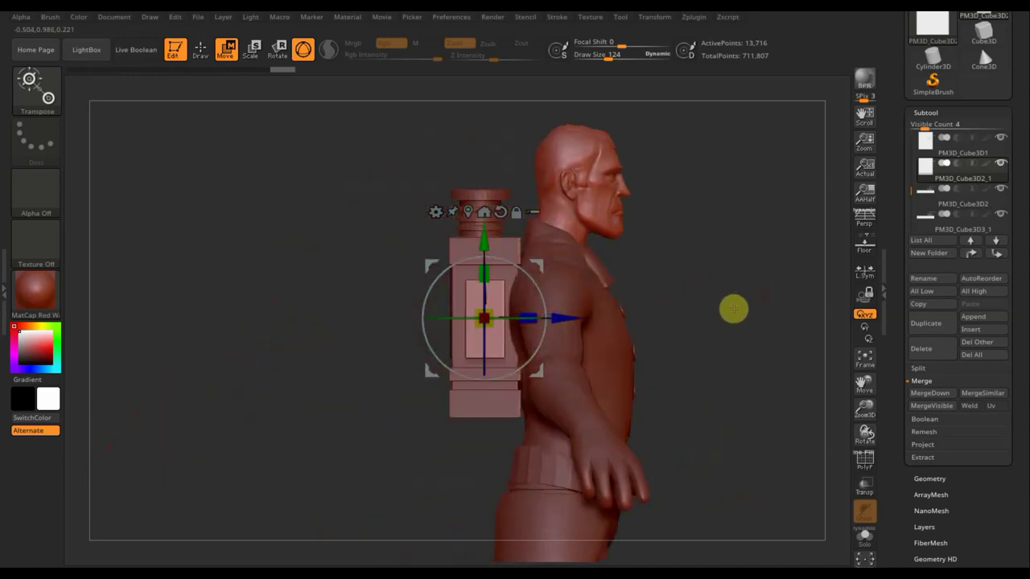
left_click_drag(563, 319, 560, 320)
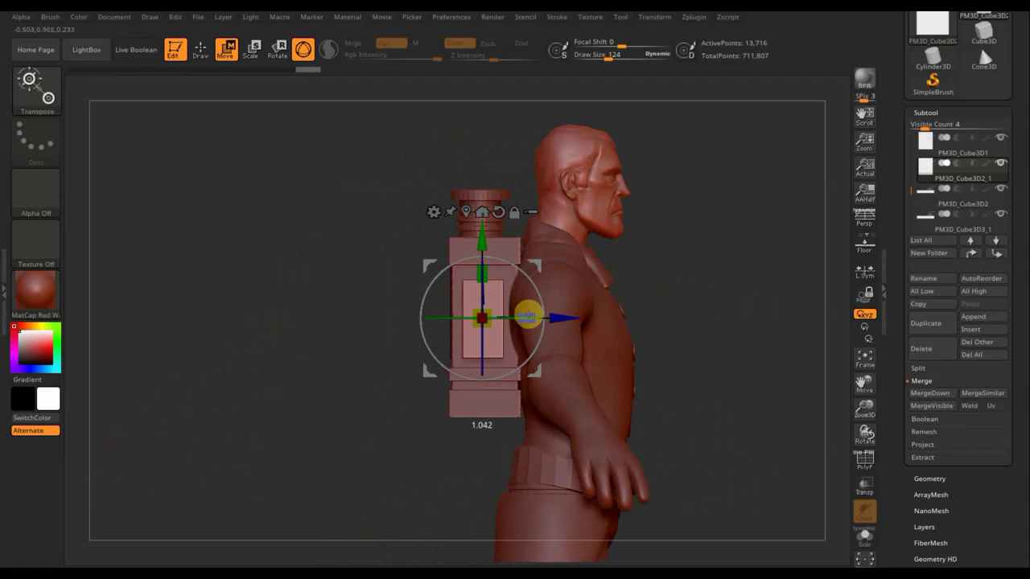
left_click_drag(694, 333, 744, 333)
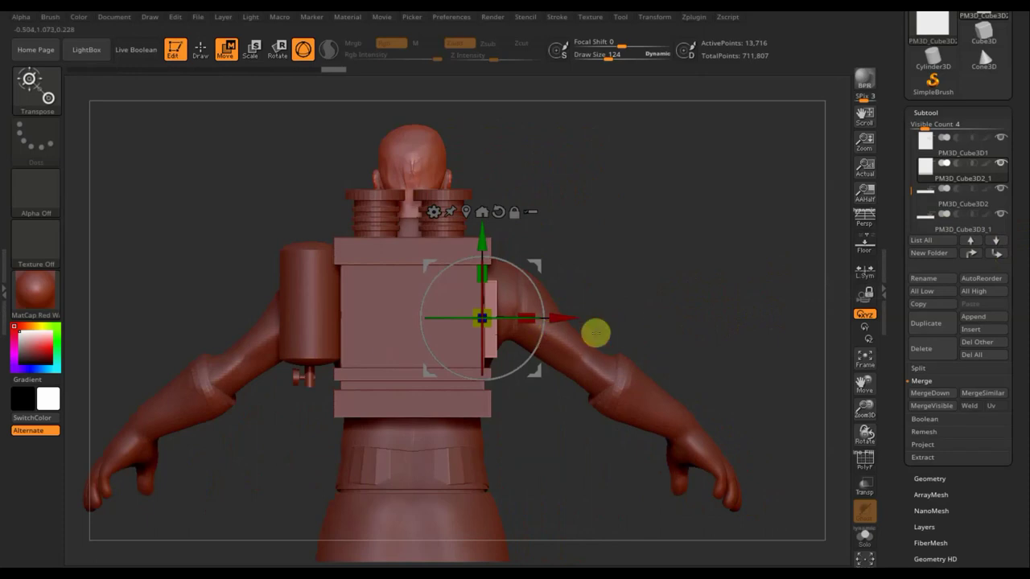
key("n")
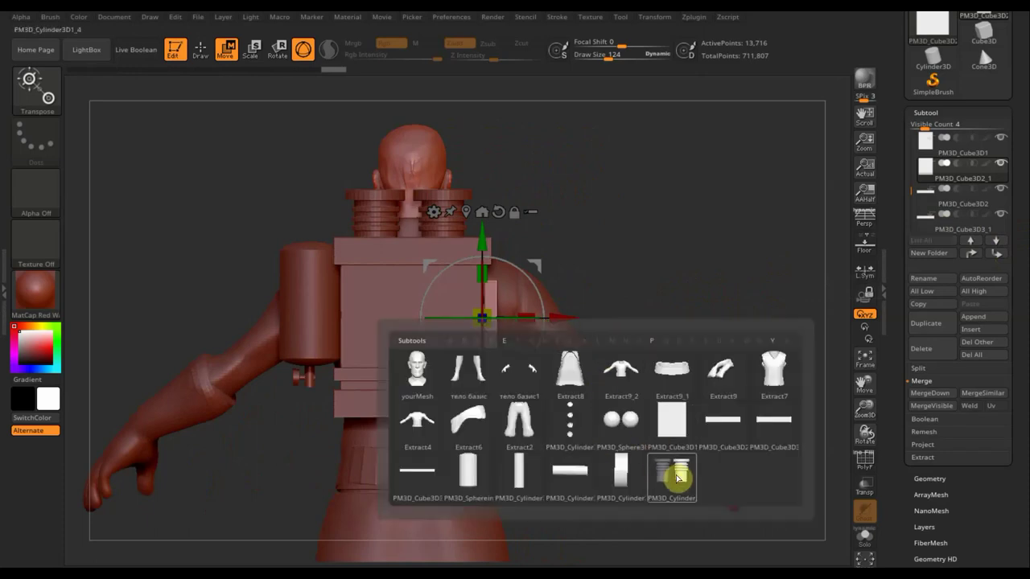
mouse_move(570, 475)
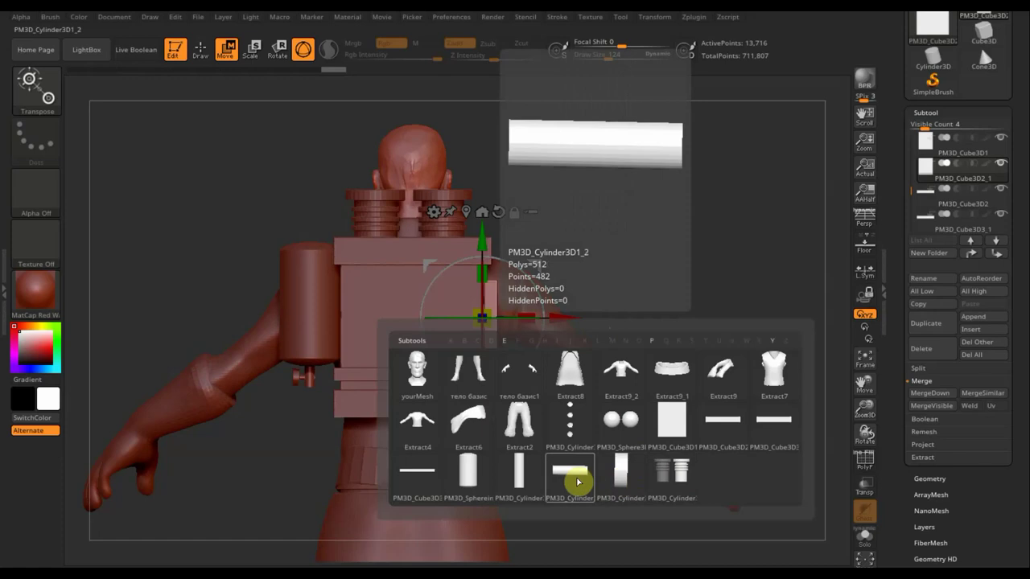
Step: Duplicate PM3D_Cylinder3D1_2 and move the copy four places up the subtool list
left_click(576, 481)
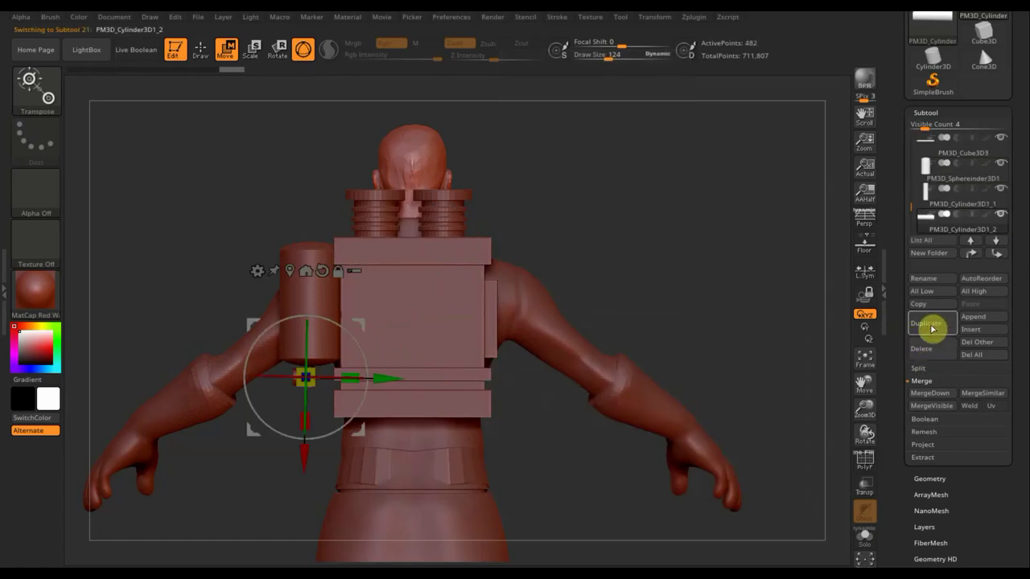
left_click(931, 325)
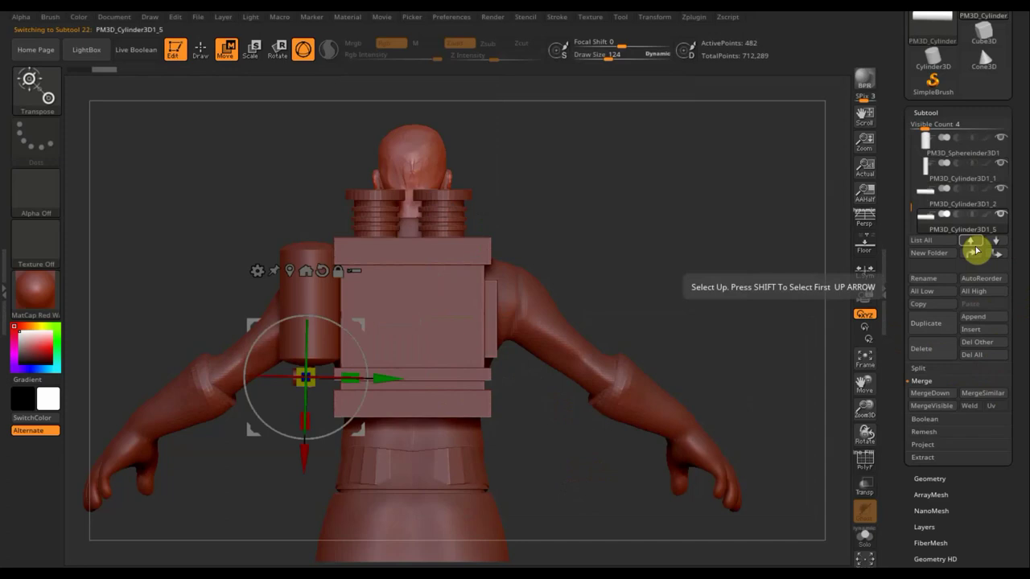
left_click(974, 254)
left_click(973, 255)
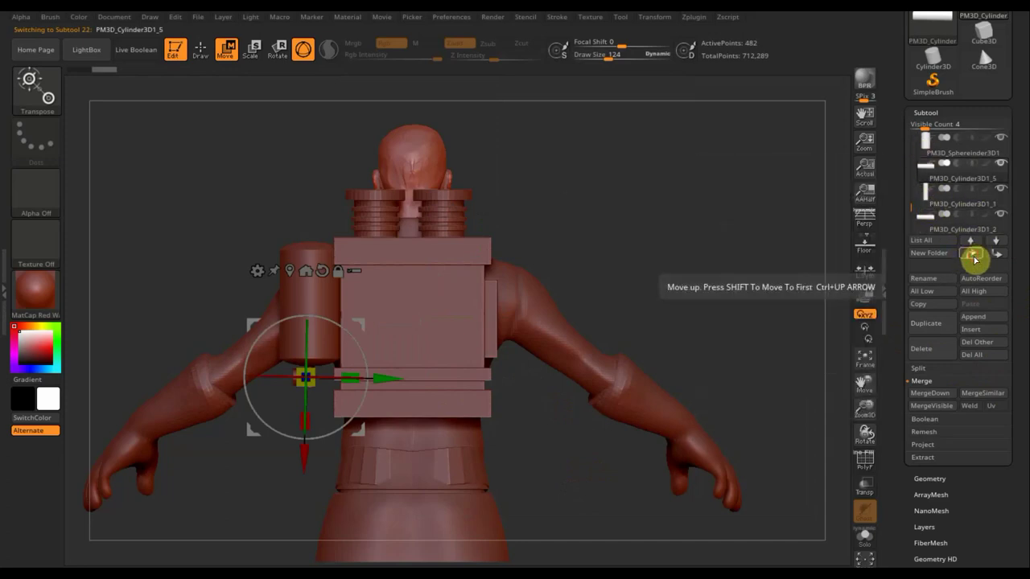
left_click(973, 255)
left_click(974, 255)
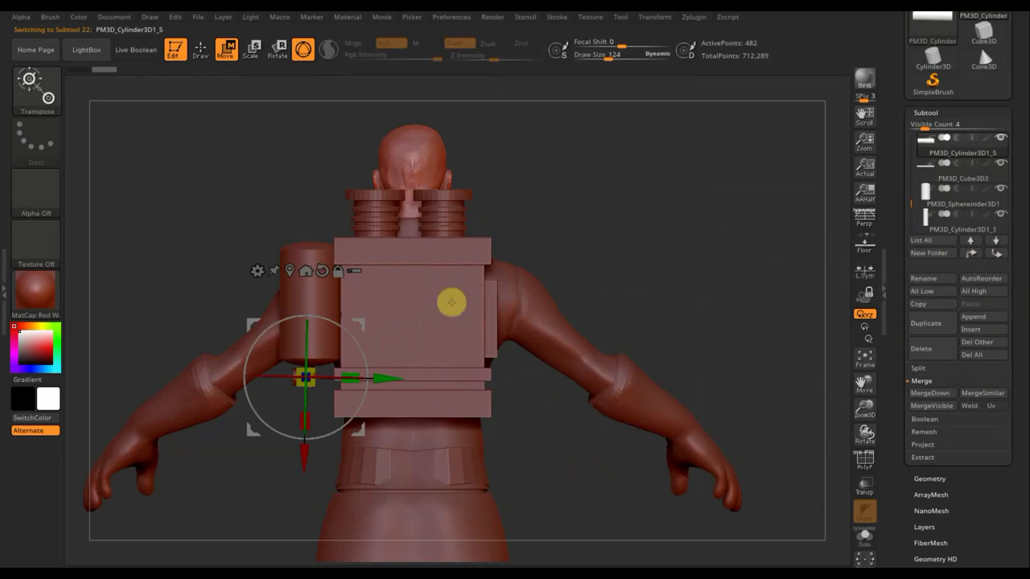
Step: Move the PM3D_Cylinder3D1_5 copy to the backpack's right panel and shrink it into a short knob
left_click_drag(391, 379, 596, 385)
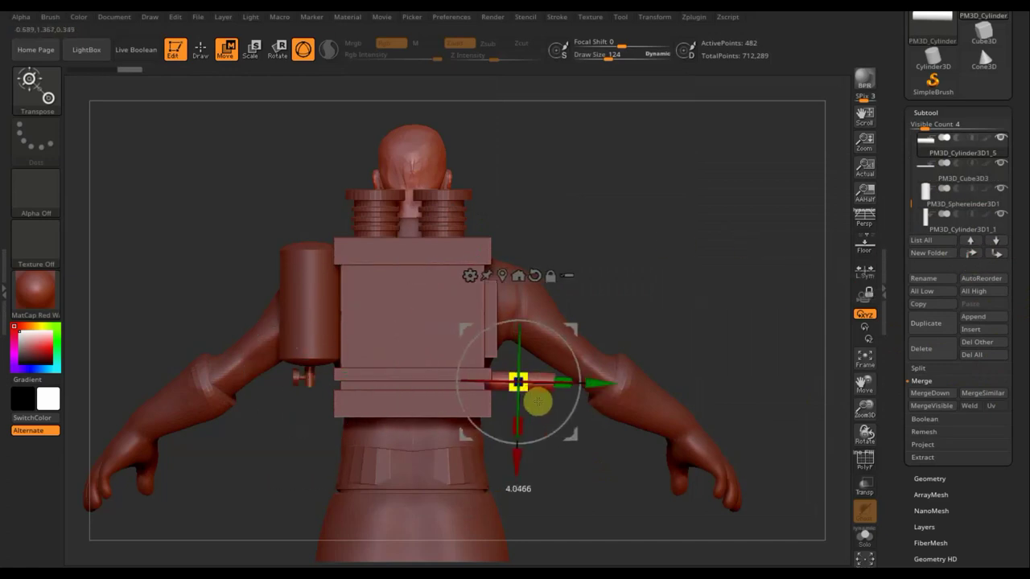
left_click_drag(542, 406, 565, 416)
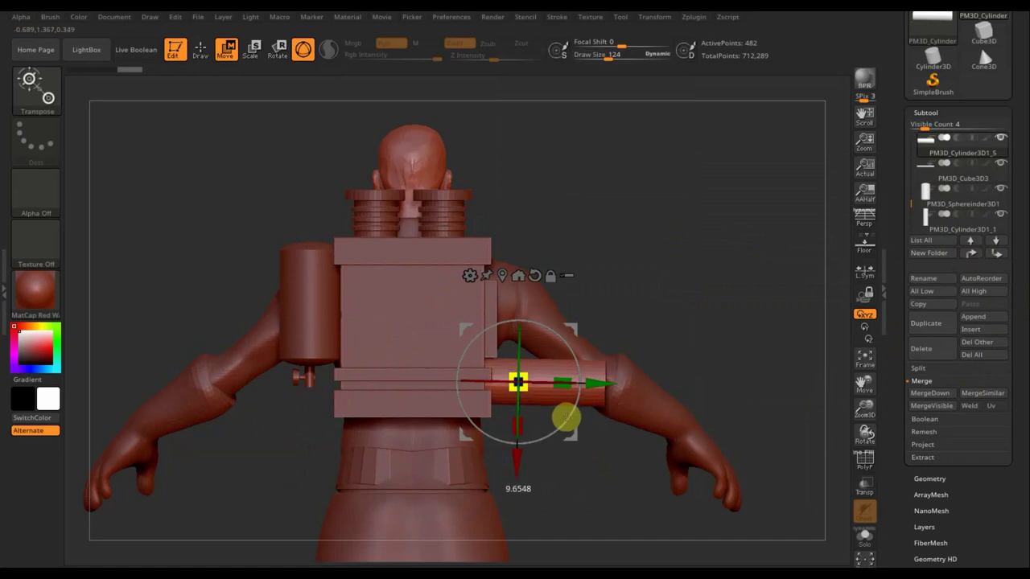
left_click_drag(561, 378, 514, 381)
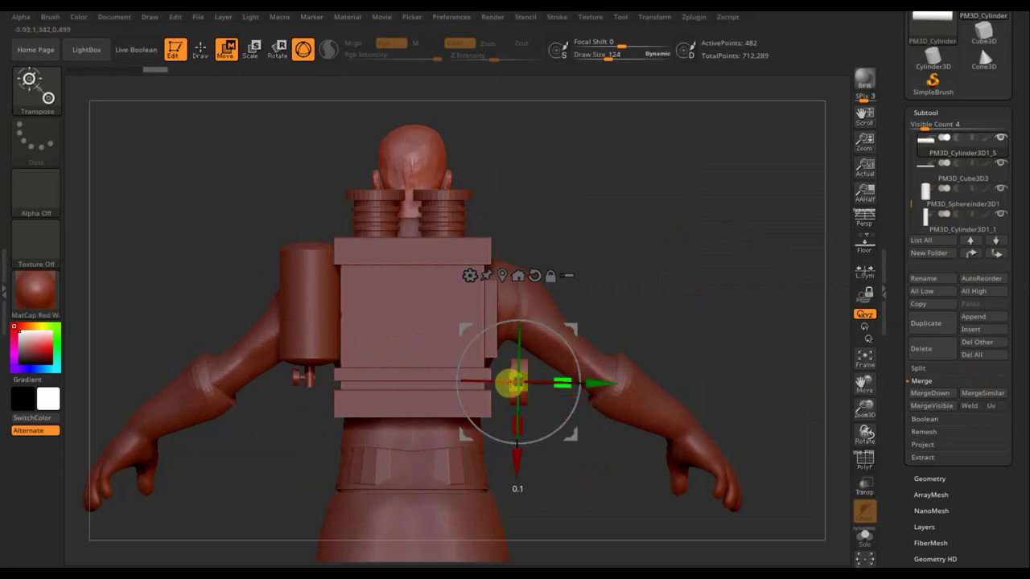
left_click_drag(508, 462, 515, 392)
left_click_drag(612, 317, 575, 315)
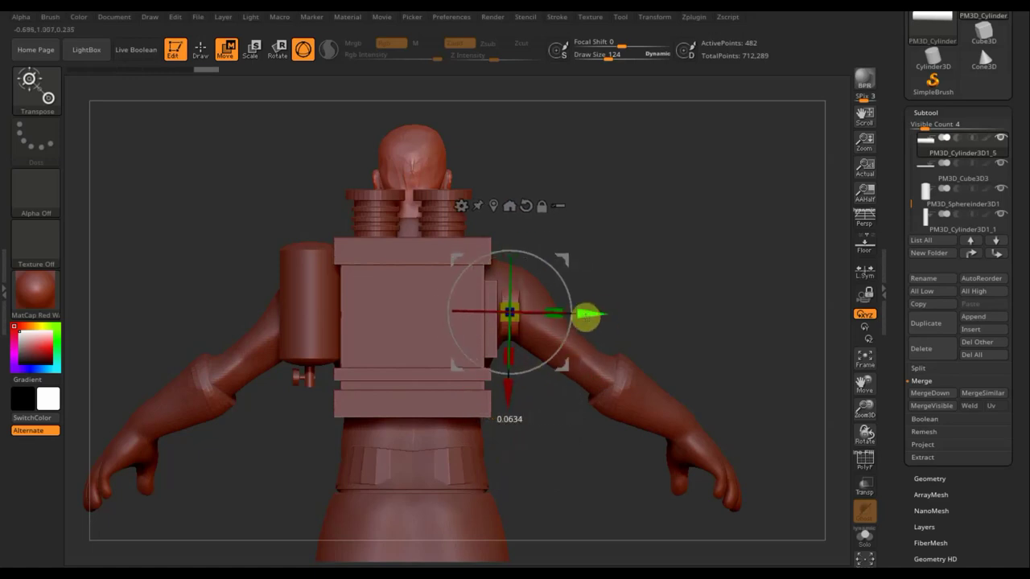
left_click_drag(720, 318, 667, 317)
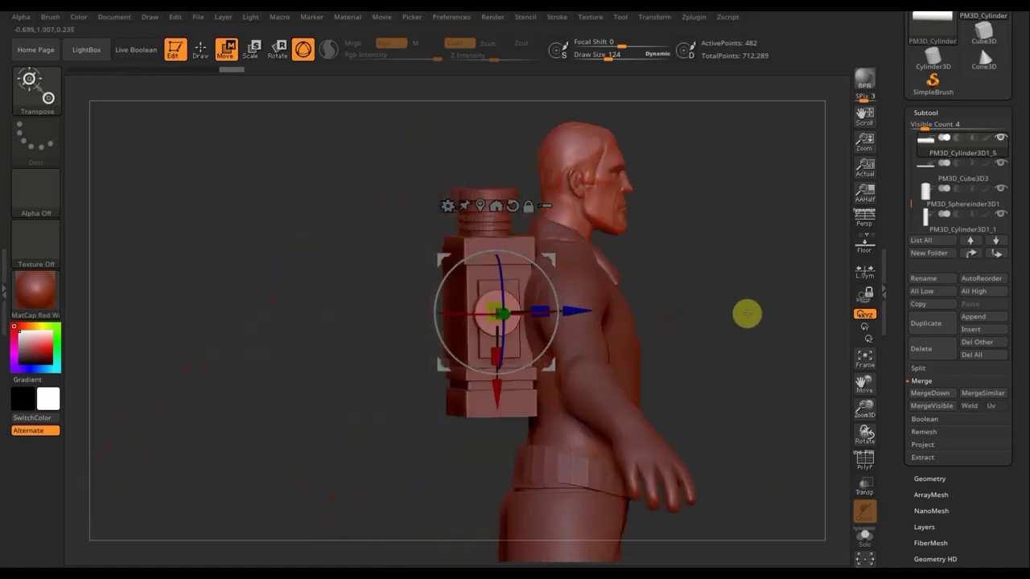
left_click_drag(747, 313, 756, 314, "shift")
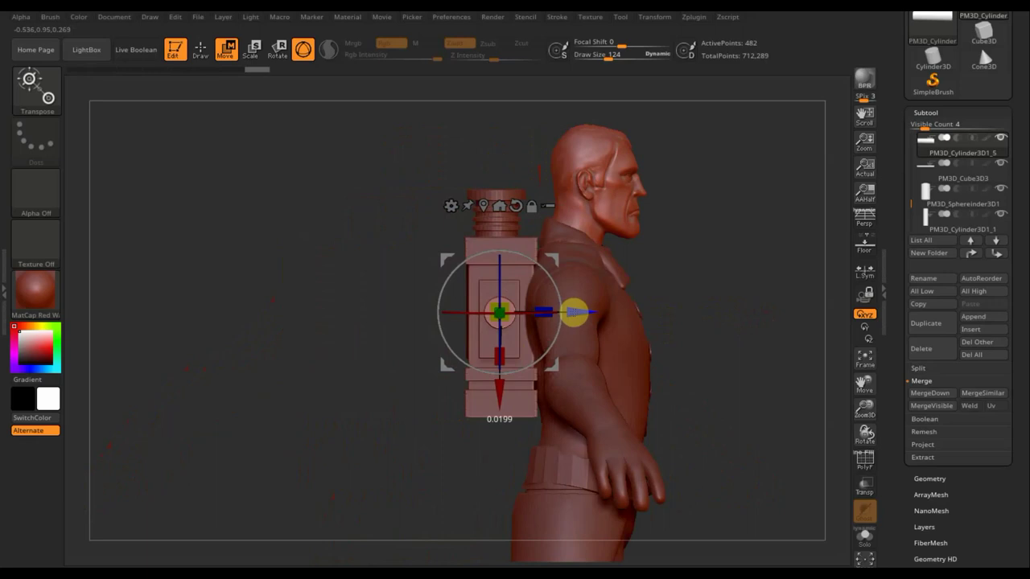
key("y")
left_click_drag(718, 400, 761, 400, "shift")
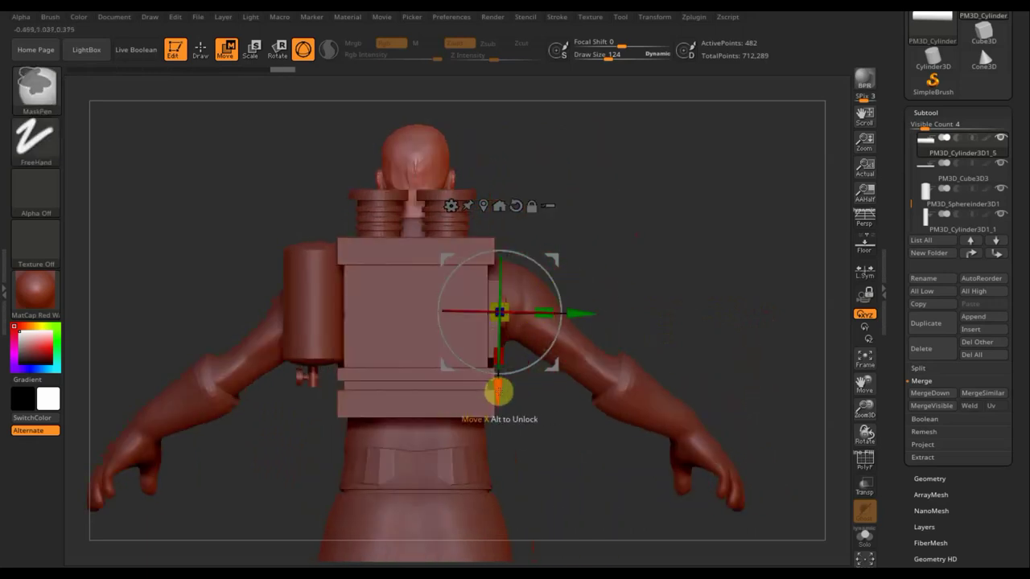
Step: Ctrl-drag a duplicate of the knob, rotate it sideways, and tuck it under the backpack's bottom edge
left_click_drag(495, 394, 485, 519, "ctrl")
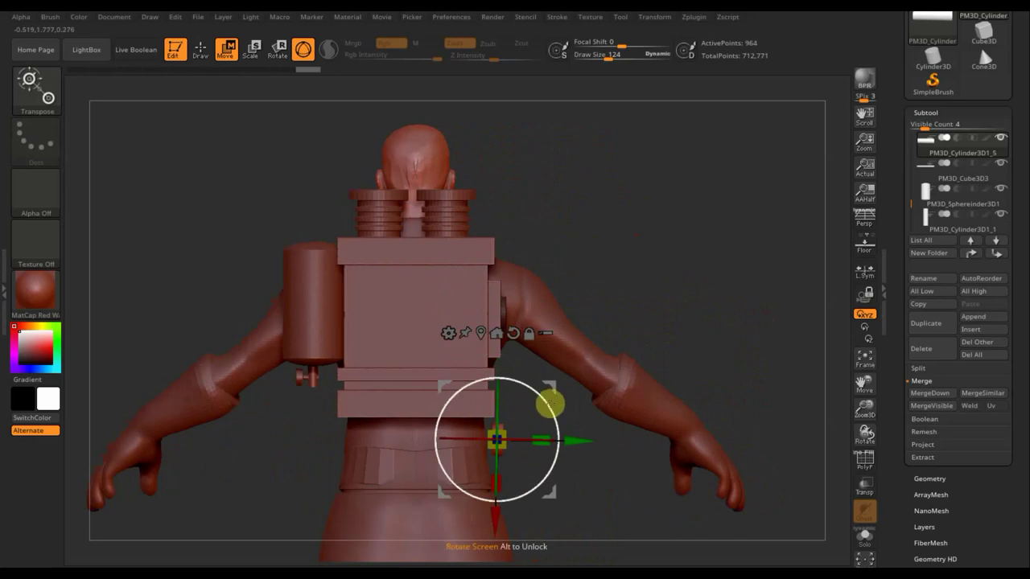
mouse_move(552, 403)
left_mouse_down()
mouse_move(553, 520)
mouse_move(554, 511)
left_mouse_up()
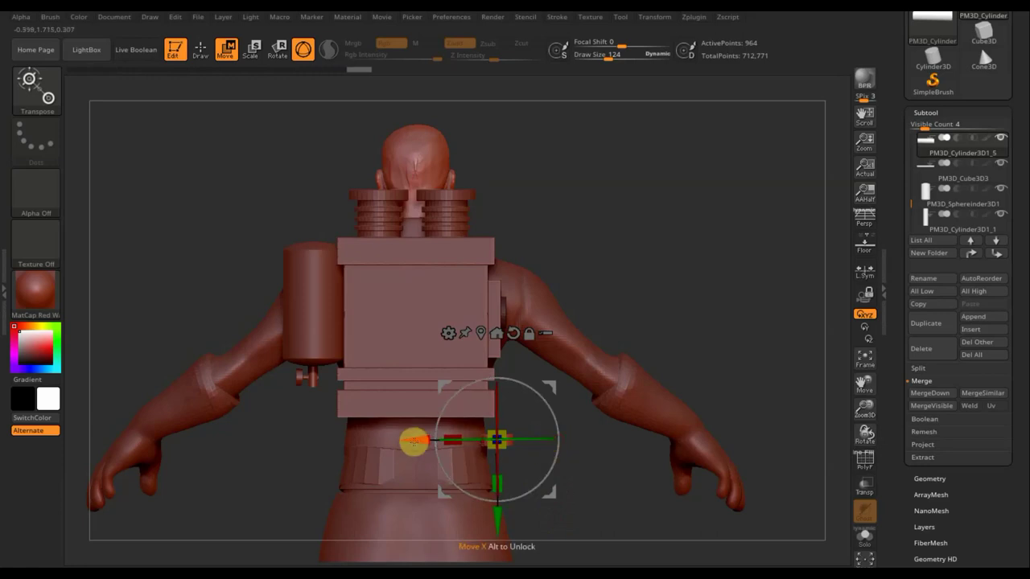
left_click_drag(414, 441, 379, 441)
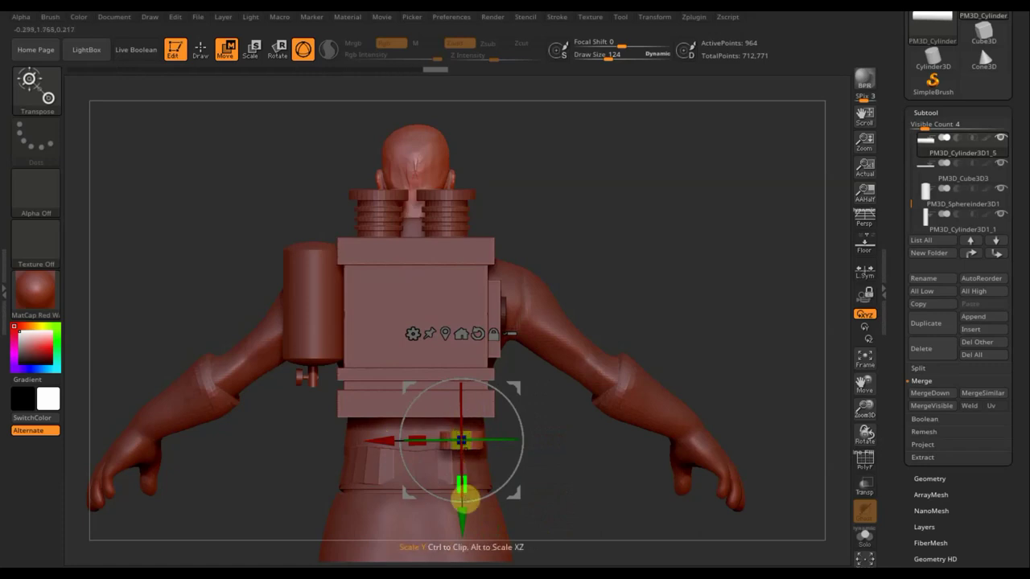
mouse_move(462, 511)
left_mouse_down()
mouse_move(470, 489)
mouse_move(471, 498)
left_mouse_up()
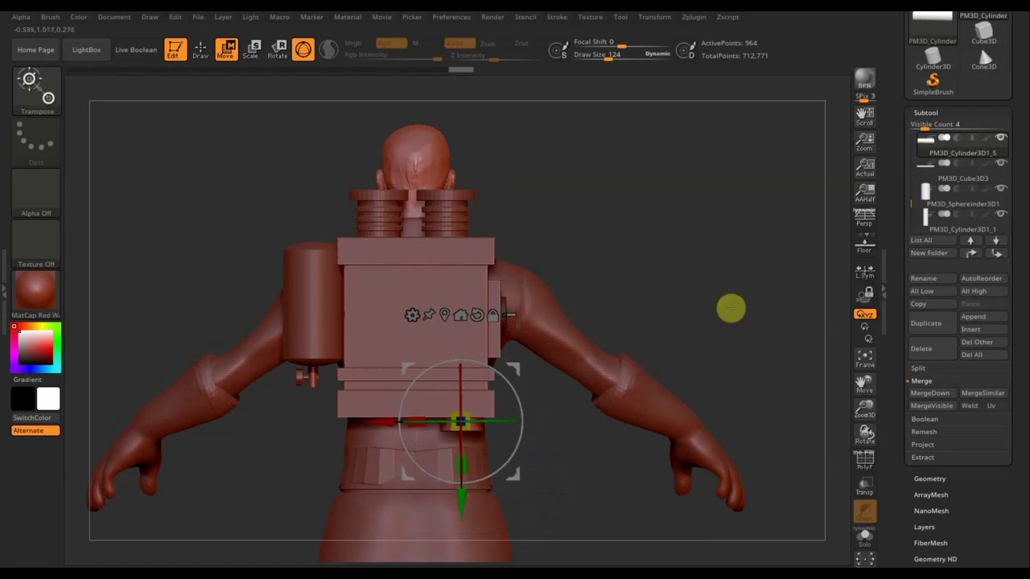
mouse_move(736, 305)
left_mouse_down()
mouse_move(658, 303)
mouse_move(690, 302)
left_mouse_up()
mouse_move(614, 306)
left_mouse_down()
mouse_move(588, 303)
mouse_move(714, 306)
mouse_move(701, 311)
left_mouse_up()
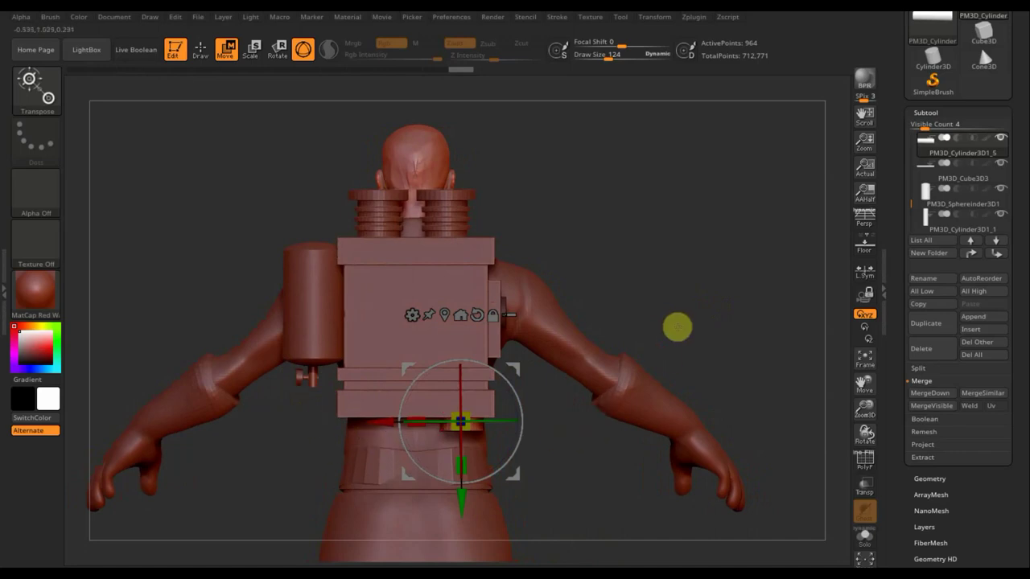
mouse_move(671, 305)
left_mouse_down()
mouse_move(600, 301)
mouse_move(673, 305)
left_mouse_up()
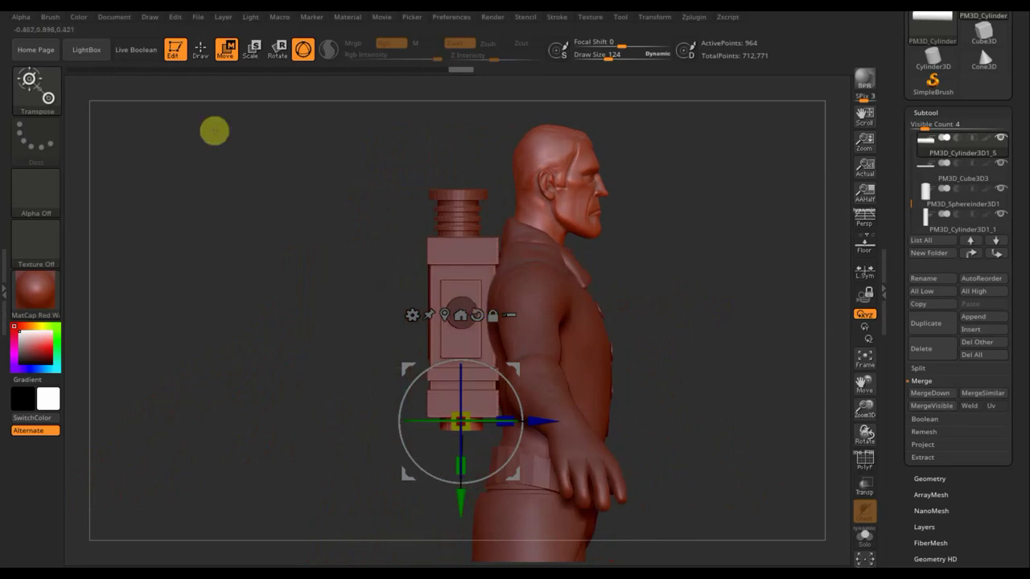
Step: Clear the mask from the side fitting in Draw mode and orbit back to a rear three-quarter view
left_click(200, 49)
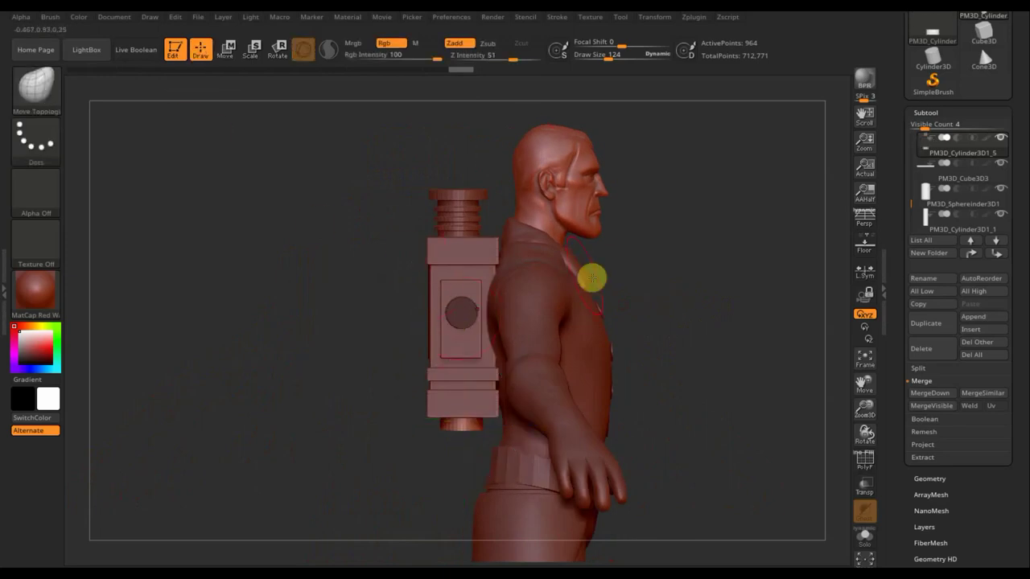
mouse_move(698, 351)
left_mouse_down("ctrl")
mouse_move(710, 359)
mouse_move(641, 372)
mouse_move(707, 284)
mouse_move(706, 258)
mouse_move(685, 263)
mouse_move(660, 311)
mouse_move(752, 336)
mouse_move(715, 365)
left_mouse_up("ctrl")
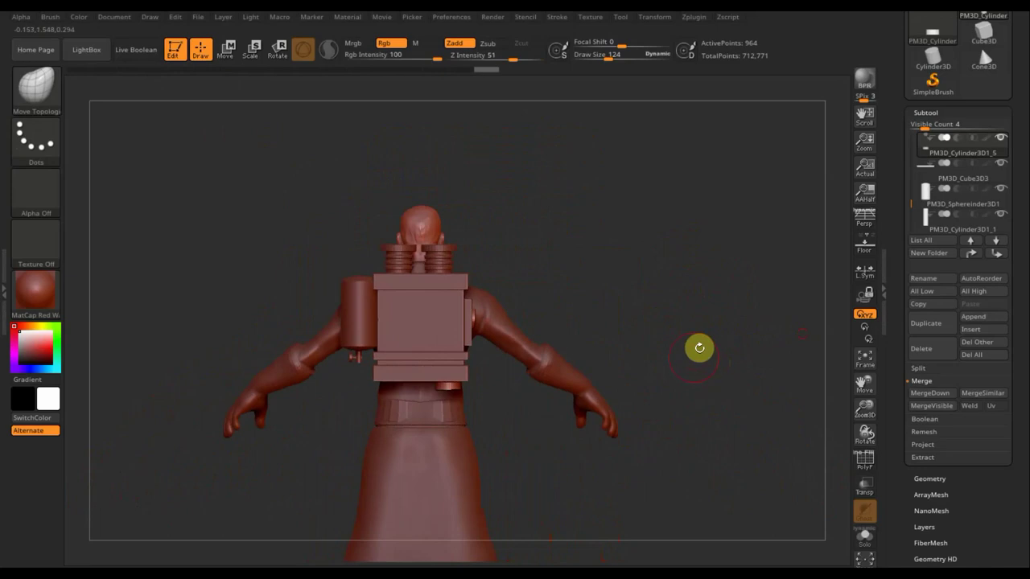
mouse_move(699, 348)
left_mouse_down()
mouse_move(752, 297)
mouse_move(745, 287)
left_mouse_up()
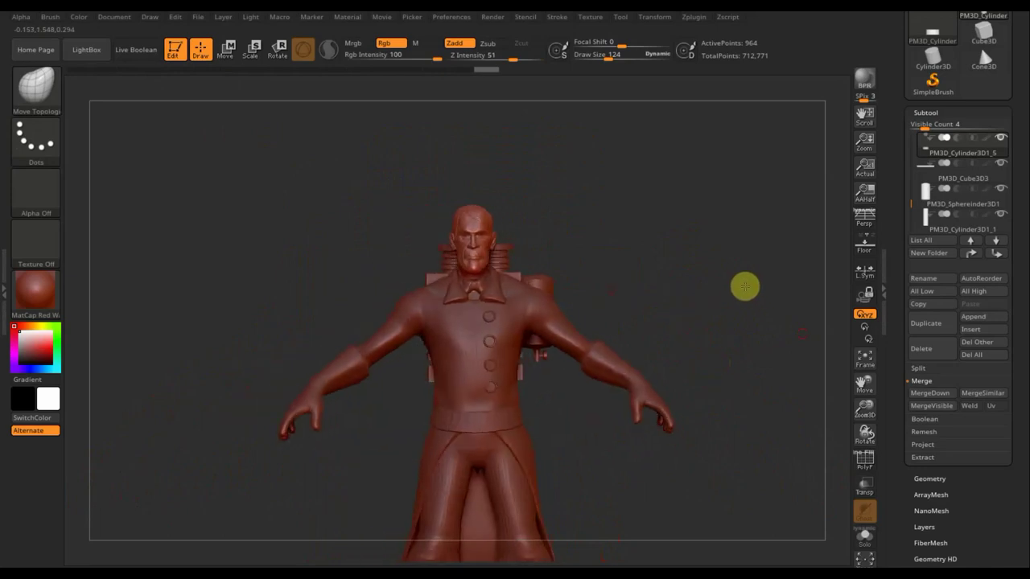
left_click_drag(637, 292, 549, 294)
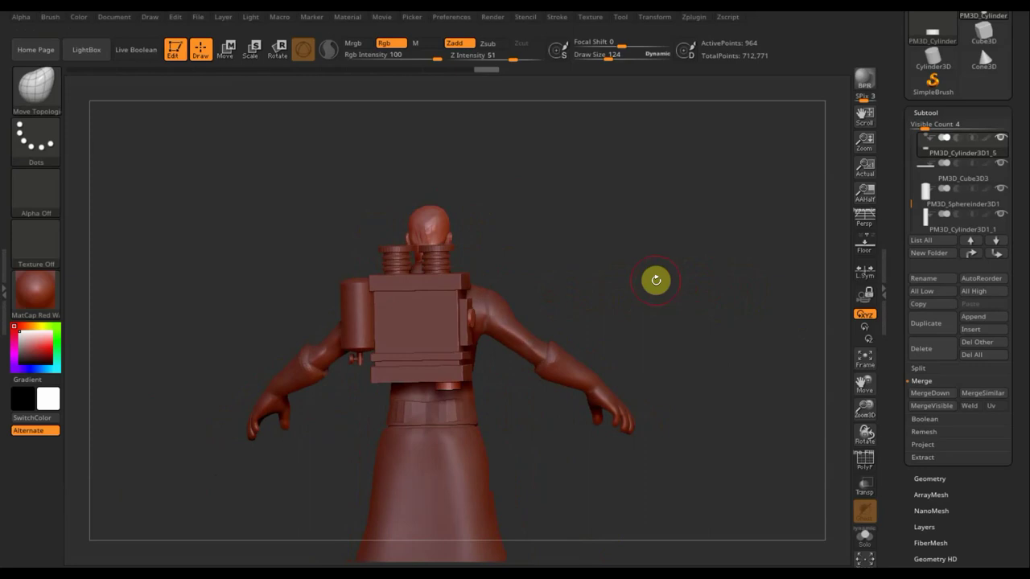
left_click_drag(658, 281, 658, 297)
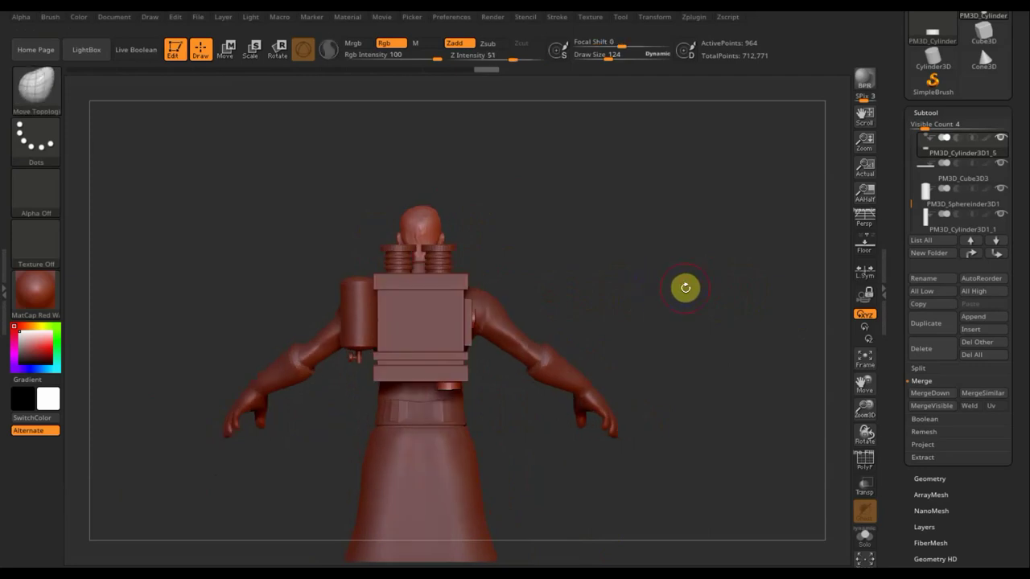
key("n")
mouse_move(658, 330)
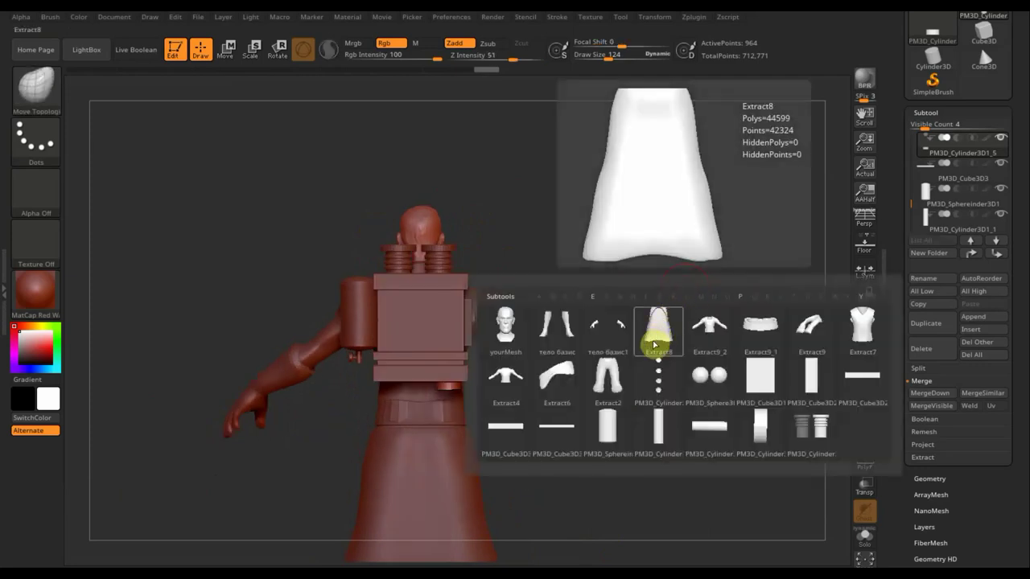
Step: Move PM3D_Cube3D2_1 down two places, below PM3D_Cube3D2
left_click(765, 383)
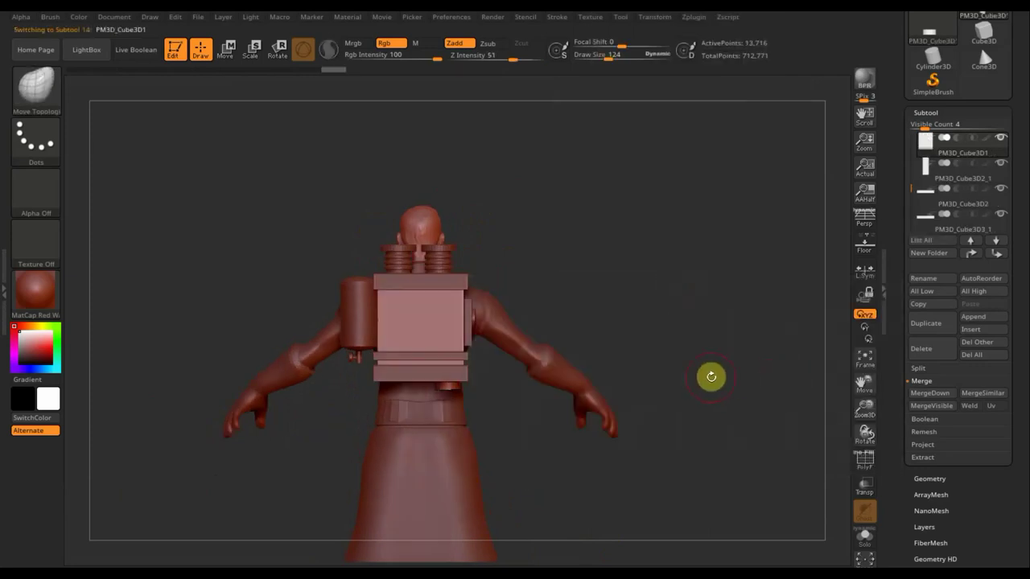
left_click(997, 242)
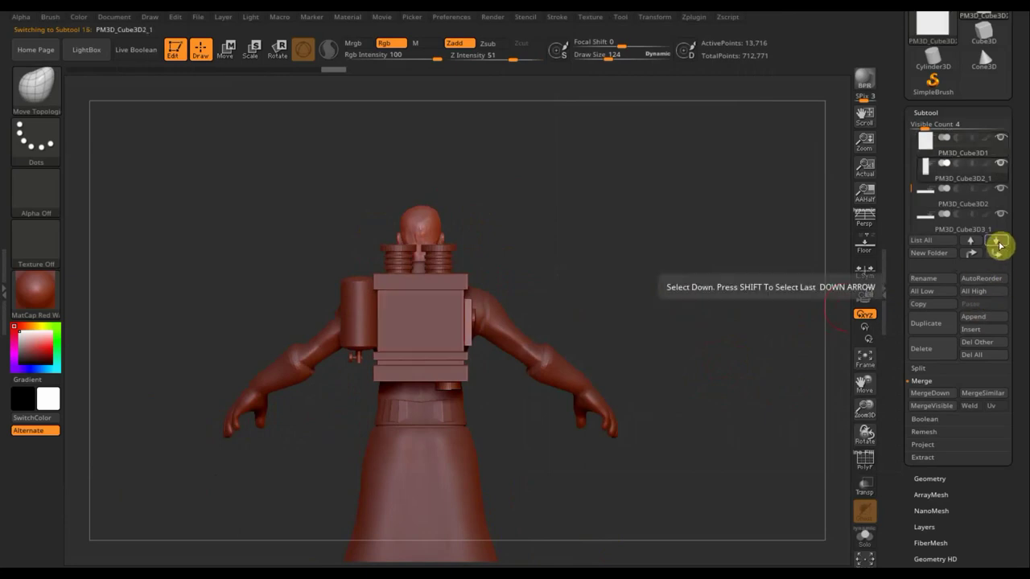
left_click(998, 254)
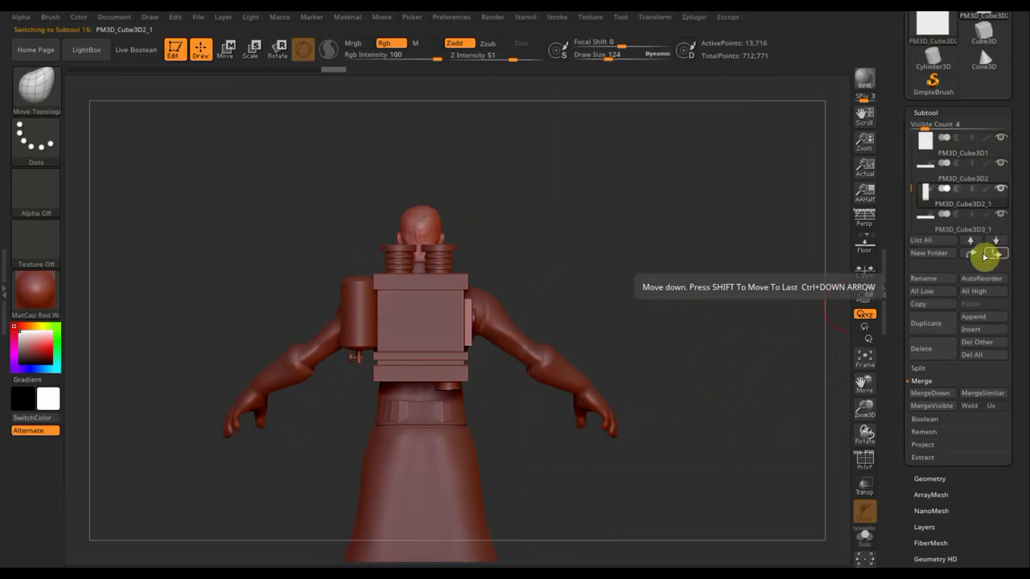
left_click(971, 243)
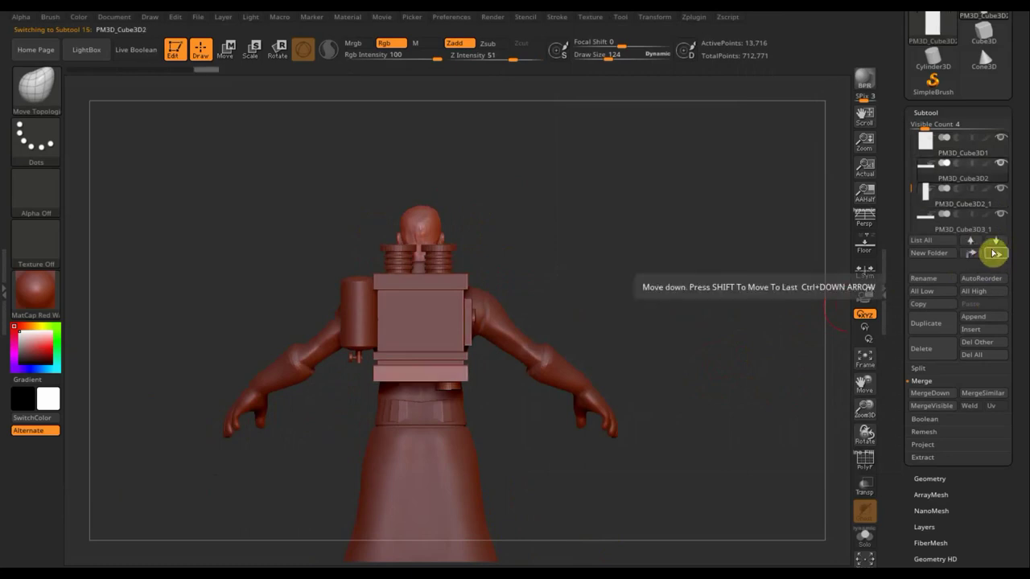
left_click(971, 243)
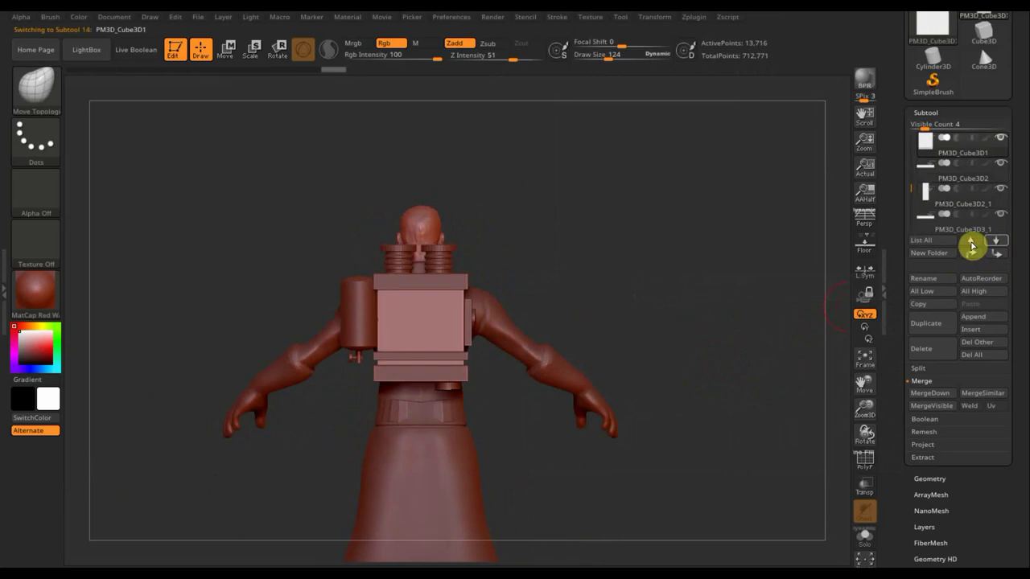
left_click(971, 243)
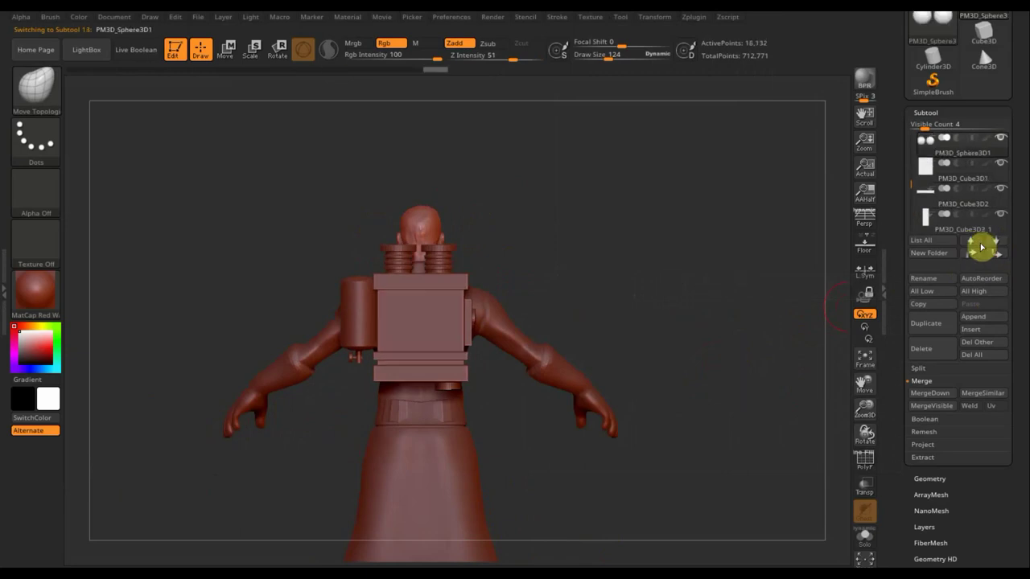
left_click(996, 244)
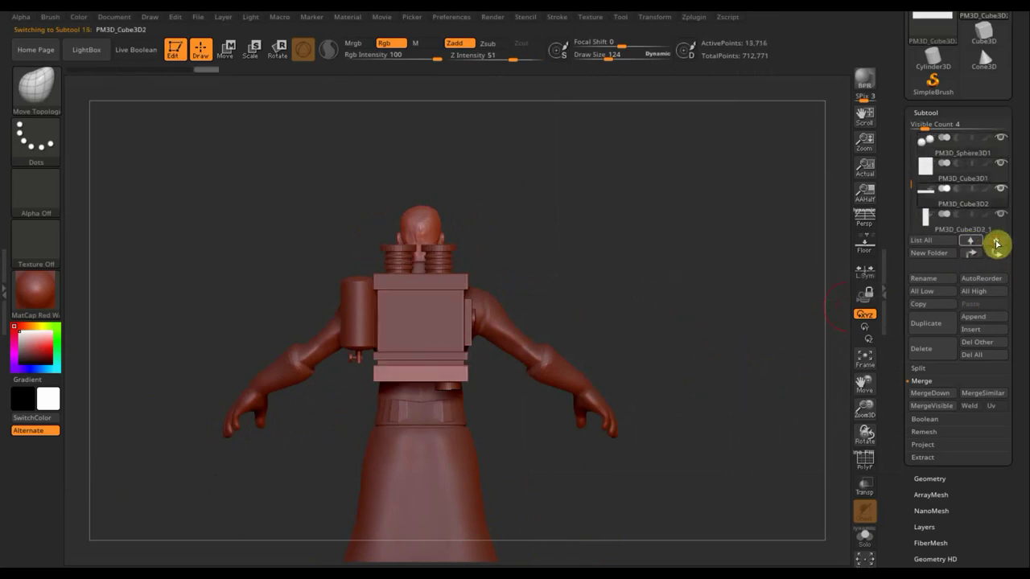
left_click(996, 243)
left_click(997, 256)
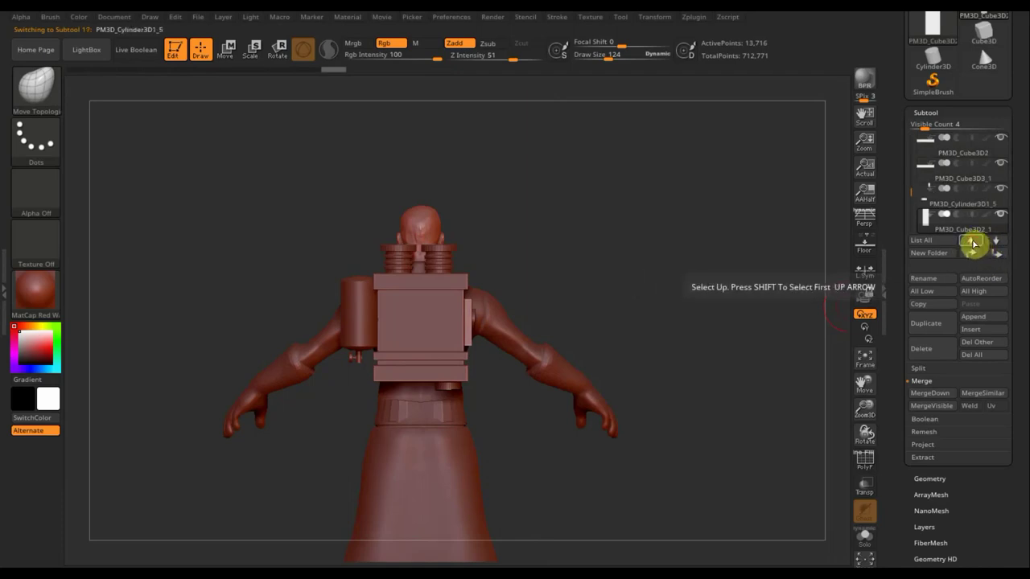
Step: Move PM3D_Cube3D3 two places up the subtool list
left_click(973, 244)
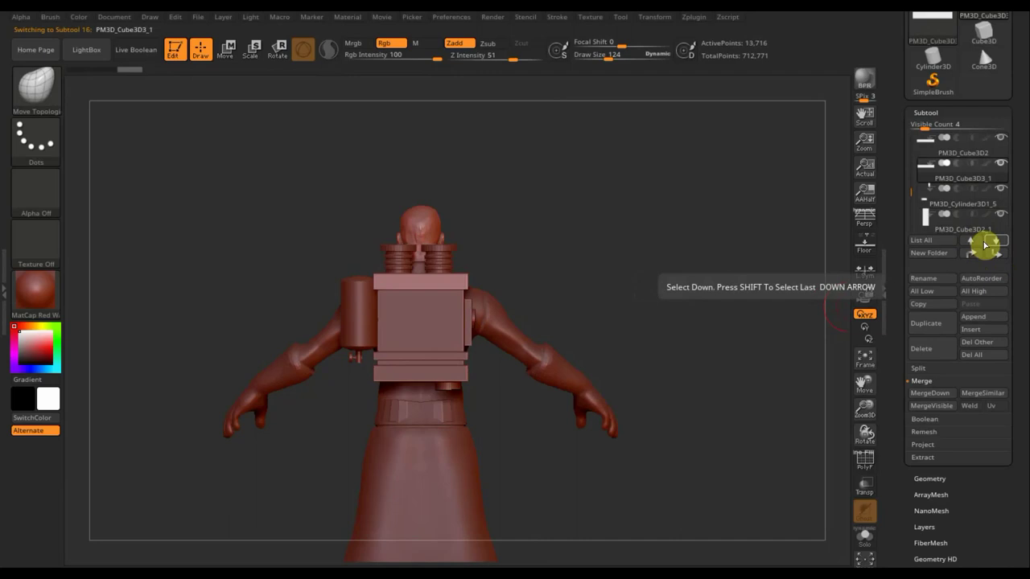
left_click(972, 243)
left_click(971, 243)
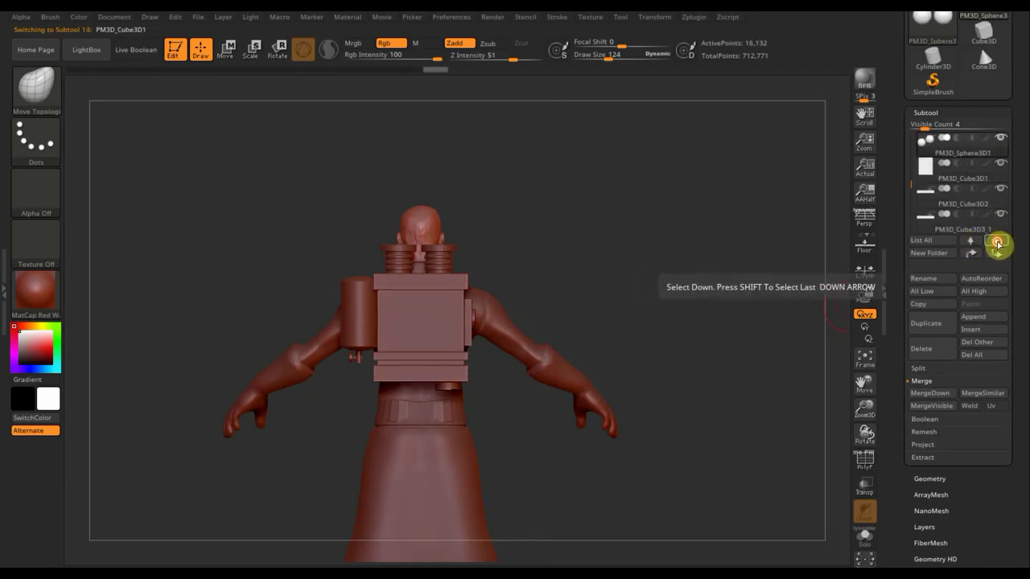
left_click(997, 243)
left_click(997, 244)
left_click(997, 244)
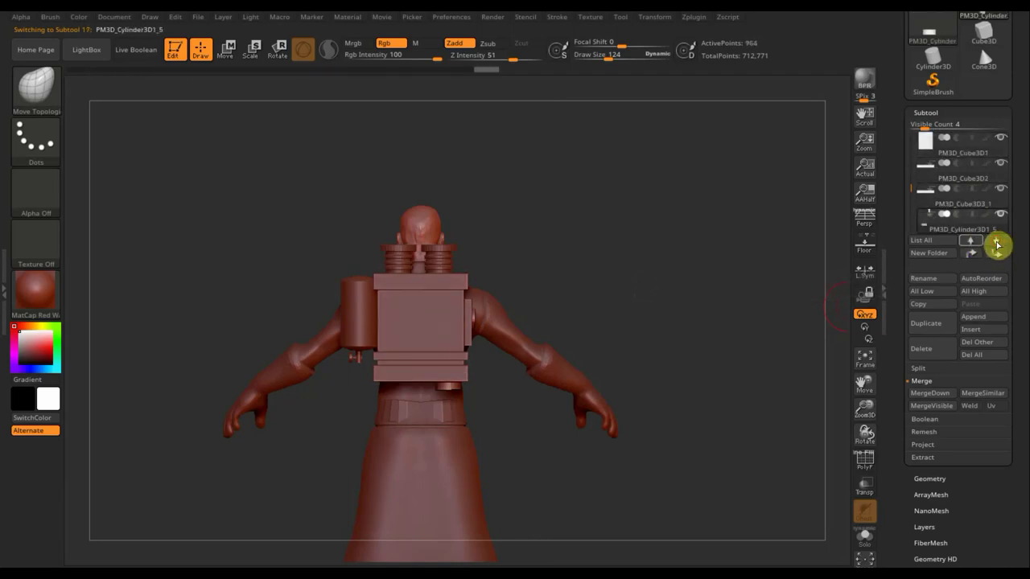
left_click(997, 244)
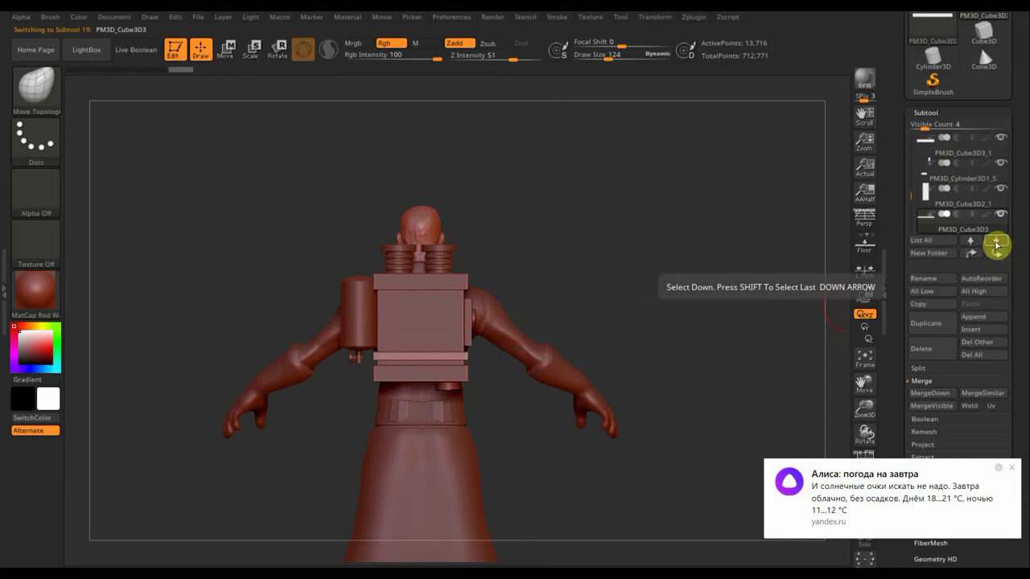
left_click(970, 254)
left_click(971, 254)
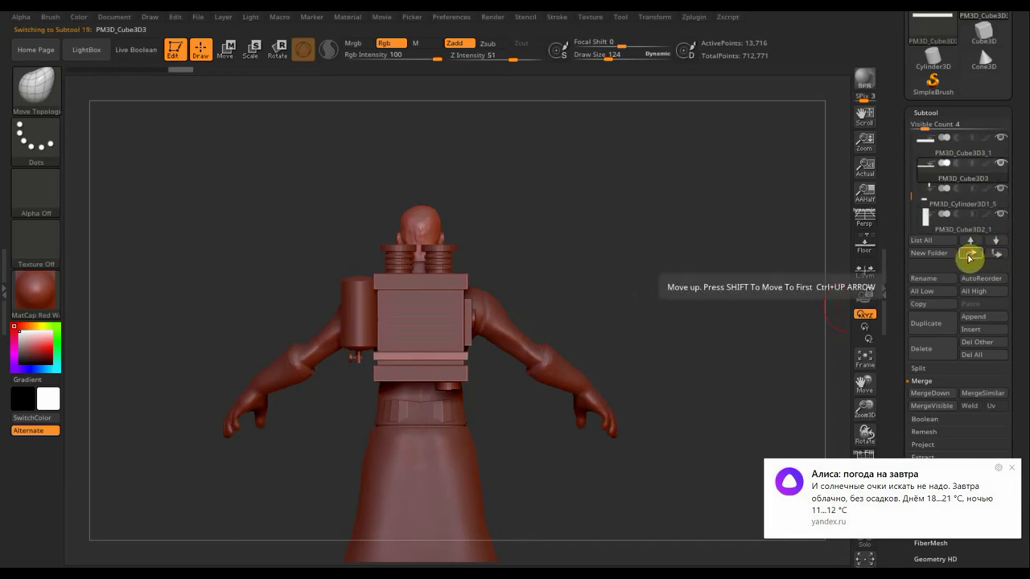
Step: Step through the reordered list and return the selection to PM3D_Cube3D1
left_click(929, 157)
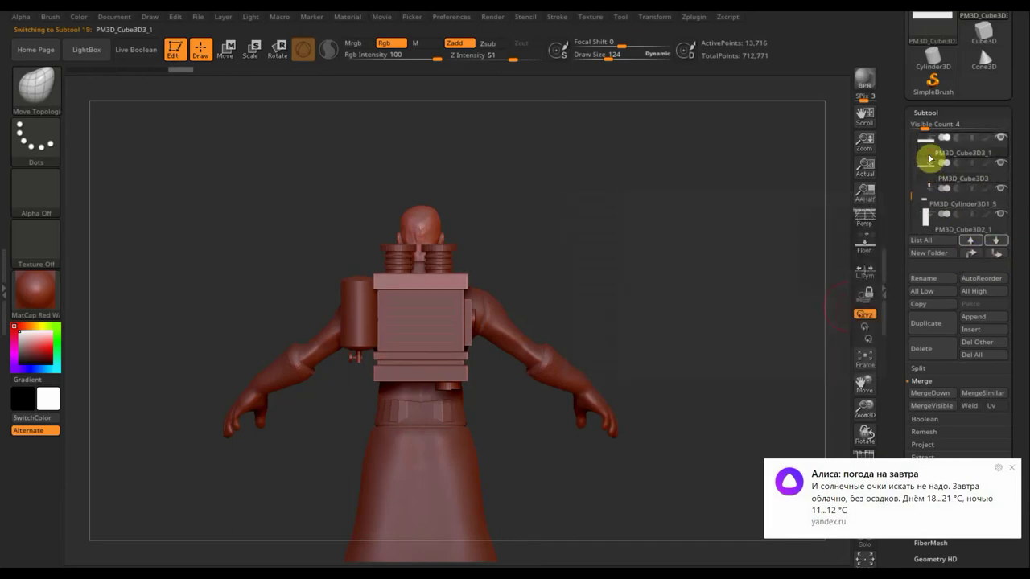
left_click(970, 240)
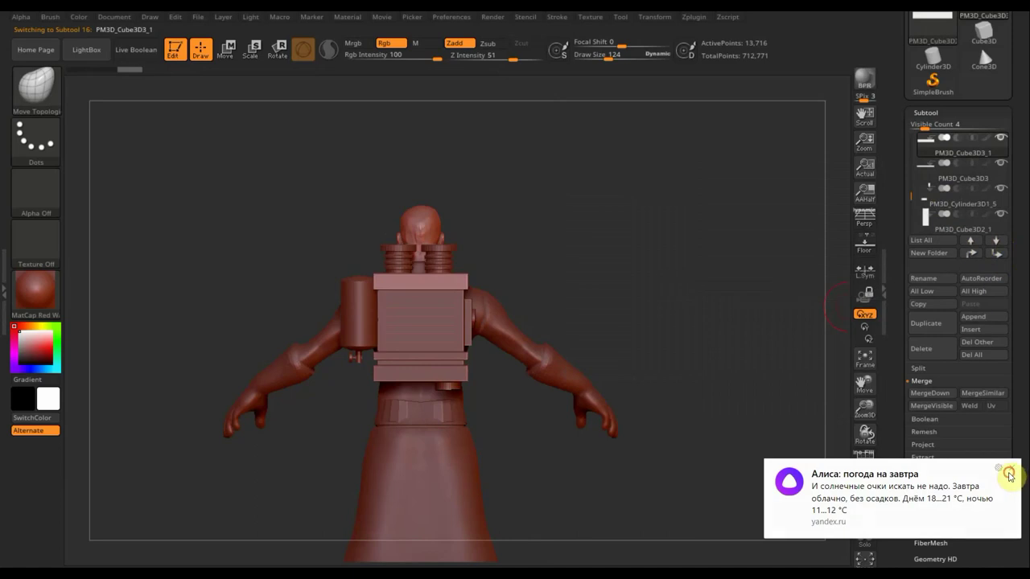
left_click(1009, 474)
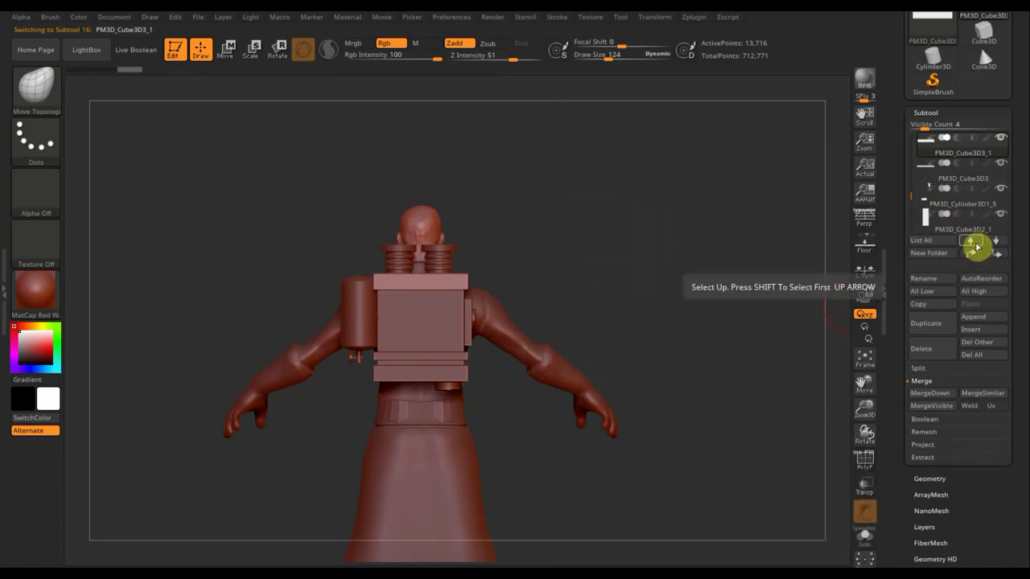
left_click(999, 243)
left_click(998, 243)
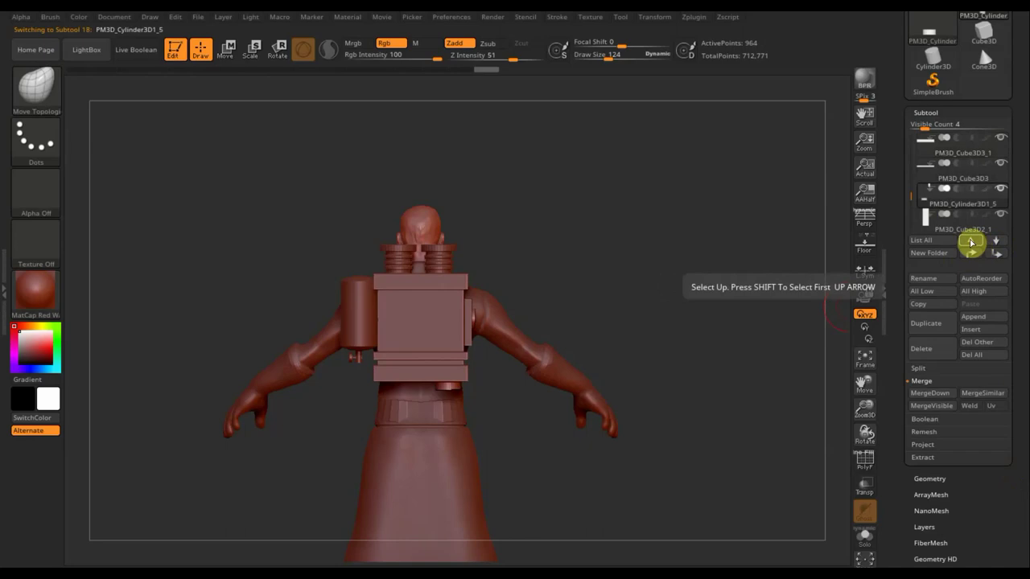
left_click(972, 242)
left_click(971, 242)
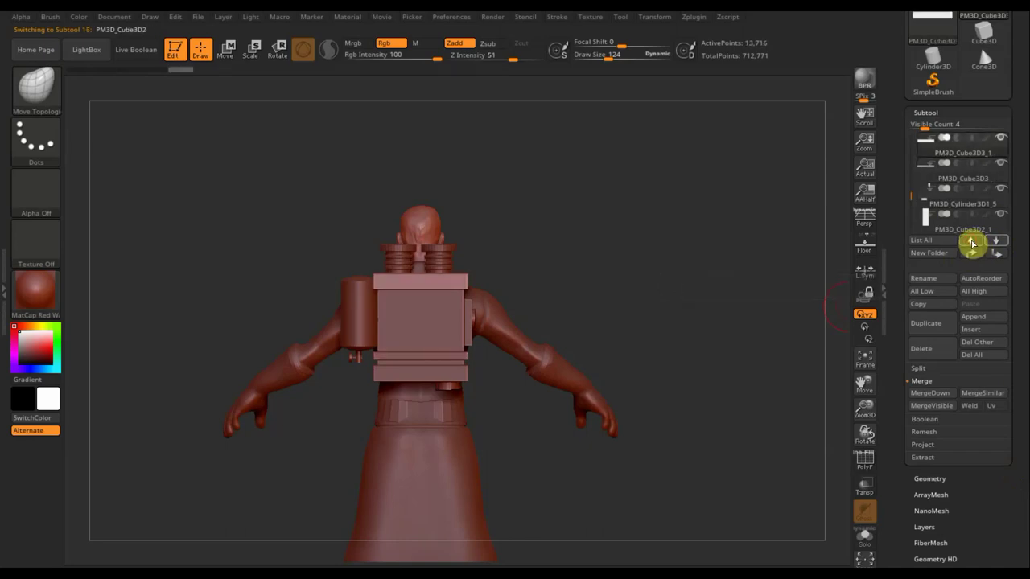
left_click(971, 243)
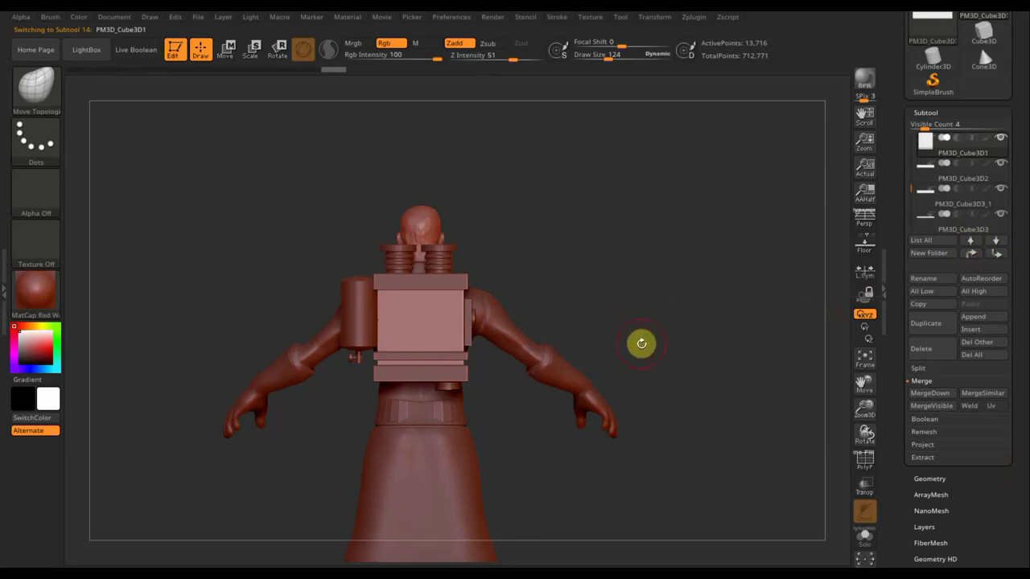
Step: Zoom in on the backpack from above and hide every subtool except the box pieces
left_click_drag(641, 344, 678, 404)
mouse_move(700, 254)
left_mouse_down()
mouse_move(715, 375)
mouse_move(703, 407)
mouse_move(715, 402)
left_mouse_up()
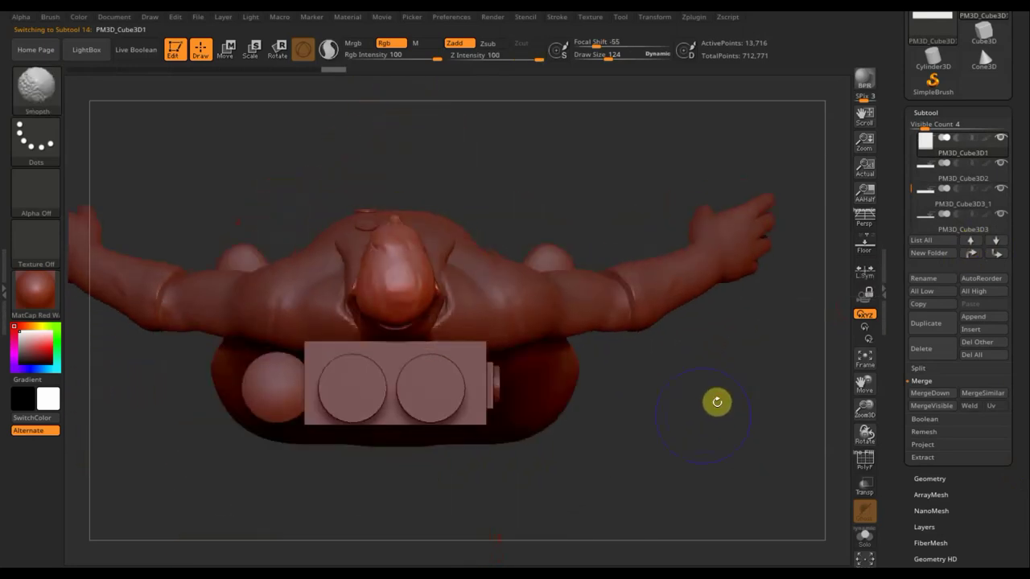
left_click(1001, 139, "shift")
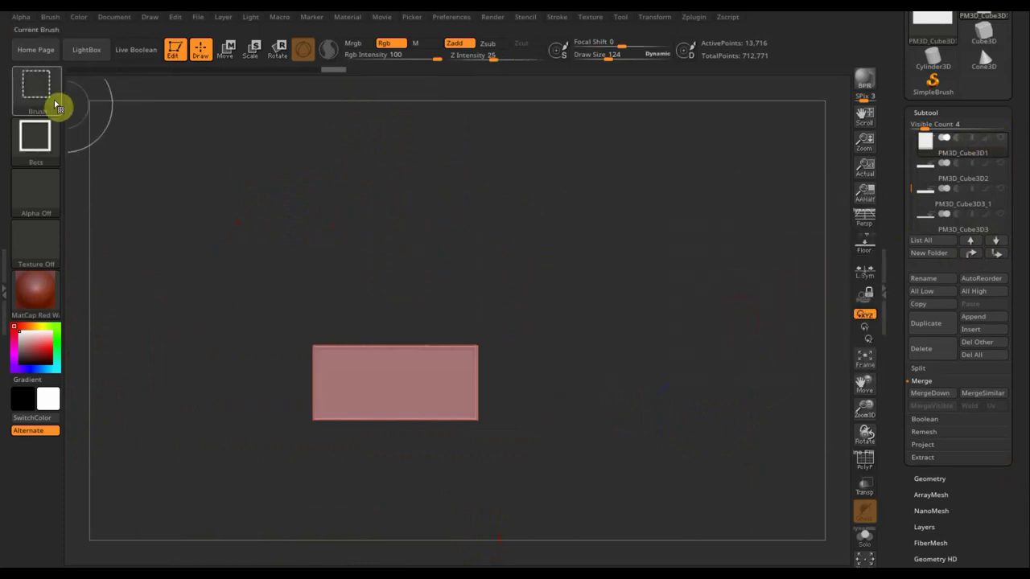
Step: Draw a TrimCurve stroke across the box to cut part of it away
left_click(47, 96, "ctrl+shift")
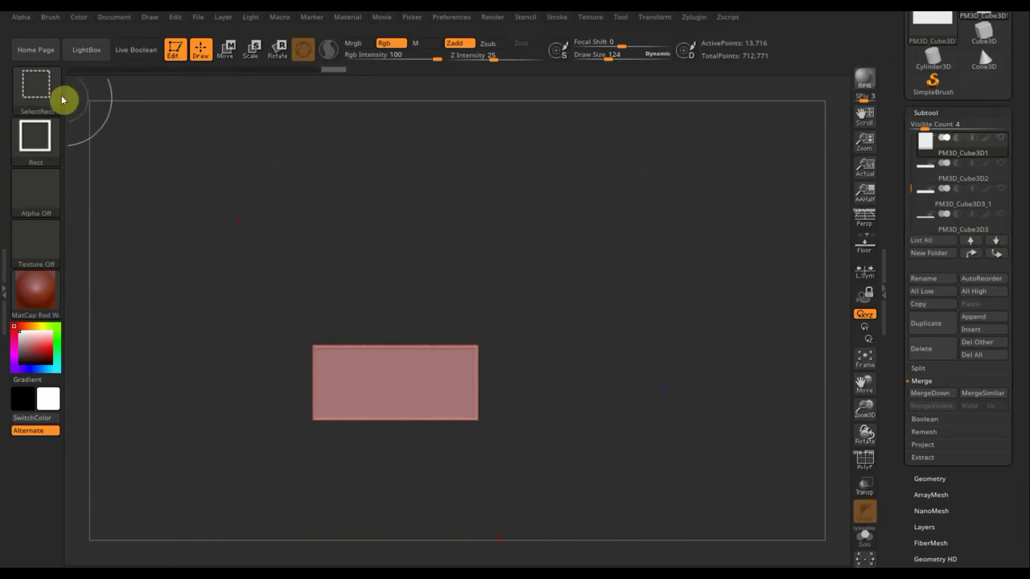
left_click(35, 97, "ctrl+shift")
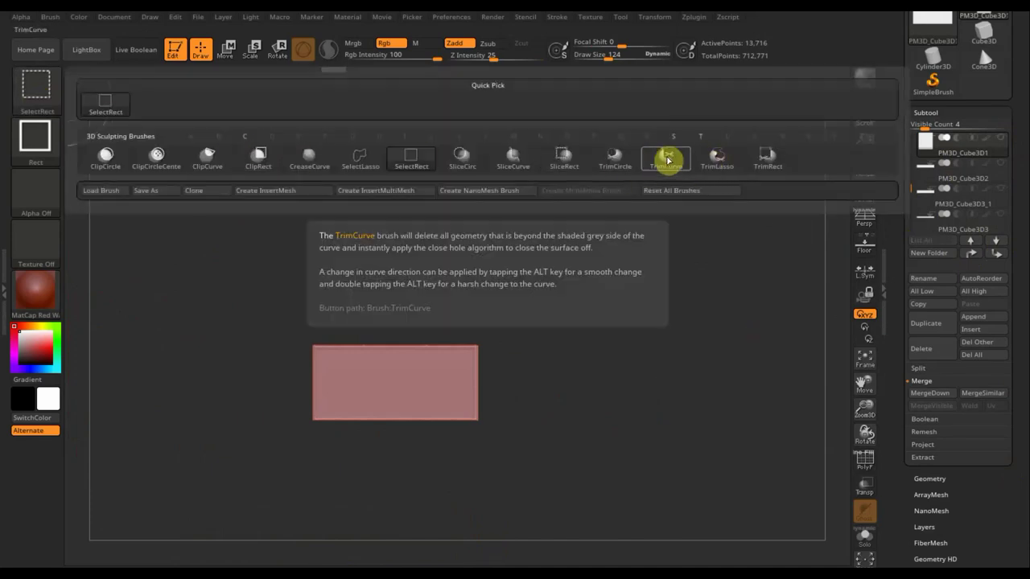
left_click(664, 157)
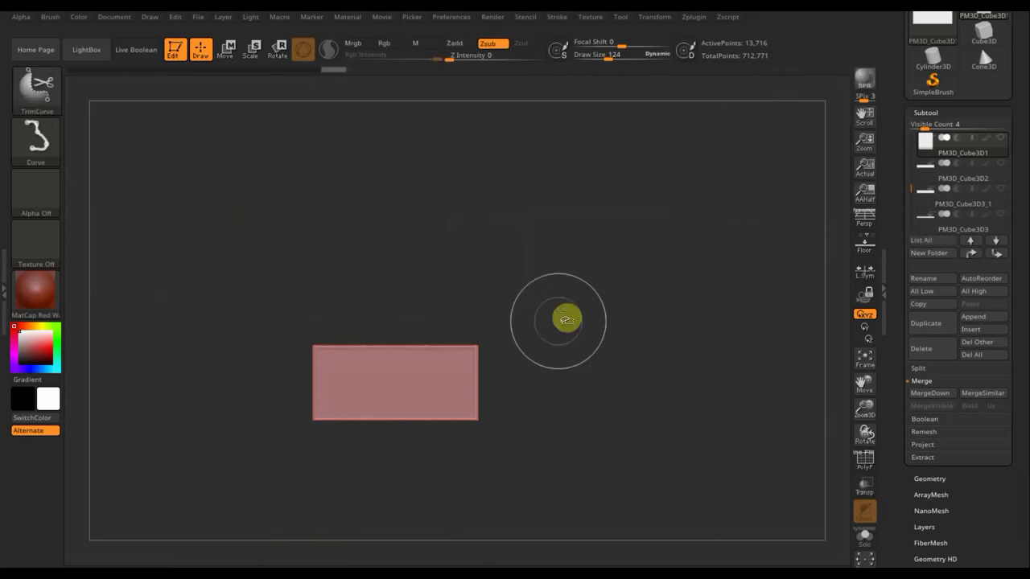
mouse_move(578, 354)
left_mouse_down()
mouse_move(386, 510)
mouse_move(354, 503)
mouse_move(517, 419)
mouse_move(529, 346)
mouse_move(572, 382)
mouse_move(577, 419)
mouse_move(632, 396)
left_mouse_up()
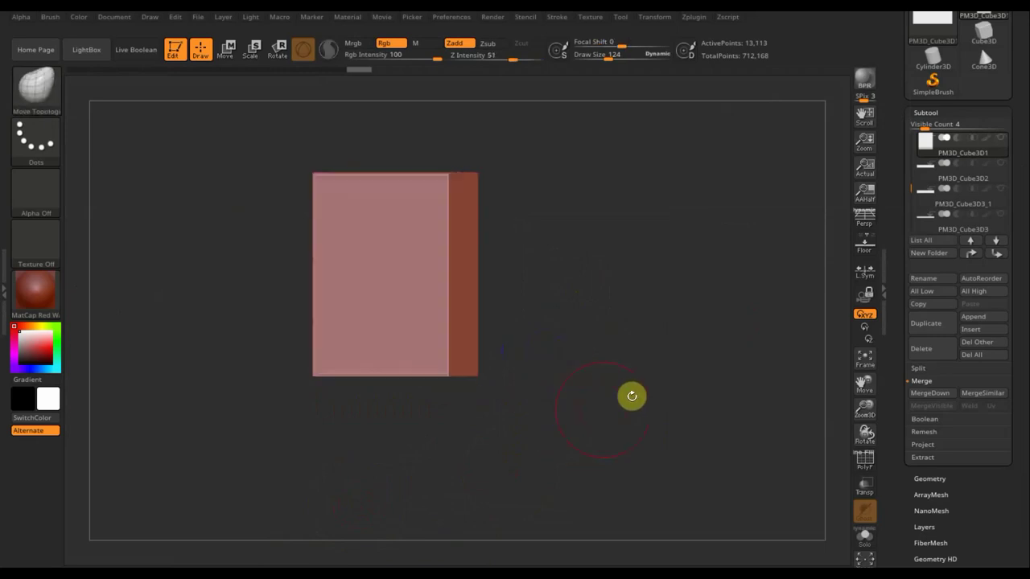
left_click(925, 178)
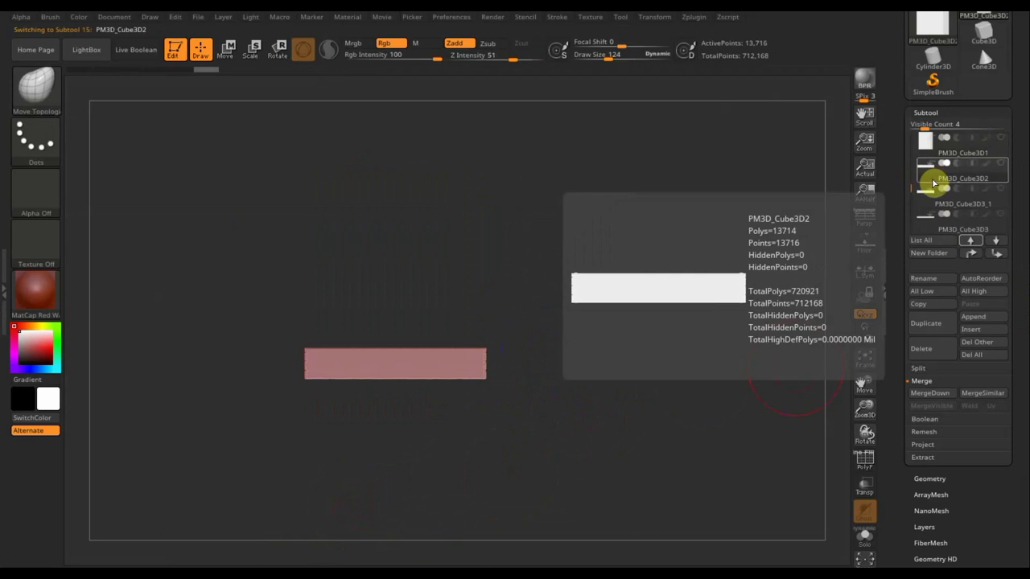
Step: MergeDown the thin band subtools into PM3D_Cube3D2, confirming both warnings
left_click(944, 393)
left_click(803, 422)
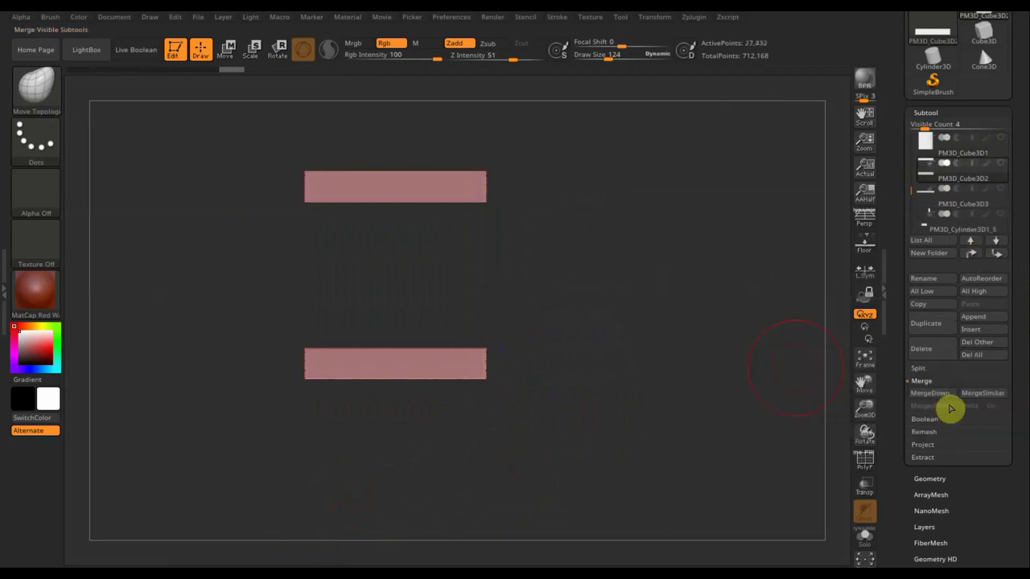
left_click(944, 394)
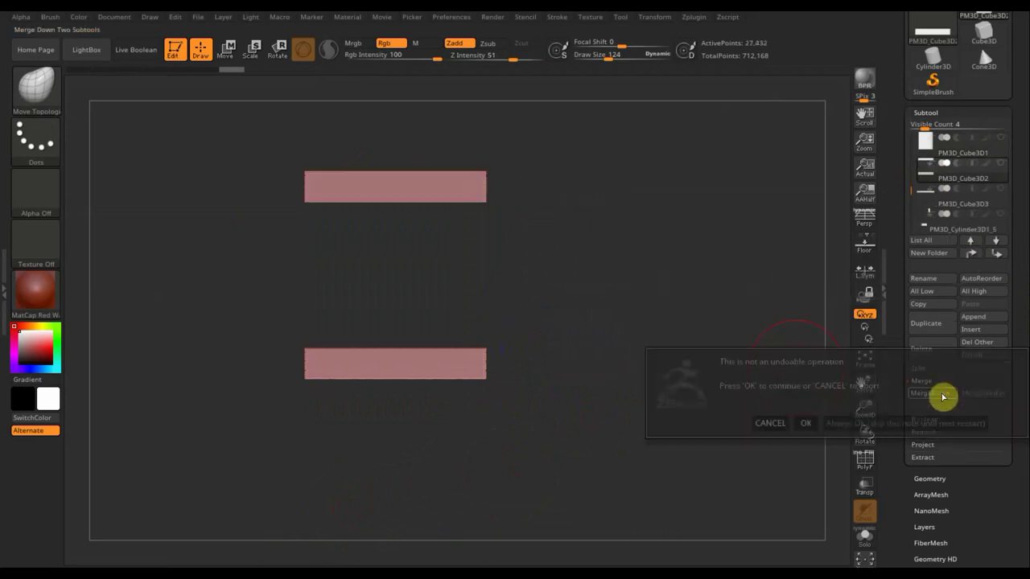
left_click(801, 424)
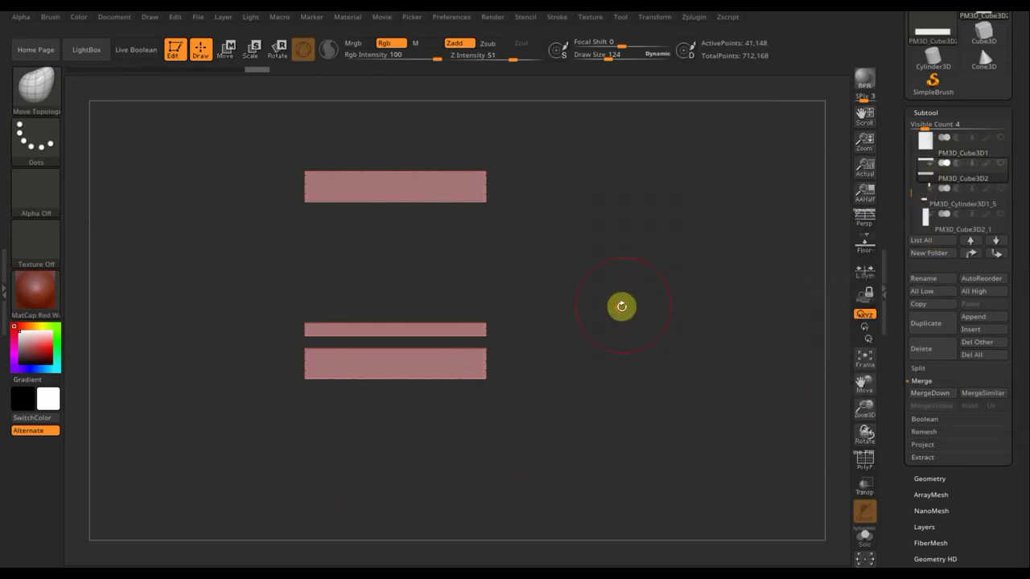
Step: Orbit to an angled view, make PM3D_Cube3D2 active and check PM3D_Cube3D1
mouse_move(621, 306)
left_mouse_down()
mouse_move(610, 477)
mouse_move(666, 462)
left_mouse_up()
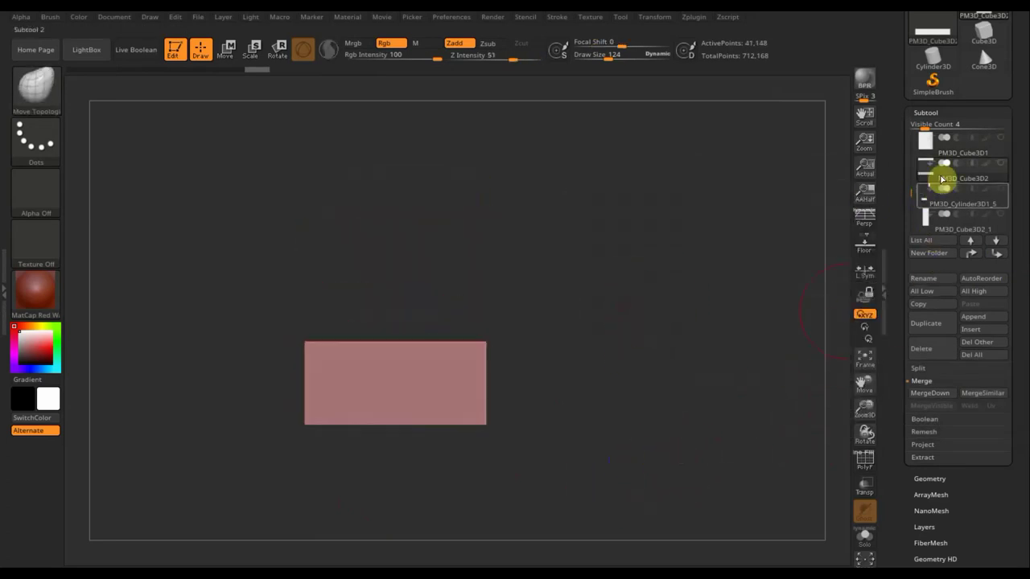
left_click(998, 164)
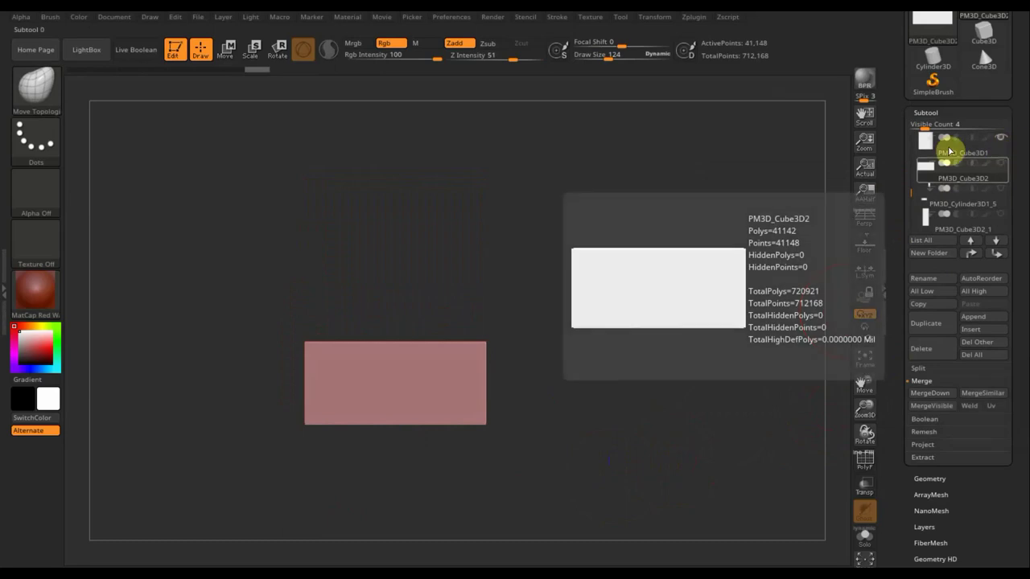
left_click(969, 138)
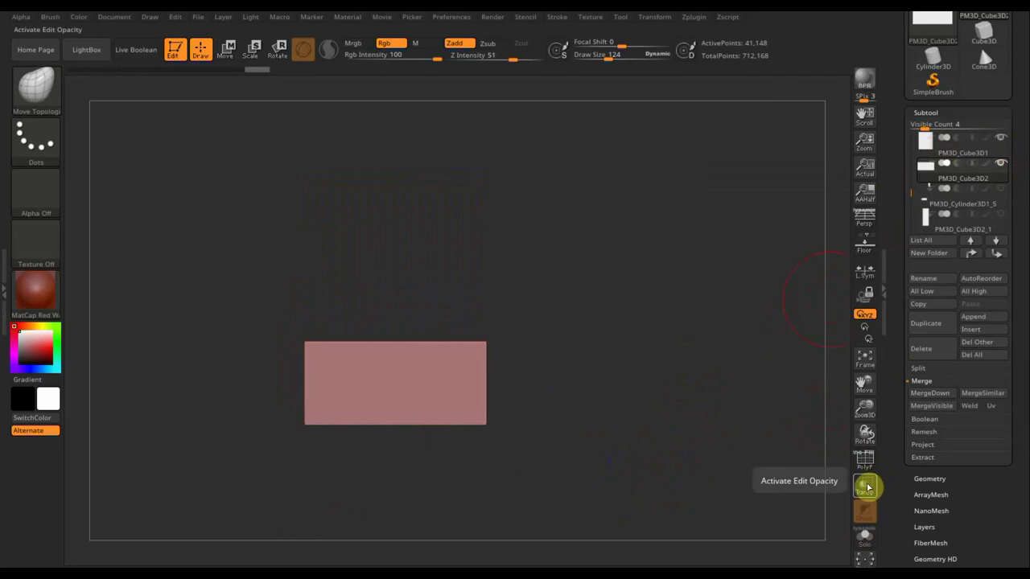
Step: With Transp on, slice the strap piece's corner off diagonally using TrimCurve, leaving 39,046 points
left_click(866, 485)
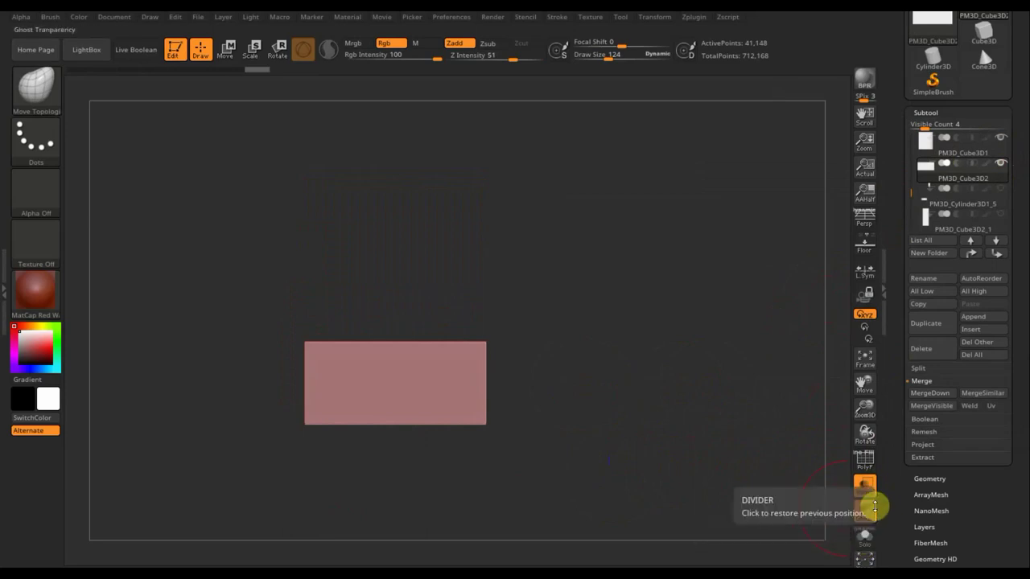
key("ctrl")
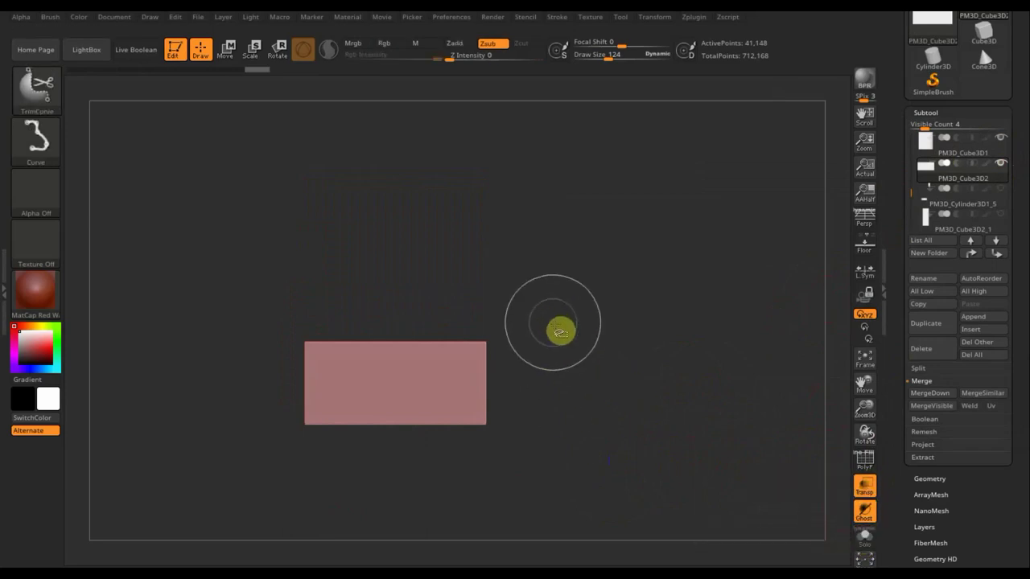
left_click_drag(555, 352, 473, 431, "ctrl+shift")
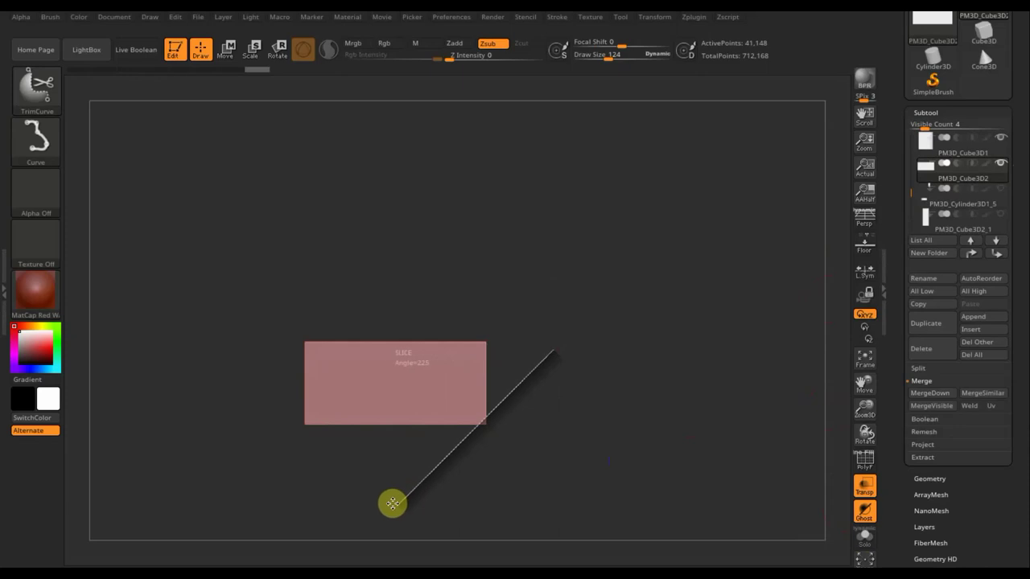
left_click_drag(393, 503, 386, 495)
left_click_drag(501, 480, 582, 348, "shift")
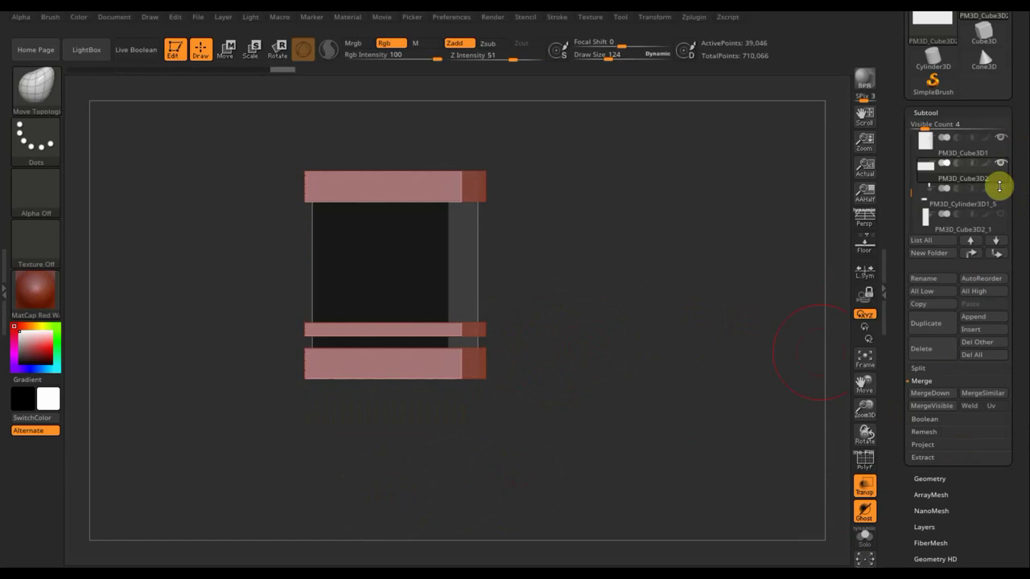
left_click(864, 486)
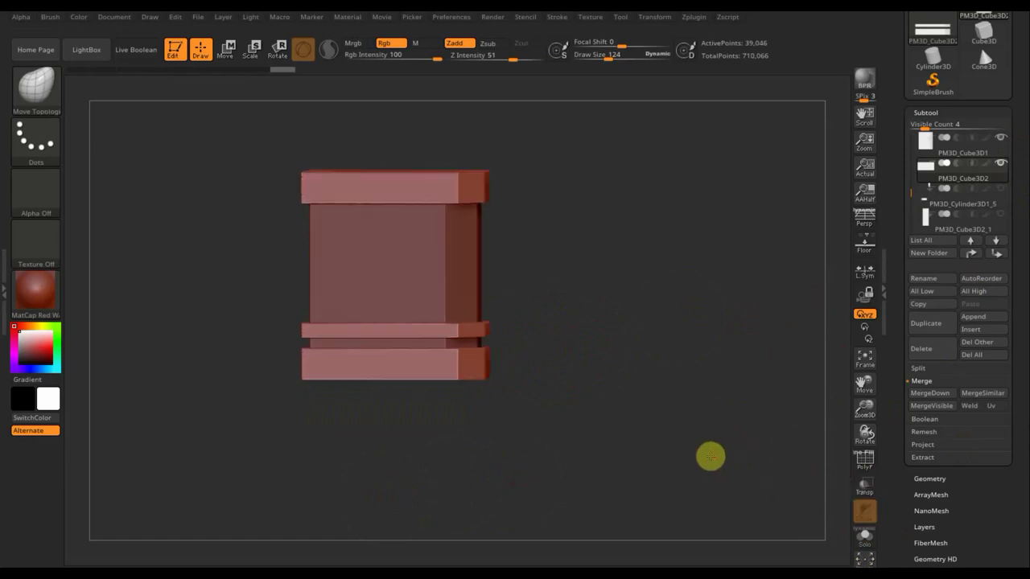
Step: Unhide the small cylinder and side box fittings, then make PM3D_Cube3D2 active
mouse_move(710, 457)
left_mouse_down()
mouse_move(732, 475)
mouse_move(699, 367)
mouse_move(703, 462)
left_mouse_up()
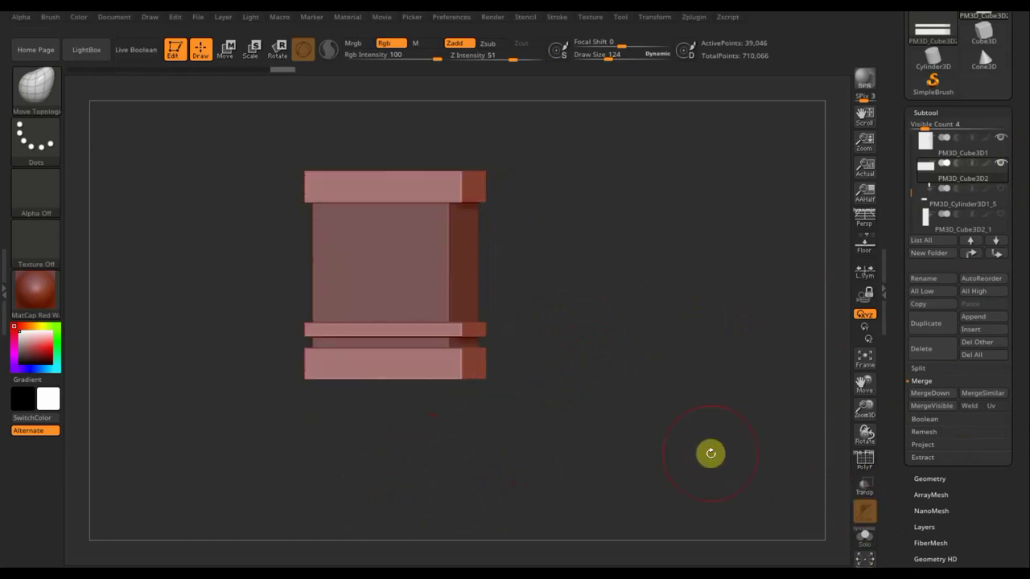
left_click(1001, 188)
mouse_move(963, 201)
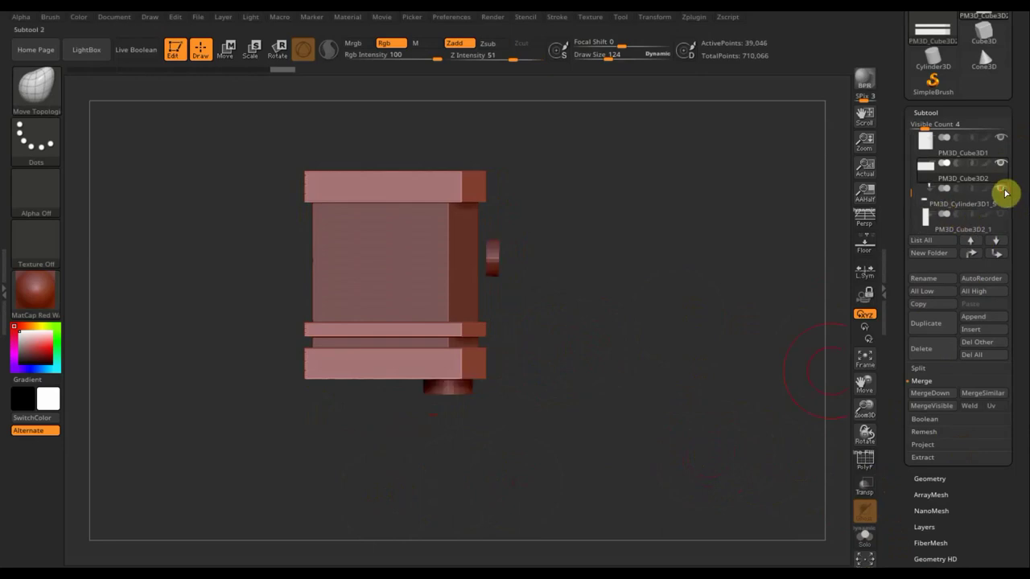
left_click(1002, 214)
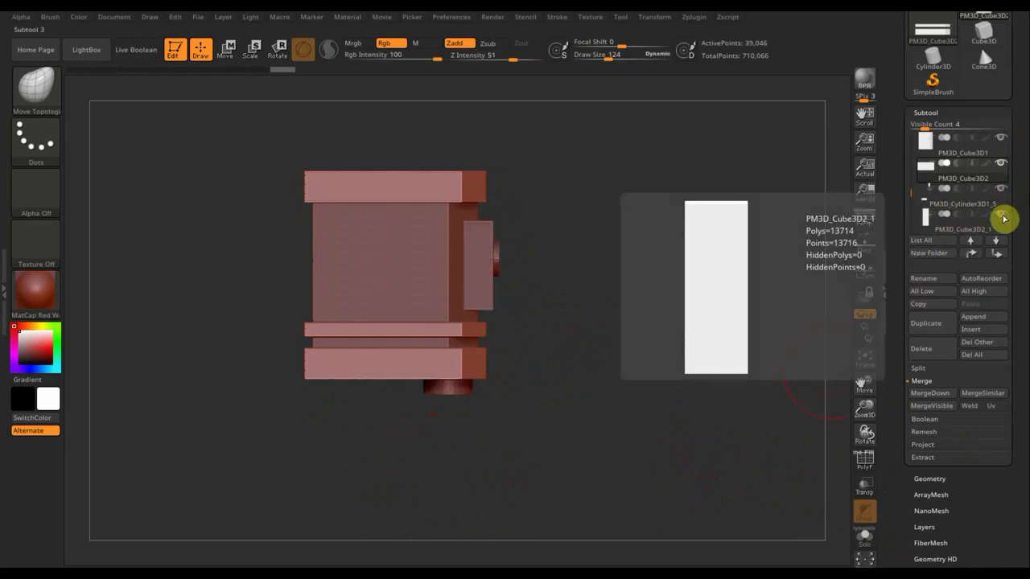
left_click(935, 201)
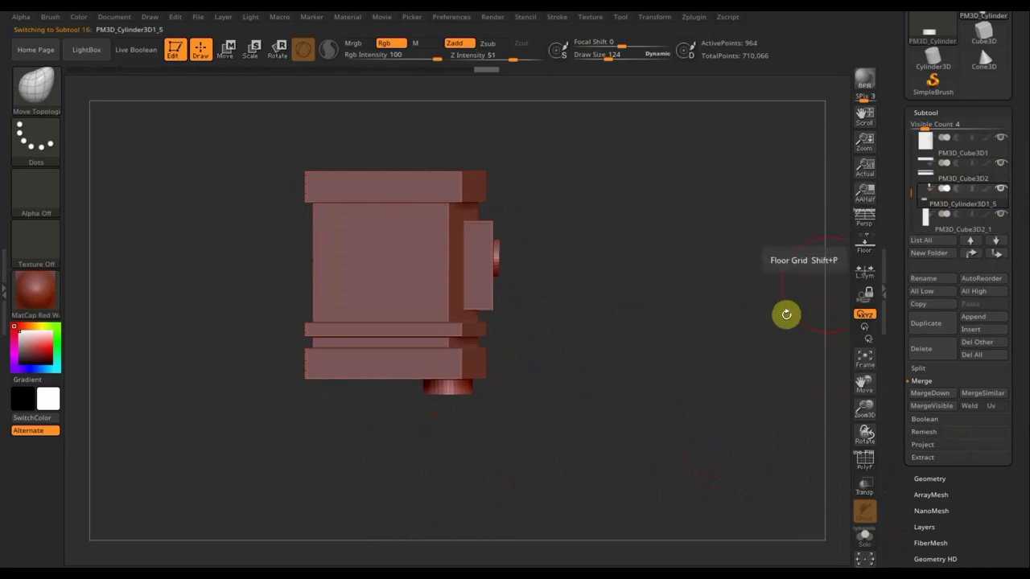
mouse_move(638, 345)
left_mouse_down()
mouse_move(623, 198)
mouse_move(620, 324)
mouse_move(541, 295)
mouse_move(455, 292)
mouse_move(571, 285)
left_mouse_up()
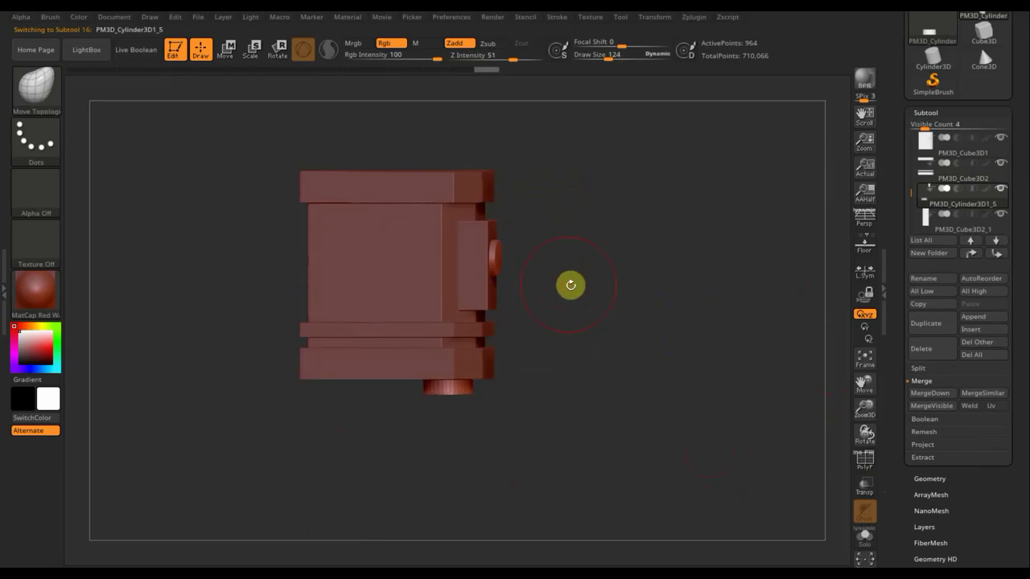
mouse_move(962, 171)
left_click(925, 183)
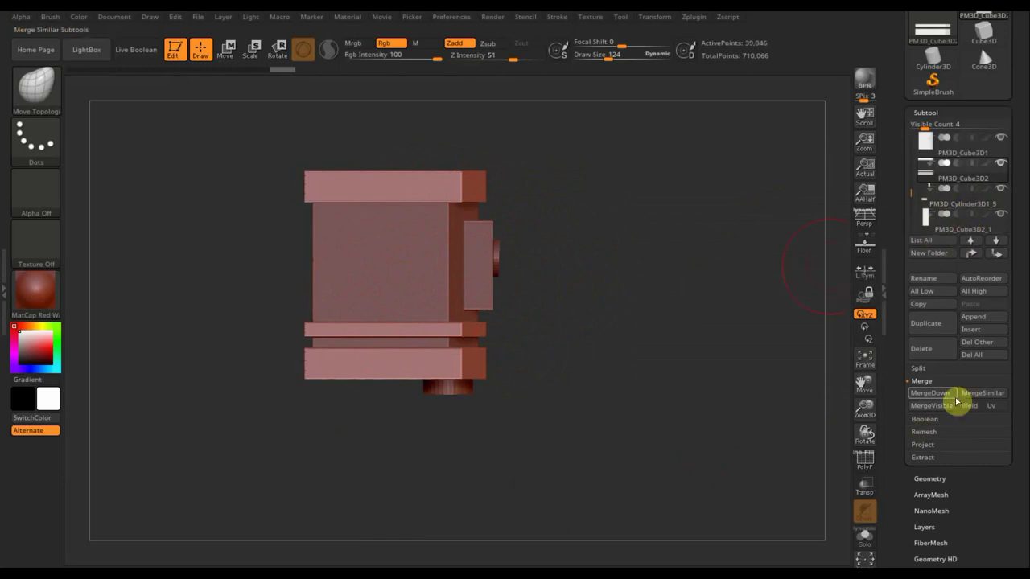
Step: MergeDown the bottom cylinder and the side box PM3D_Cube3D2_1 into PM3D_Cube3D2
left_click(942, 394)
left_click(804, 423)
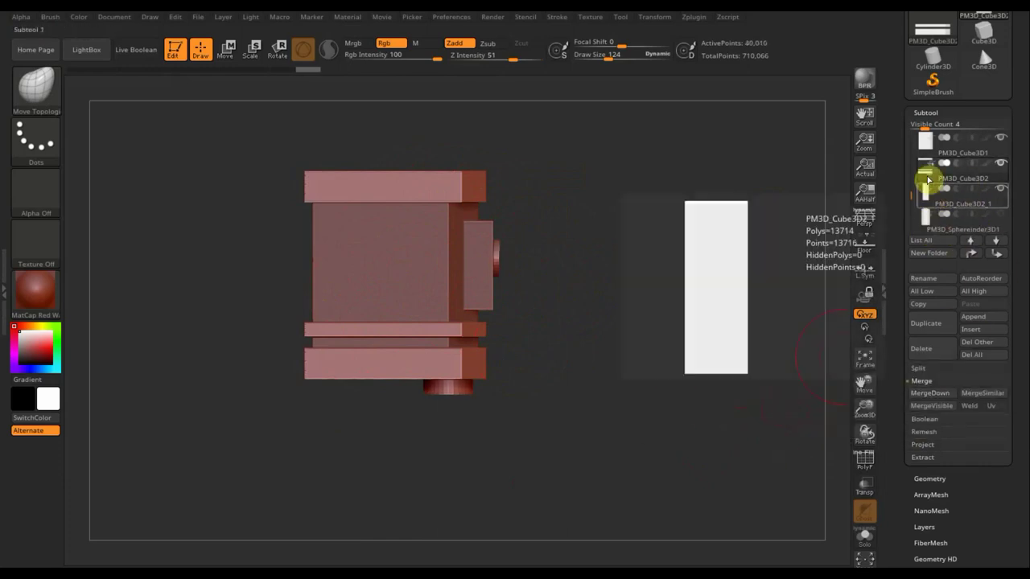
mouse_move(932, 145)
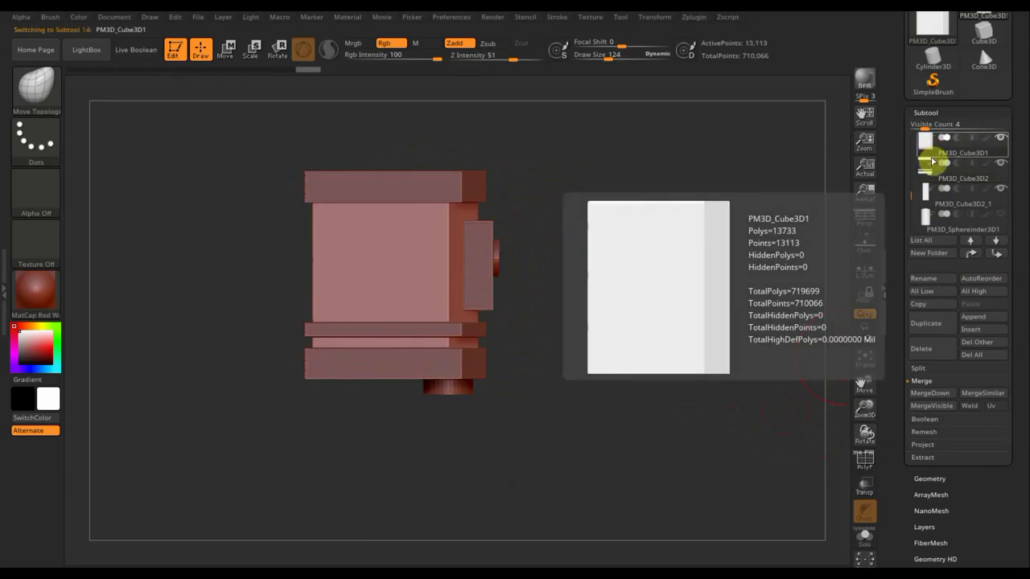
left_click(931, 185)
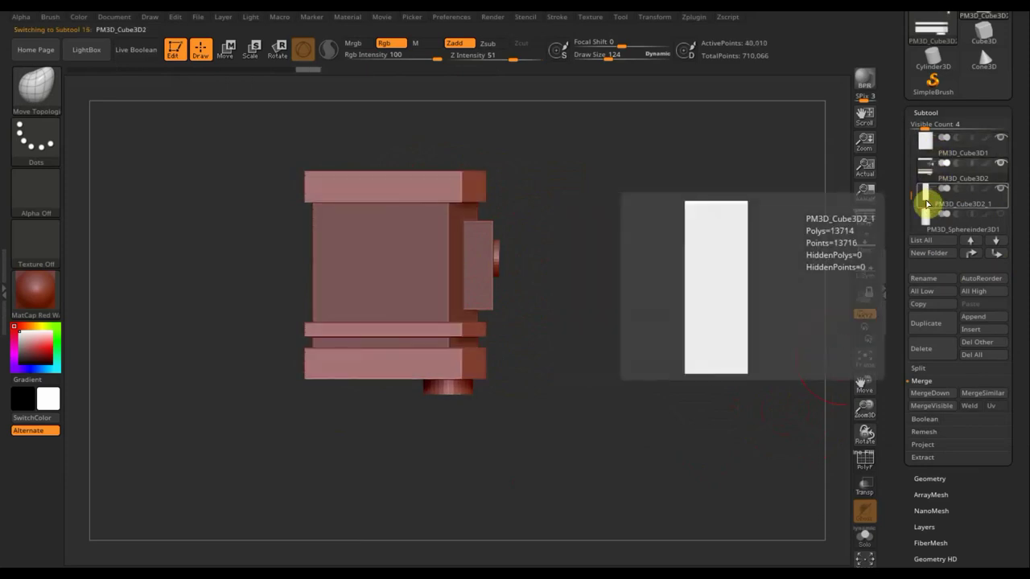
left_click(932, 206)
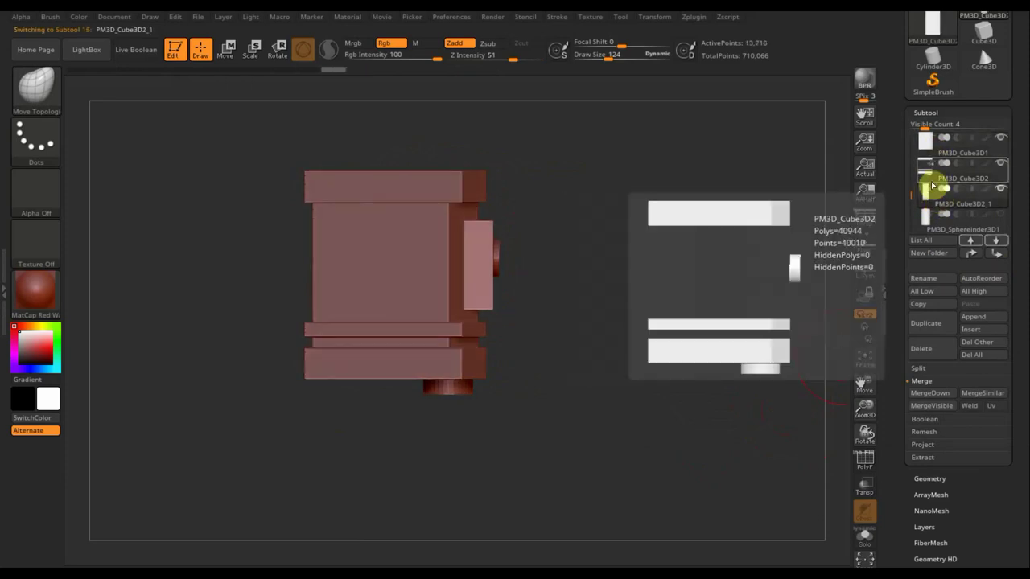
left_click(937, 177)
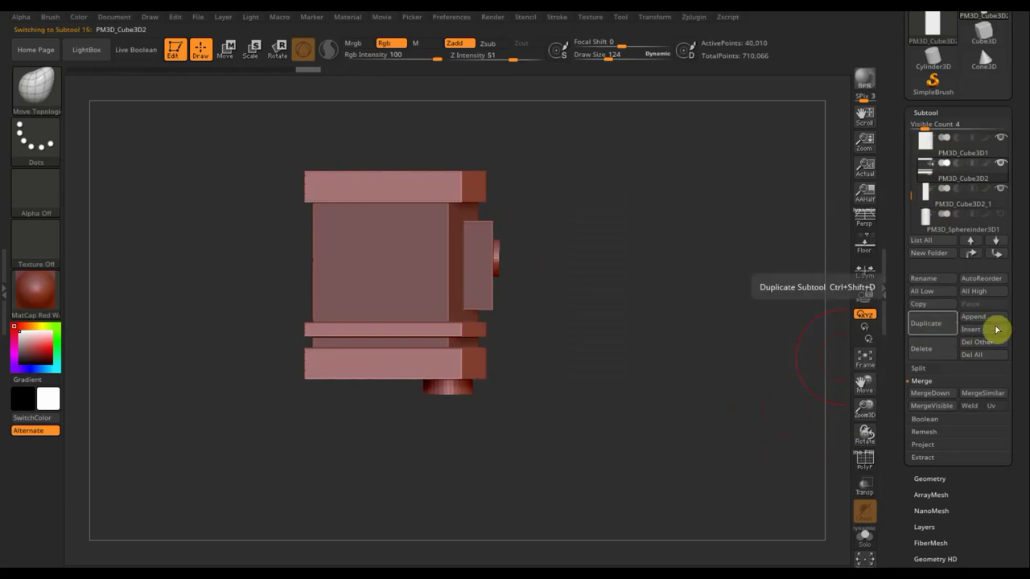
left_click(931, 405)
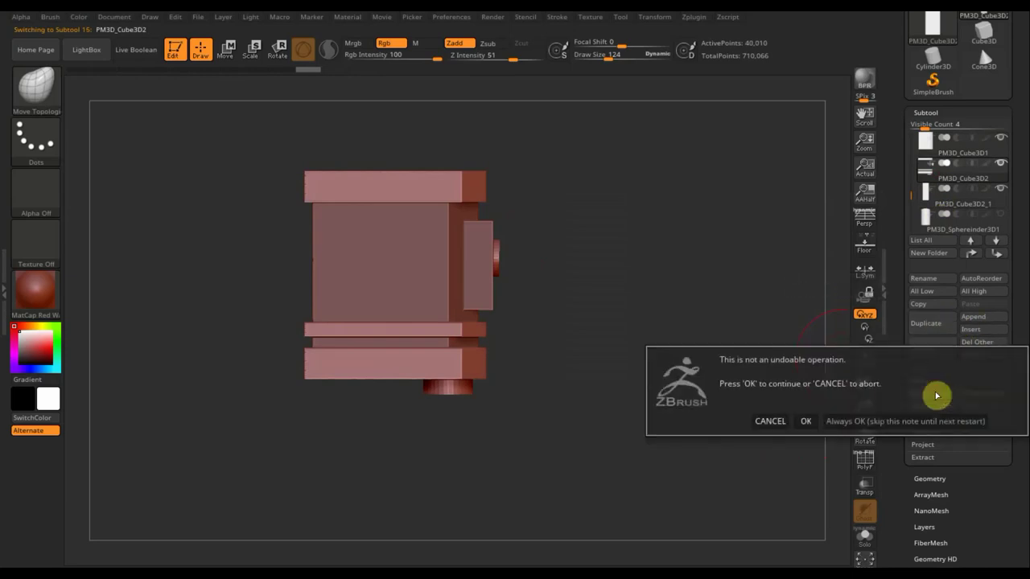
left_click(804, 421)
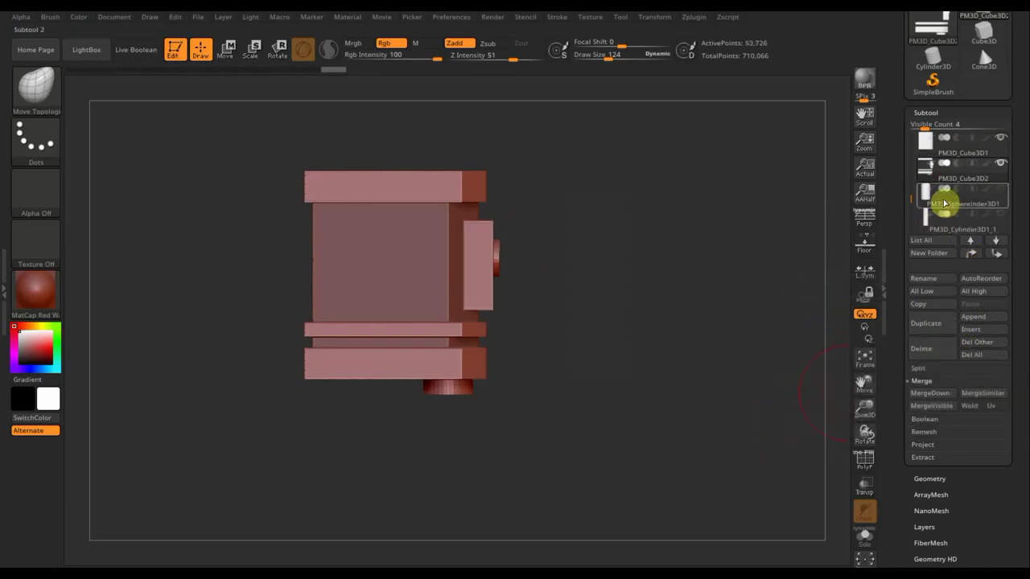
left_click(971, 240)
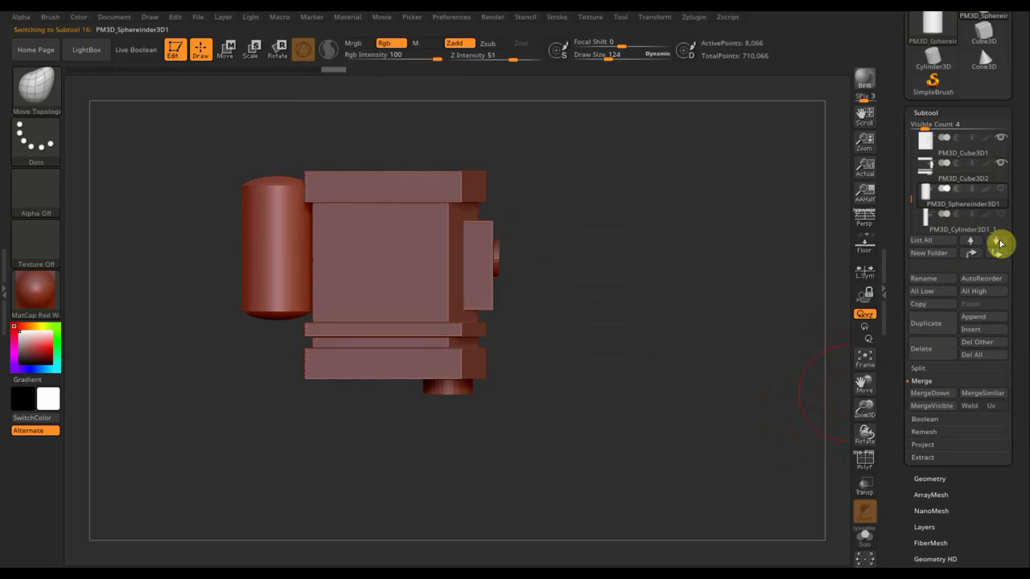
Step: Show all subtools again, turn to the side profile and make PM3D_Cube3D1 active
left_click_drag(566, 279, 598, 293)
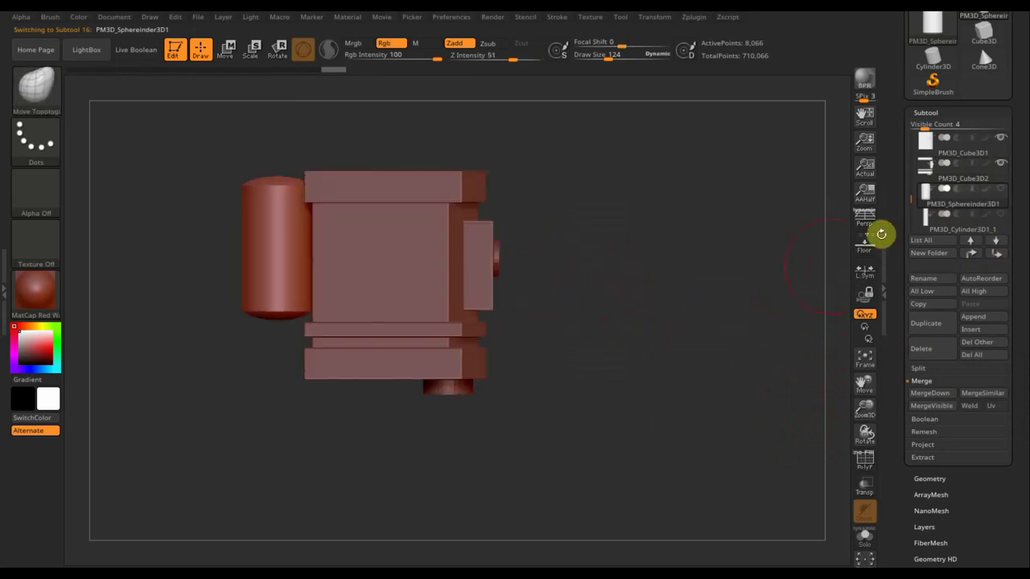
key("shift")
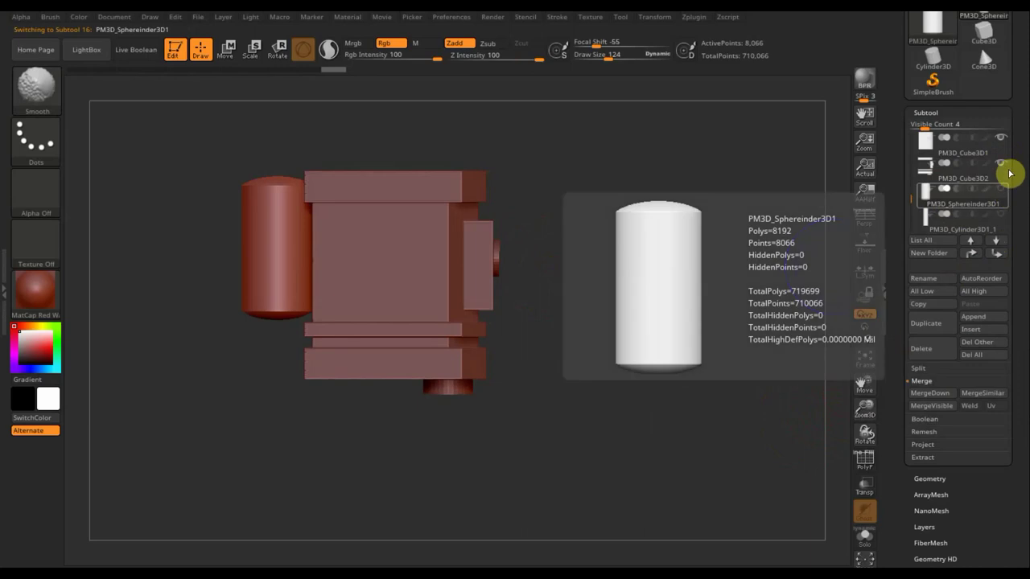
left_click(1001, 164)
left_click(1001, 165, "shift")
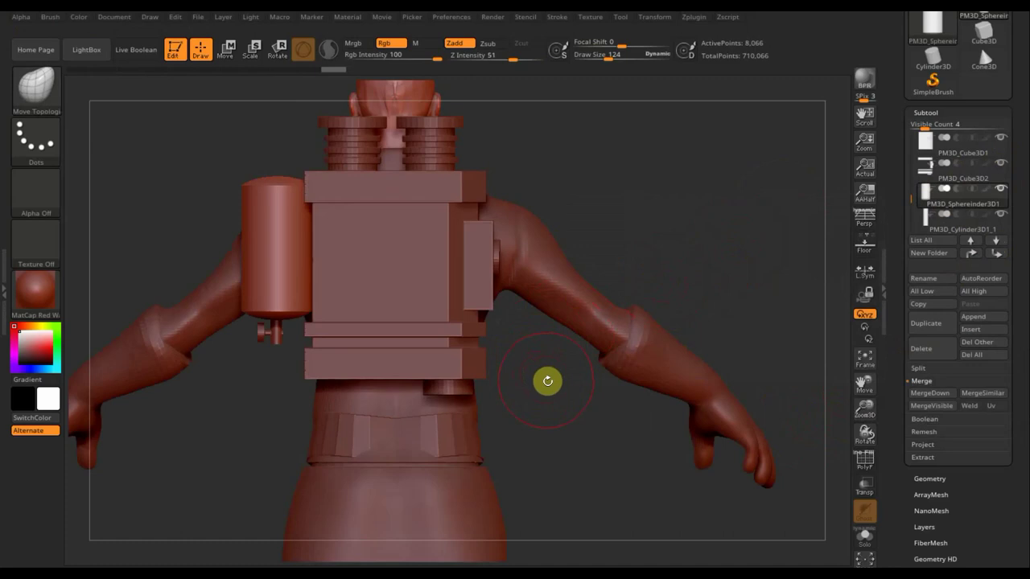
mouse_move(547, 381)
left_mouse_down()
mouse_move(639, 375)
mouse_move(598, 368)
mouse_move(680, 370)
mouse_move(675, 355)
left_mouse_up()
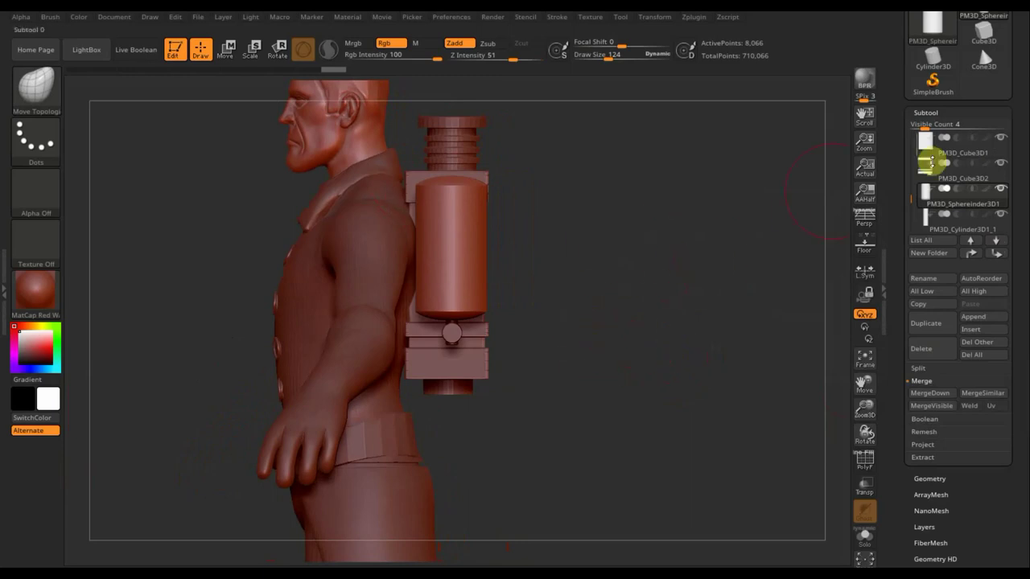
left_click(930, 156)
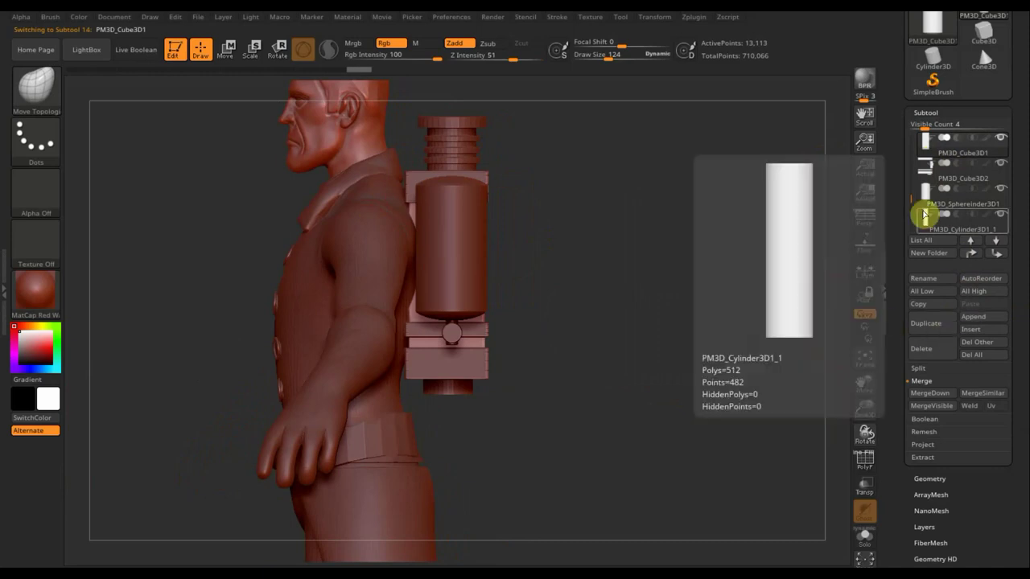
Step: MergeDown PM3D_Cube3D1 into the box pieces and nudge the backpack centred on the back
left_click(940, 393)
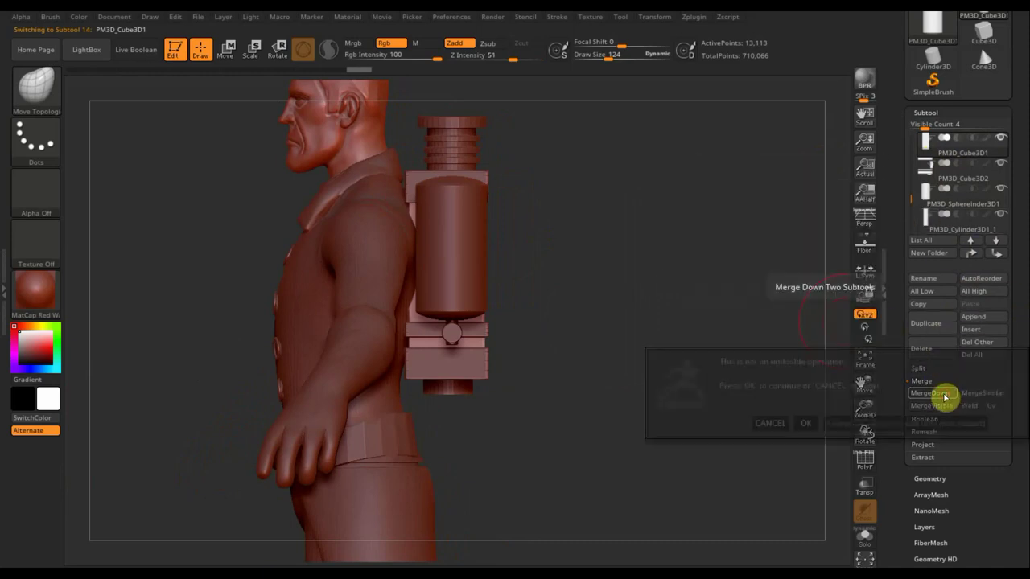
left_click(805, 423)
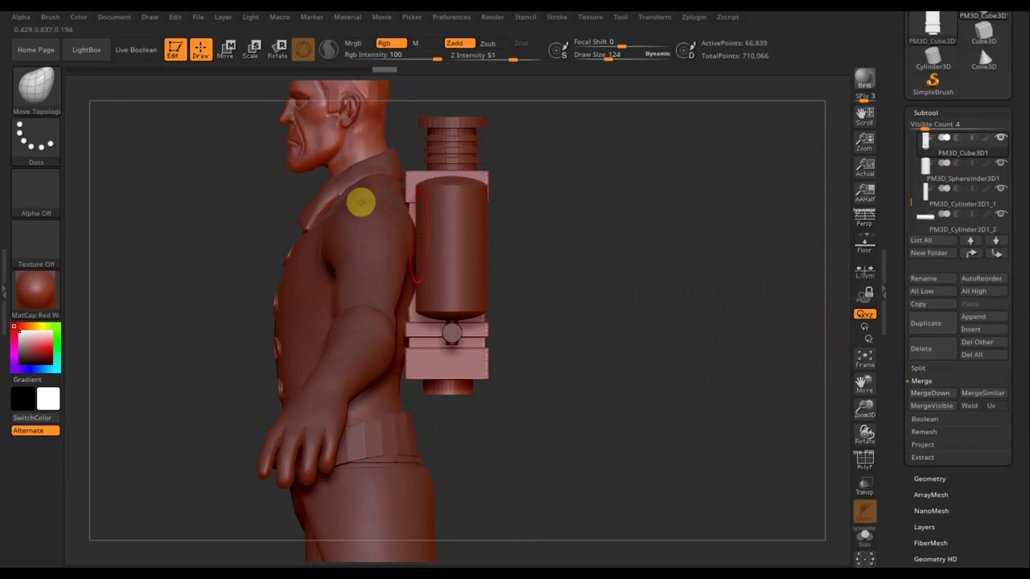
left_click(229, 50)
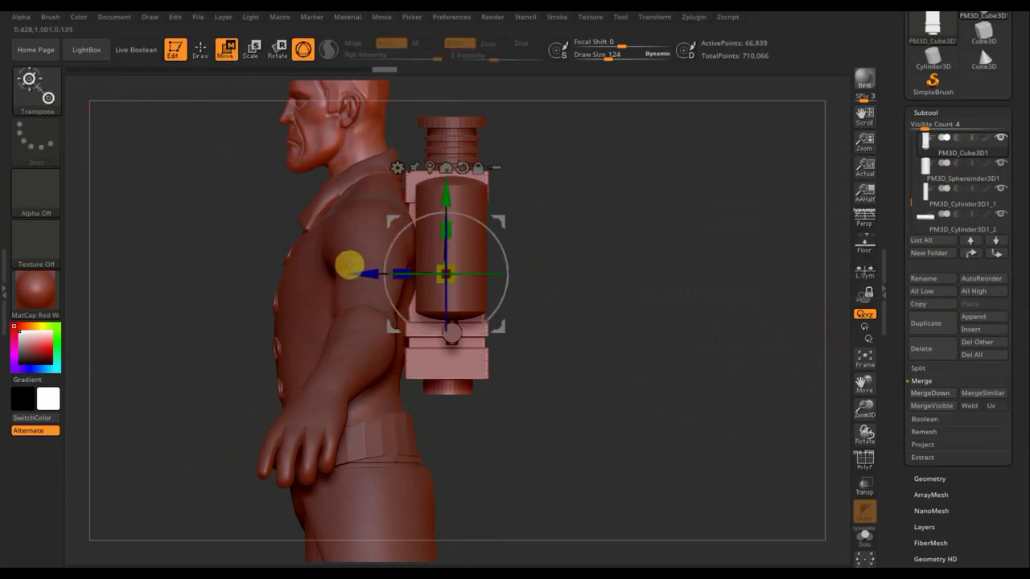
left_click_drag(363, 271, 360, 272)
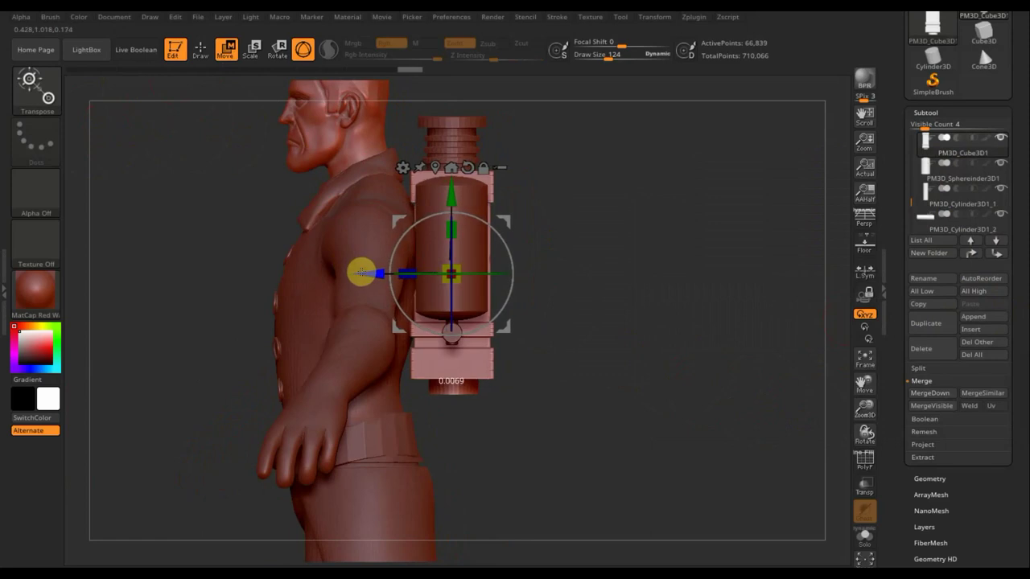
left_click_drag(623, 252, 565, 253)
mouse_move(710, 212)
left_mouse_down()
mouse_move(630, 214)
mouse_move(711, 214)
left_mouse_up()
left_click_drag(494, 272, 492, 273)
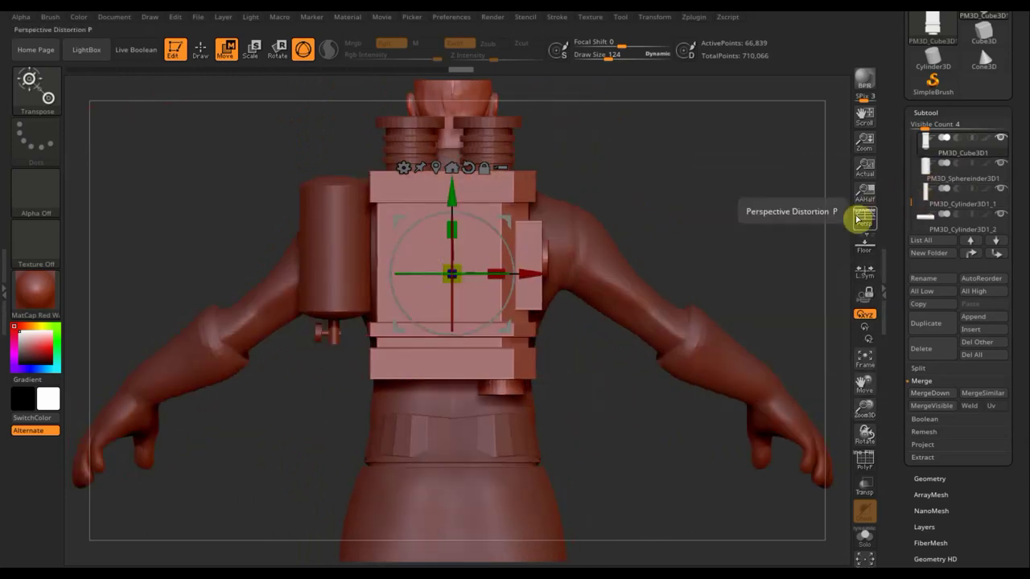
key("p")
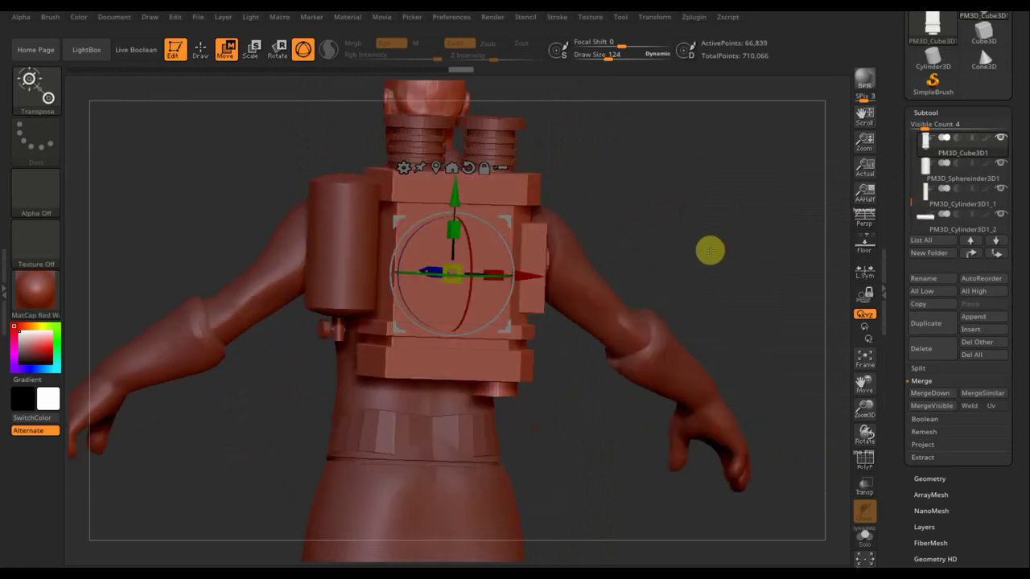
key("p")
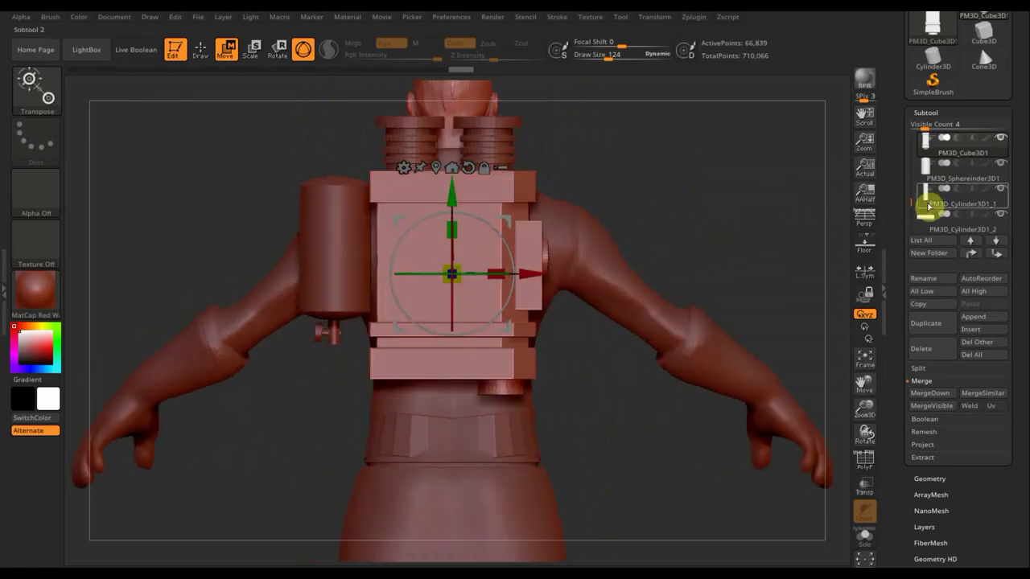
Step: Duplicate the side canister, then move the copy up and set it upright
left_click(928, 206)
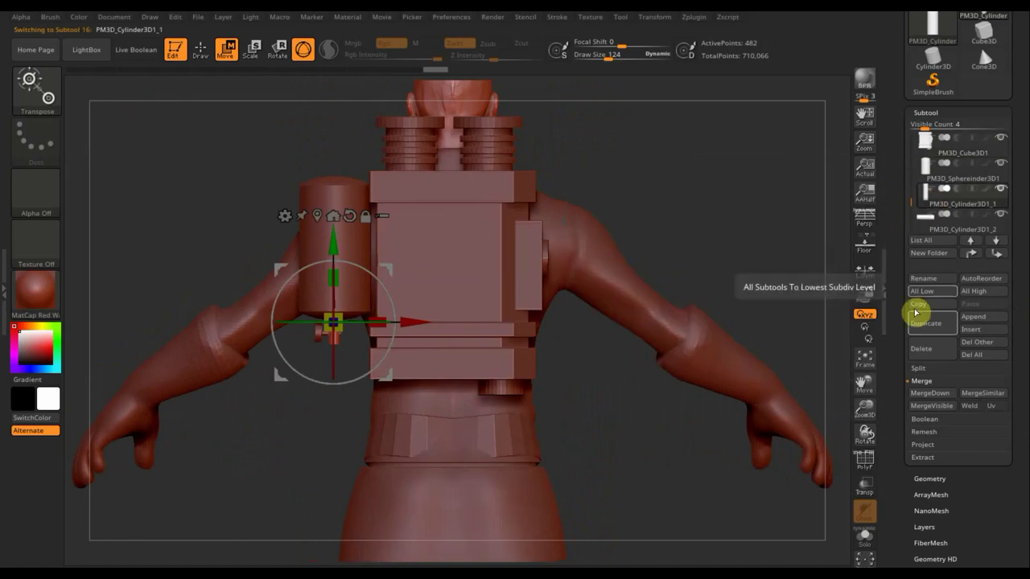
left_click(926, 326)
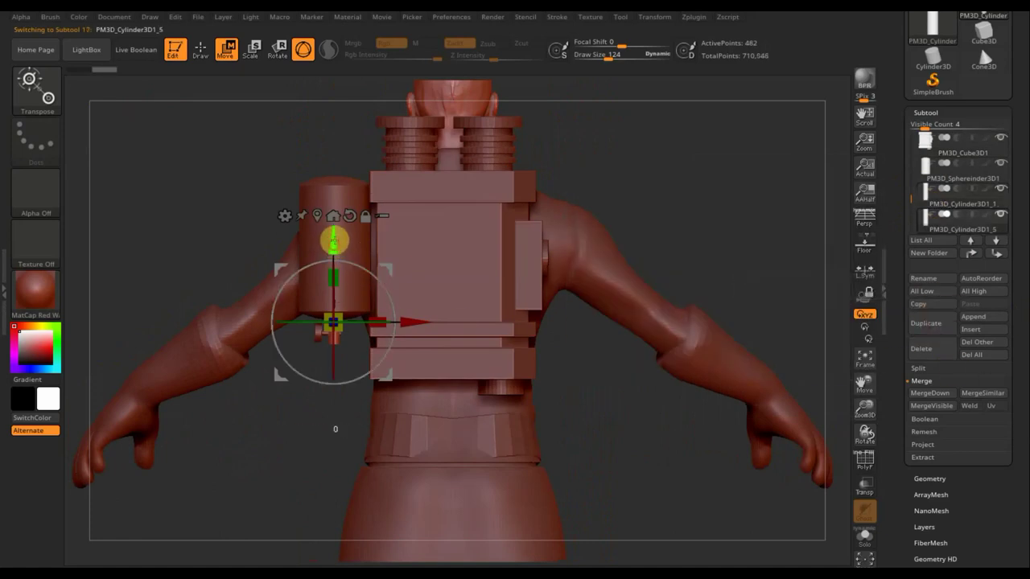
left_click_drag(334, 240, 348, 162)
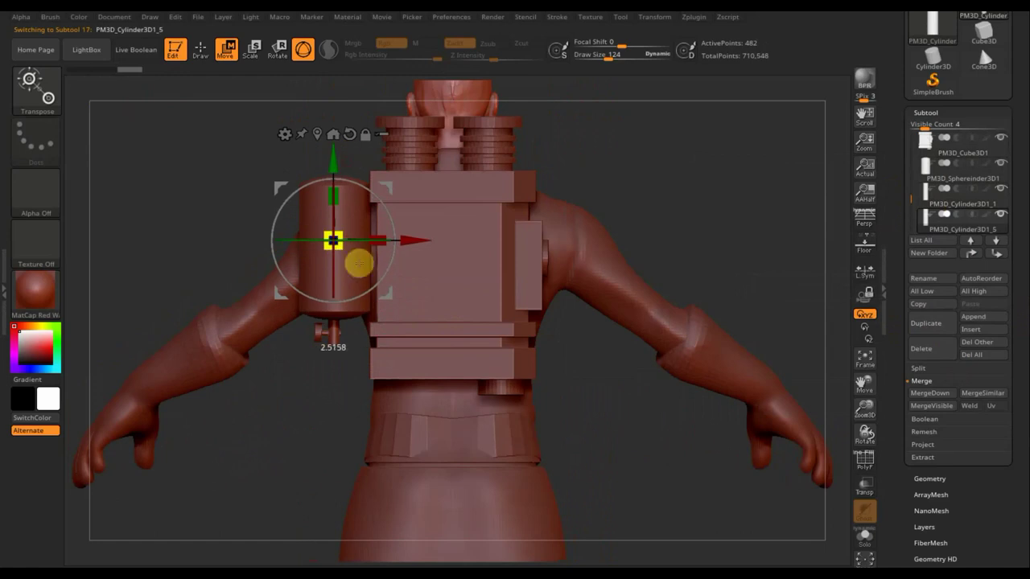
left_click_drag(358, 263, 373, 281)
Step: Scale the copy into a short, slightly wider band around the canister and quick-save
left_click_drag(383, 238, 369, 239)
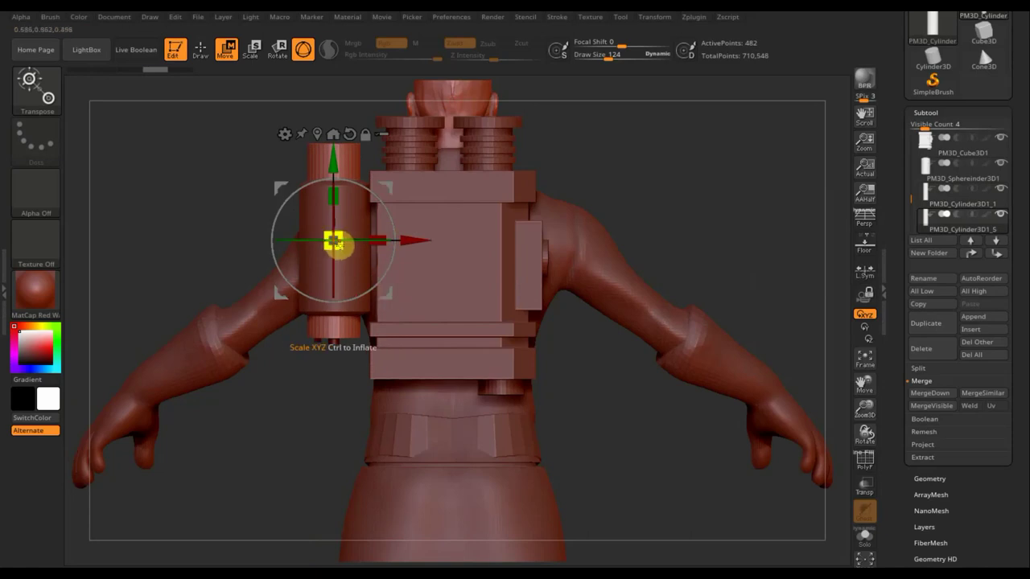
left_click_drag(336, 243, 363, 260)
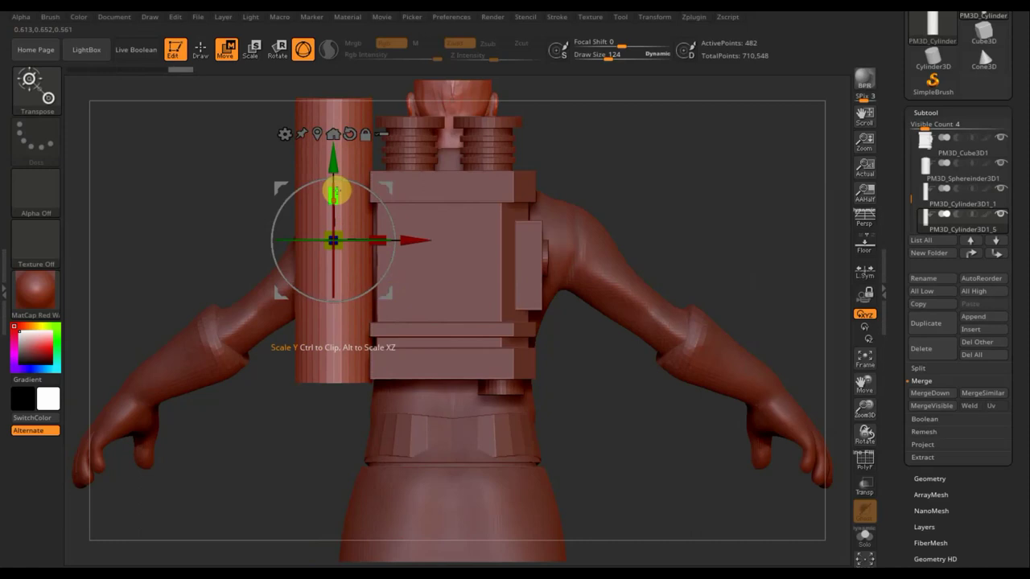
left_click_drag(337, 193, 341, 274)
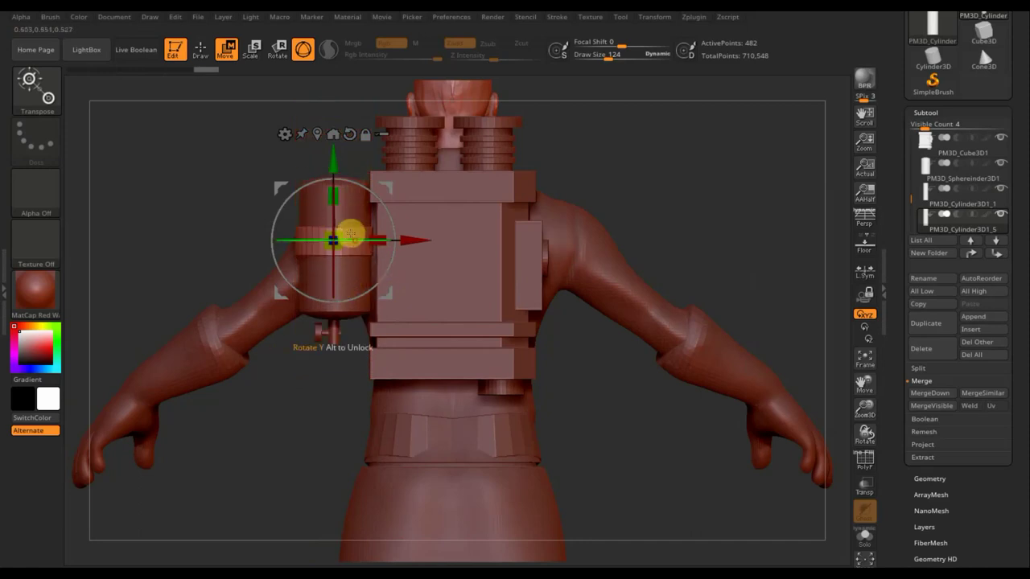
left_click_drag(336, 201, 337, 221)
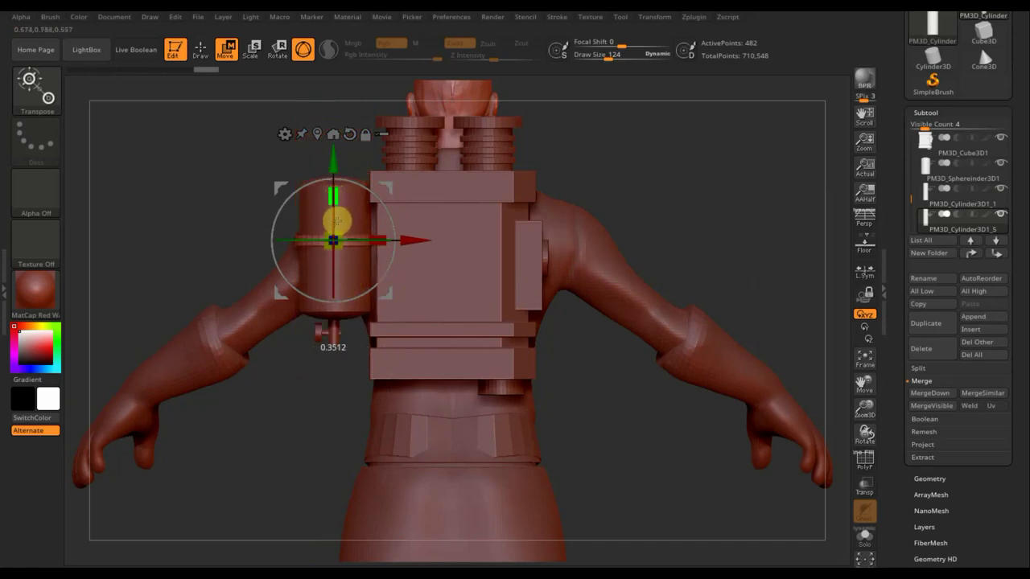
left_click_drag(412, 239, 415, 243)
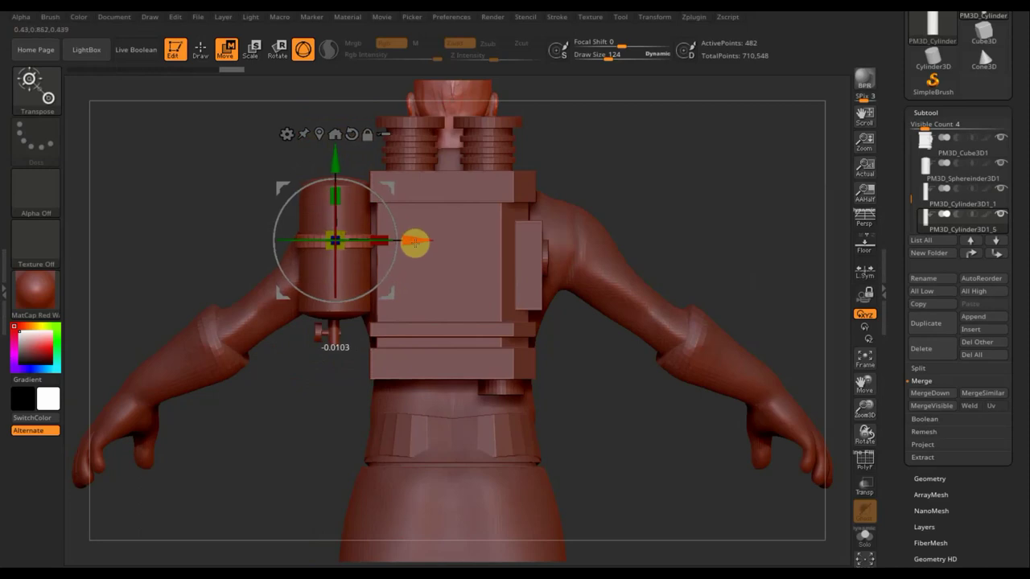
mouse_move(651, 207)
left_mouse_down()
mouse_move(671, 315)
mouse_move(651, 218)
left_mouse_up()
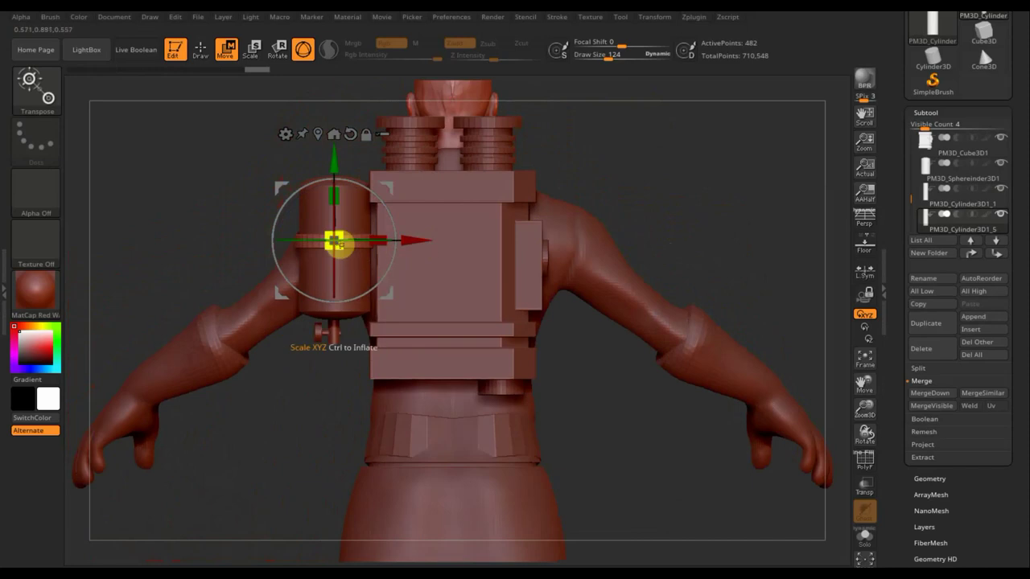
key("ctrl+s")
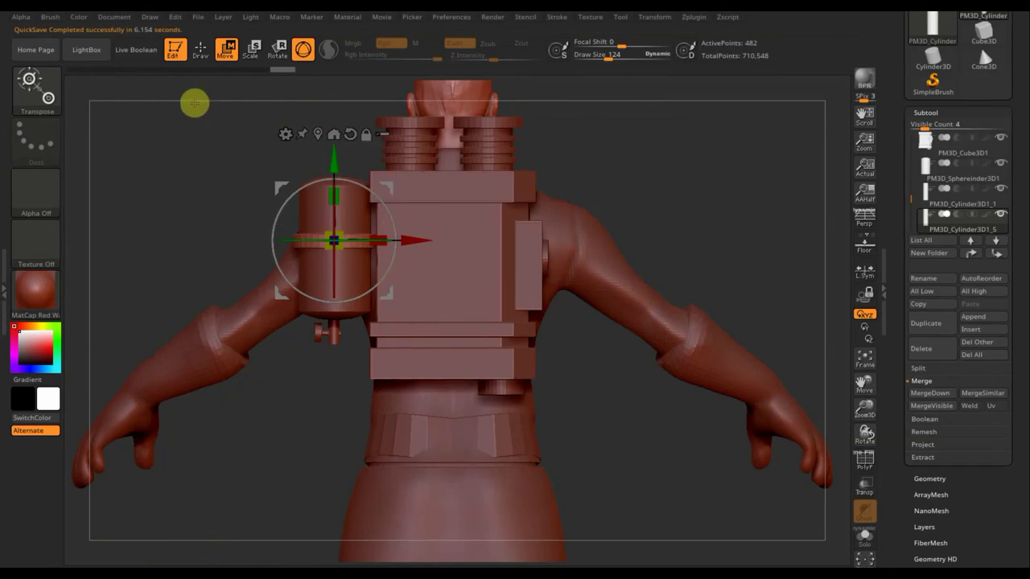
left_click(205, 56)
left_click_drag(212, 200, 341, 196)
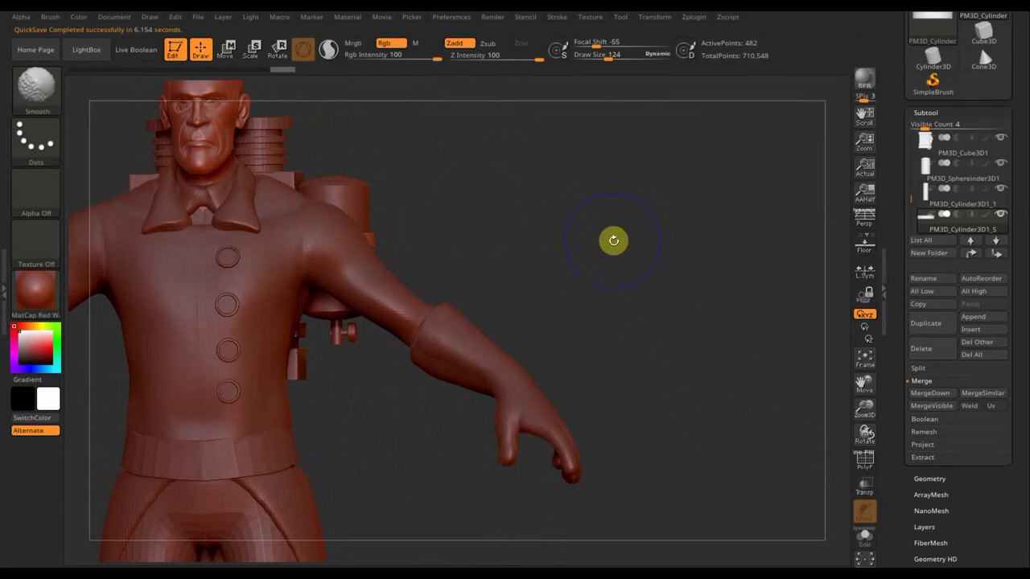
mouse_move(614, 239)
left_mouse_down("shift")
mouse_move(607, 289)
mouse_move(577, 228)
mouse_move(632, 271)
mouse_move(620, 257)
mouse_move(623, 221)
mouse_move(620, 239)
mouse_move(643, 246)
mouse_move(648, 264)
mouse_move(646, 246)
mouse_move(650, 257)
mouse_move(665, 241)
left_mouse_up("shift")
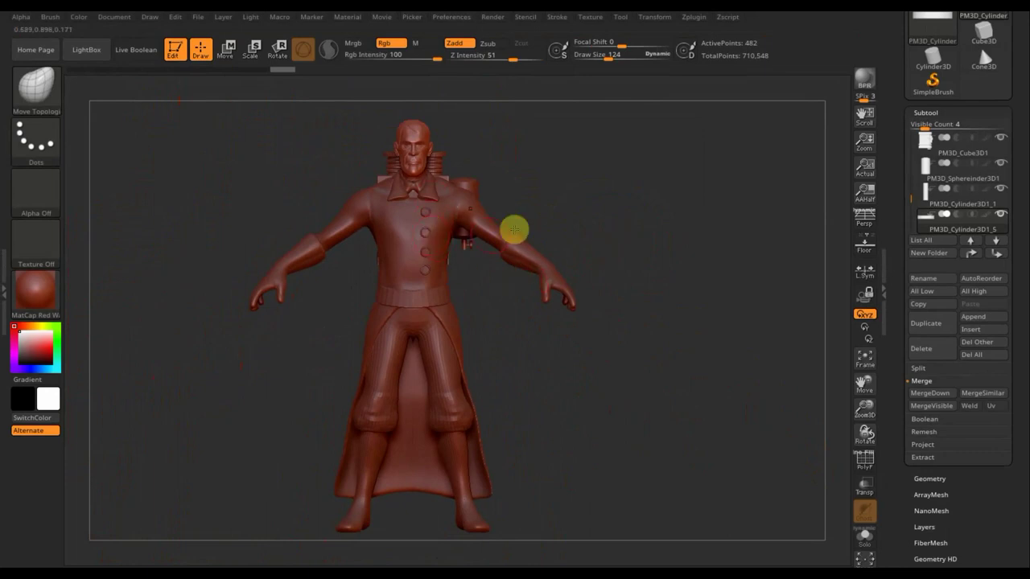
mouse_move(627, 202)
left_mouse_down()
mouse_move(507, 211)
mouse_move(671, 263)
left_mouse_up()
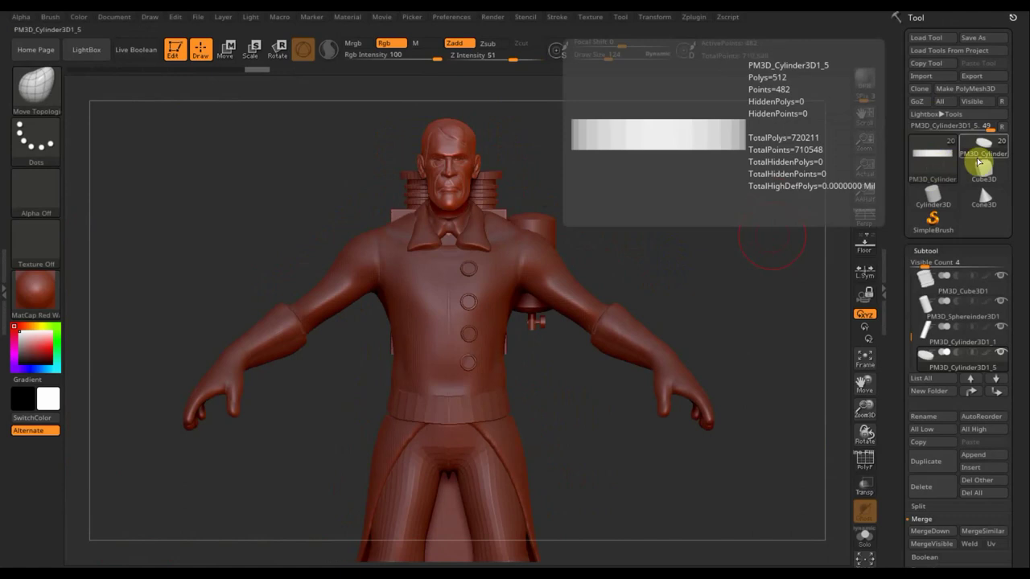
Step: Replace the character with a fresh Cylinder3D primitive and frame it in the view
left_click(942, 172)
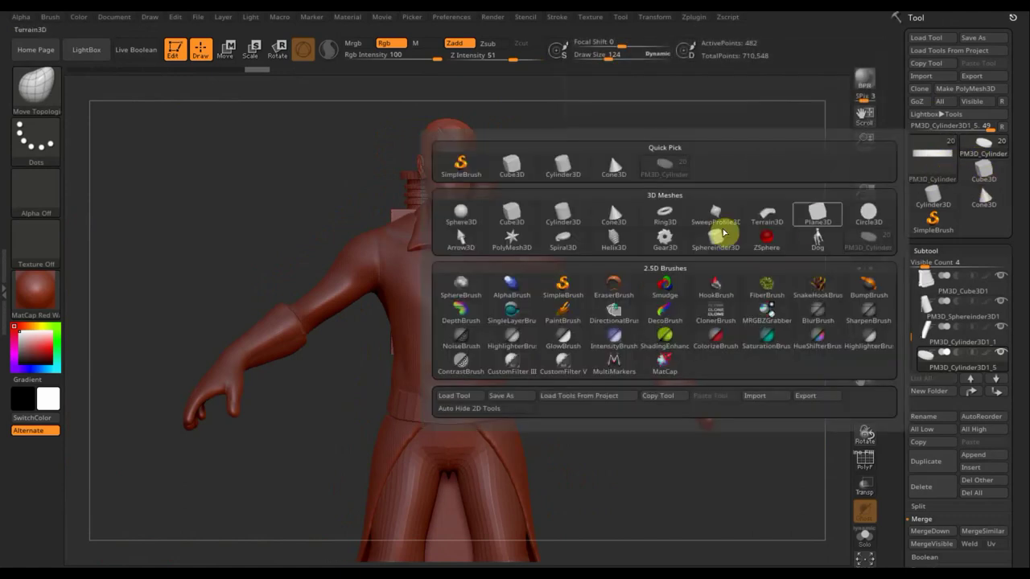
left_click(566, 217)
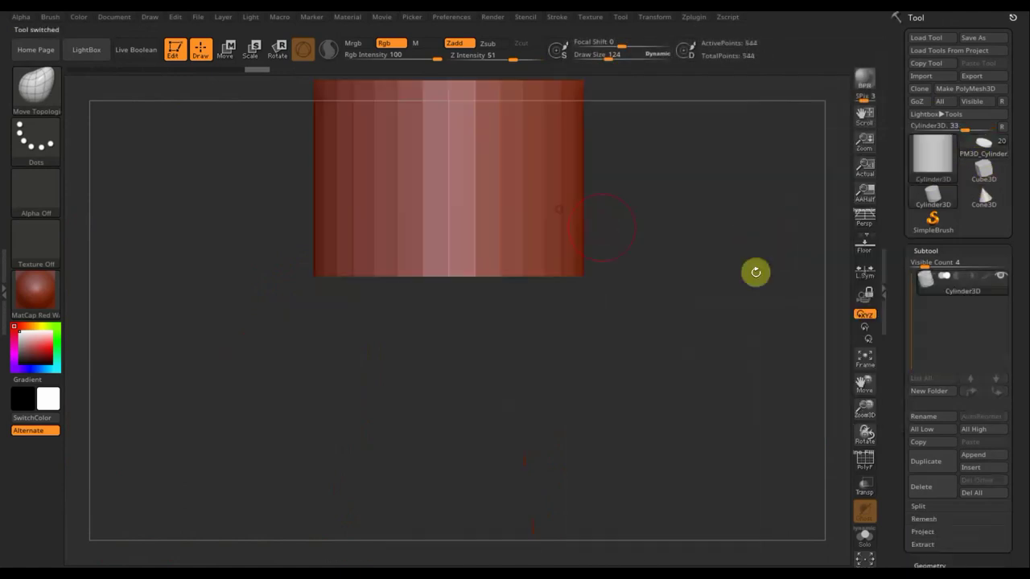
left_click(864, 360)
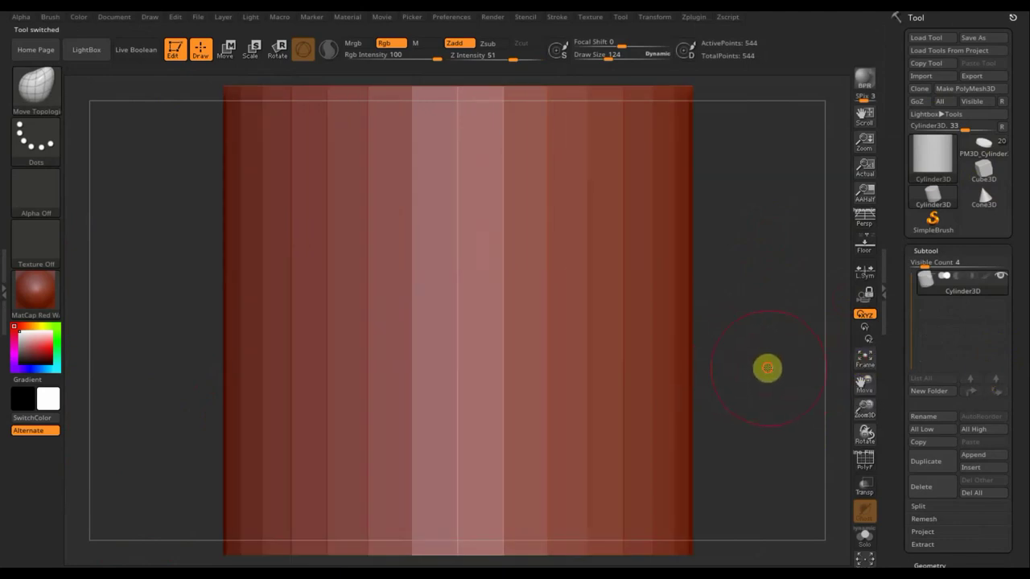
right_click_drag(767, 368, 770, 280, "ctrl")
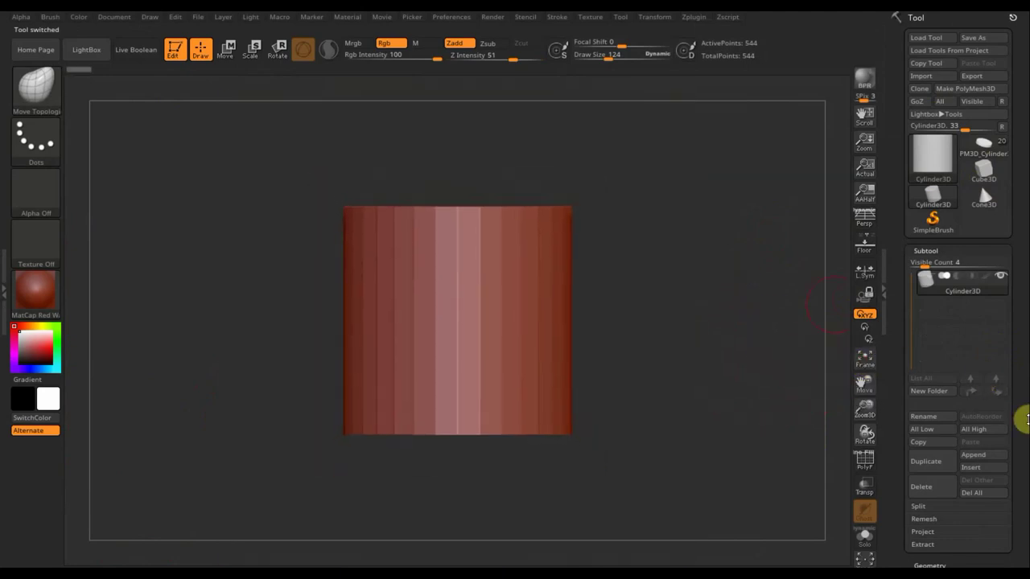
left_click_drag(1025, 419, 1016, 305)
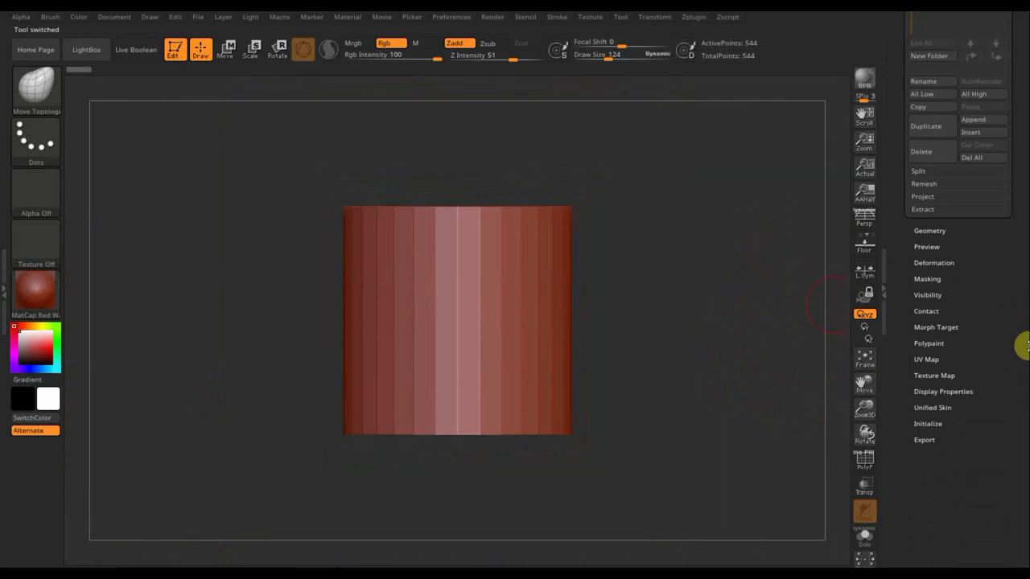
left_click_drag(1004, 358, 1003, 362)
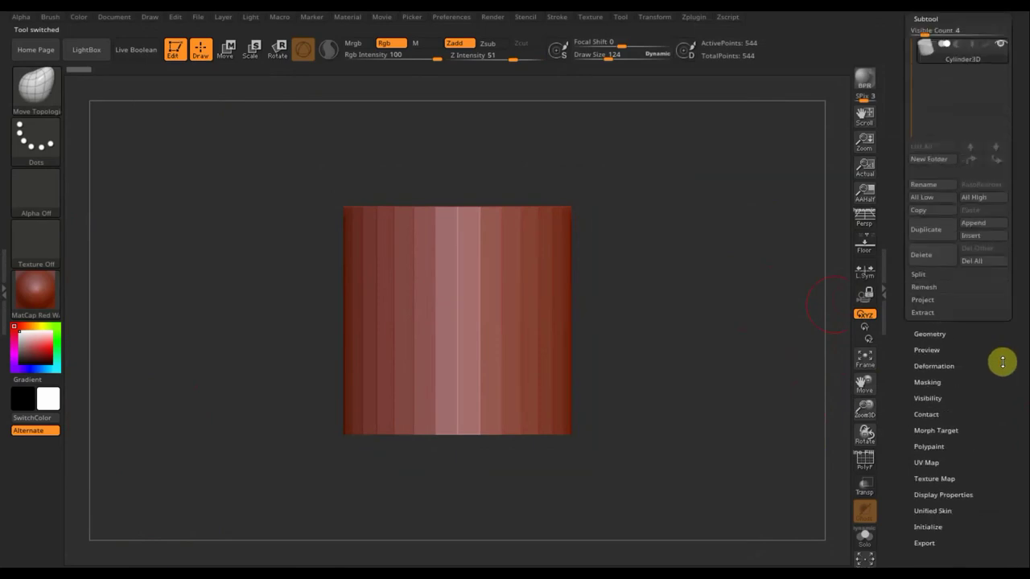
Step: Raise the cylinder's Inner Radius to 95 in Initialize, turning it into a thin ring
left_click(927, 526)
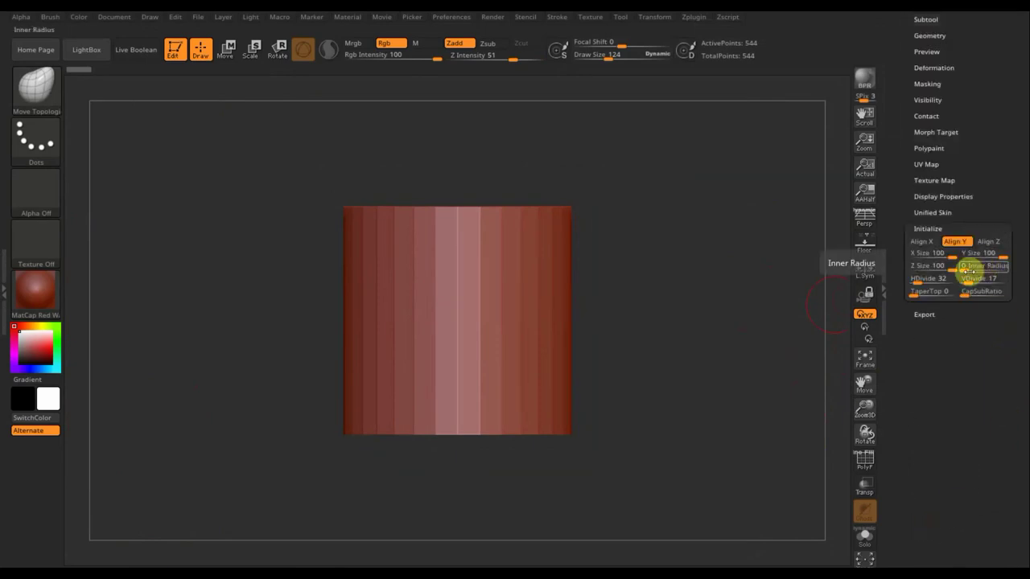
left_click_drag(966, 268, 976, 270)
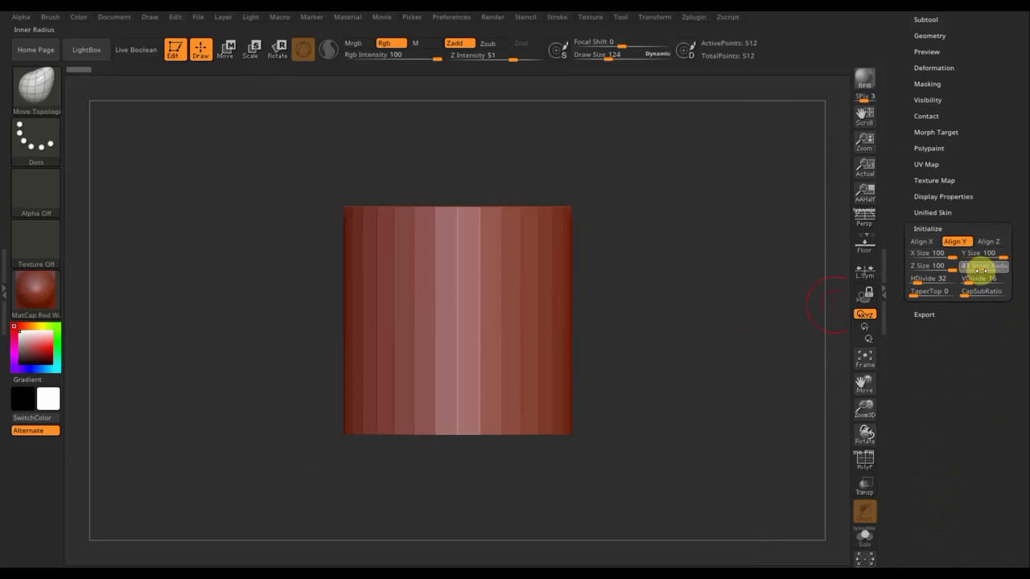
mouse_move(610, 253)
left_mouse_down()
mouse_move(598, 382)
mouse_move(636, 372)
left_mouse_up()
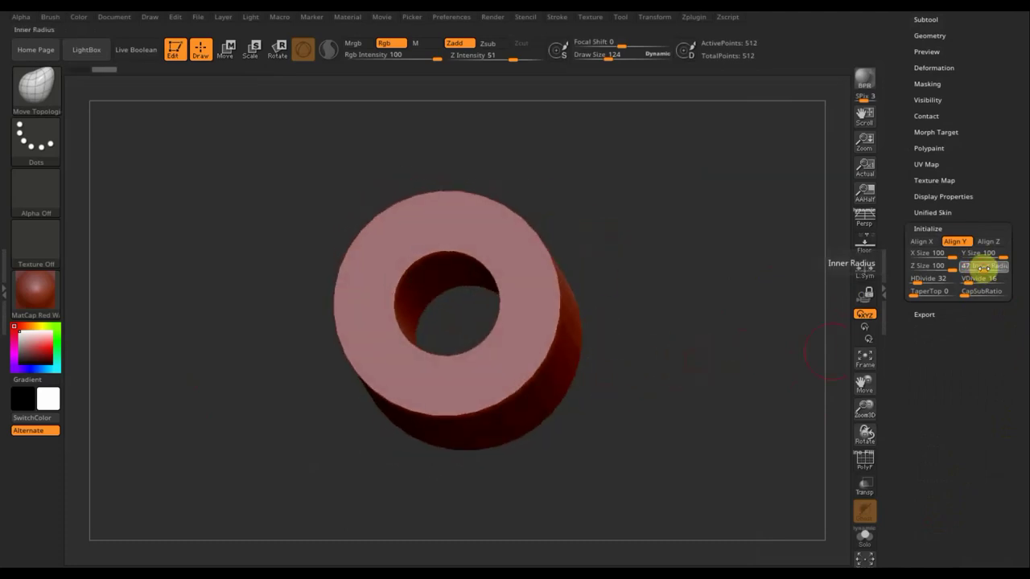
left_click_drag(977, 269, 1001, 272)
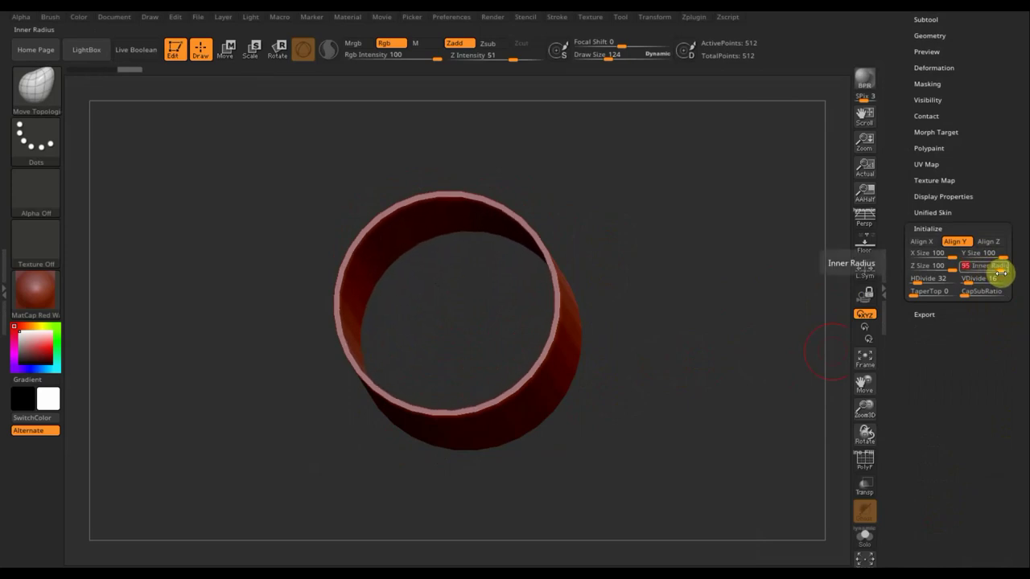
mouse_move(724, 275)
left_mouse_down()
mouse_move(724, 292)
mouse_move(700, 301)
left_mouse_up()
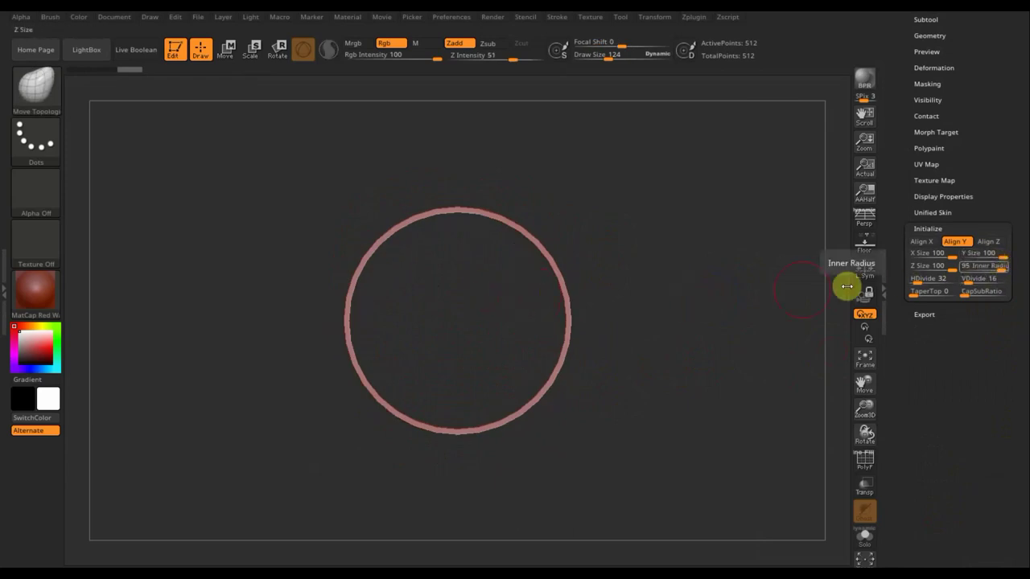
mouse_move(805, 300)
left_mouse_down()
mouse_move(662, 313)
mouse_move(687, 306)
left_mouse_up()
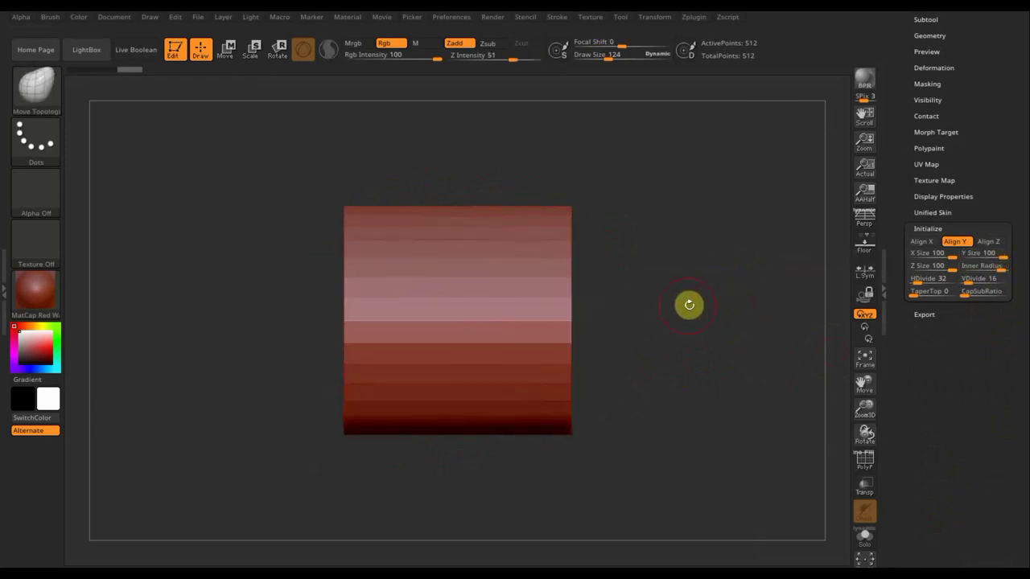
left_click_drag(1011, 91, 1003, 239)
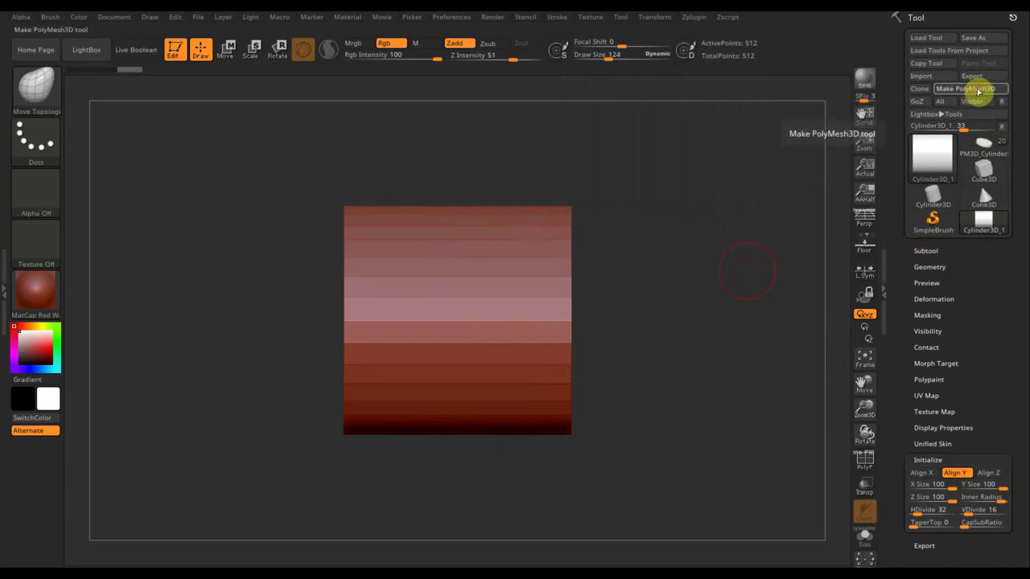
Step: Make the ring a PolyMesh3D, export it as the OBJ file 'очки', then open LightBox
left_click(973, 89)
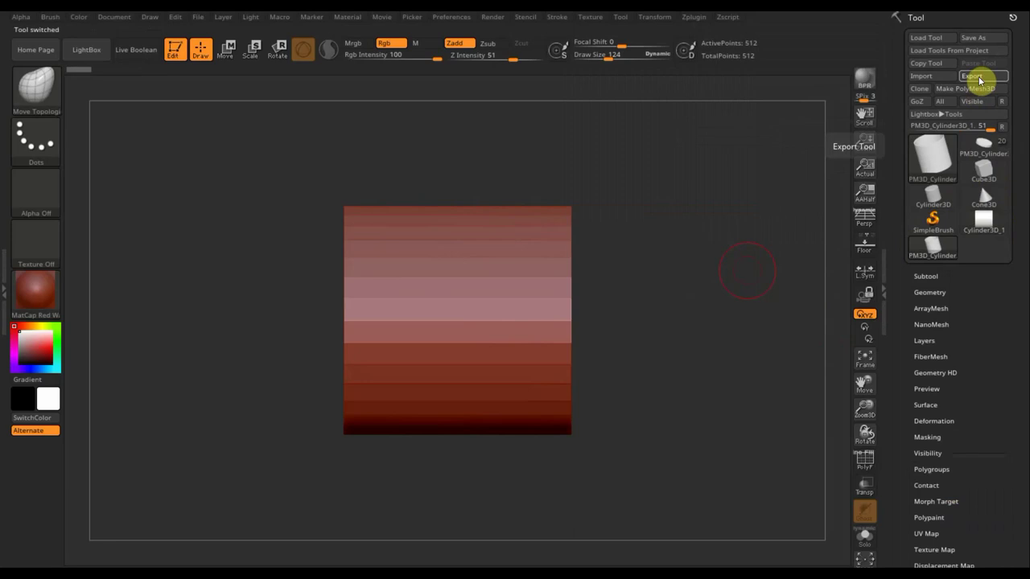
left_click(980, 77)
type("очки")
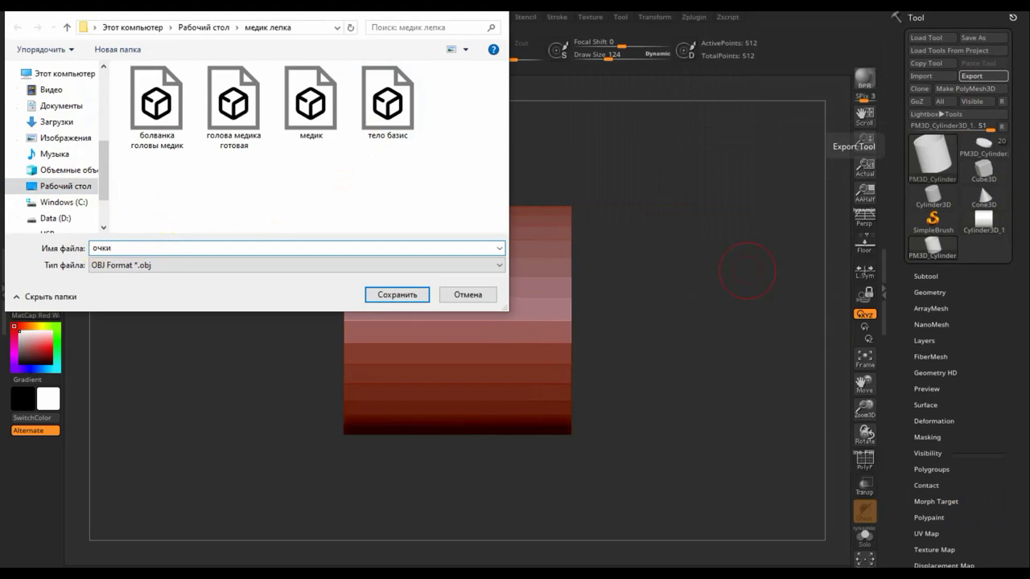
key("Return")
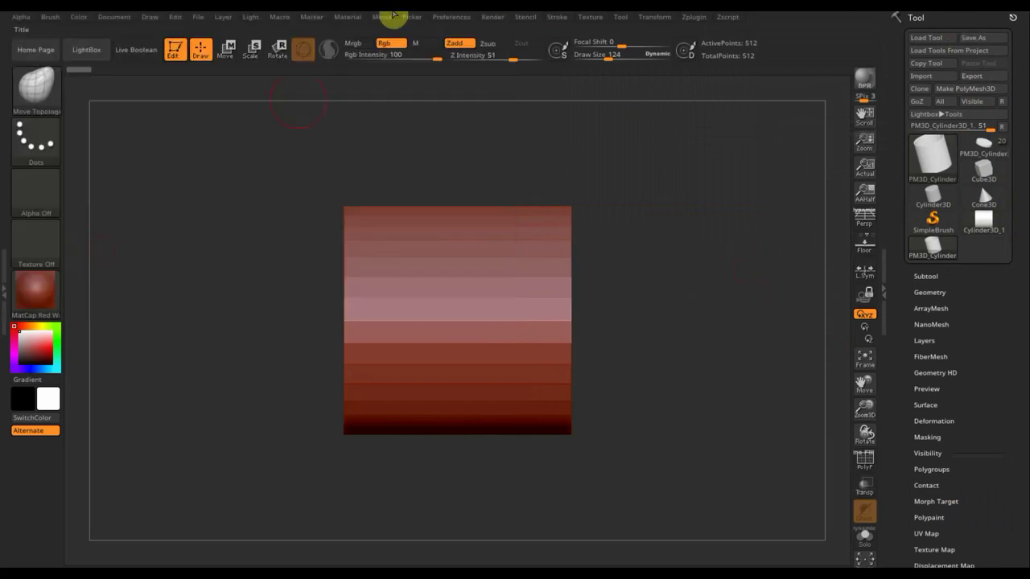
left_click(86, 50)
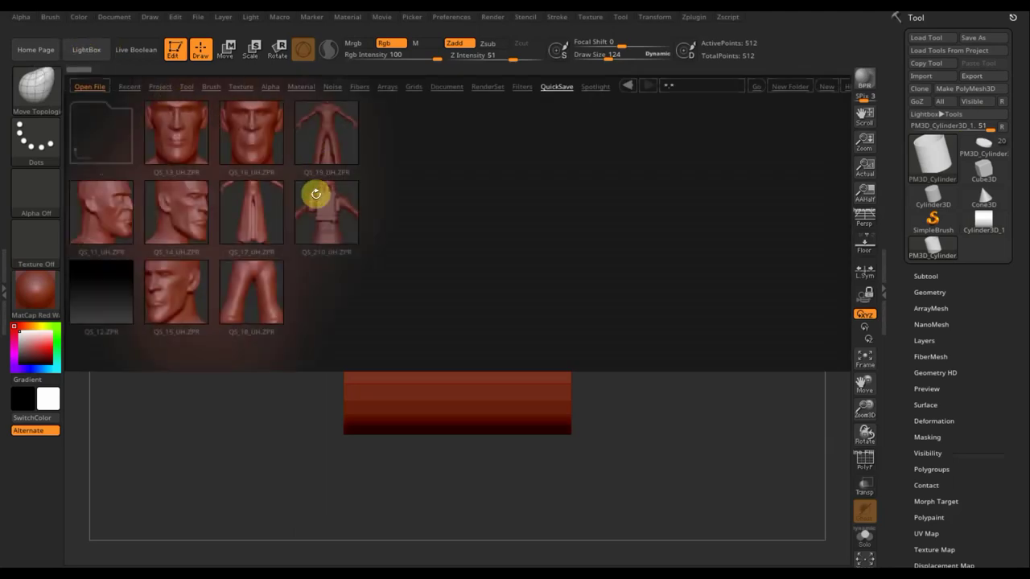
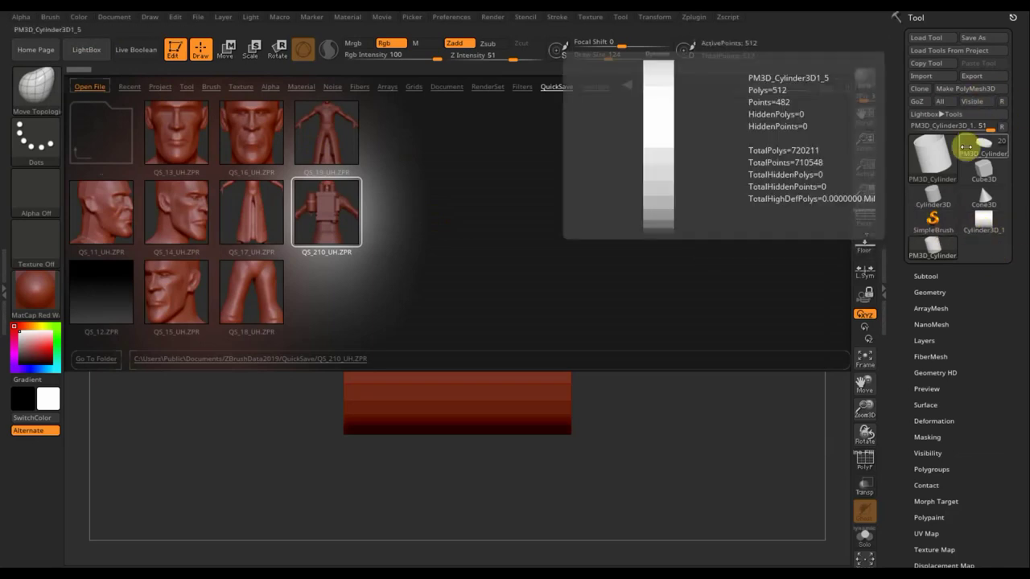
Step: Reopen the QS_210_UH.ZPR quicksave without saving the current project
double_click(324, 202)
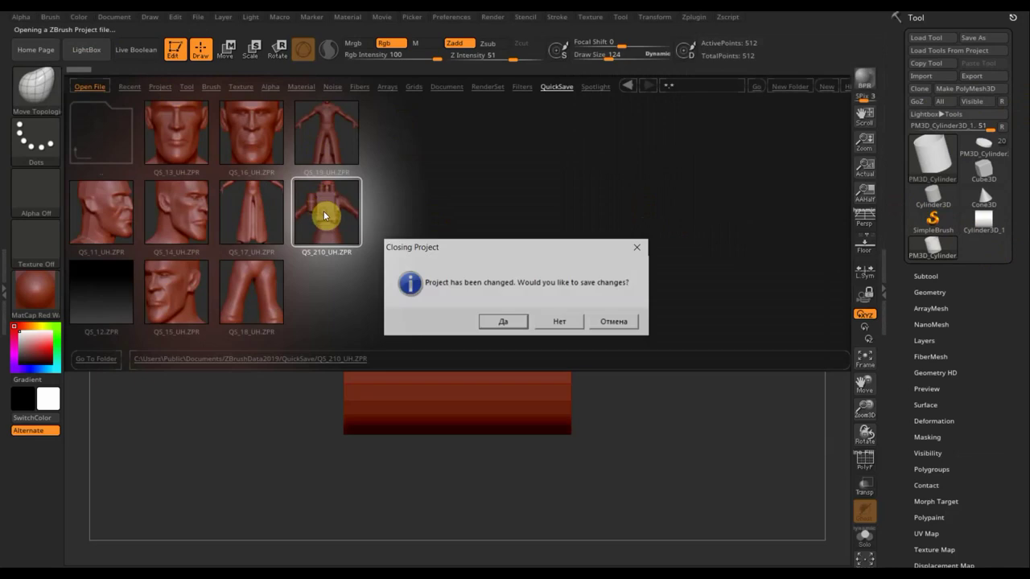
left_click(563, 326)
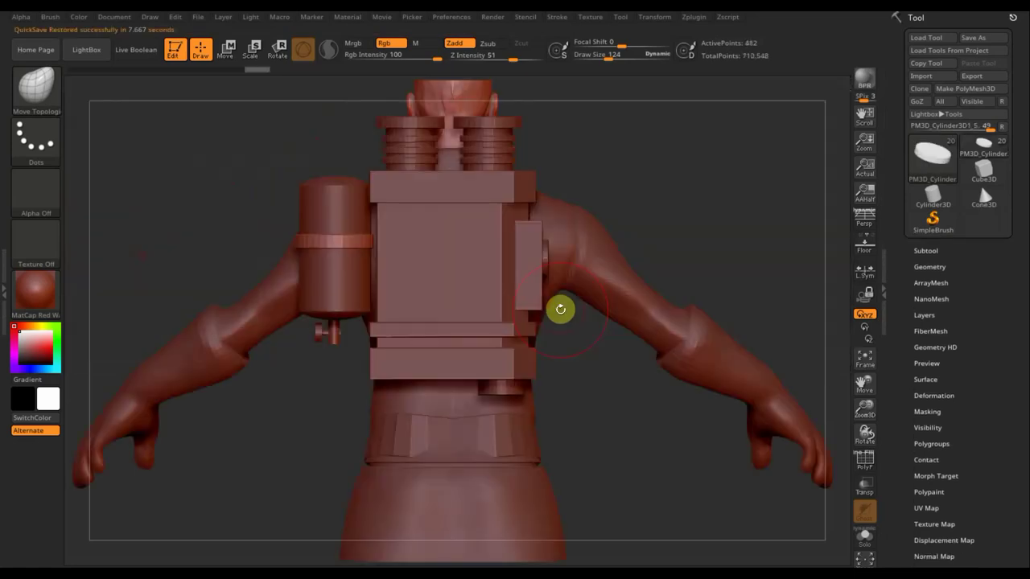
Step: Turn to a side view and duplicate the PM3D_Cylinder3D1_4 subtool as PM3D_Cylinder3D1_6
mouse_move(756, 198)
left_mouse_down()
mouse_move(781, 198)
mouse_move(727, 223)
left_mouse_up()
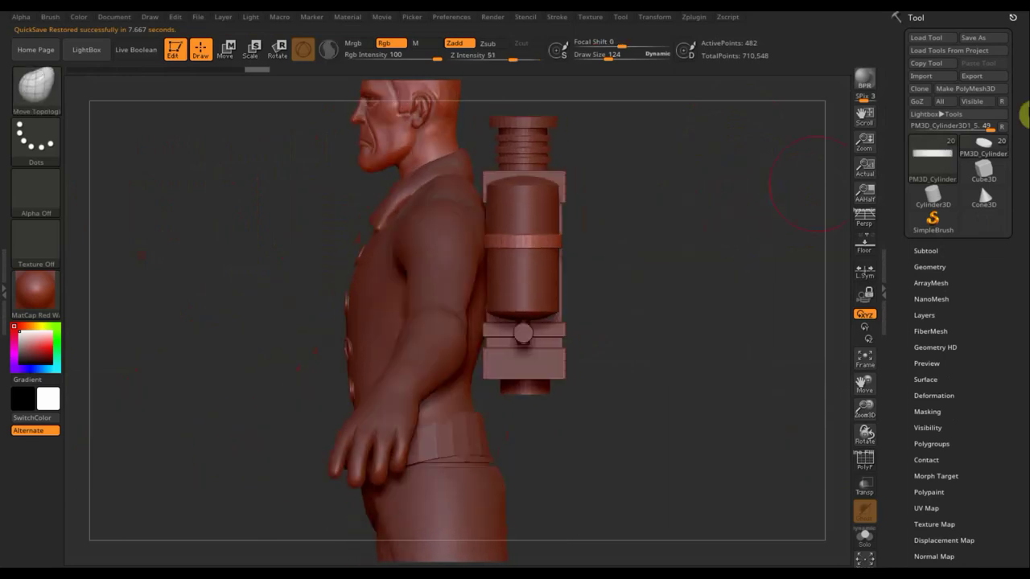
left_click(926, 251)
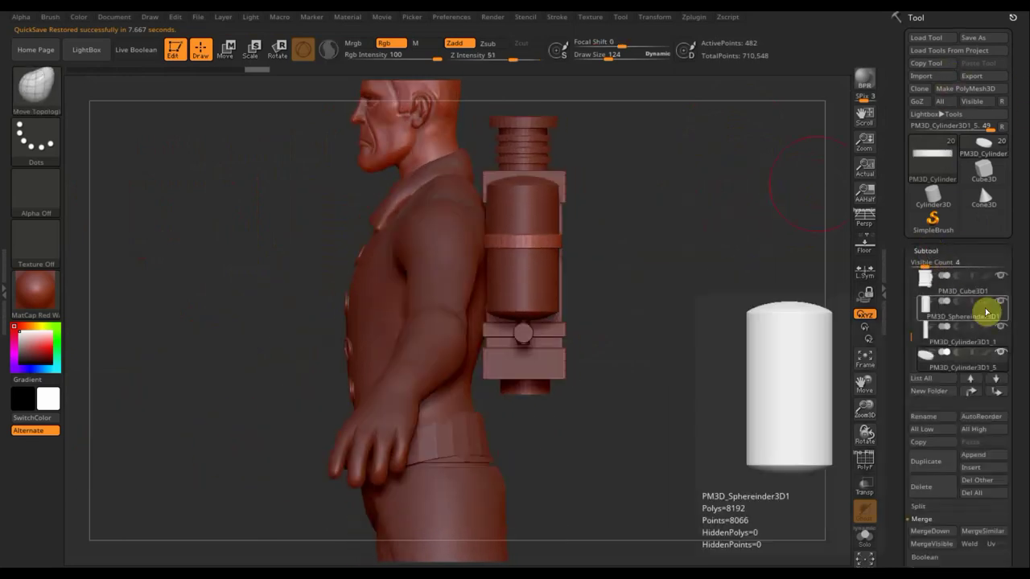
left_click(997, 384)
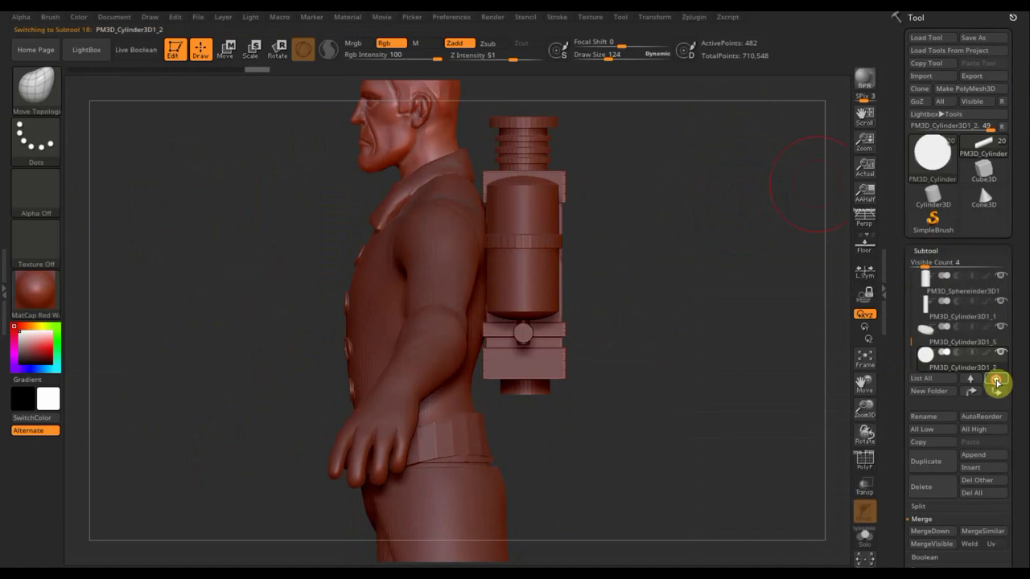
left_click(997, 384)
left_click(998, 384)
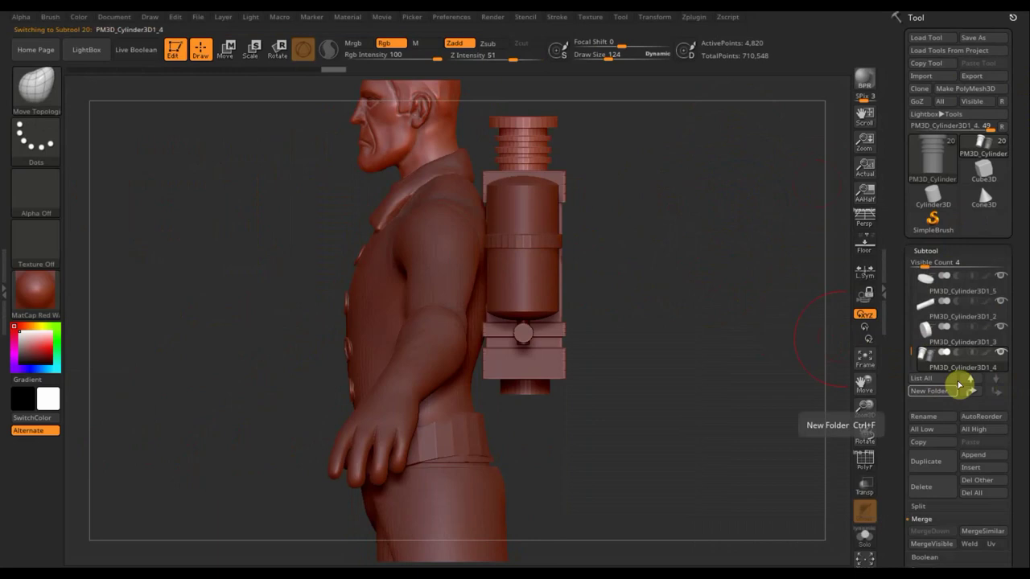
left_click(979, 457)
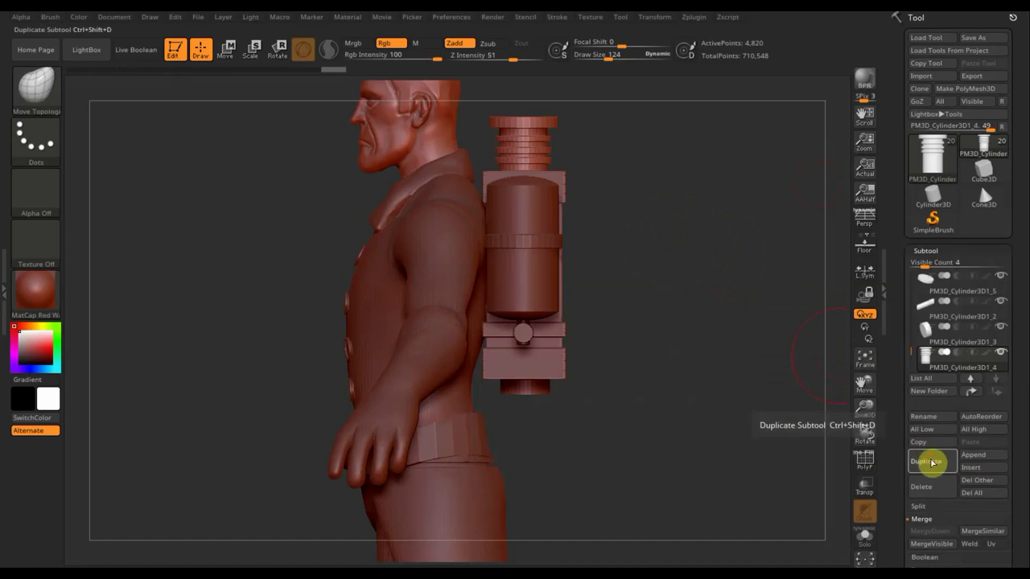
left_click(926, 461)
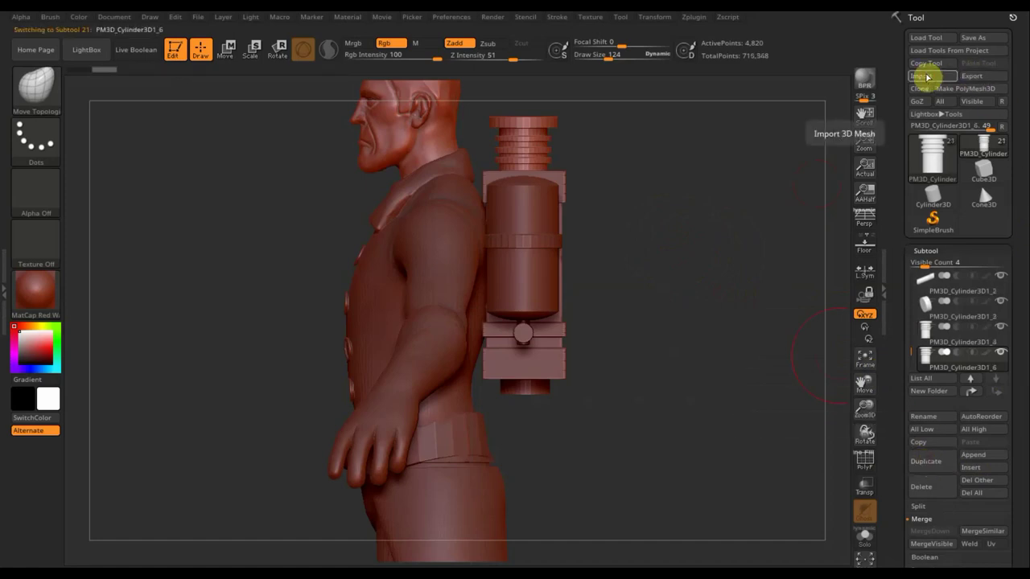
Step: Import the очки glasses mesh into the duplicated subtool
left_click(923, 76)
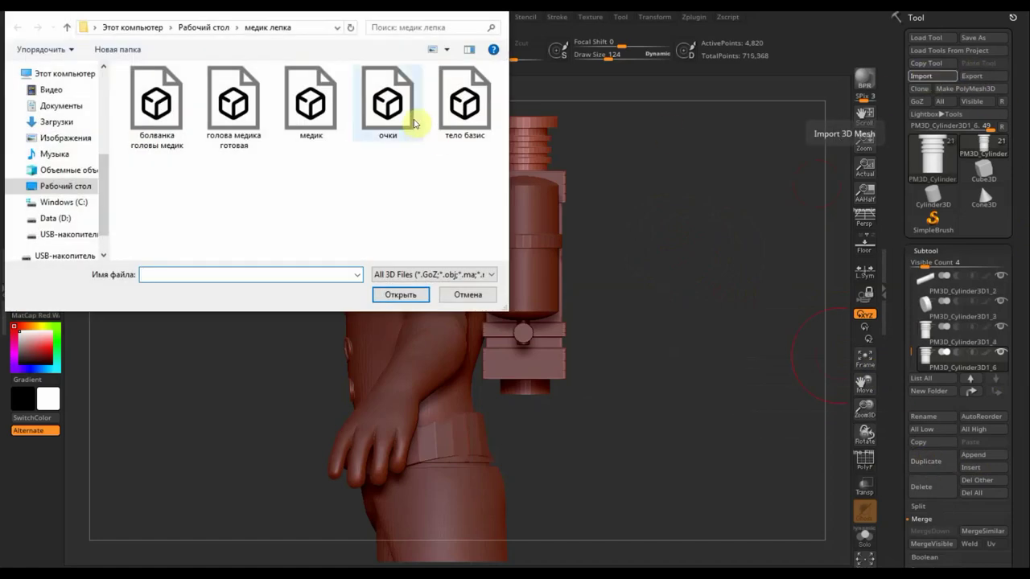
left_click(399, 129)
left_click(392, 296)
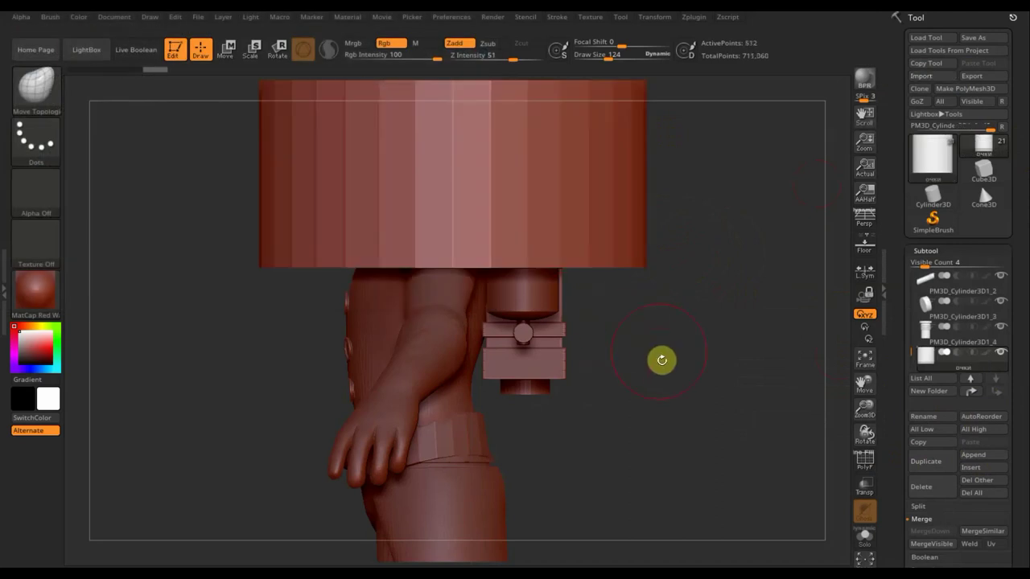
mouse_move(669, 377)
left_mouse_down("alt")
mouse_move(634, 219)
mouse_move(658, 429)
mouse_move(651, 391)
left_mouse_up("alt")
Step: Turn the glasses ring onto its side, scale it down and move it toward the face
left_click(228, 54)
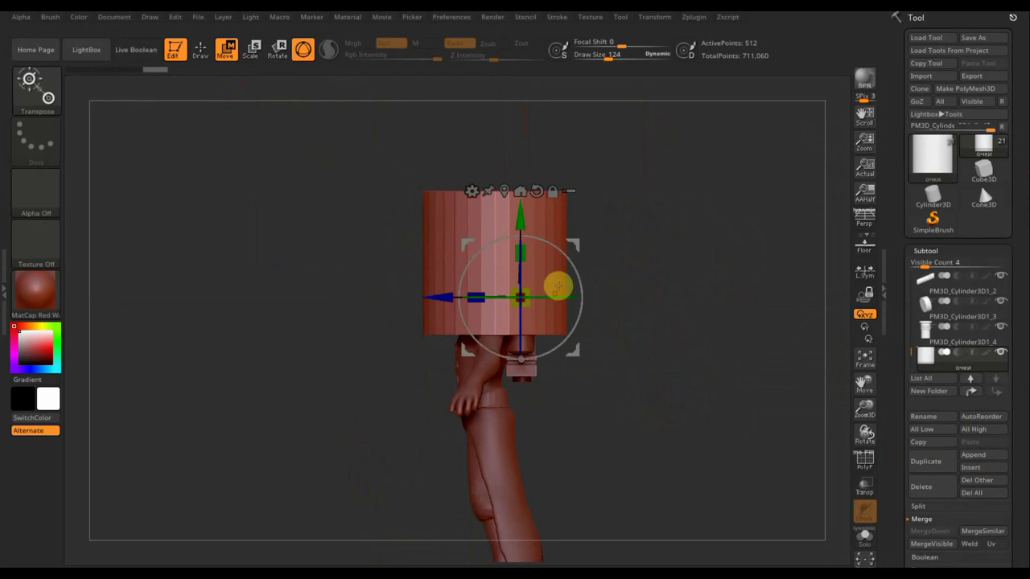
mouse_move(572, 265)
left_mouse_down()
mouse_move(528, 223)
mouse_move(475, 212)
mouse_move(494, 244)
left_mouse_up()
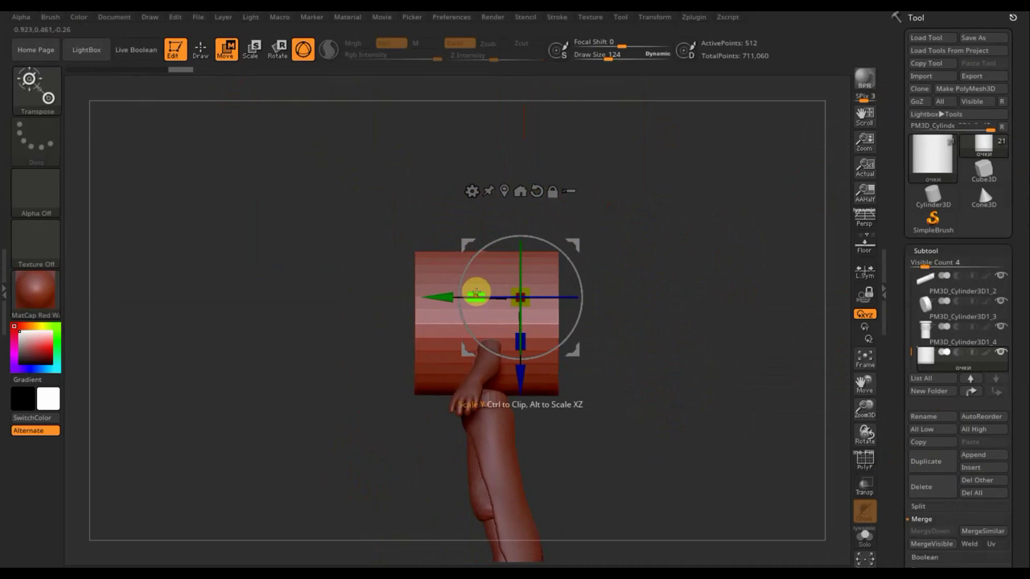
left_click_drag(476, 292, 556, 306)
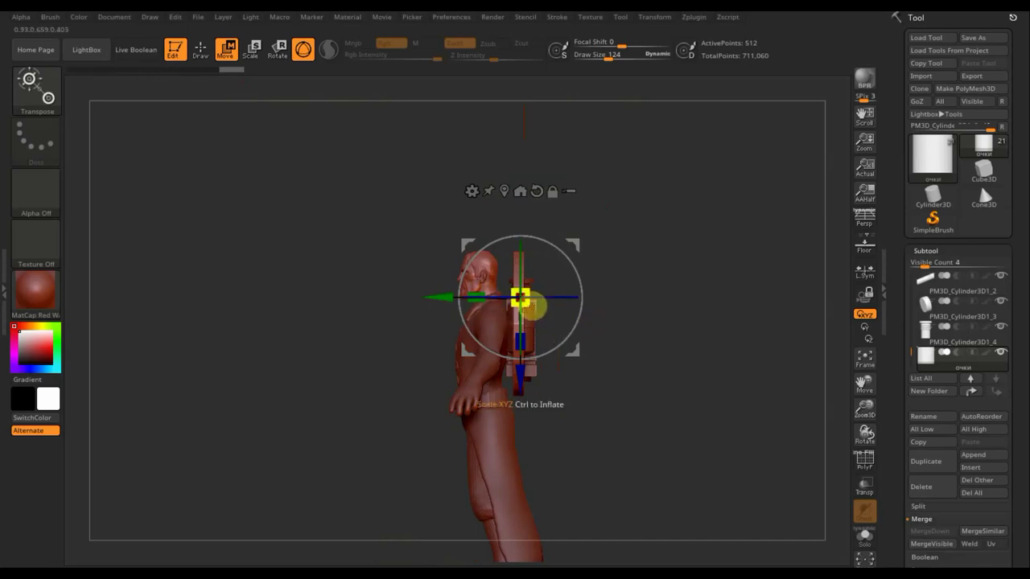
left_click_drag(532, 303, 515, 283)
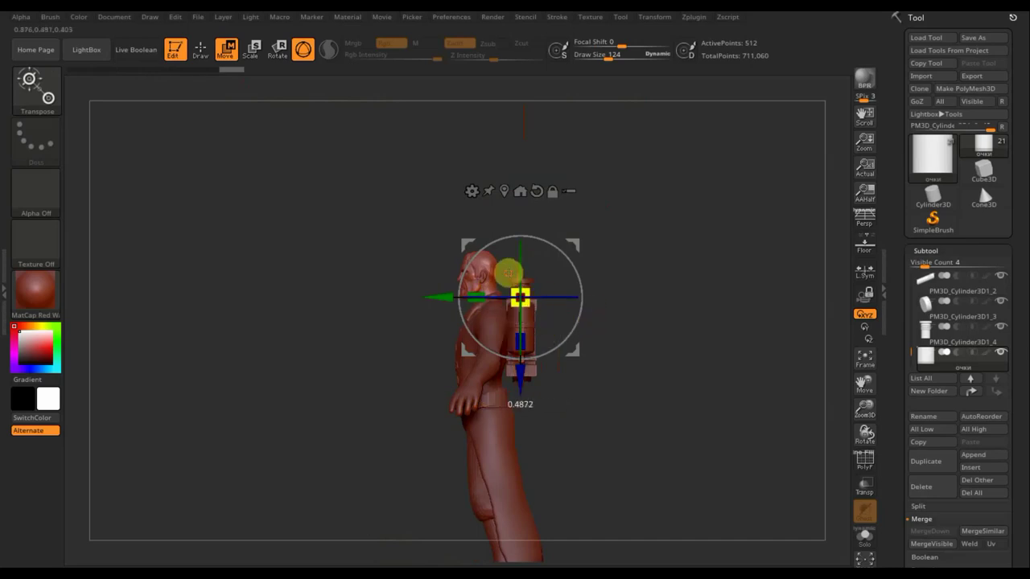
left_click_drag(443, 283, 340, 294, "alt")
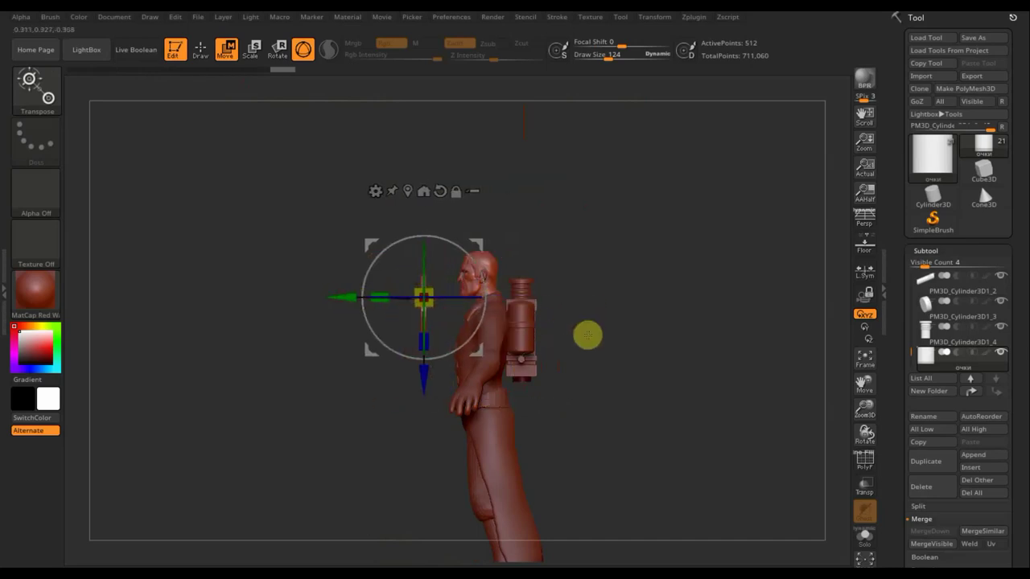
mouse_move(587, 334)
left_mouse_down()
mouse_move(650, 358)
mouse_move(671, 506)
left_mouse_up()
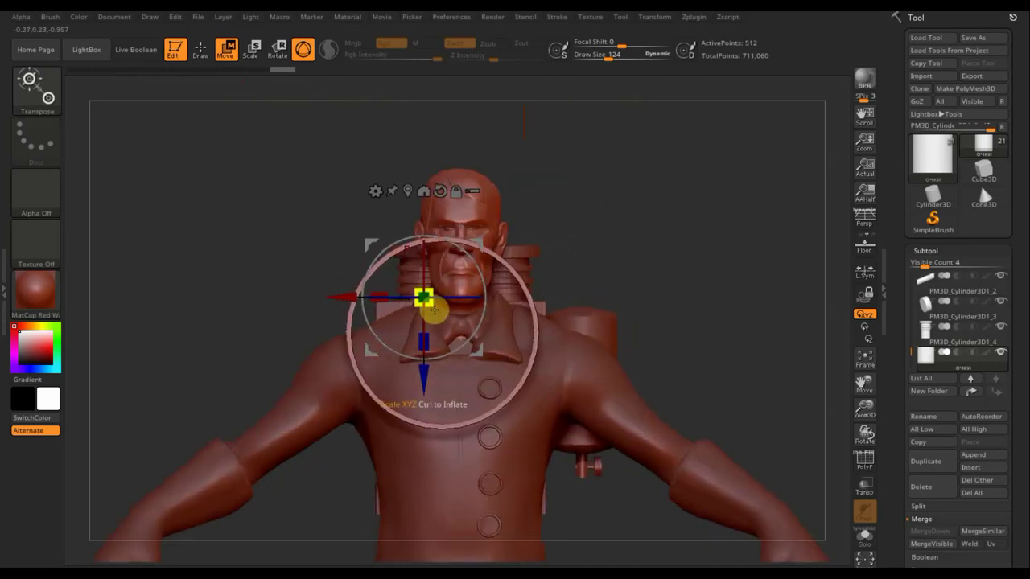
Step: Shrink the ring further and move it over the eye, checking from side and front
left_click_drag(424, 299, 374, 263)
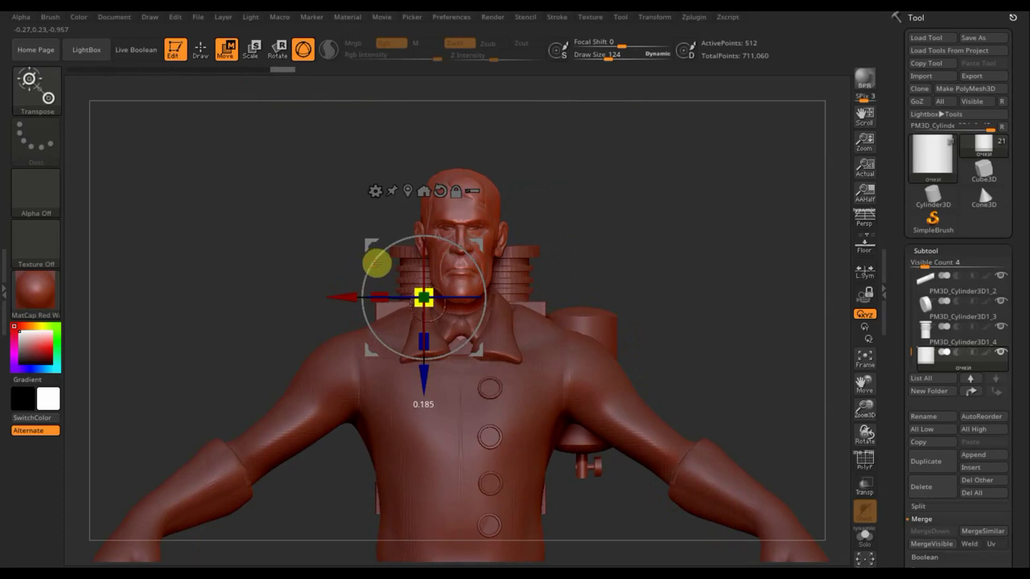
mouse_move(598, 228)
left_mouse_down()
mouse_move(657, 230)
mouse_move(657, 243)
mouse_move(695, 260)
mouse_move(687, 359)
mouse_move(716, 485)
mouse_move(690, 381)
mouse_move(725, 397)
mouse_move(669, 405)
mouse_move(685, 407)
mouse_move(701, 384)
left_mouse_up()
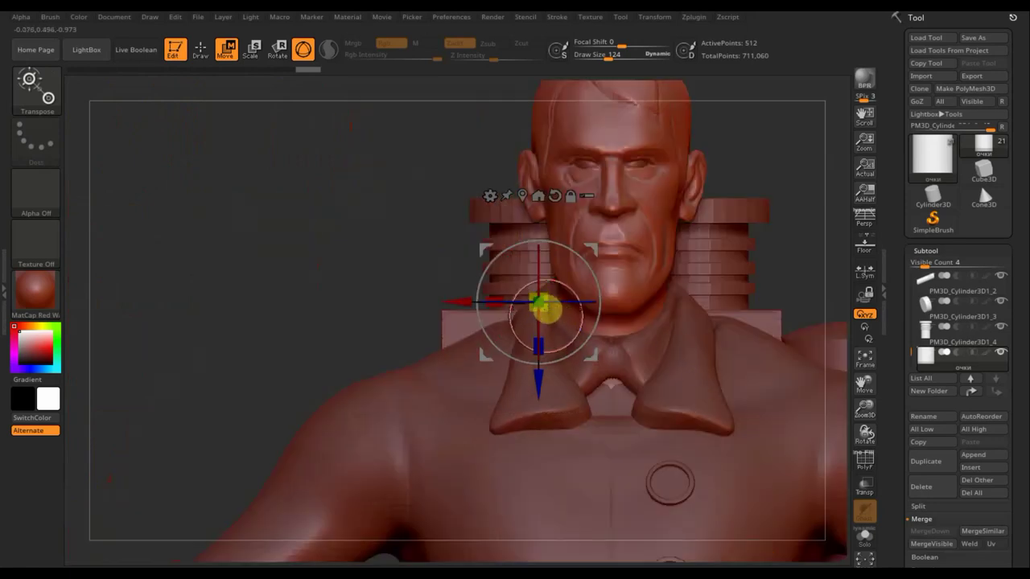
left_click_drag(540, 309, 538, 304)
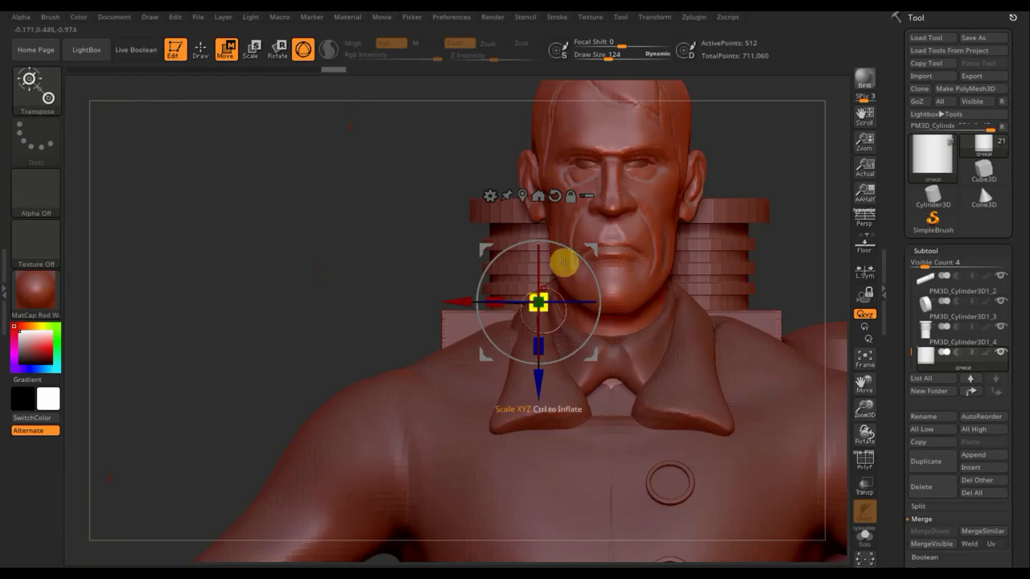
mouse_move(538, 395)
left_mouse_down()
mouse_move(543, 306)
mouse_move(486, 190)
left_mouse_up()
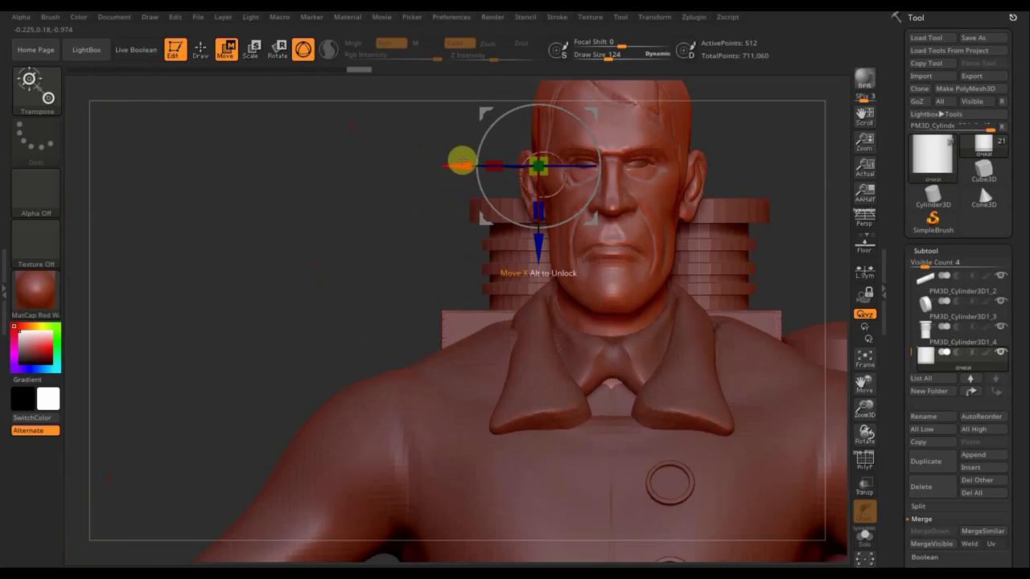
left_click_drag(468, 172, 493, 168)
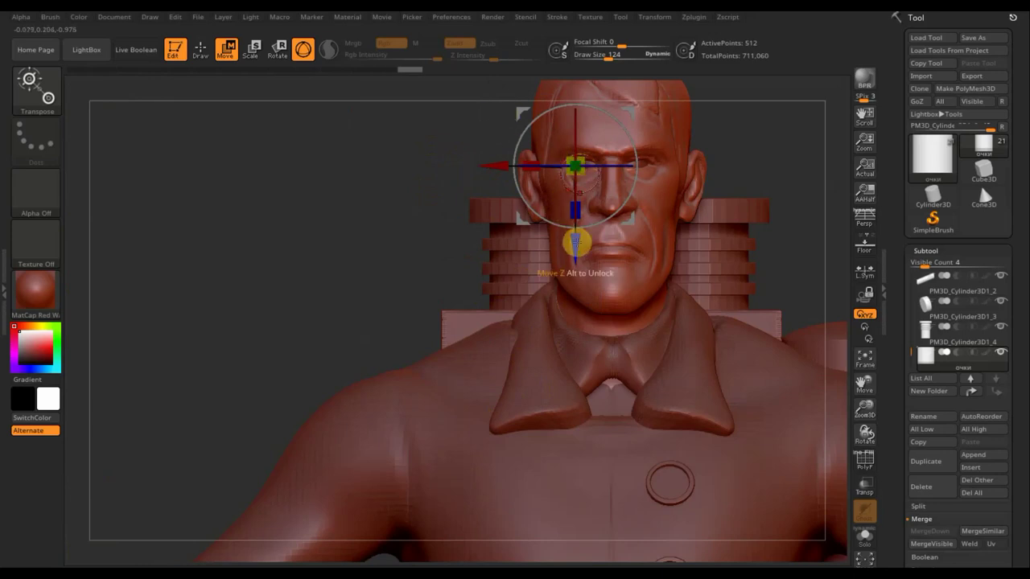
mouse_move(341, 285)
left_mouse_down()
mouse_move(553, 286)
mouse_move(590, 244)
left_mouse_up()
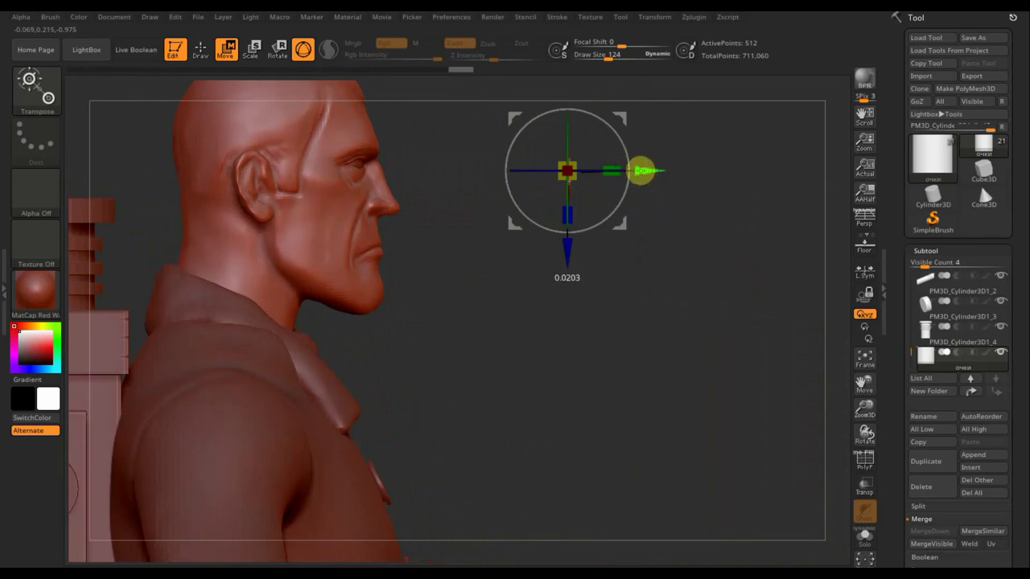
left_click_drag(627, 167, 461, 169)
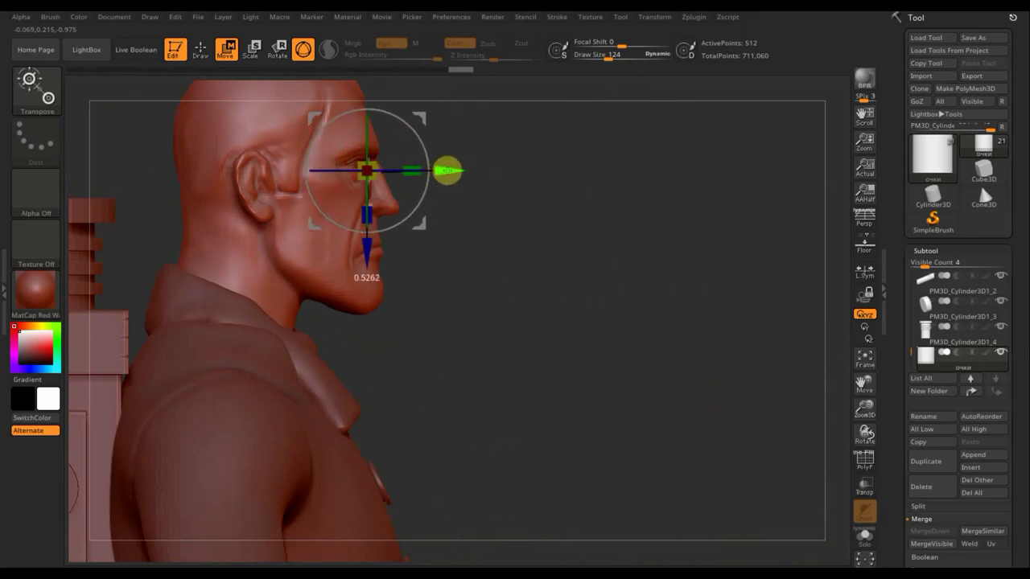
mouse_move(574, 253)
left_mouse_down()
mouse_move(518, 249)
mouse_move(602, 242)
mouse_move(660, 294)
mouse_move(683, 351)
left_mouse_up()
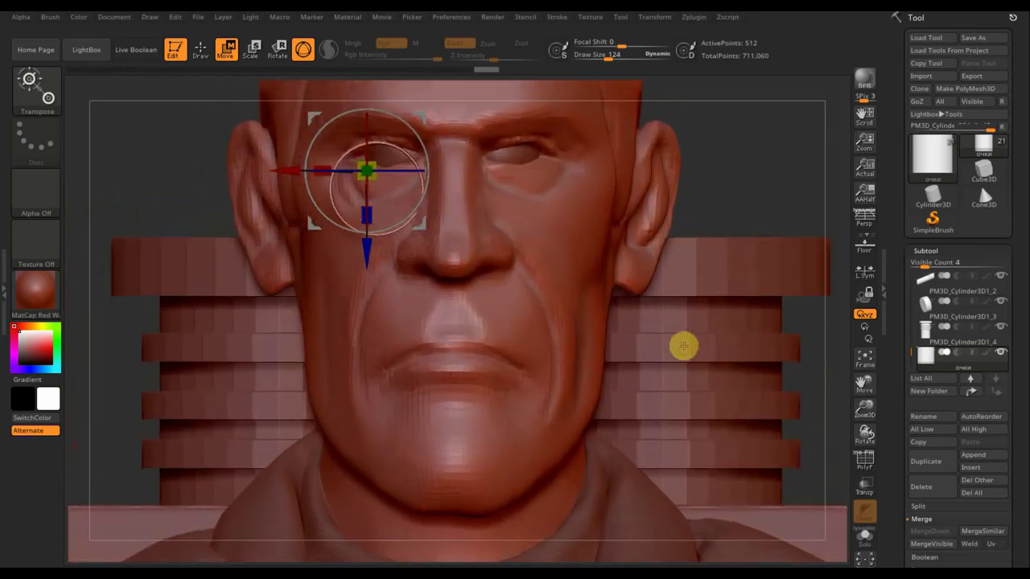
left_click_drag(1011, 501, 1015, 390)
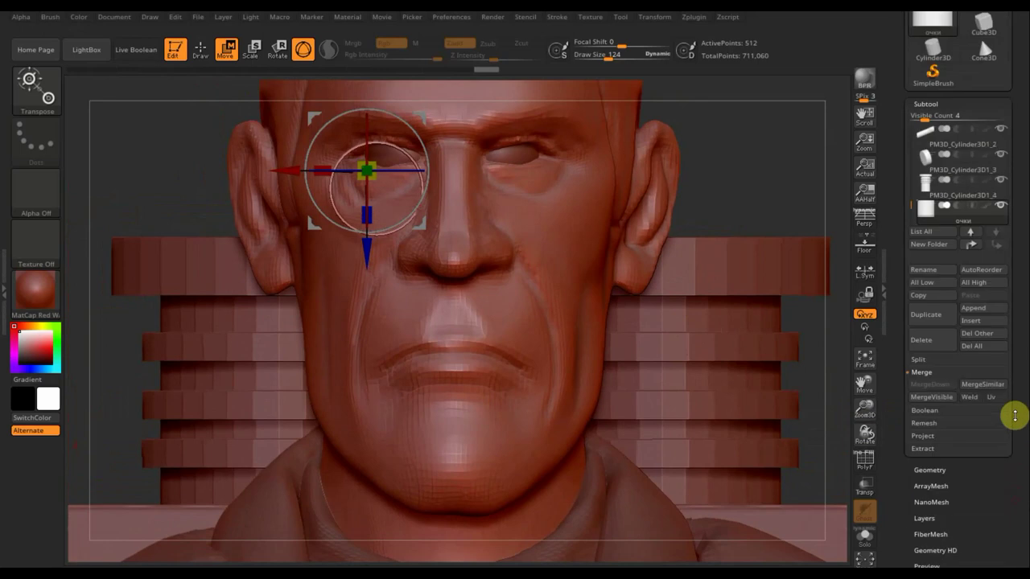
Step: Thin the eye ring's rim with a negative Deformation Inflate value, undoing one overshoot
scroll(984, 409, "down", 2)
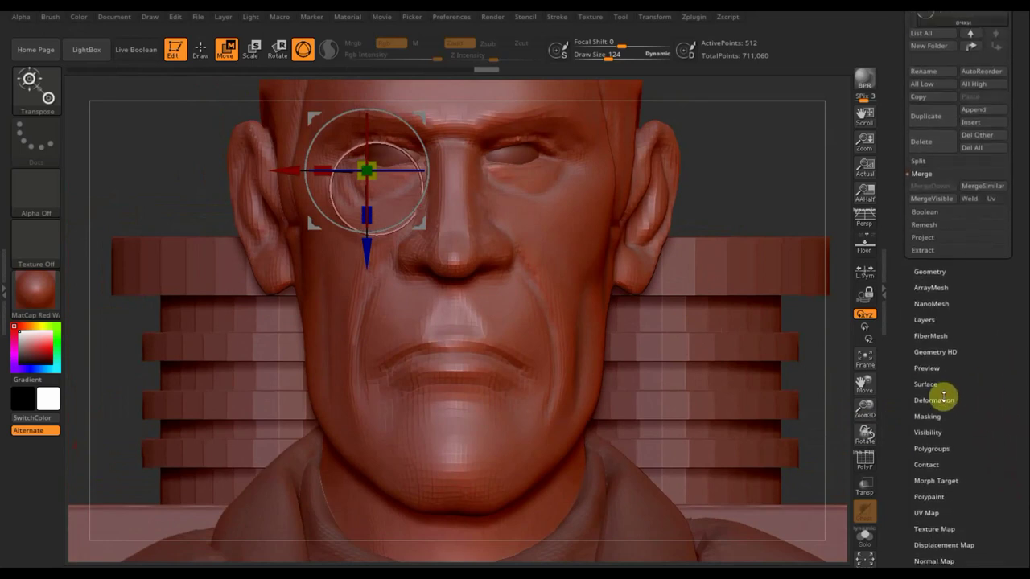
left_click(941, 401)
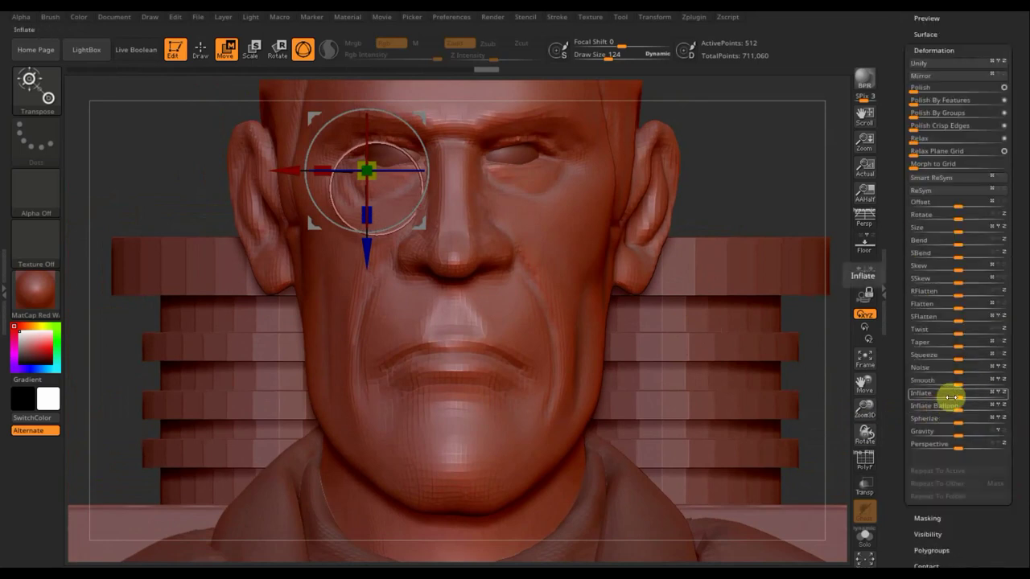
left_click_drag(952, 397, 963, 396)
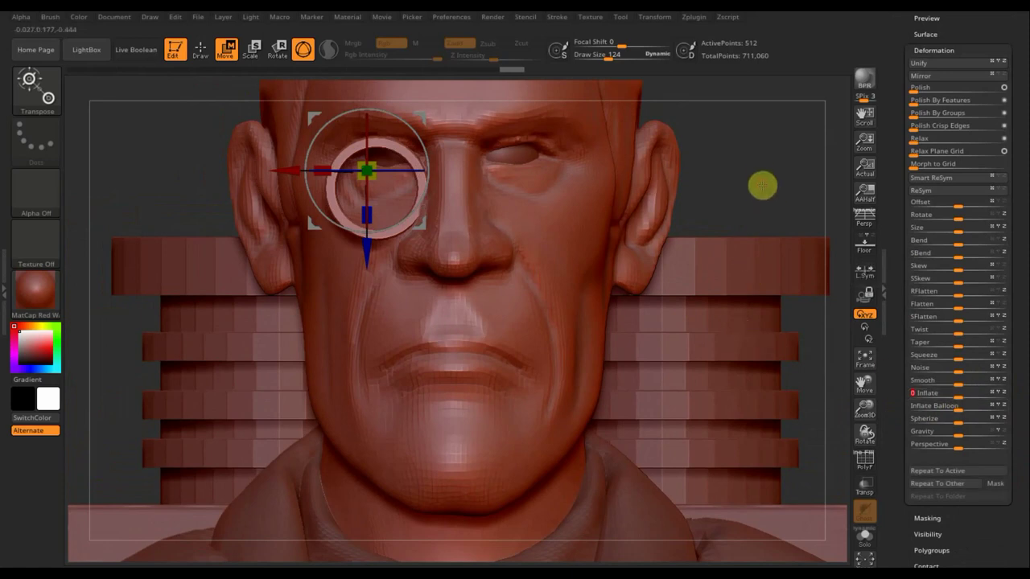
left_click_drag(748, 185, 818, 177)
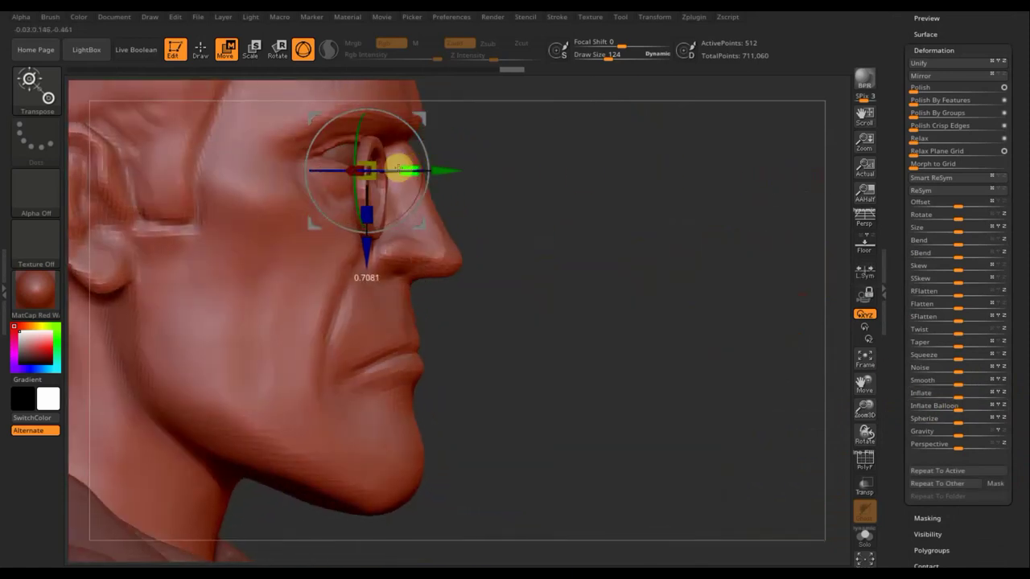
left_click_drag(561, 228, 506, 230)
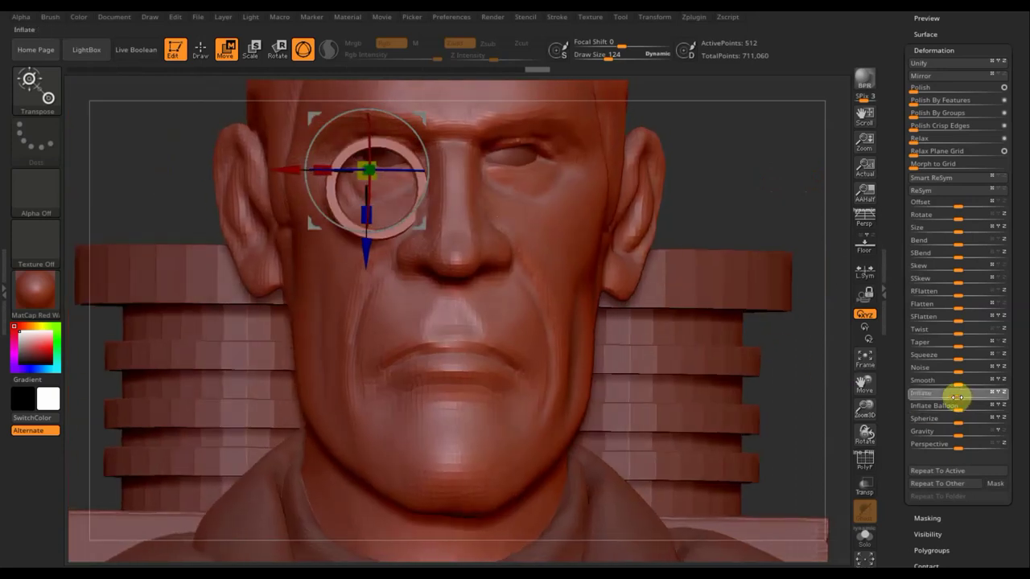
left_click_drag(957, 397, 950, 396)
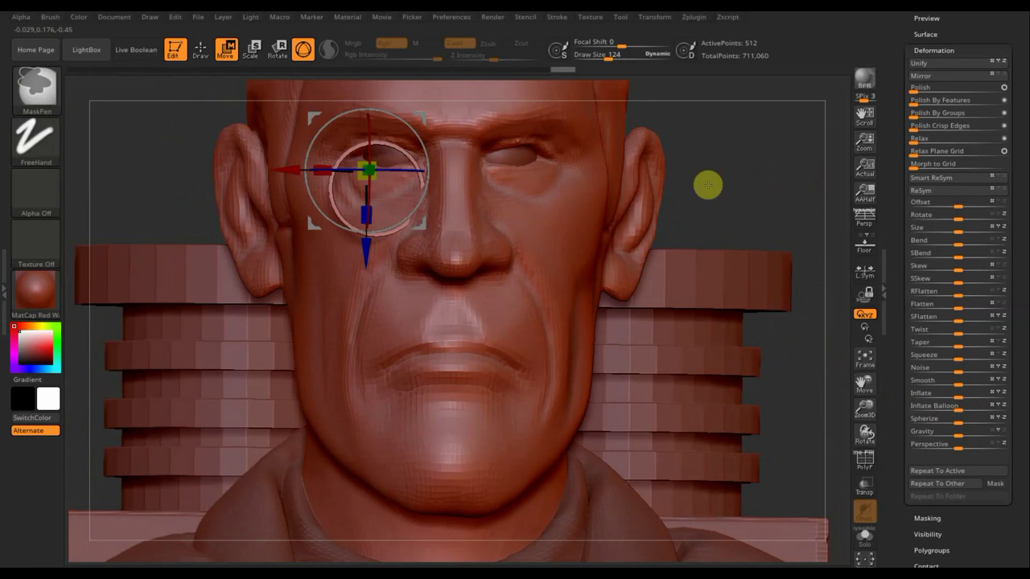
key("ctrl+z")
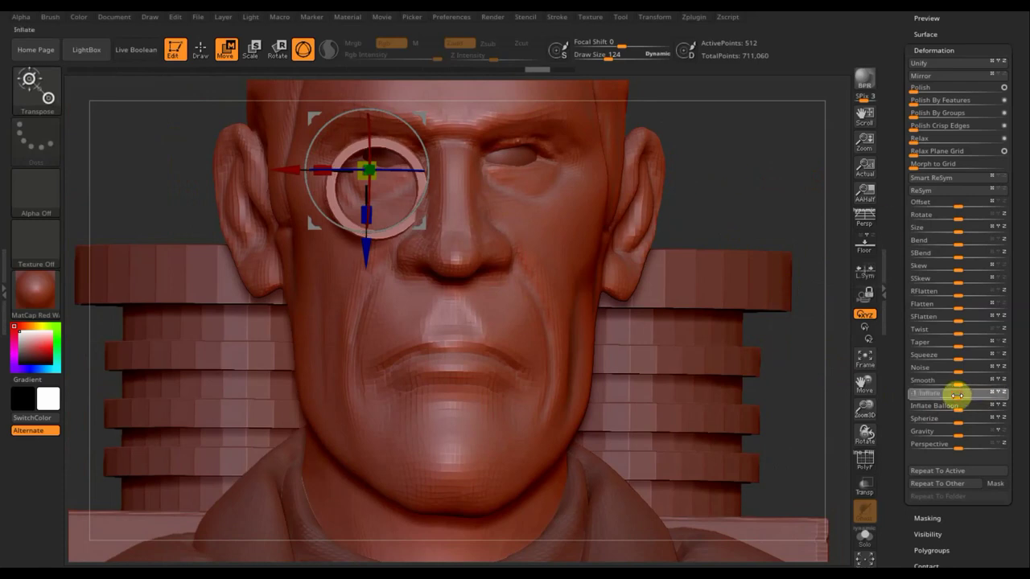
left_click_drag(958, 395, 955, 395)
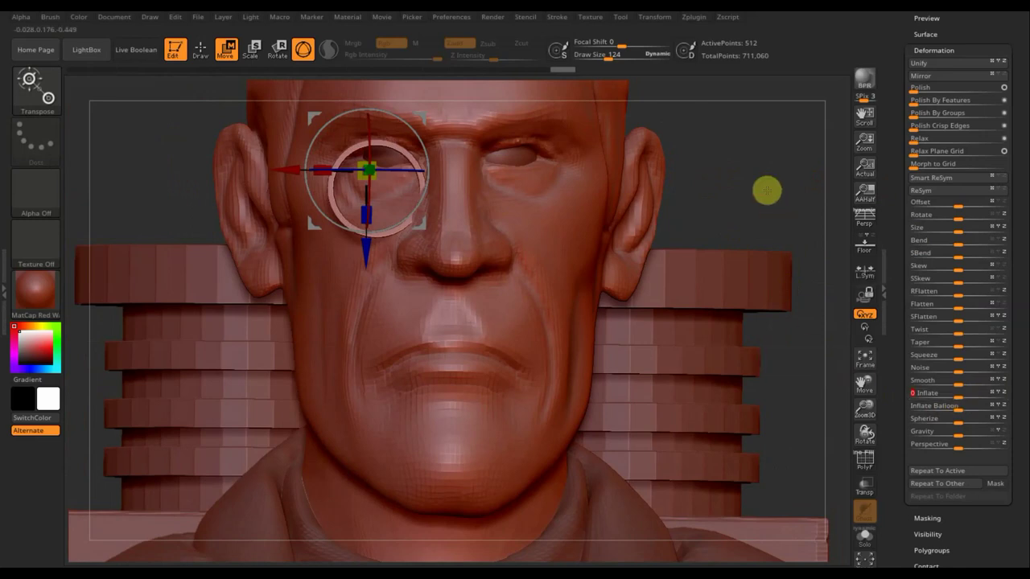
left_click_drag(679, 228, 802, 227)
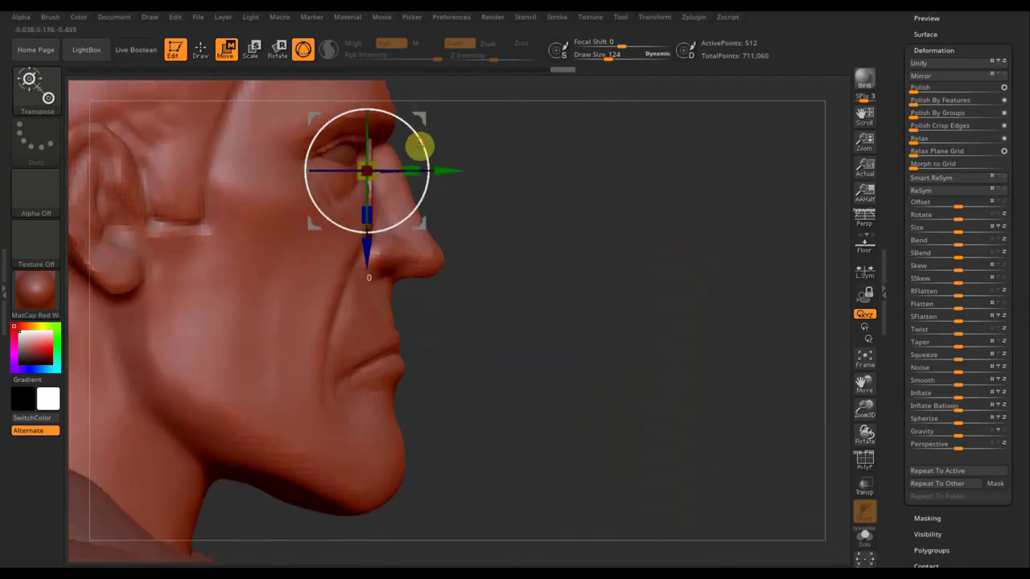
Step: Tilt the eye ring to follow the angle of the face
left_click_drag(419, 146, 467, 218)
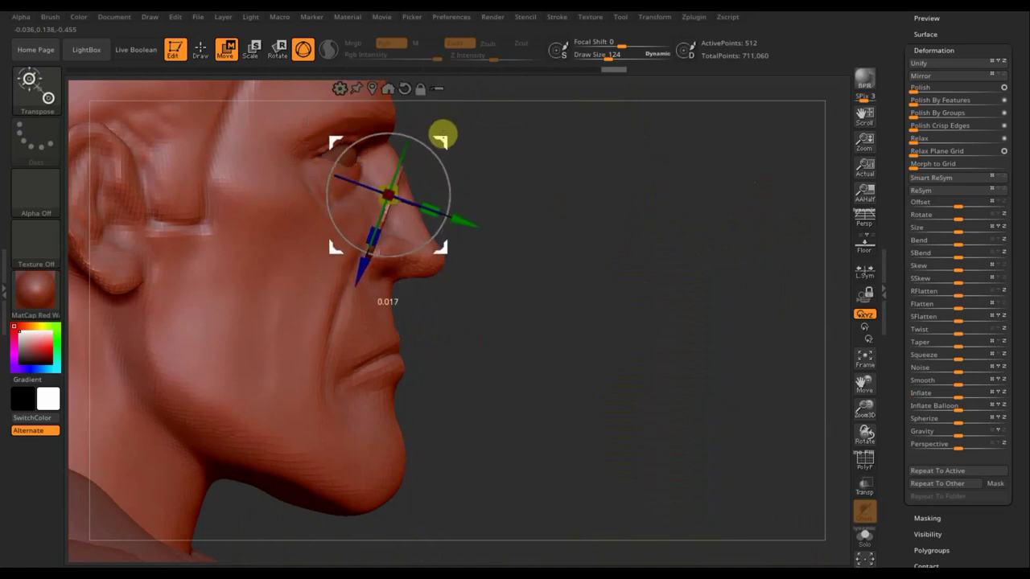
mouse_move(455, 137)
left_mouse_down()
mouse_move(644, 204)
mouse_move(628, 200)
mouse_move(191, 340)
mouse_move(209, 352)
mouse_move(668, 243)
mouse_move(692, 216)
left_mouse_up()
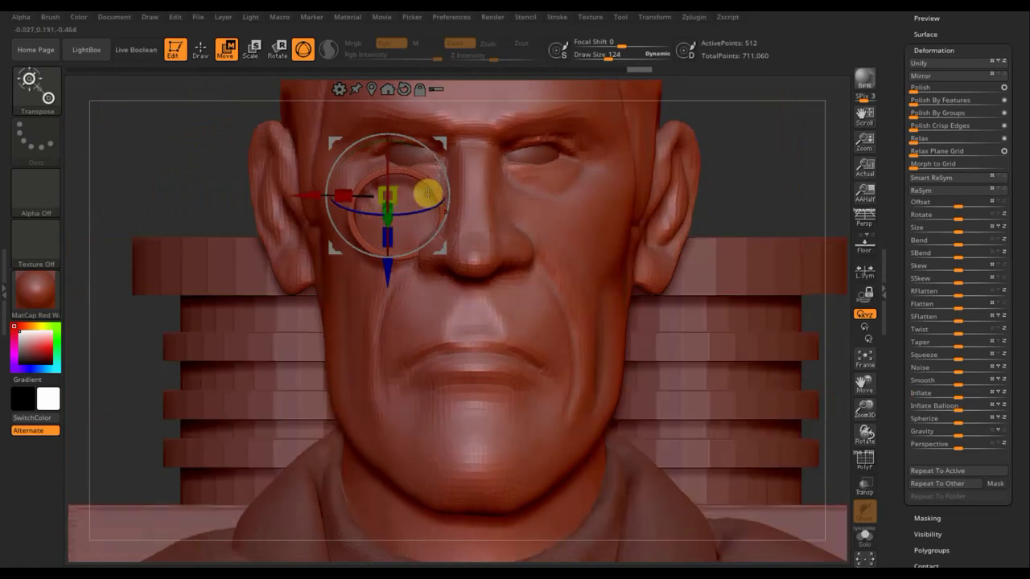
left_click_drag(387, 265, 385, 265)
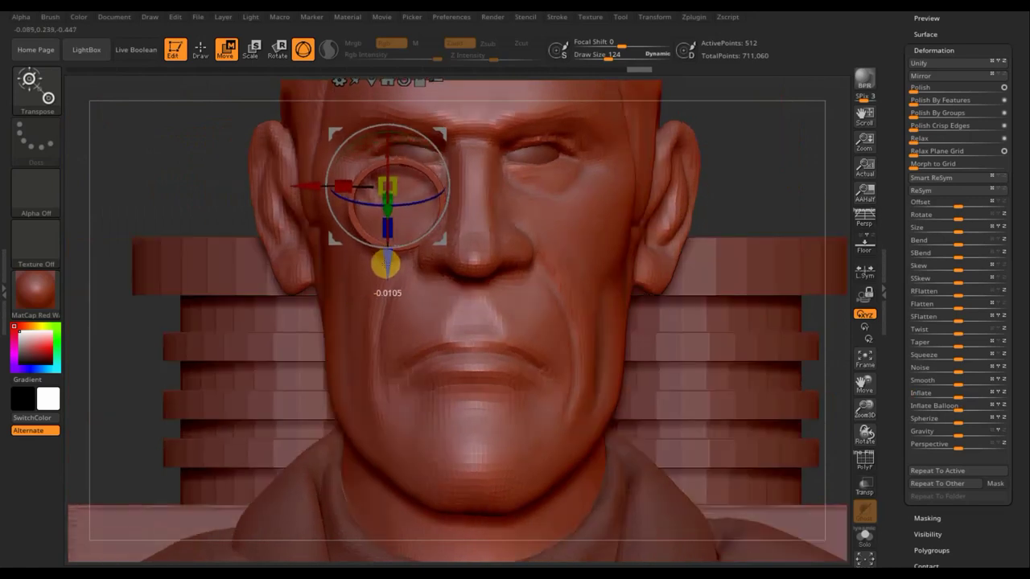
left_click_drag(152, 138, 547, 221)
left_click_drag(693, 221, 690, 221, "shift")
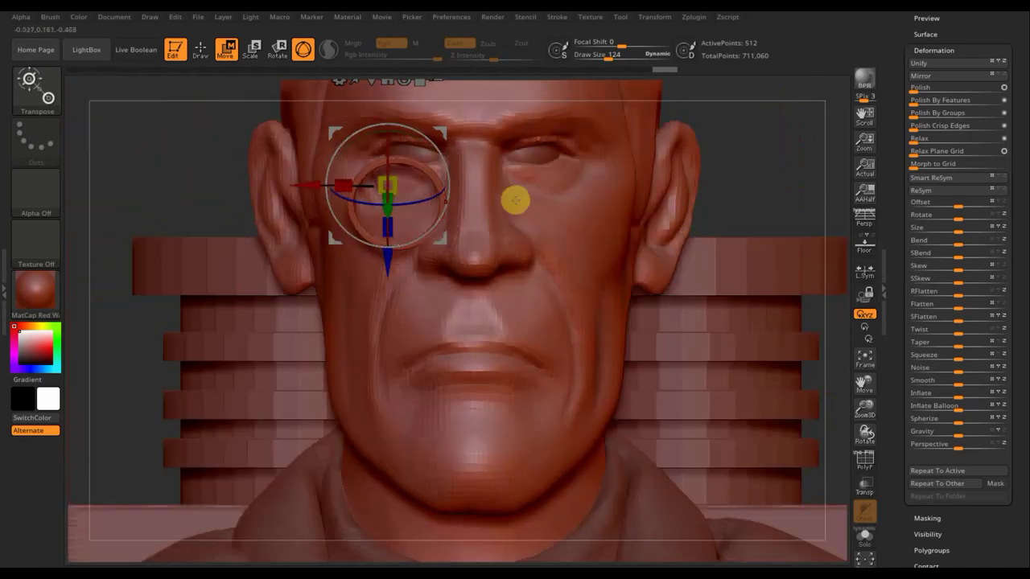
Step: Duplicate the eye ring, move the copy onto the nose bridge and shrink it
scroll(1016, 147, "up", 5)
scroll(982, 161, "up", 1)
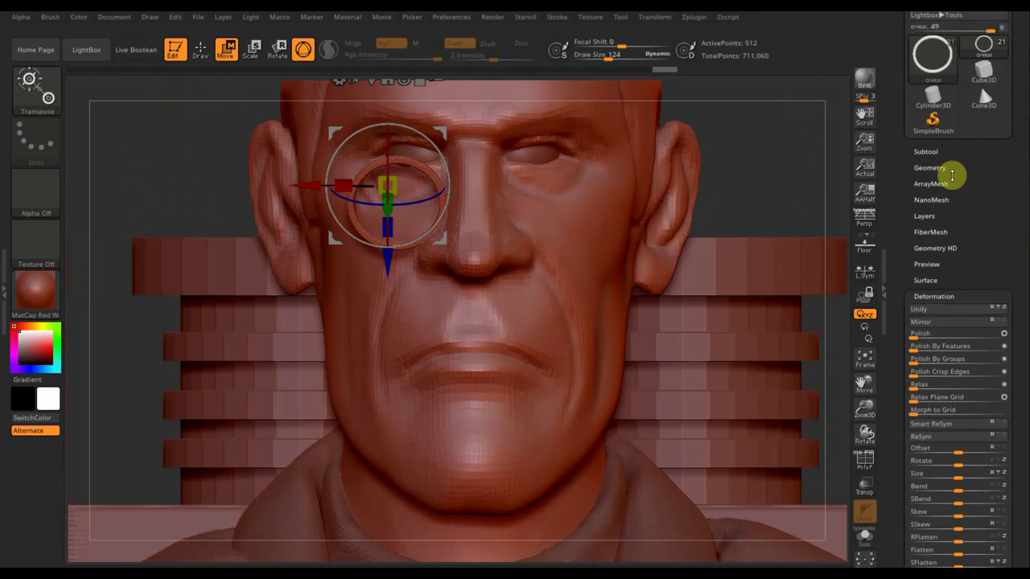
left_click(927, 151)
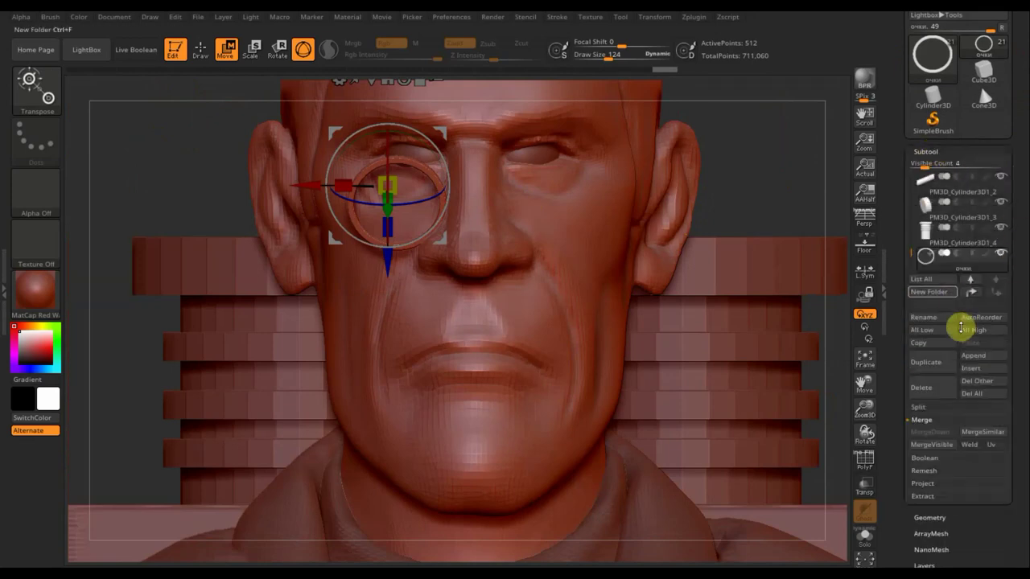
left_click(935, 362)
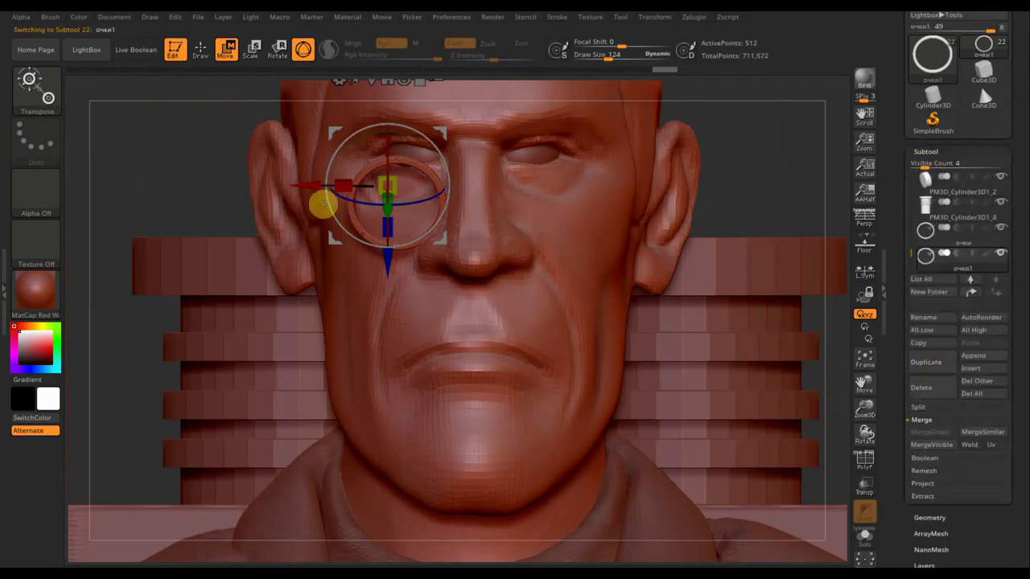
left_click_drag(306, 184, 387, 211)
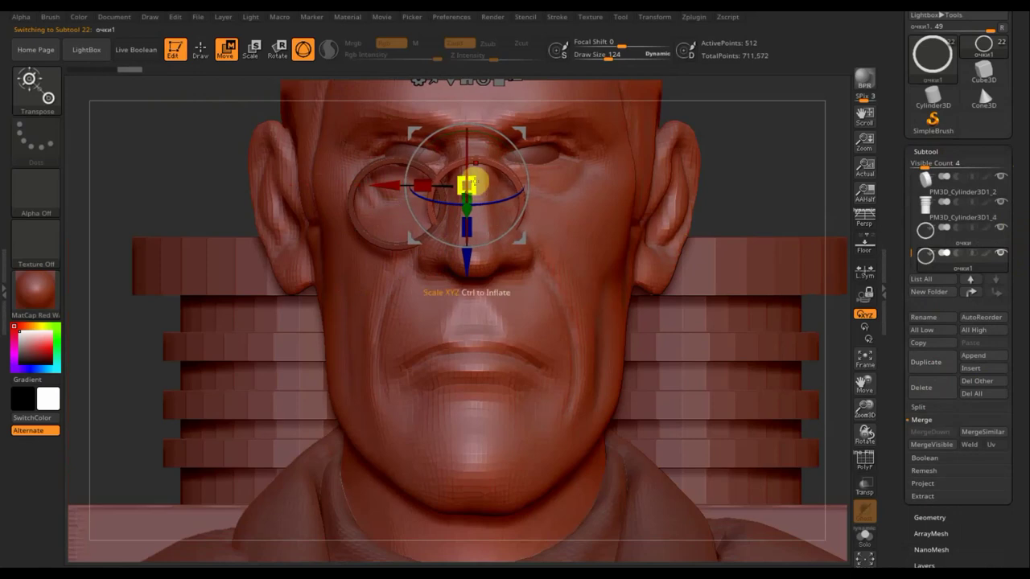
left_click_drag(477, 189, 470, 186)
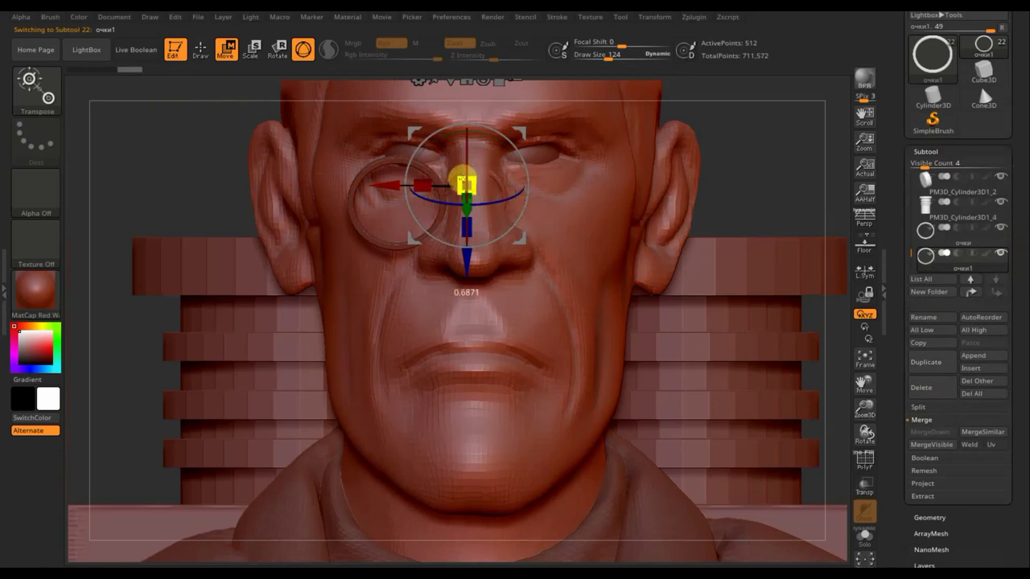
left_click_drag(462, 181, 481, 168)
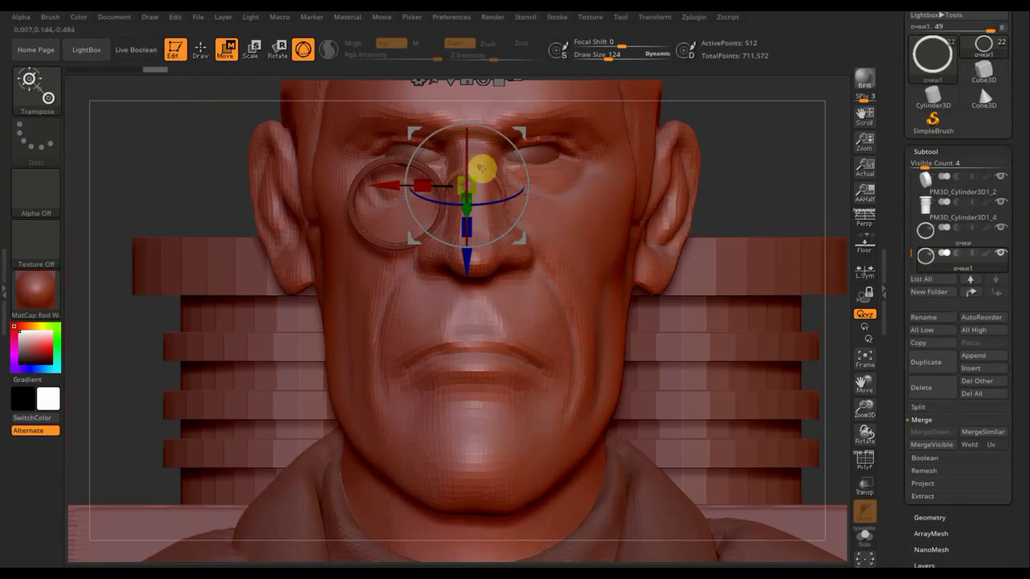
mouse_move(743, 161)
left_mouse_down()
mouse_move(591, 162)
mouse_move(635, 182)
left_mouse_up()
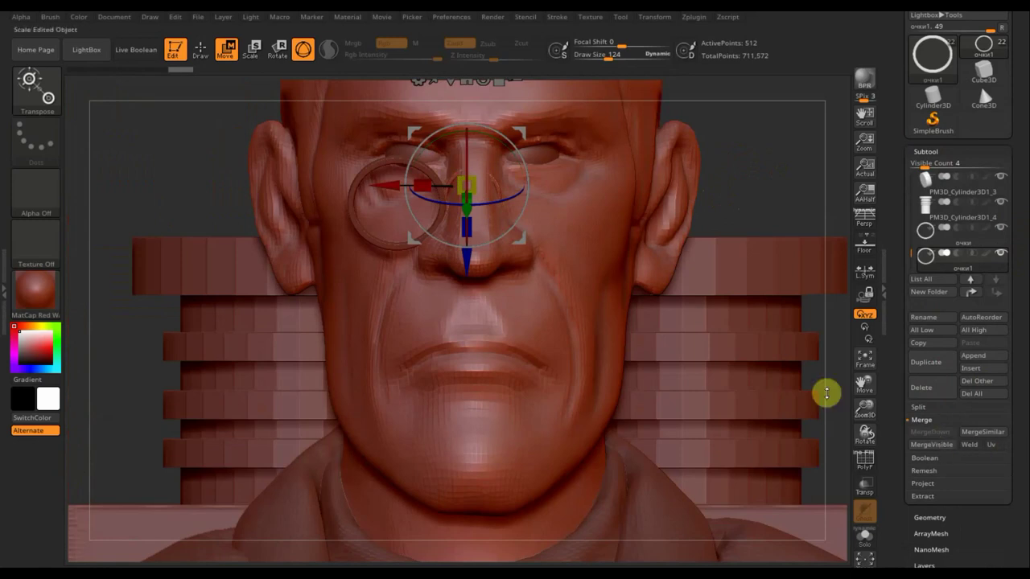
left_click(200, 50)
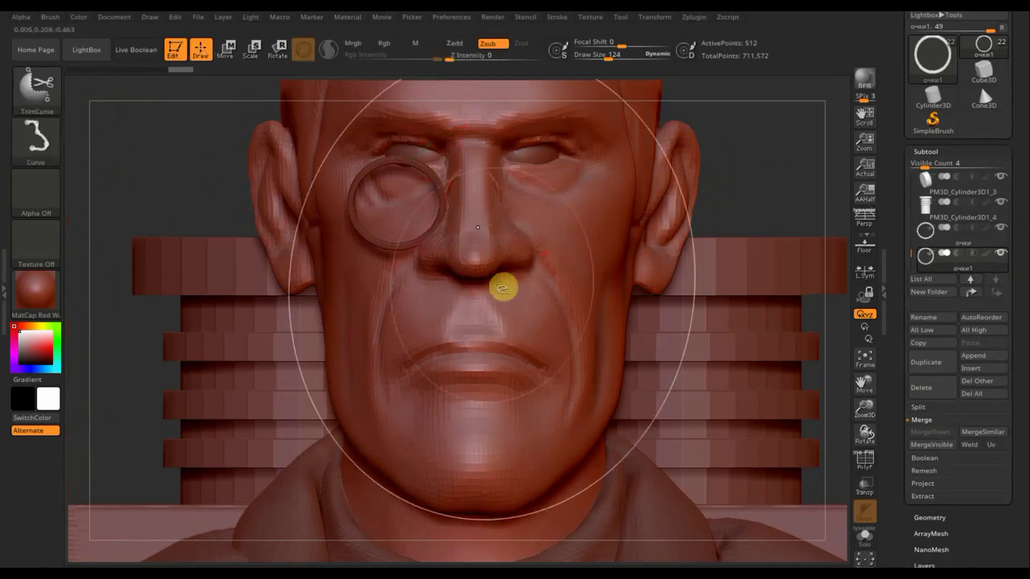
Step: Trim the nose ring copy to an upper arc using TrimRect at Draw Size 5
left_click_drag(609, 55, 592, 59)
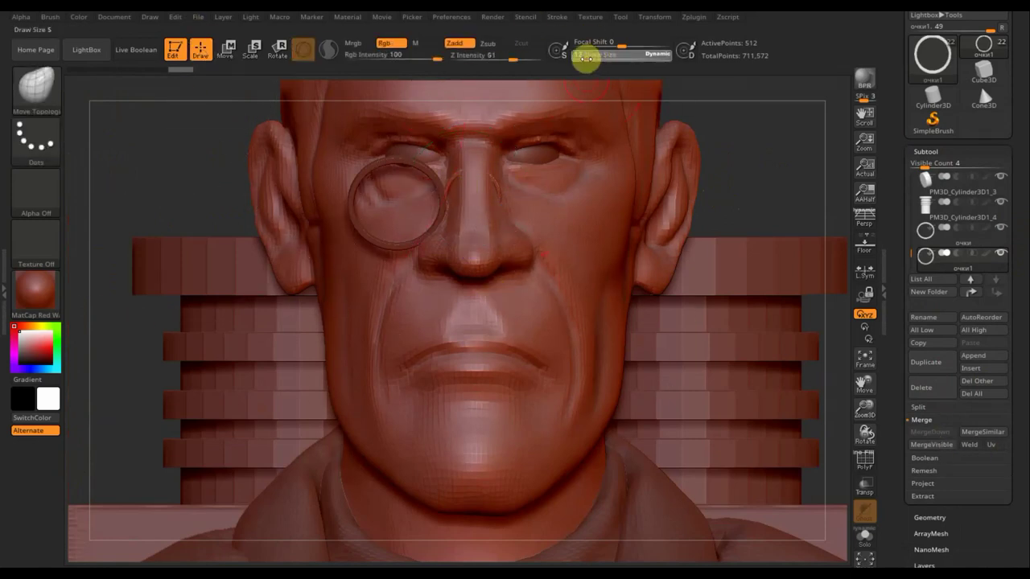
left_click(40, 85, "ctrl+shift")
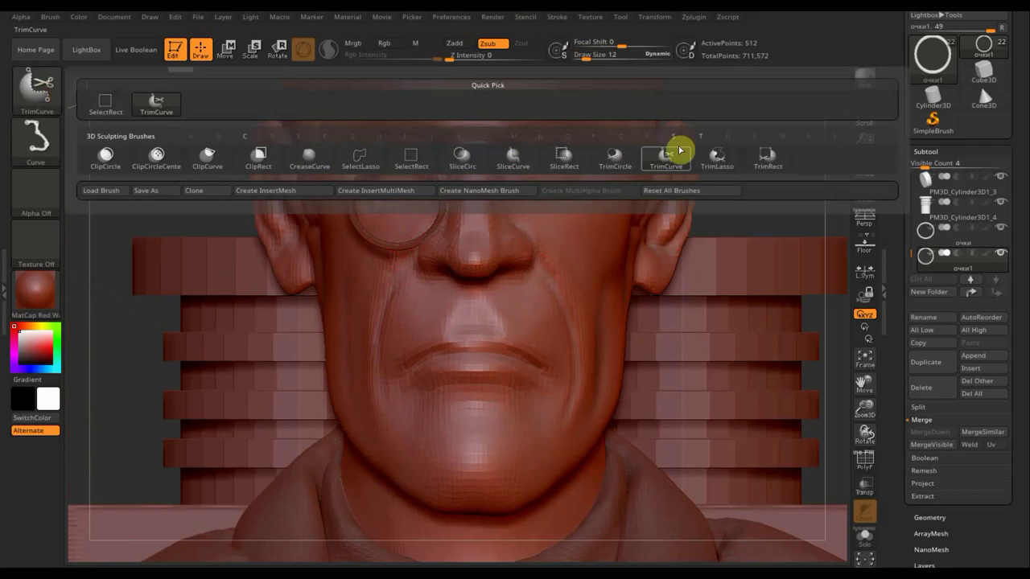
left_click(770, 161)
mouse_move(753, 384)
left_mouse_down("ctrl+shift")
mouse_move(382, 216)
mouse_move(370, 196)
left_mouse_up("ctrl+shift")
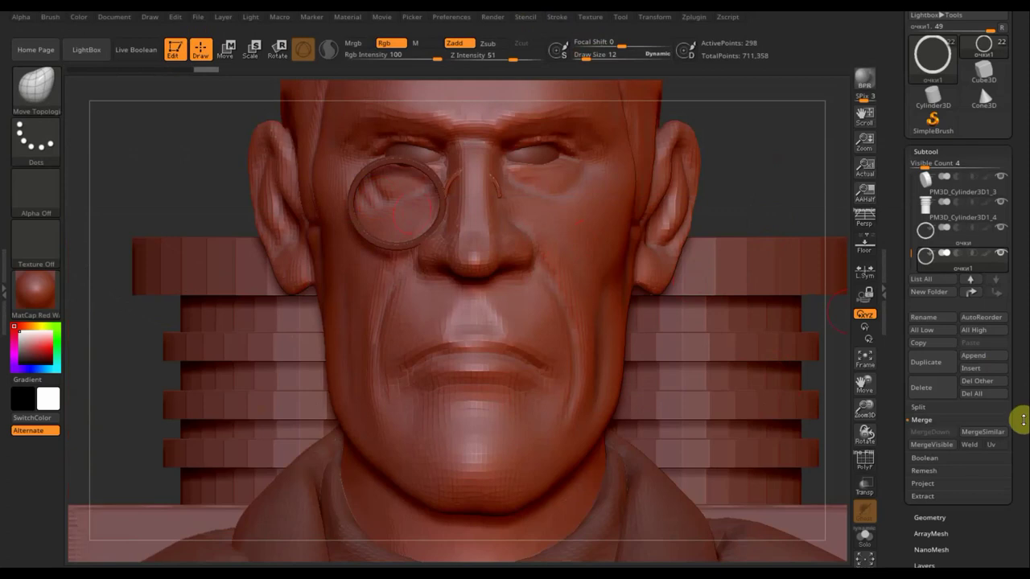
key("ctrl")
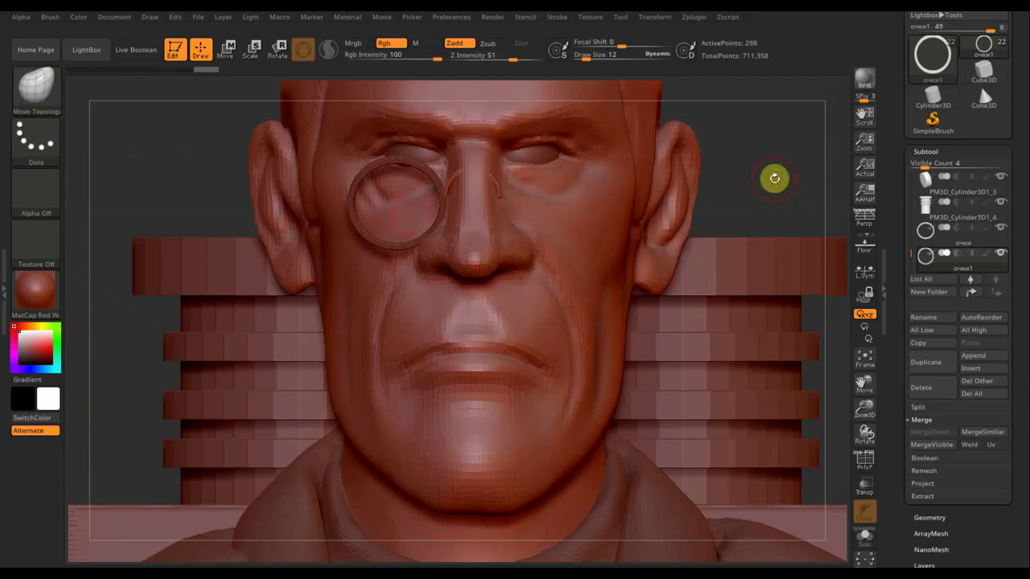
left_click_drag(1023, 497, 987, 335)
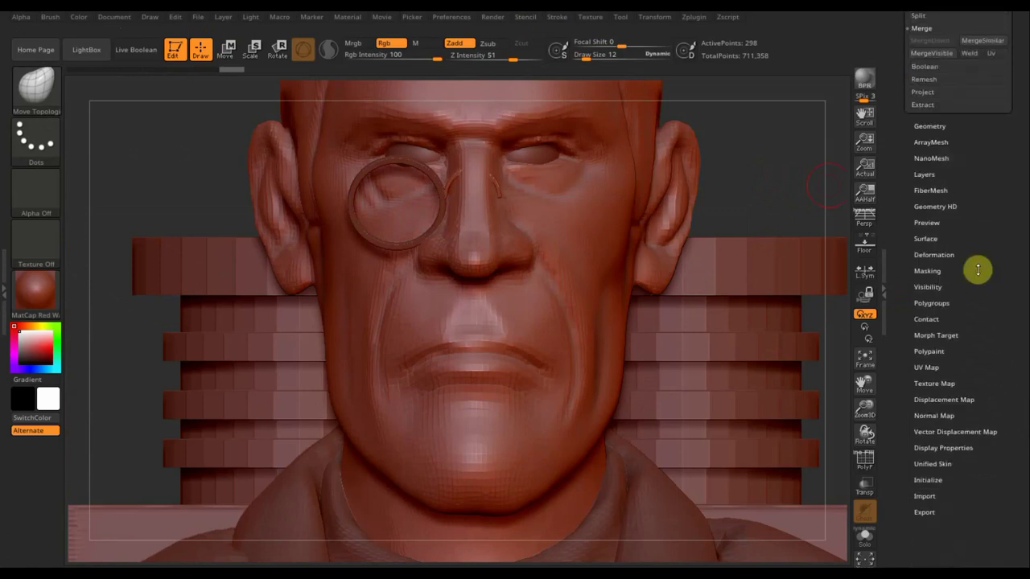
Step: Inflate the nose arc into a solid bridge tube and turn Transp off to inspect it
left_click(933, 255)
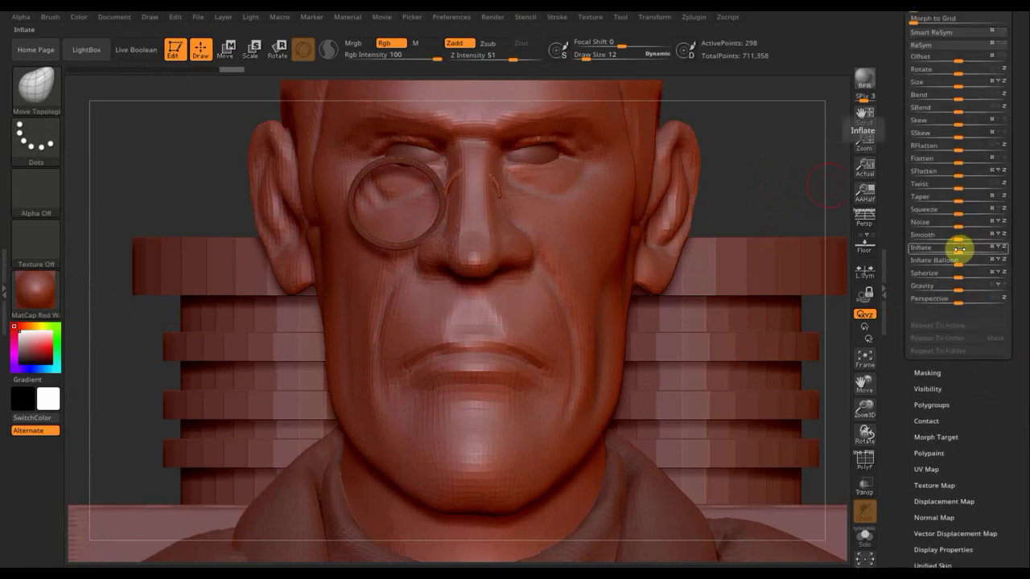
left_click_drag(959, 249, 962, 250)
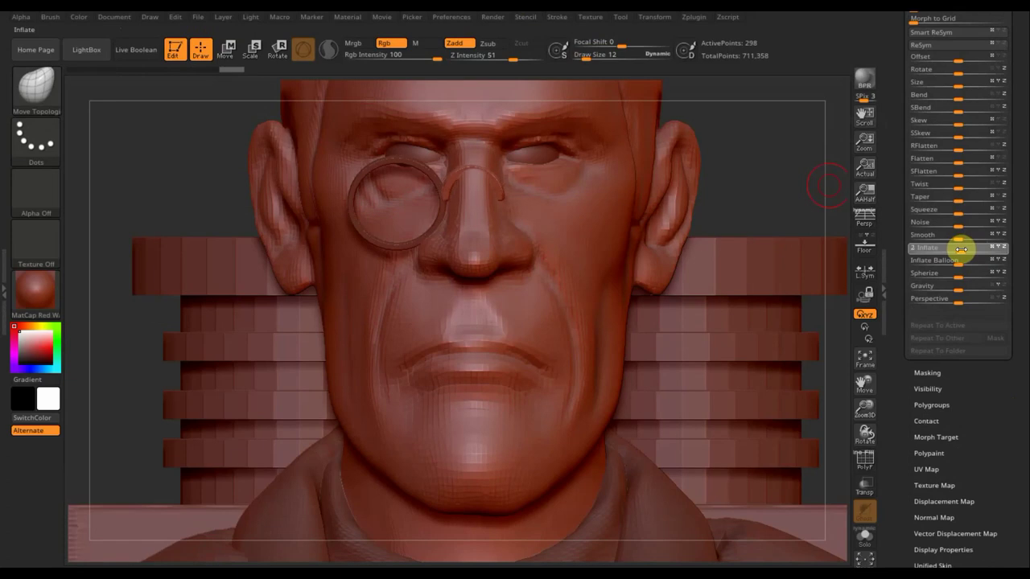
left_click_drag(961, 250, 961, 249)
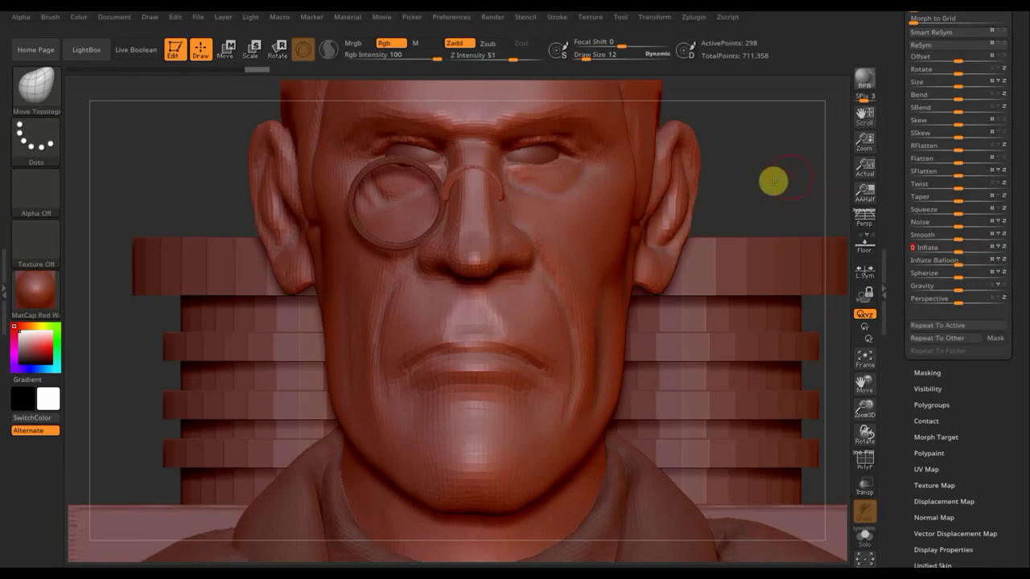
left_click_drag(774, 181, 726, 186)
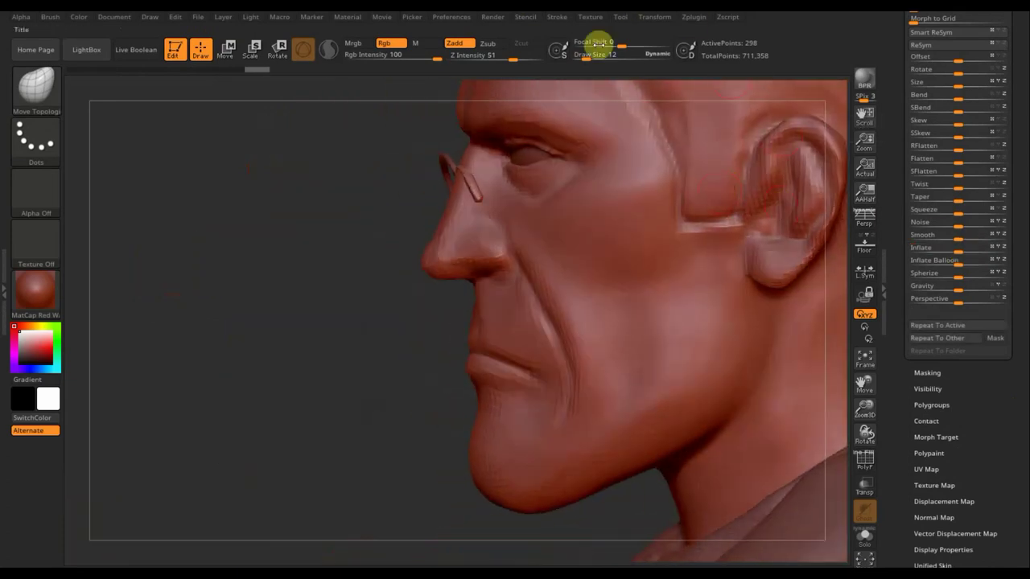
left_click_drag(295, 218, 552, 187)
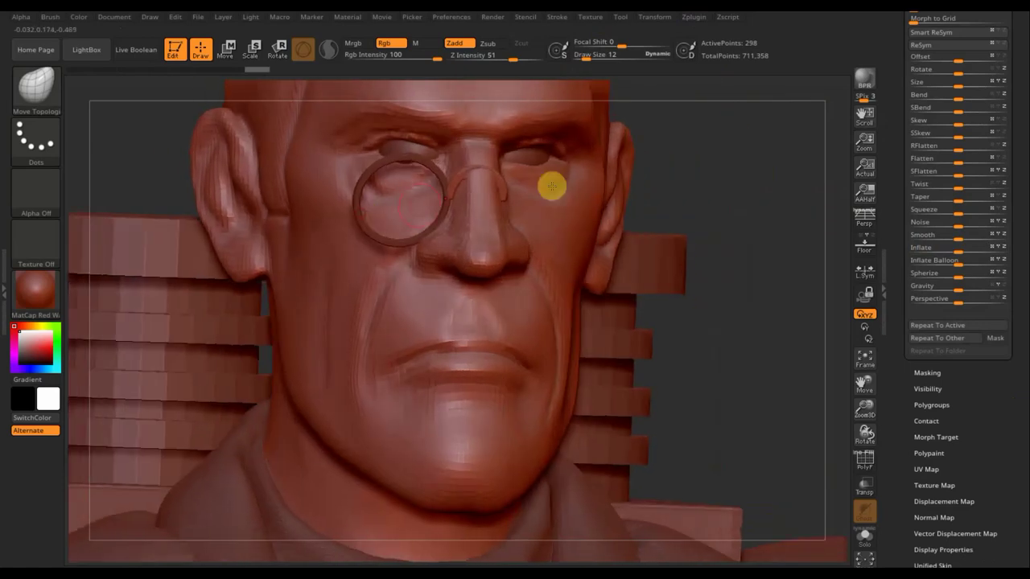
left_click_drag(717, 143, 681, 164, "shift")
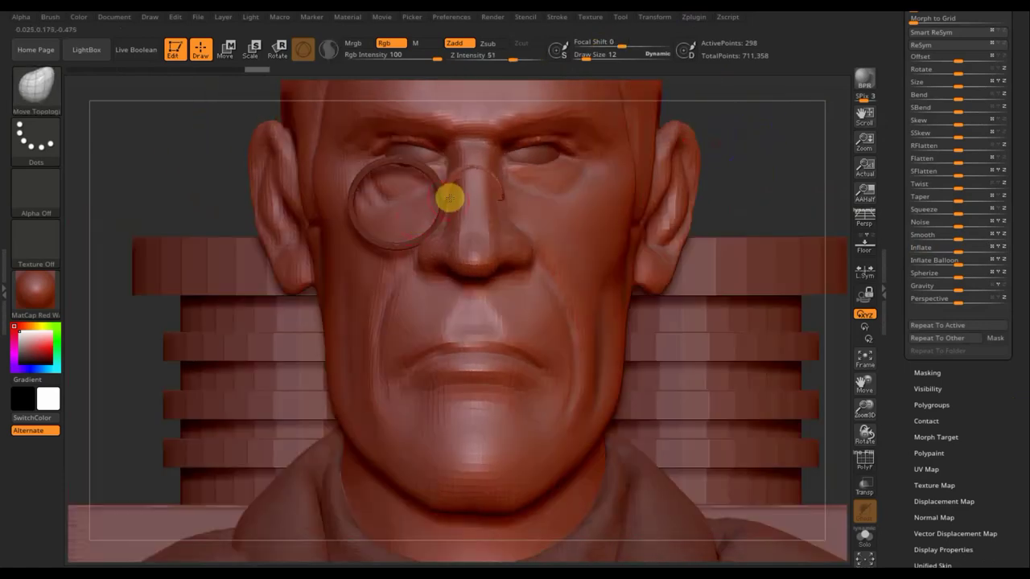
left_click(445, 197)
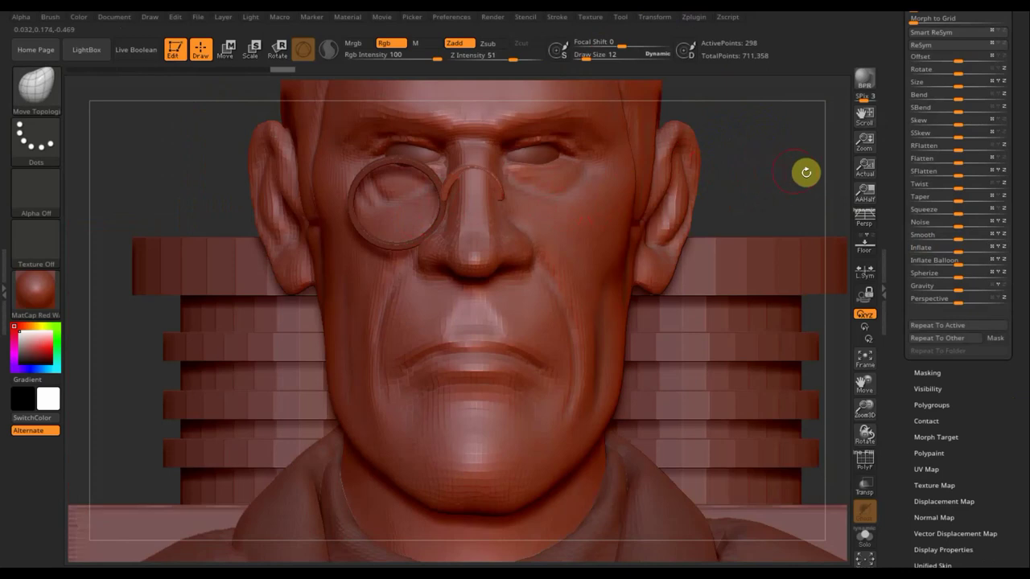
mouse_move(799, 179)
left_mouse_down("shift")
mouse_move(853, 180)
mouse_move(775, 195)
mouse_move(667, 184)
left_mouse_up("shift")
left_click_drag(734, 149, 730, 150, "shift")
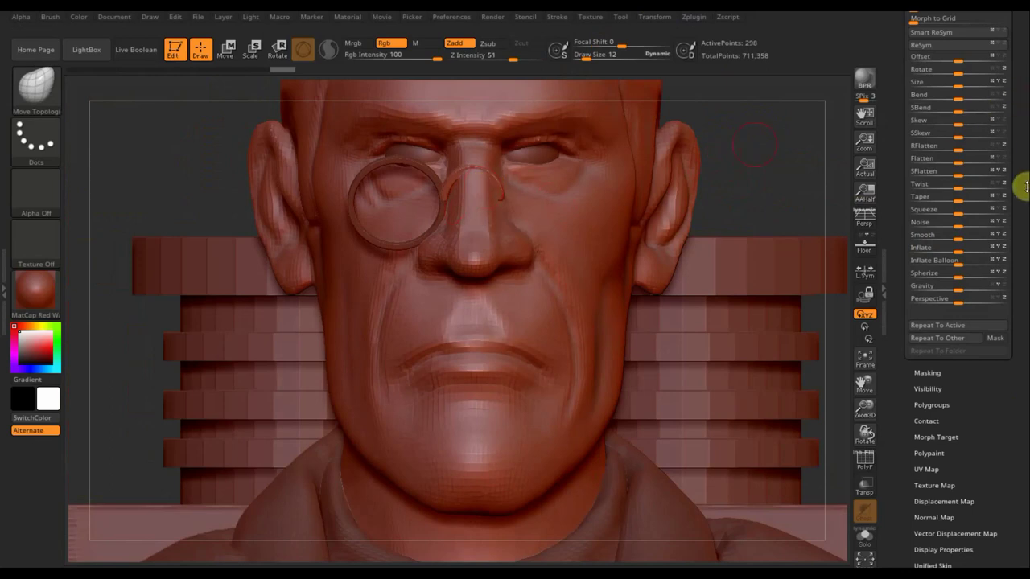
Step: Duplicate the nose bridge arc as a new subtool, очки2
scroll(1024, 146, "up", 5)
scroll(1011, 252, "up", 3)
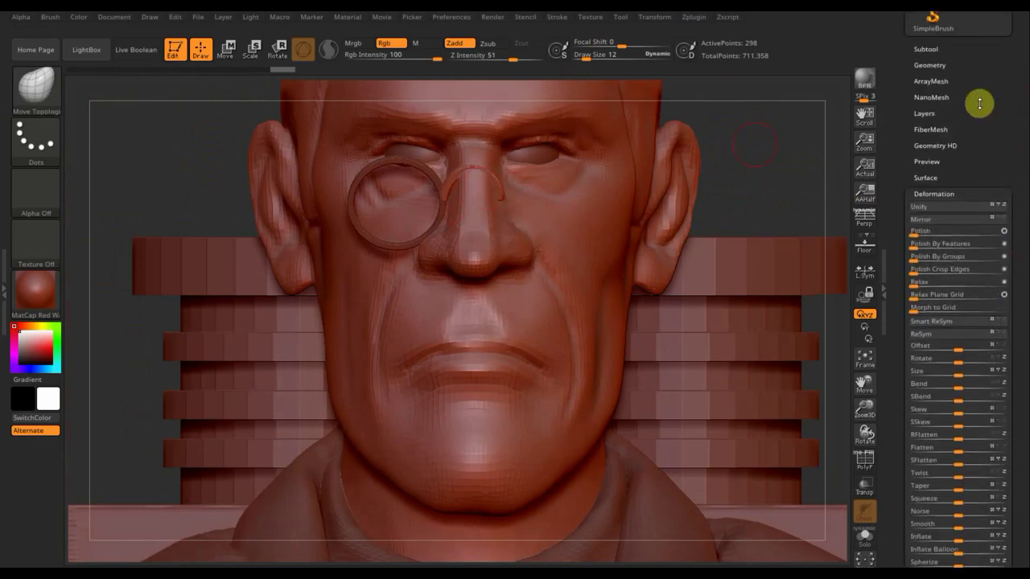
left_click(925, 50)
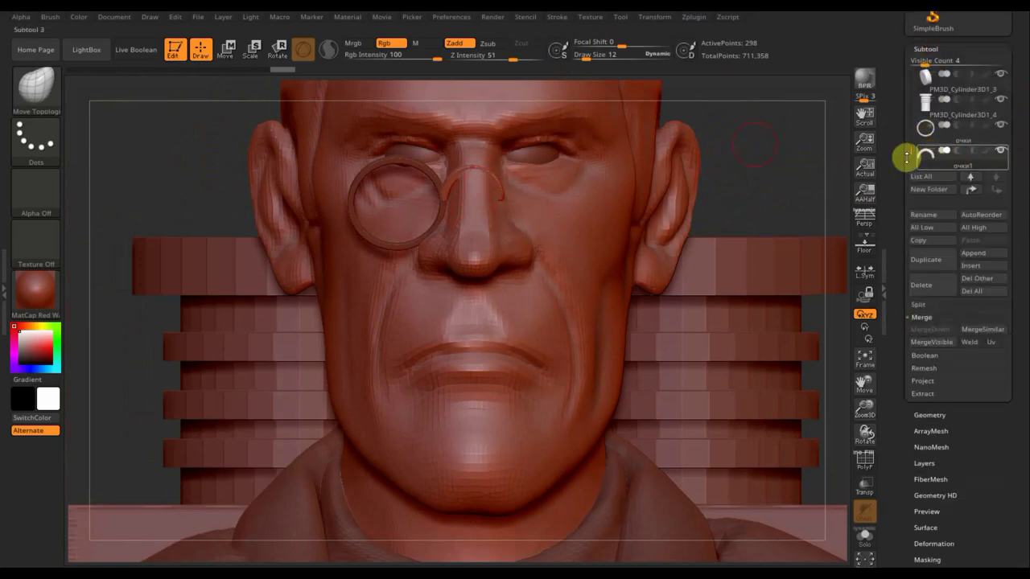
left_click(934, 261)
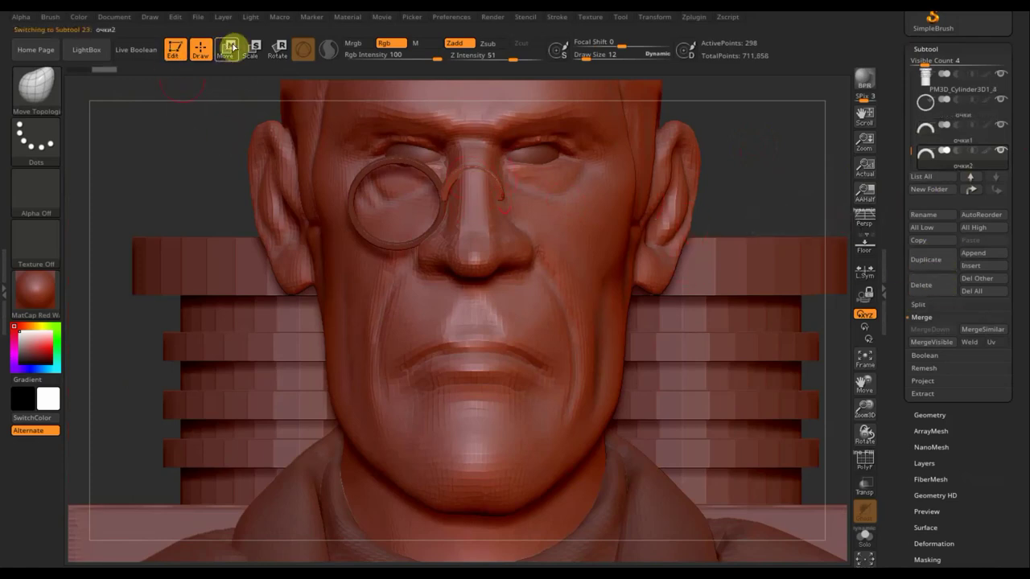
Step: Move the очки2 arc out in front of the nose and enlarge it slightly
left_click(229, 48)
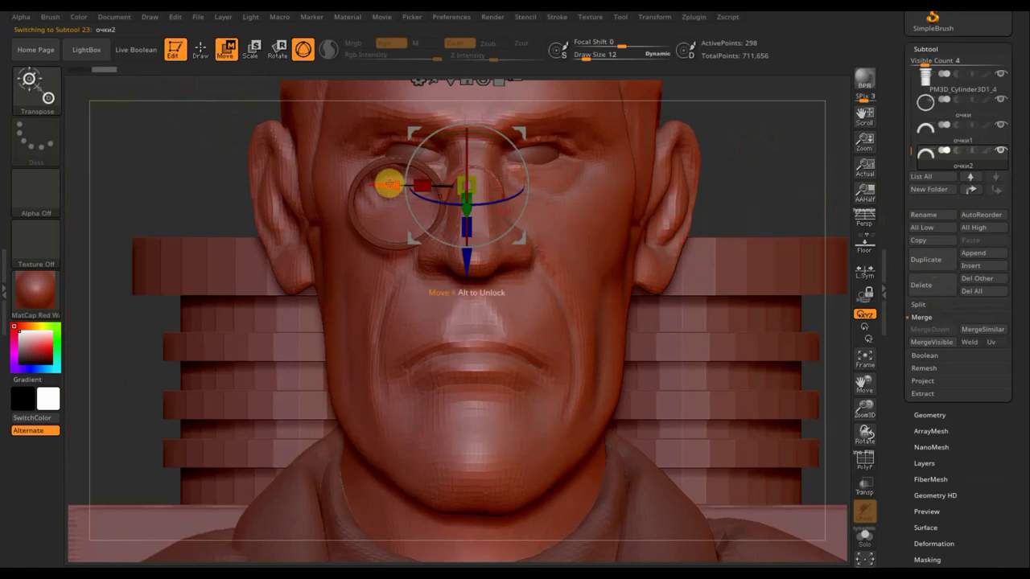
left_click_drag(389, 185, 233, 177)
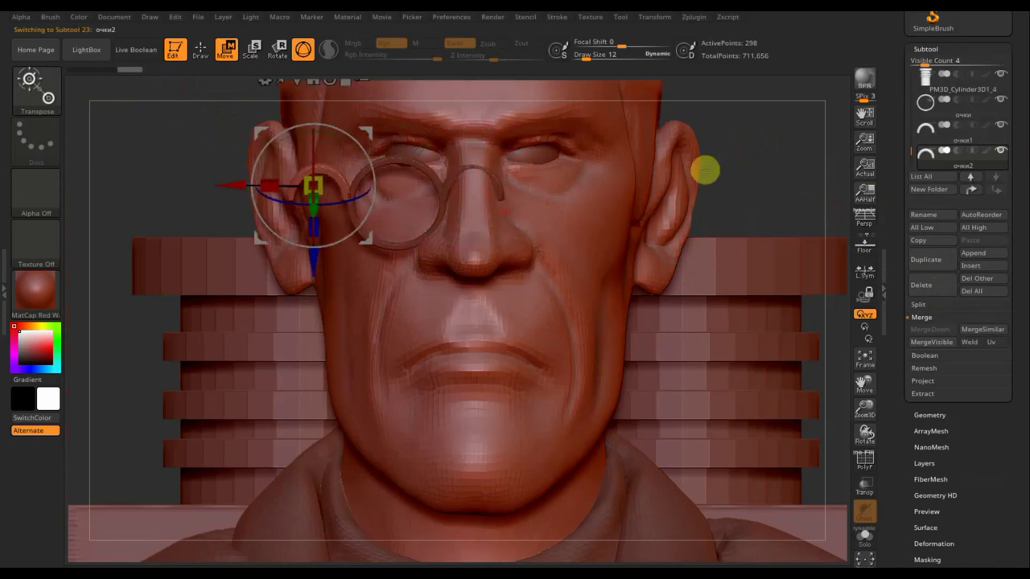
mouse_move(705, 170)
left_mouse_down()
mouse_move(781, 172)
mouse_move(651, 243)
mouse_move(706, 285)
mouse_move(786, 315)
left_mouse_up()
mouse_move(634, 269)
left_mouse_down()
mouse_move(345, 249)
mouse_move(730, 349)
left_mouse_up()
mouse_move(672, 290)
left_mouse_down()
mouse_move(716, 303)
mouse_move(593, 270)
left_mouse_up()
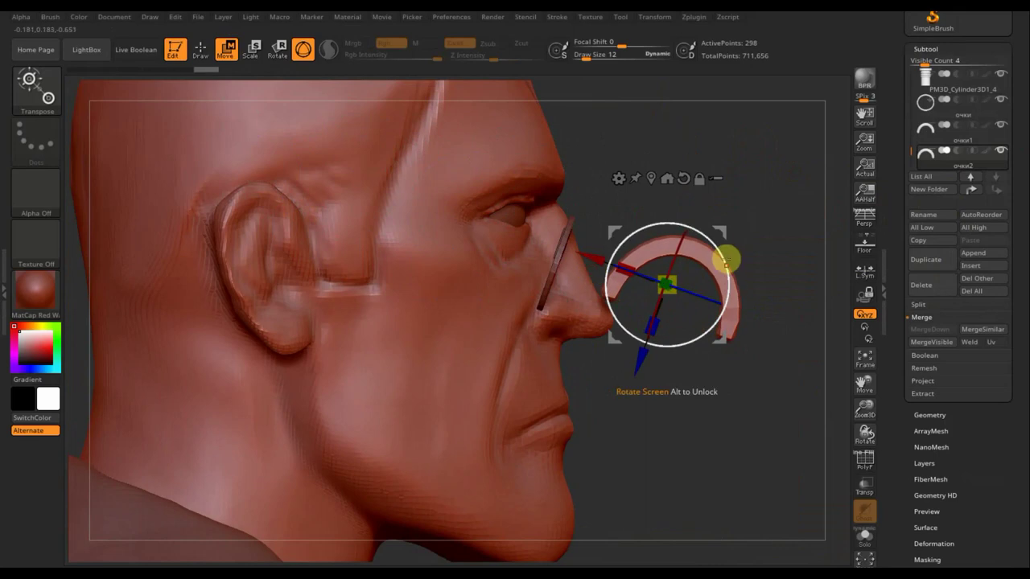
Step: Rotate and move the очки2 arc so it hooks over the ear like a temple arm end
left_click_drag(726, 258, 697, 211)
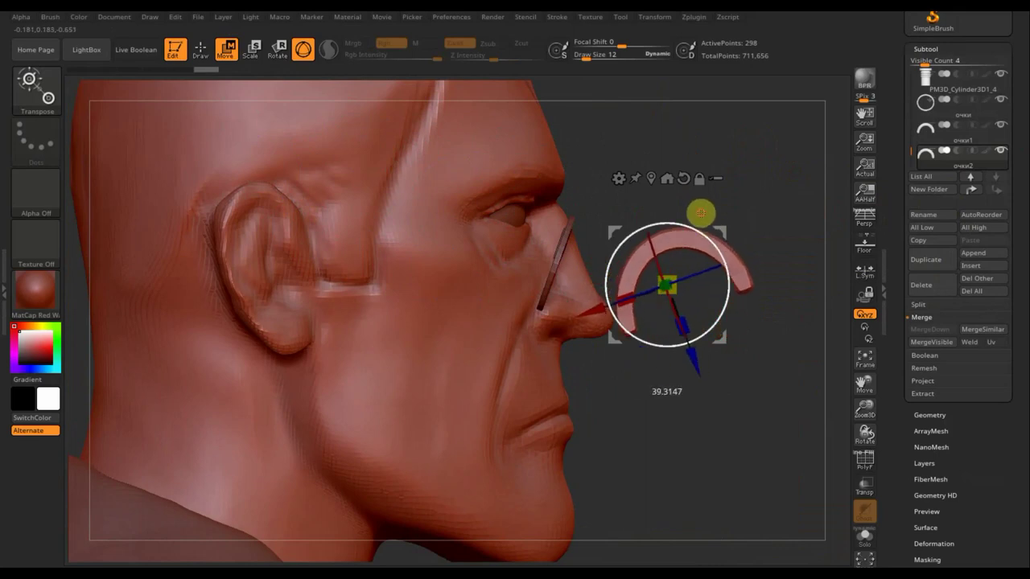
mouse_move(668, 286)
left_mouse_down()
mouse_move(287, 269)
mouse_move(275, 232)
left_mouse_up()
left_click_drag(667, 173, 764, 179)
mouse_move(345, 232)
left_mouse_down()
mouse_move(471, 239)
mouse_move(435, 229)
left_mouse_up()
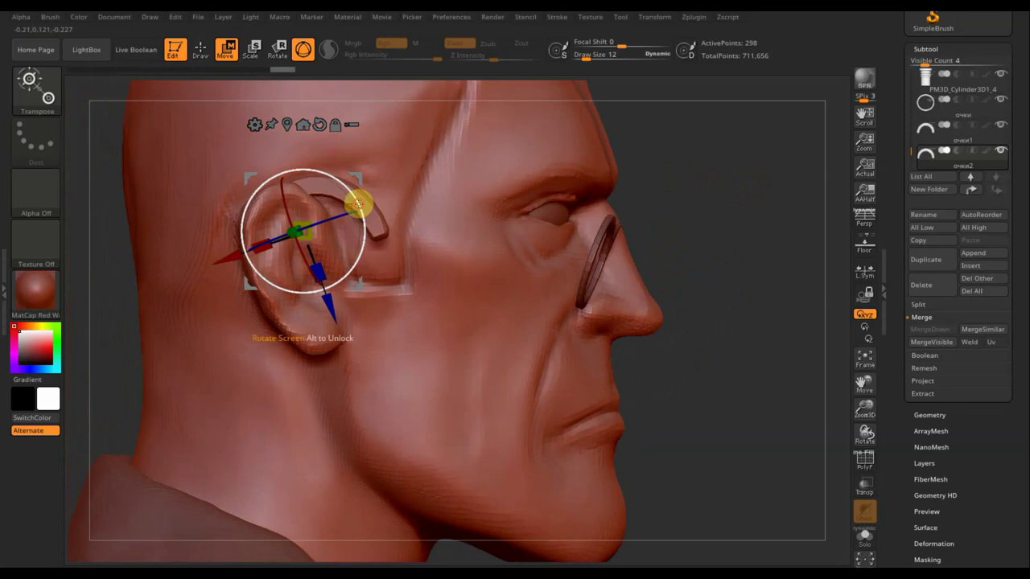
mouse_move(358, 204)
left_mouse_down()
mouse_move(332, 175)
mouse_move(351, 190)
mouse_move(331, 206)
left_mouse_up()
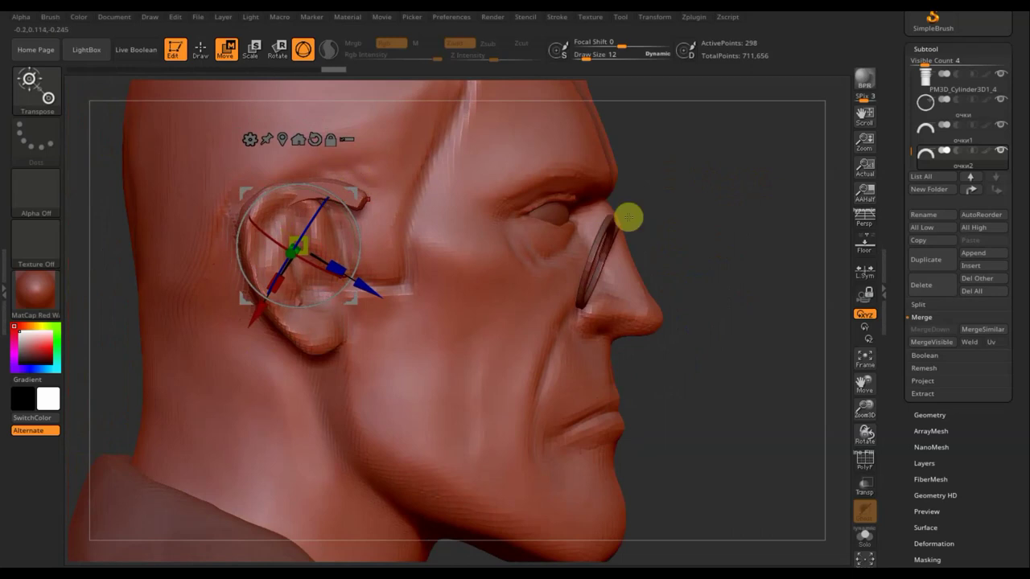
right_click_drag(628, 218, 555, 225)
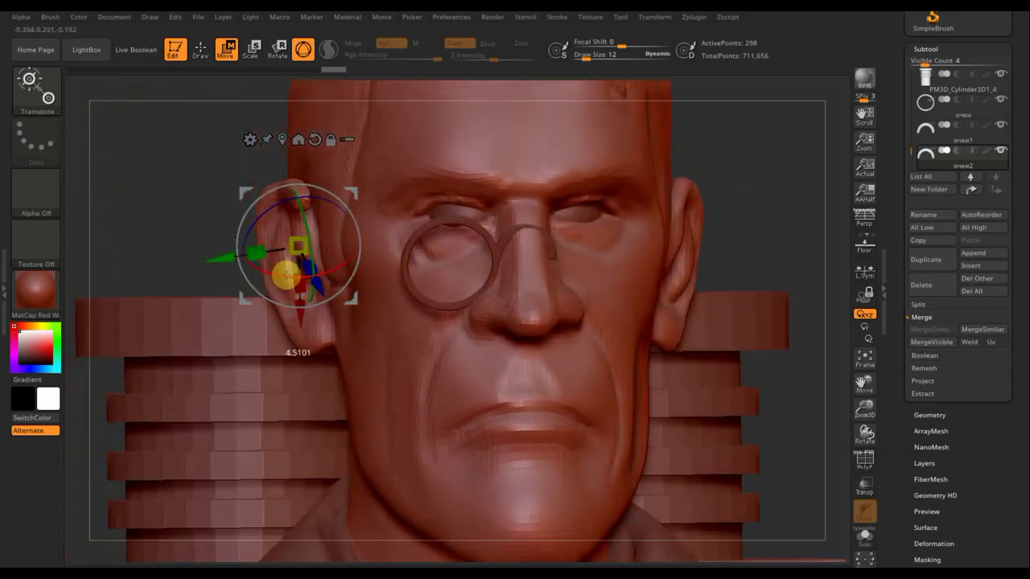
left_click_drag(226, 256, 237, 256)
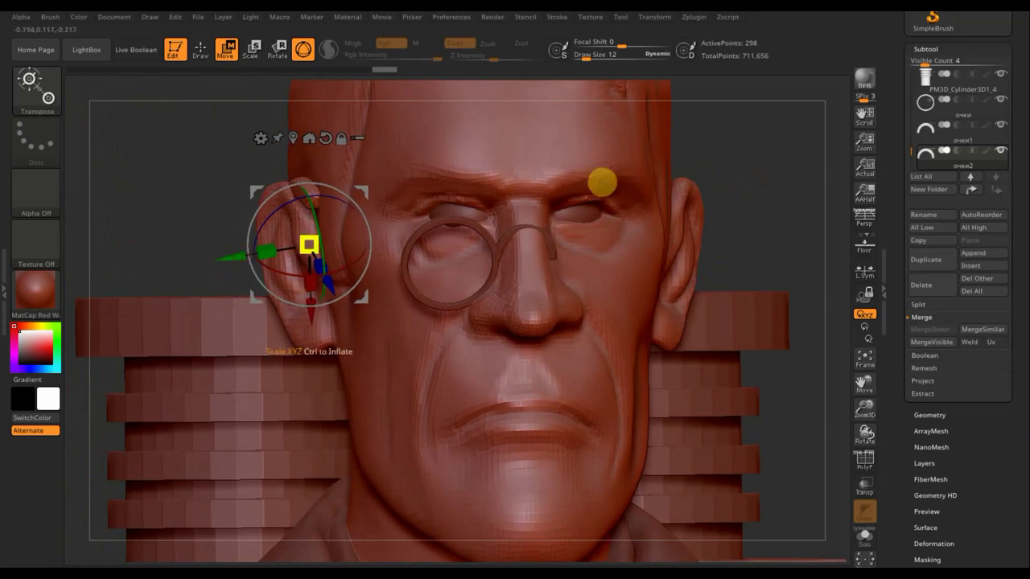
right_click_drag(717, 160, 754, 172)
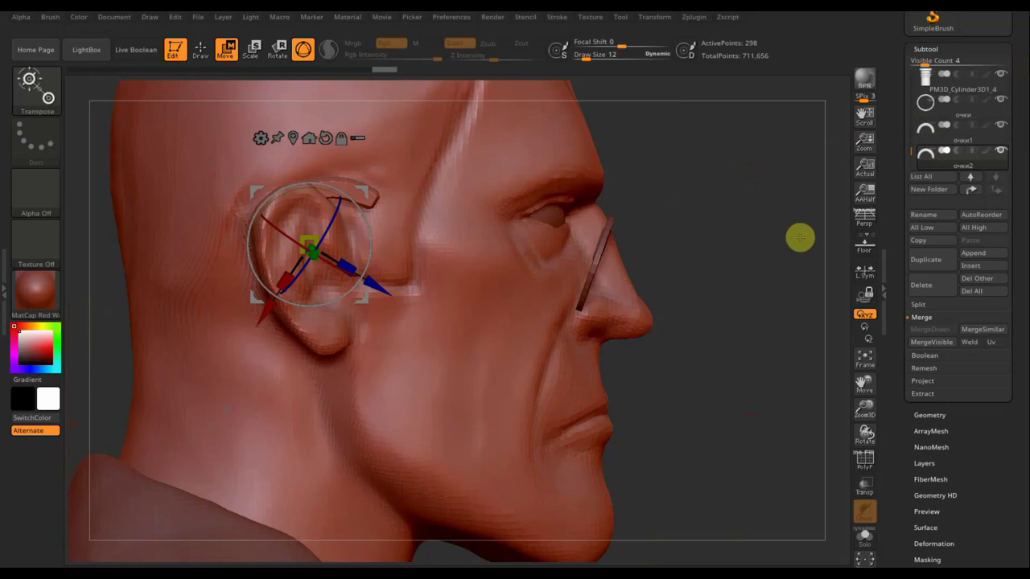
Step: Append a Cube3D subtool and frame the view so the cube and whole character show
left_click(986, 257)
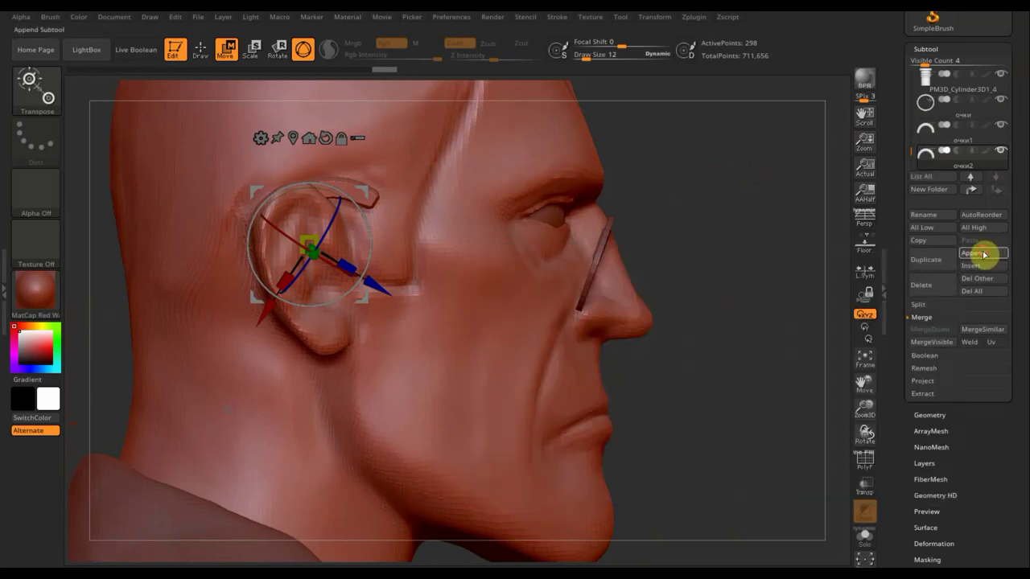
left_click(983, 254)
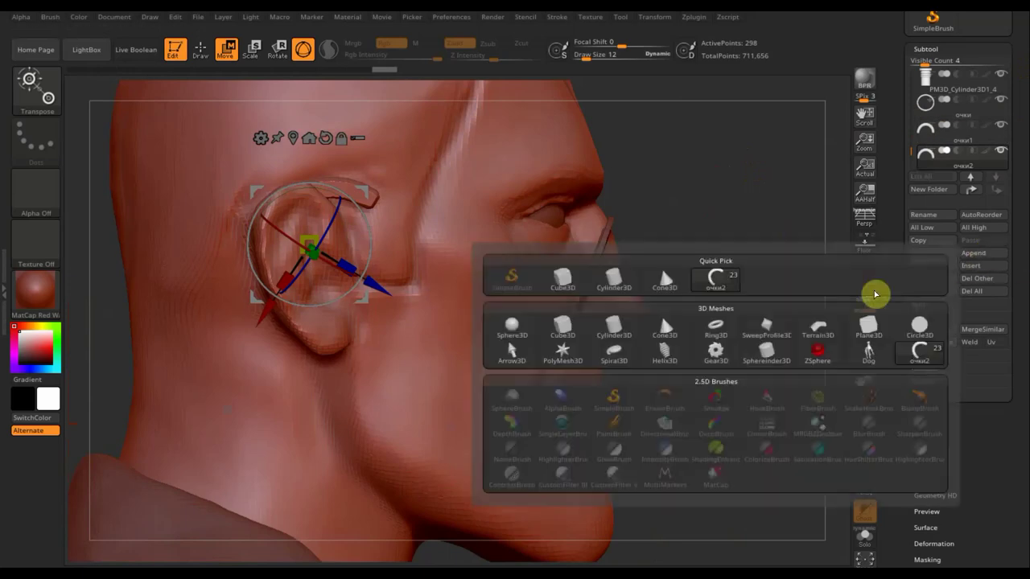
left_click(566, 290)
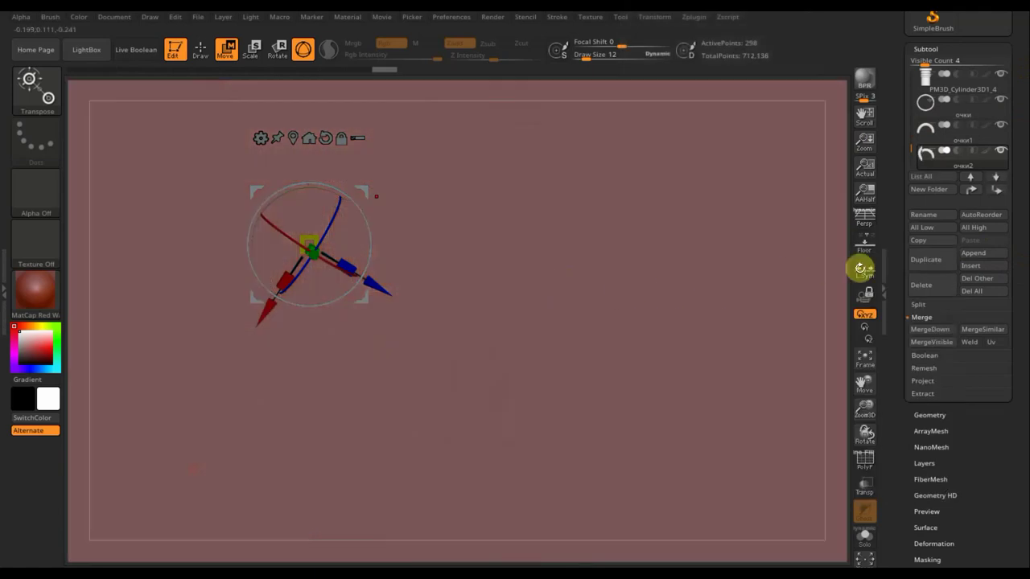
left_click(864, 360)
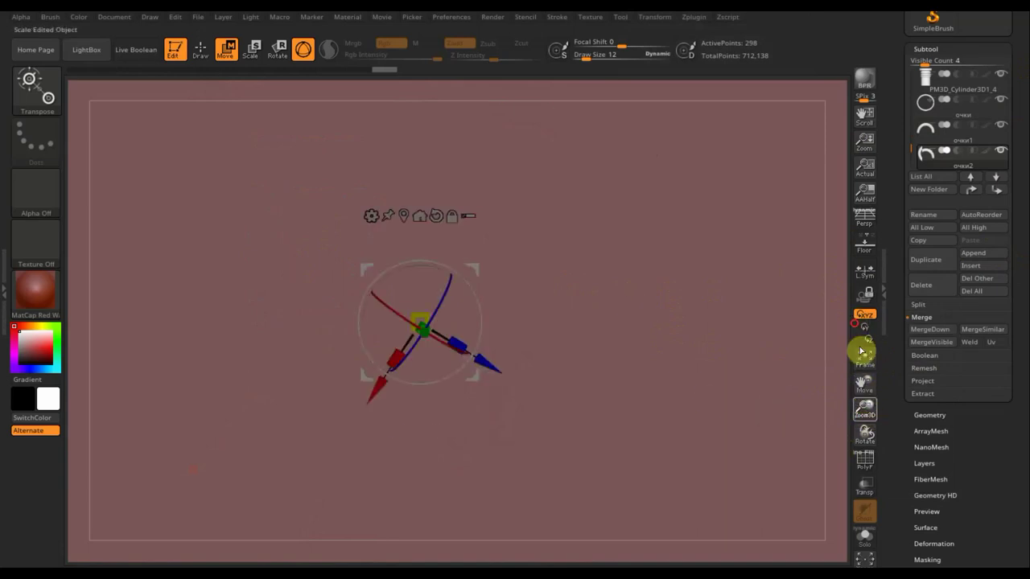
left_click(865, 355)
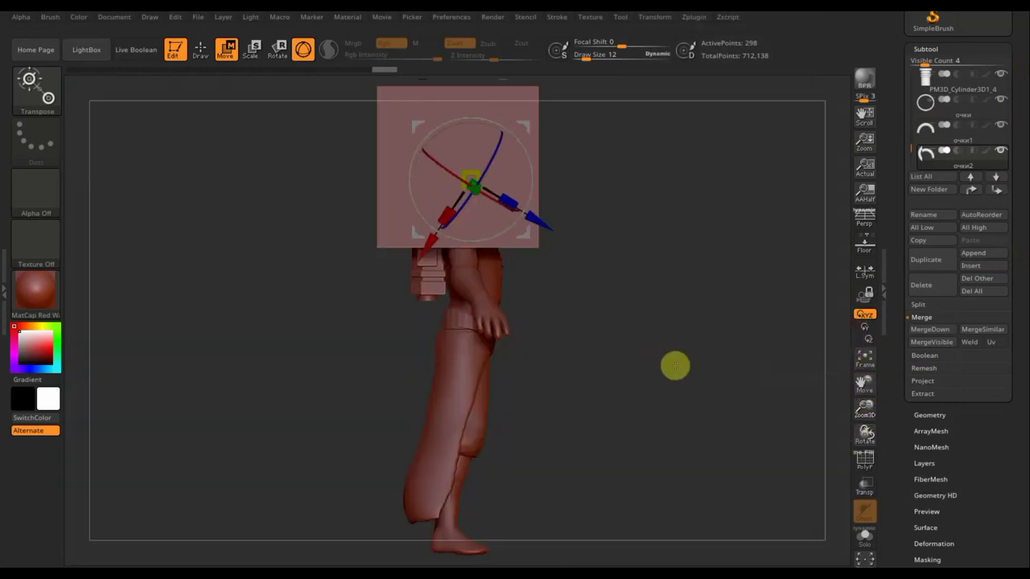
left_click_drag(641, 330, 643, 411, "alt")
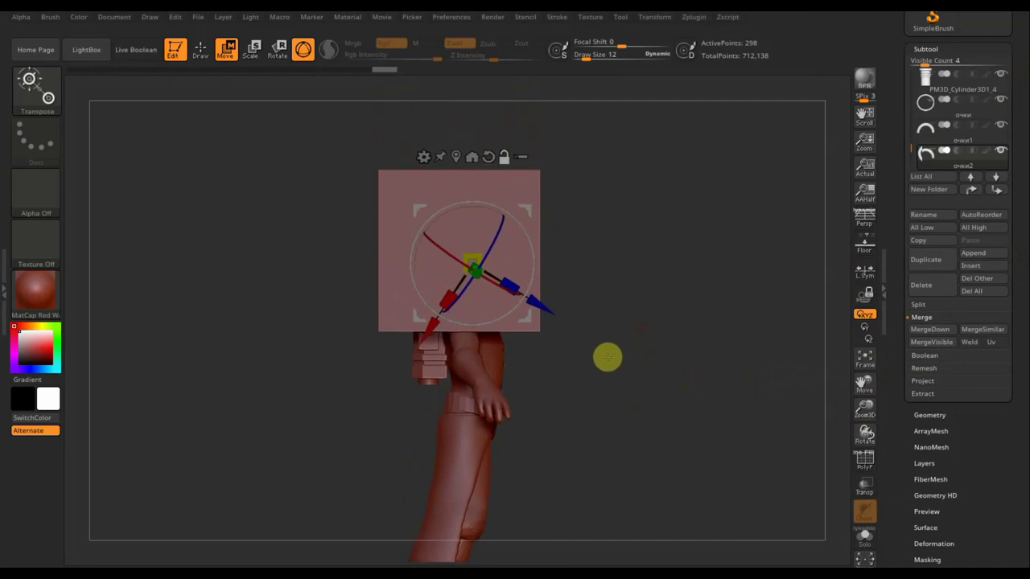
Step: Select PM3D_Cube3D1_1, squash it into a thin, narrow bar, and move it left of the head
key("n")
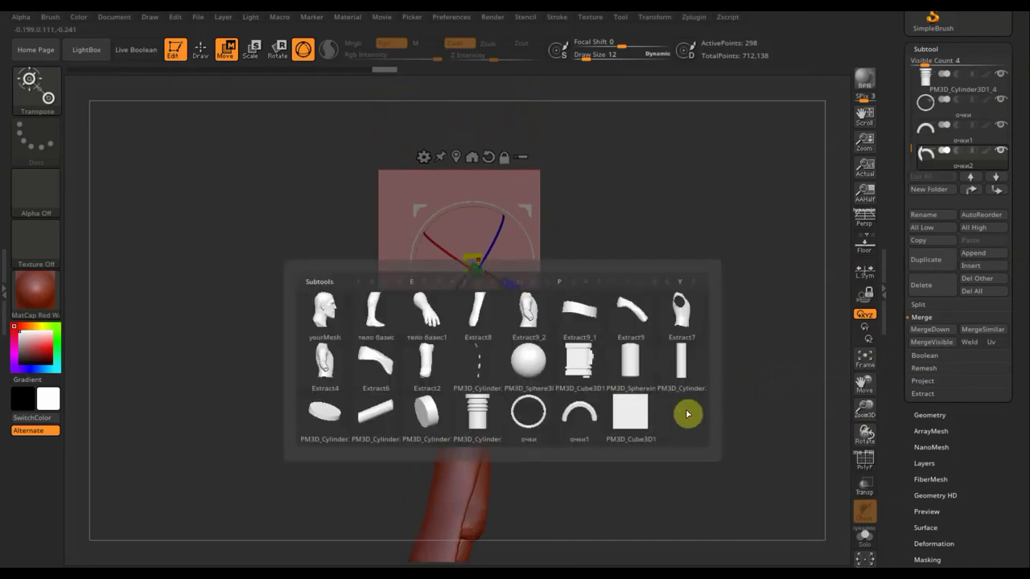
left_click(627, 413)
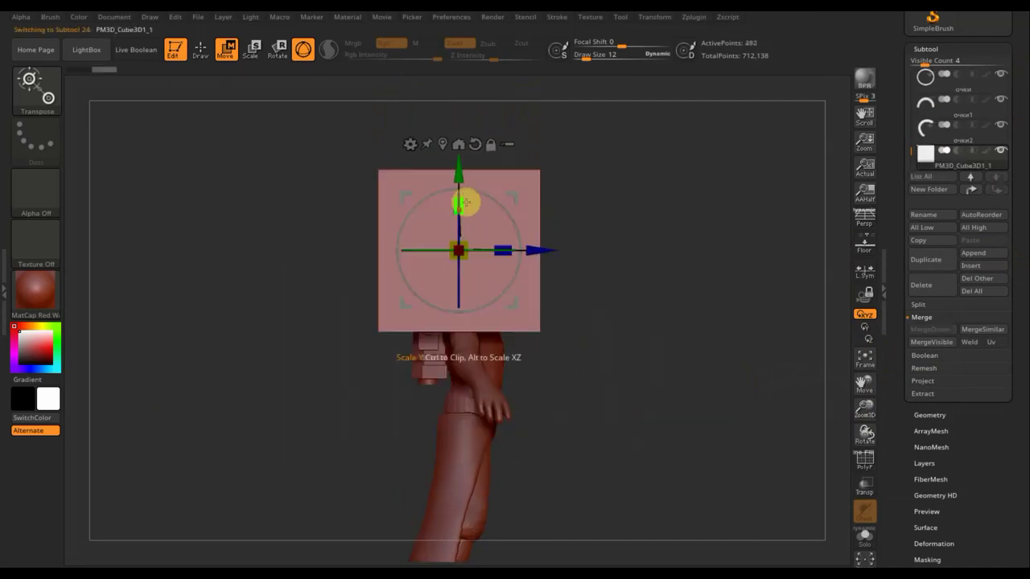
left_click_drag(461, 203, 457, 300)
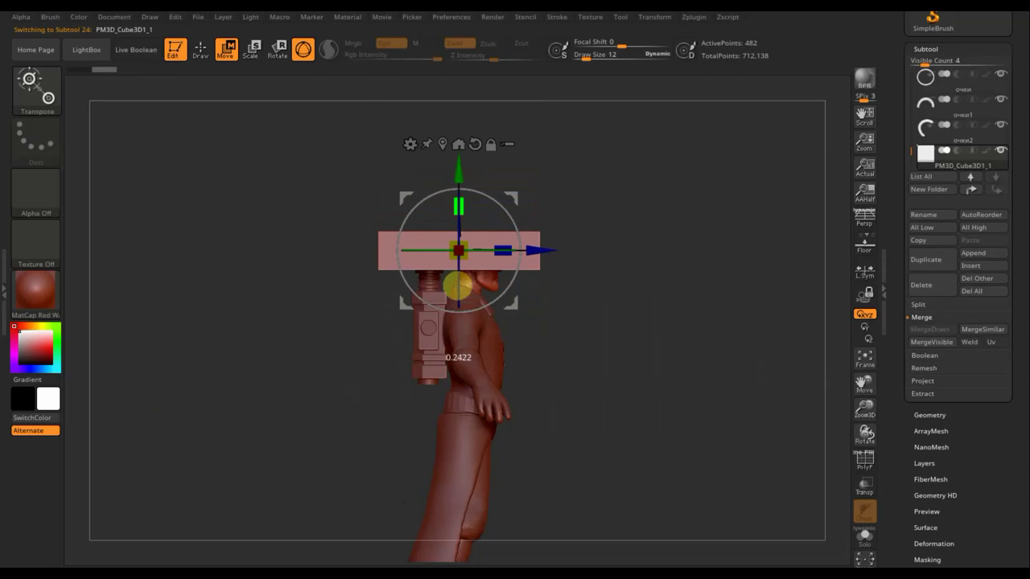
mouse_move(593, 292)
left_mouse_down()
mouse_move(552, 306)
mouse_move(616, 288)
left_mouse_up()
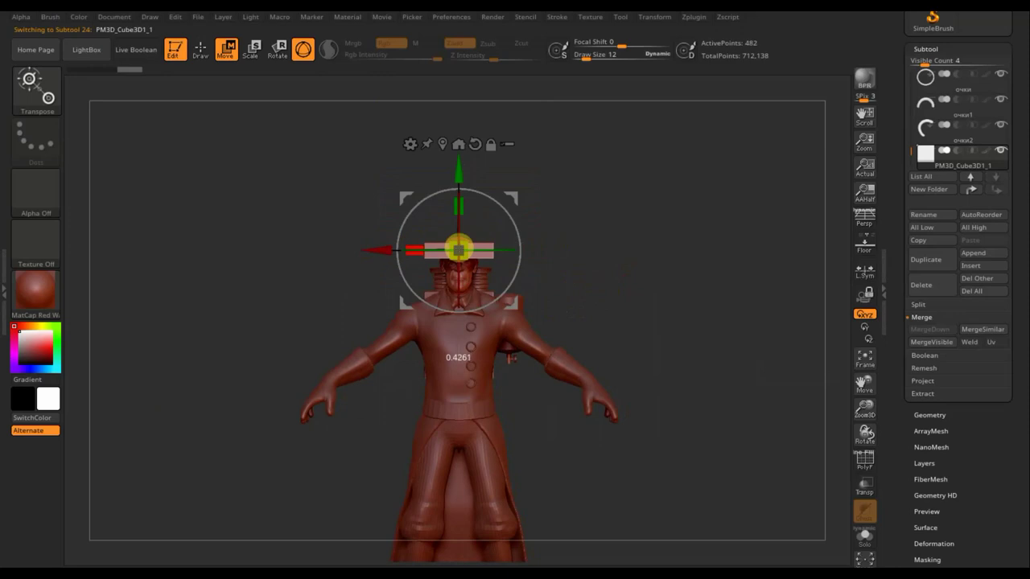
left_click_drag(458, 250, 481, 247)
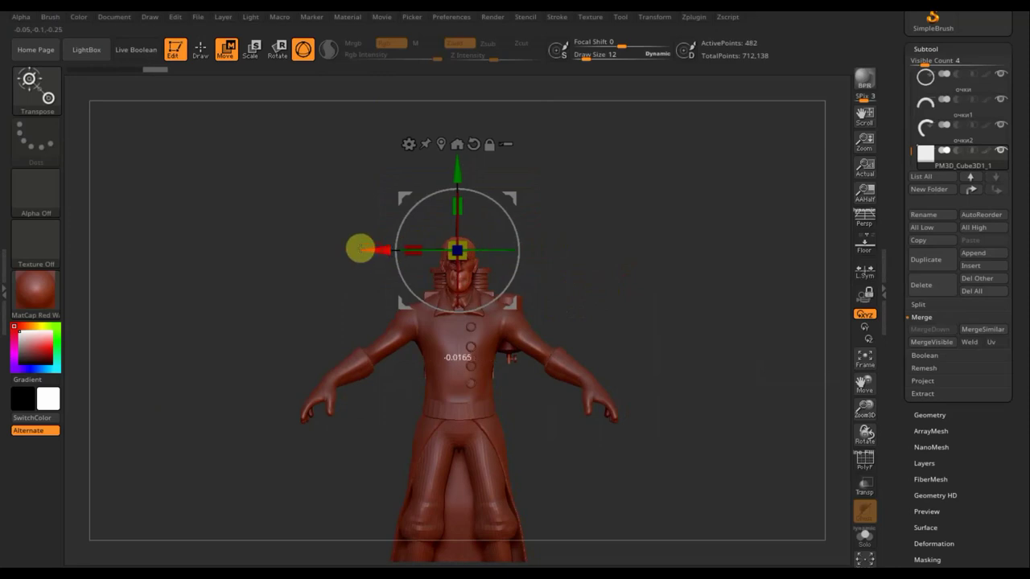
left_click_drag(359, 246, 326, 248)
Step: Tilt and reposition the bar so it sits at the temple beside the screen-left lens
right_click_drag(568, 254, 650, 409, "ctrl")
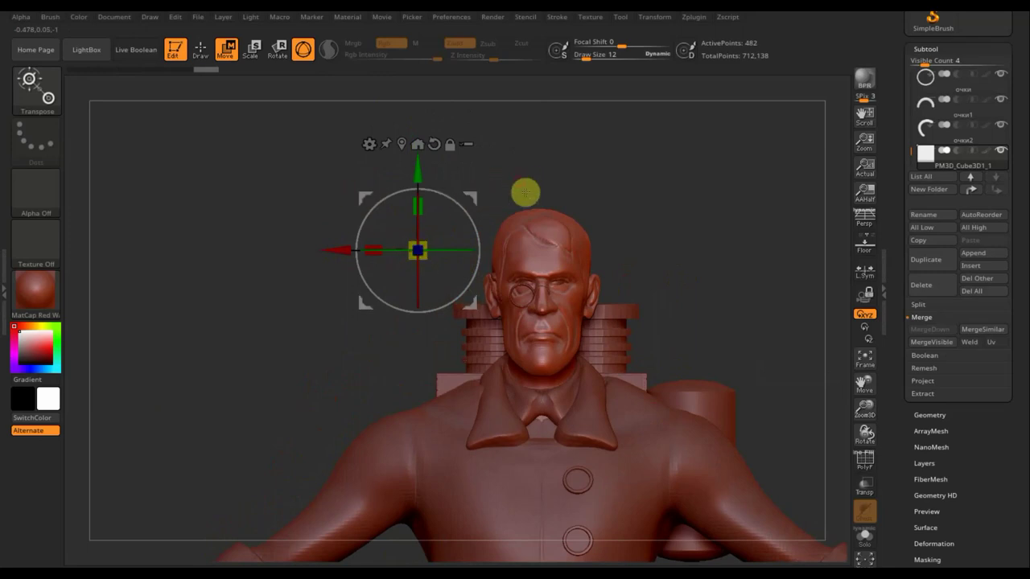
mouse_move(524, 191)
left_mouse_down()
mouse_move(559, 239)
mouse_move(521, 322)
mouse_move(814, 214)
mouse_move(802, 217)
left_mouse_up()
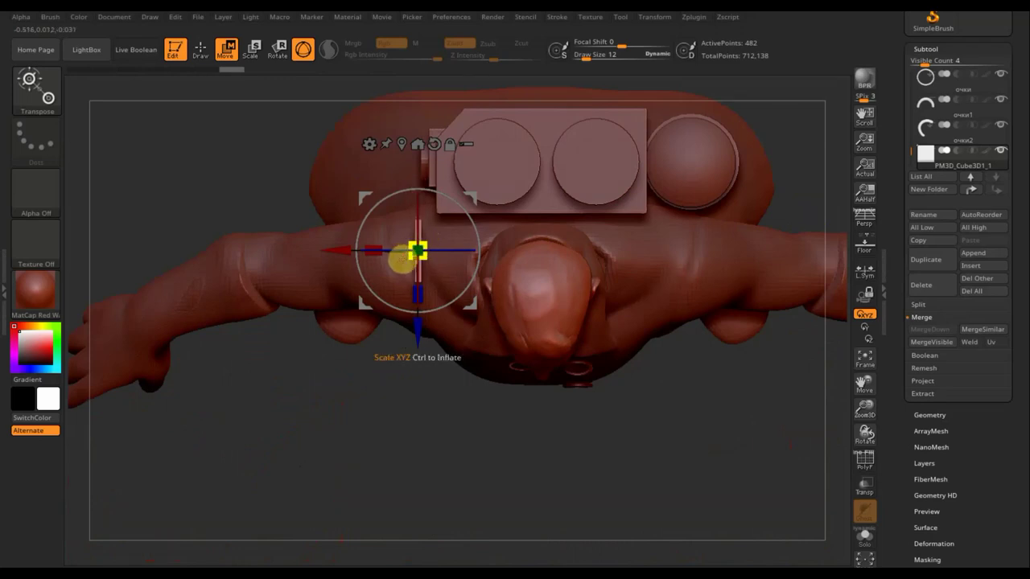
mouse_move(697, 386)
left_mouse_down()
mouse_move(695, 241)
mouse_move(766, 267)
mouse_move(748, 278)
left_mouse_up()
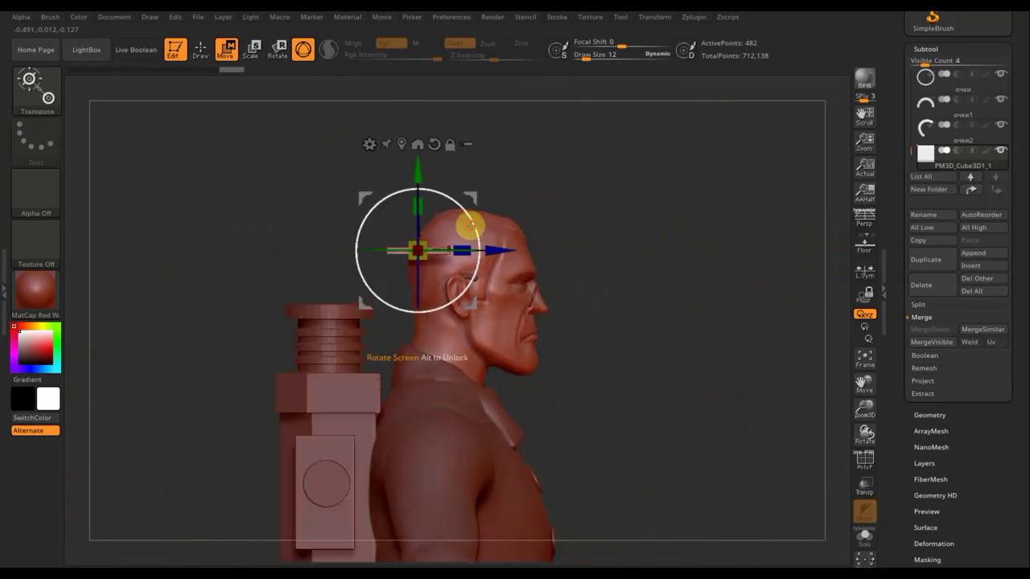
left_click_drag(469, 226, 575, 324)
left_click_drag(519, 205, 522, 202)
mouse_move(630, 198)
left_mouse_down()
mouse_move(598, 260)
mouse_move(639, 214)
left_mouse_up()
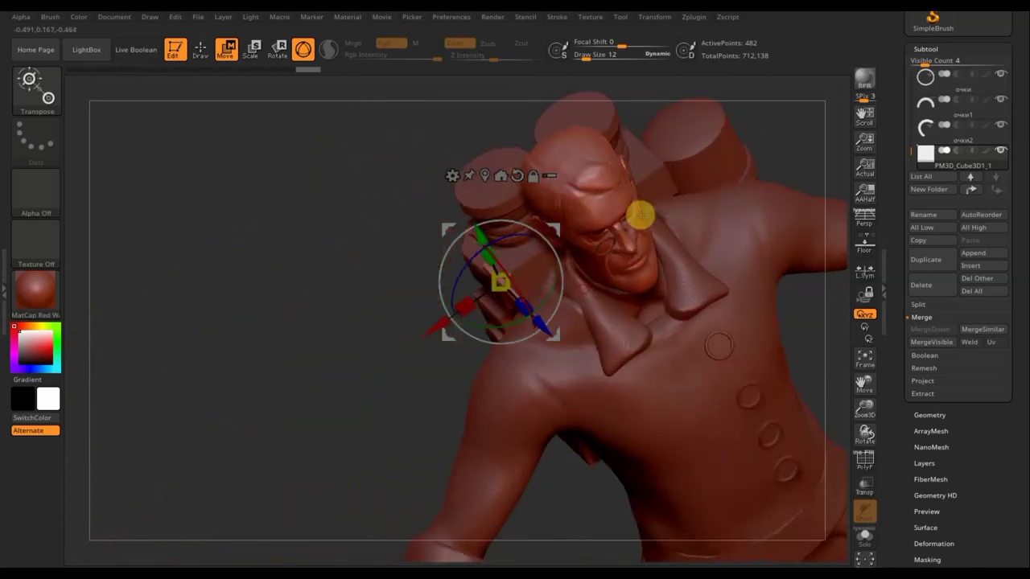
left_click_drag(253, 280, 276, 281, "shift")
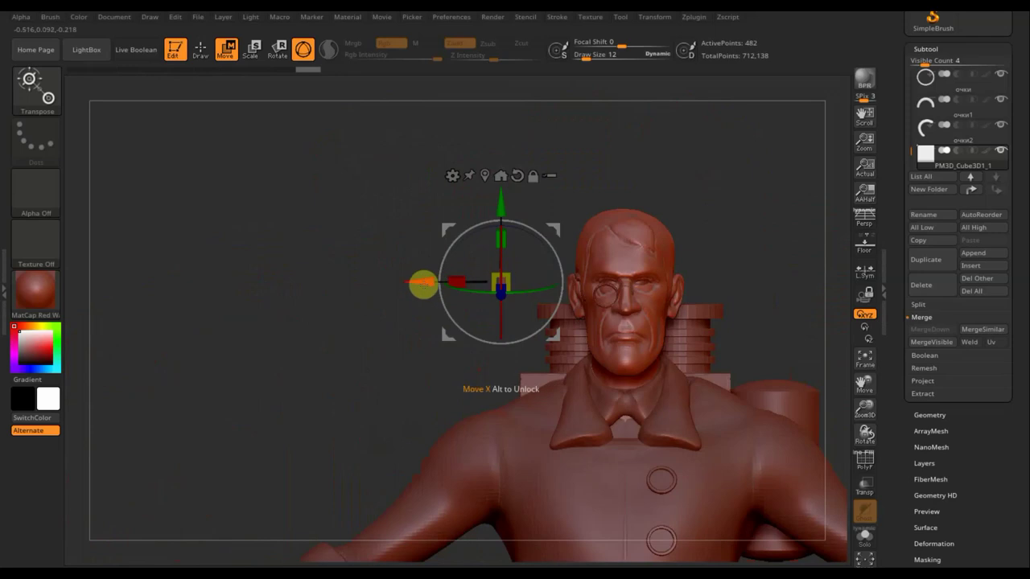
left_click_drag(421, 284, 498, 296)
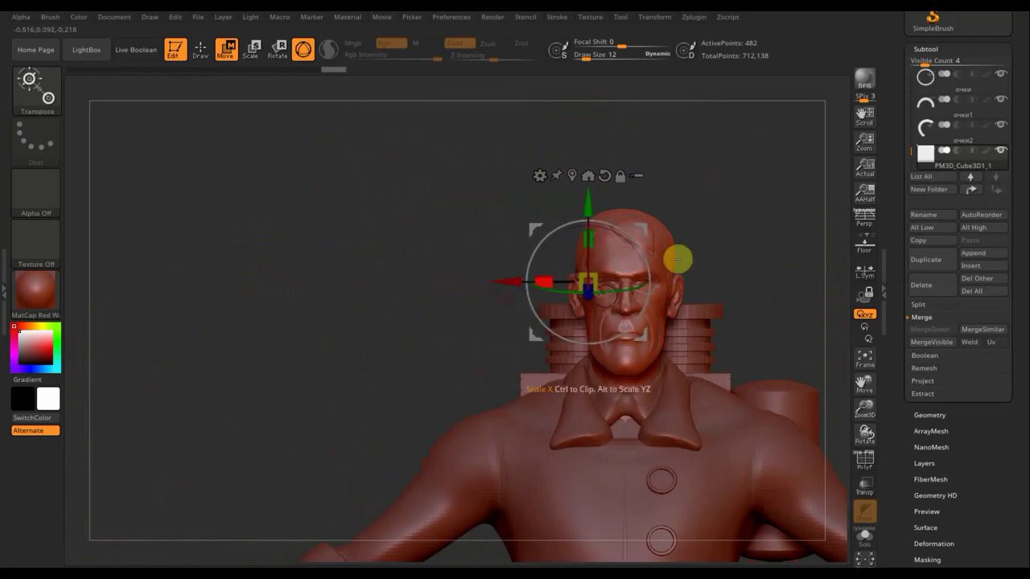
left_click_drag(735, 242, 550, 235, "alt")
Step: In side profile, rotate the bar so it angles from the lens rim toward the ear
left_click_drag(582, 313, 635, 421, "alt")
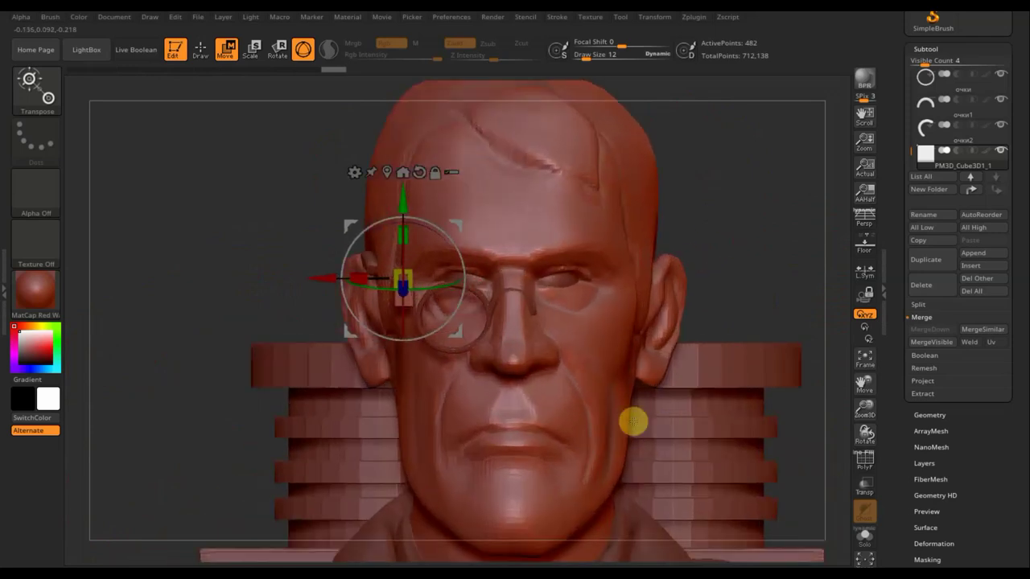
mouse_move(744, 222)
left_mouse_down()
mouse_move(786, 225)
mouse_move(750, 233)
left_mouse_up()
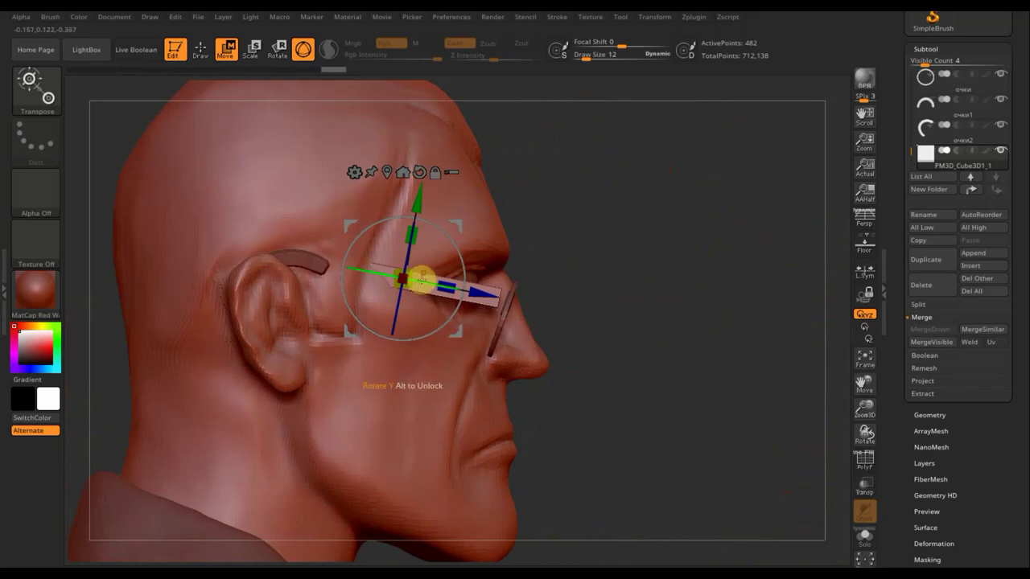
left_click_drag(420, 280, 435, 285)
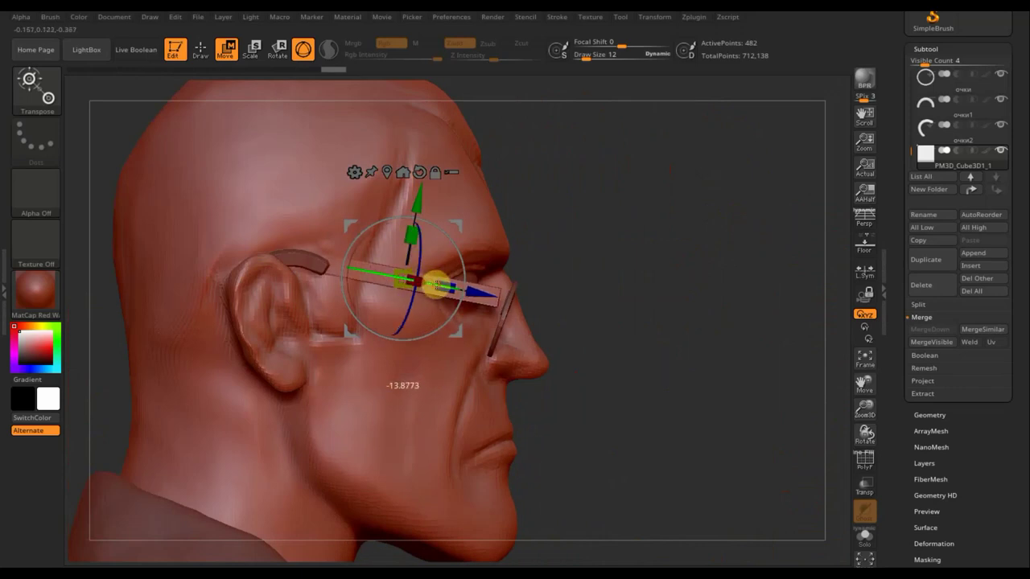
left_click_drag(455, 259, 459, 265)
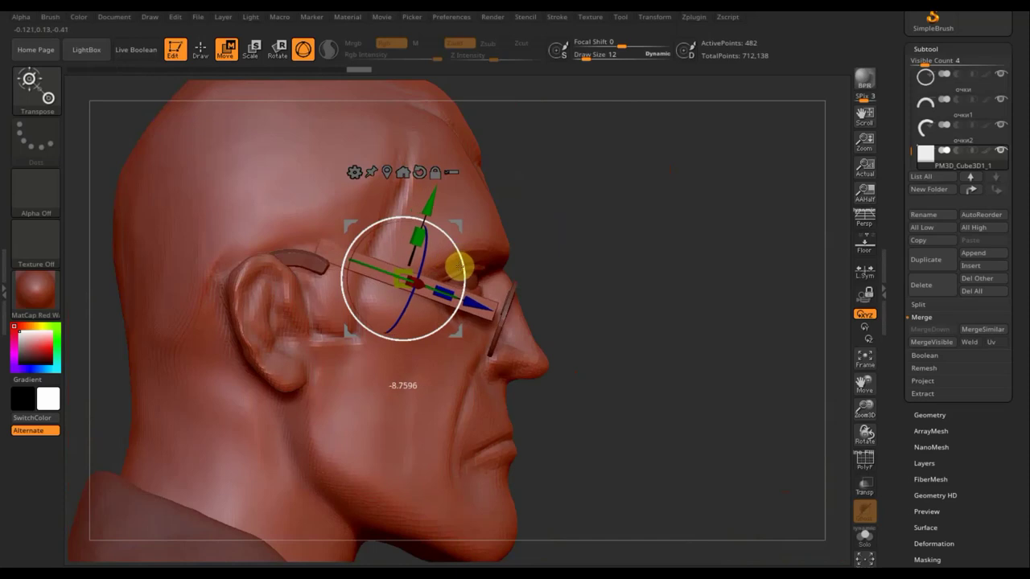
left_click_drag(352, 226, 354, 241)
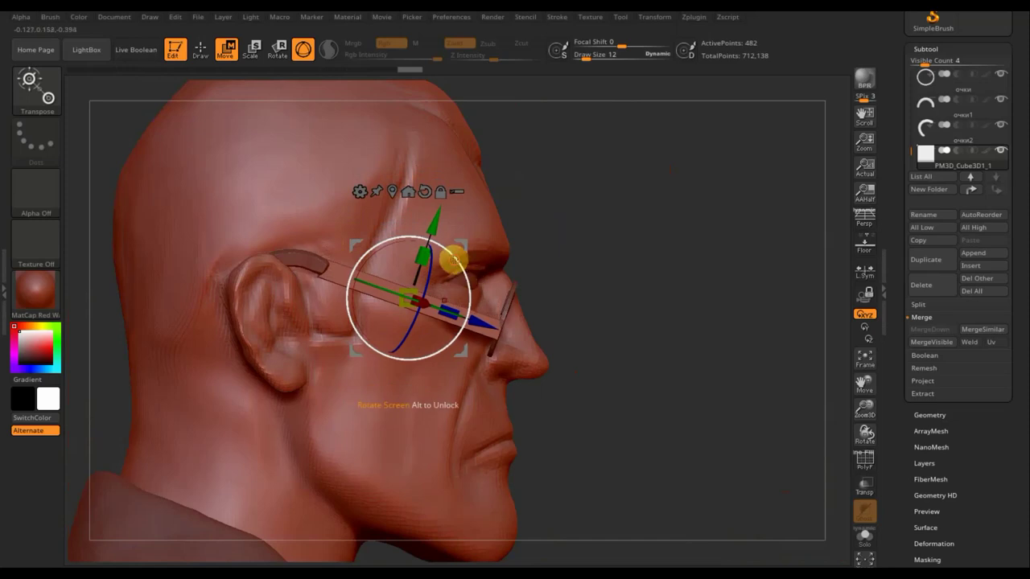
left_click_drag(454, 258, 430, 213)
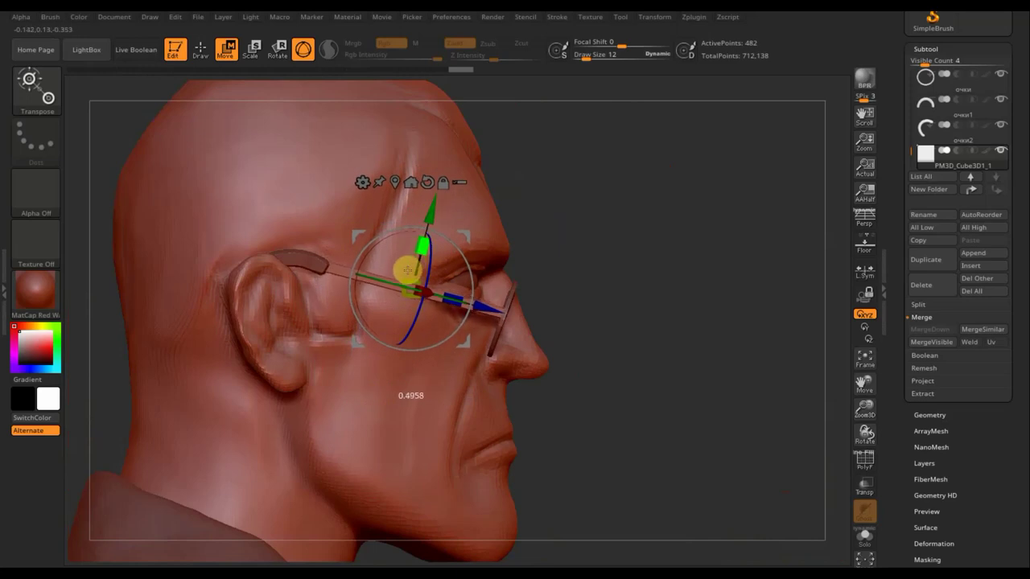
Step: Stretch the temple arm along its length to reach the ear, then frame the whole character
mouse_move(625, 257)
left_mouse_down()
mouse_move(579, 258)
mouse_move(710, 274)
mouse_move(701, 276)
left_mouse_up()
left_click_drag(812, 248, 804, 249)
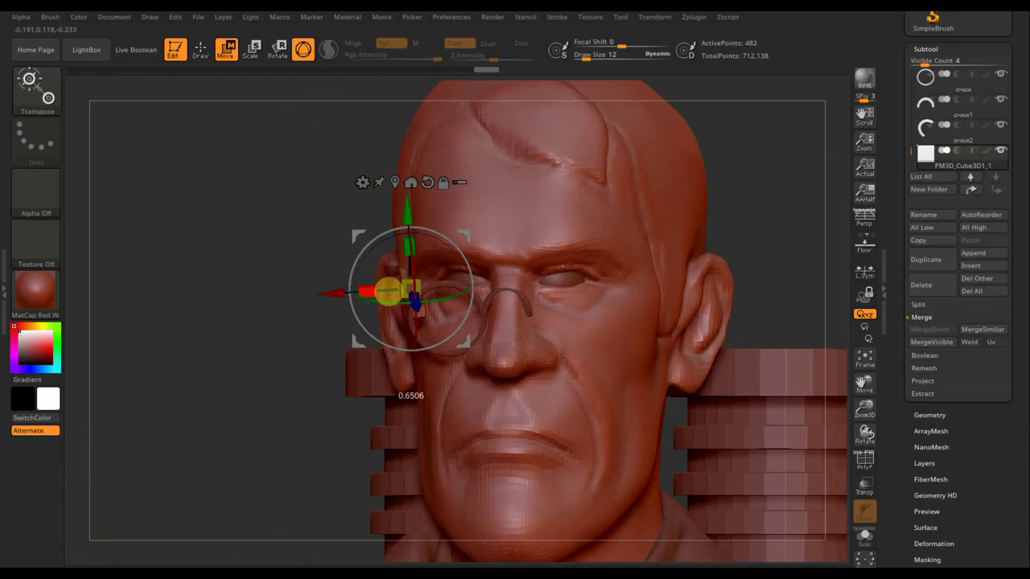
mouse_move(390, 293)
left_mouse_down()
mouse_move(321, 296)
mouse_move(312, 280)
mouse_move(315, 345)
left_mouse_up()
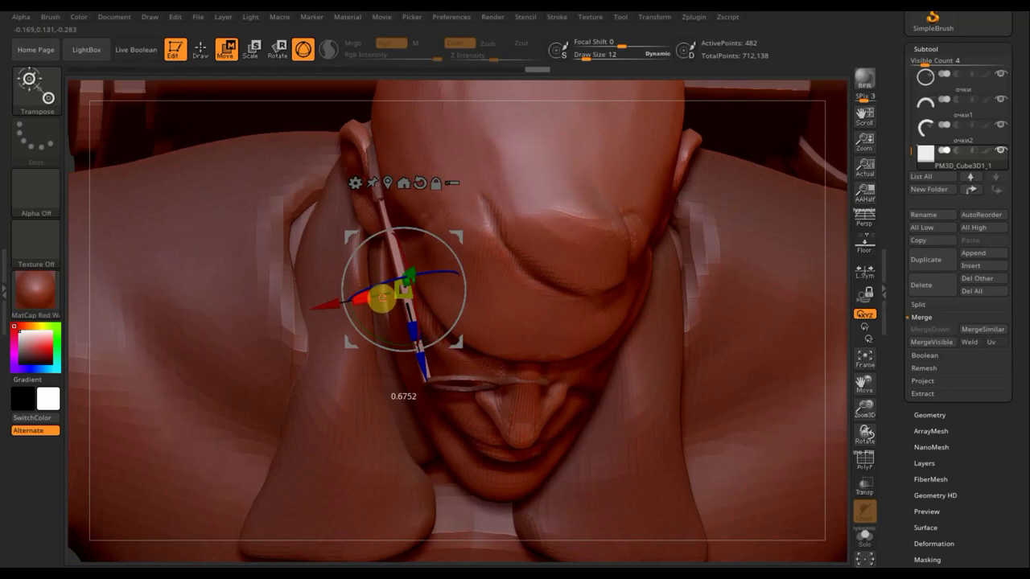
key("y")
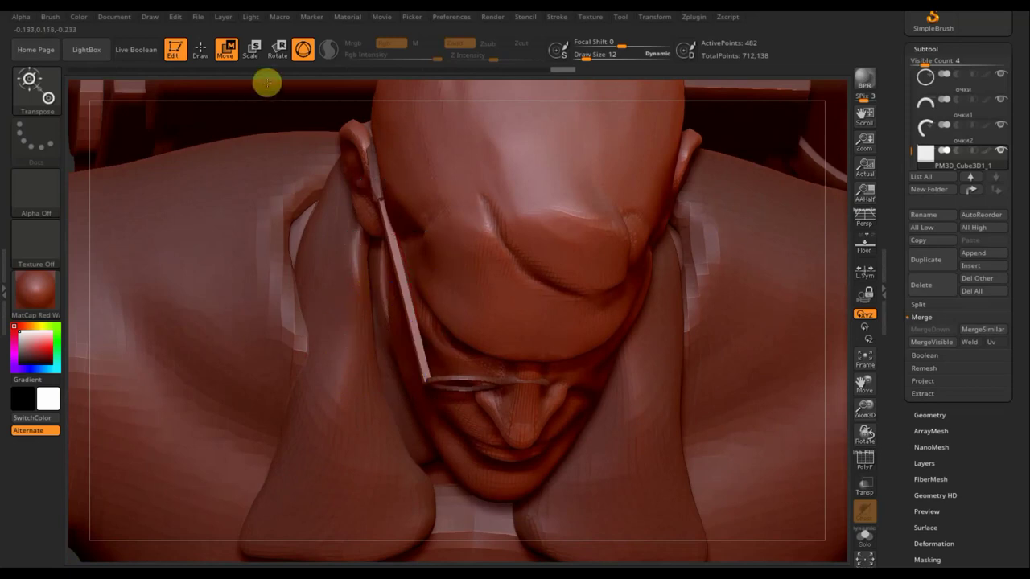
key("y")
left_click(866, 362)
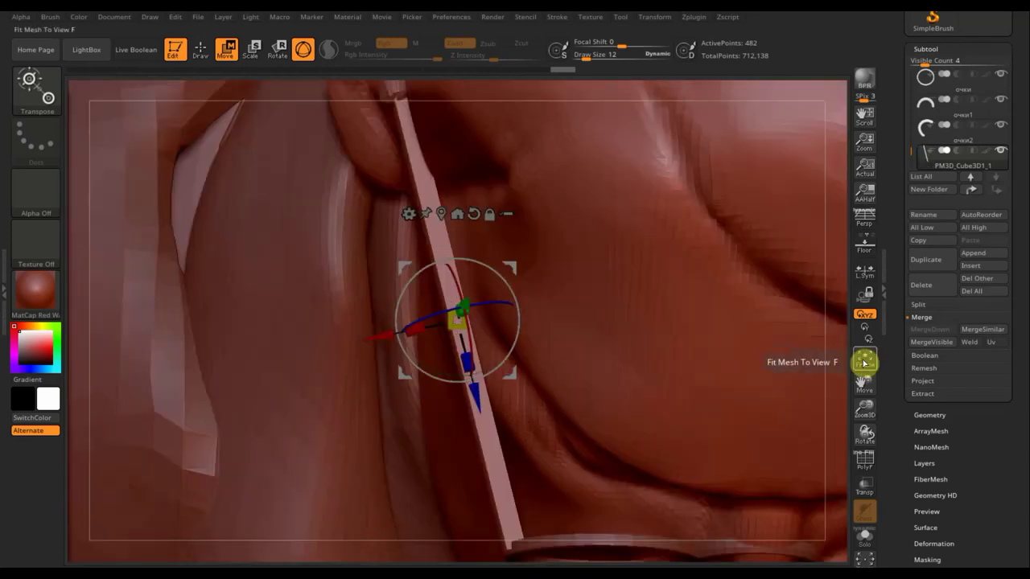
left_click(866, 362)
mouse_move(713, 386)
left_mouse_down()
mouse_move(703, 329)
mouse_move(743, 279)
mouse_move(752, 432)
mouse_move(787, 366)
left_mouse_up()
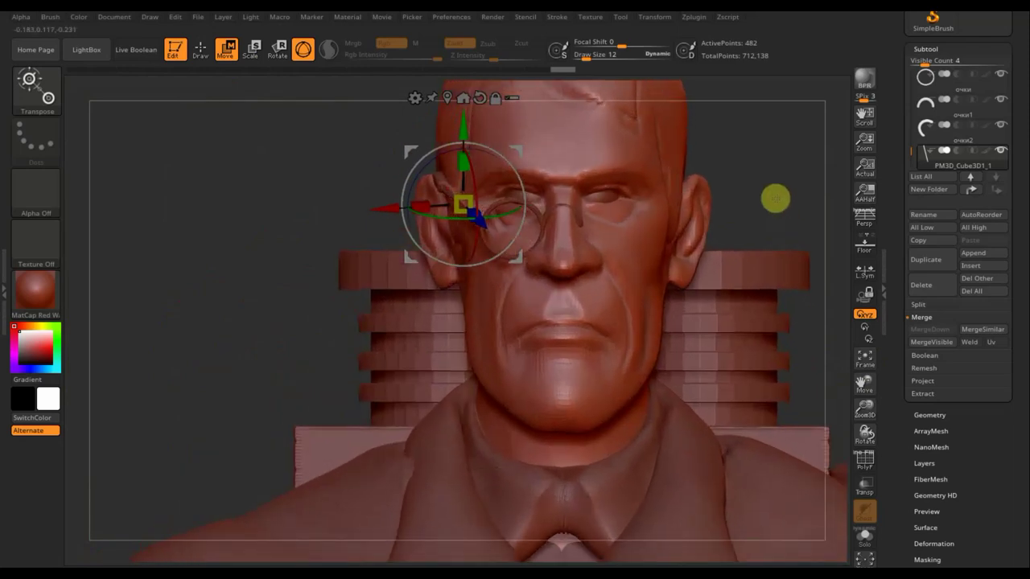
left_click_drag(775, 198, 669, 196, "alt")
Step: Rotate and nudge the очки2 ear hook so it wraps around the back of the ear
left_click(202, 50)
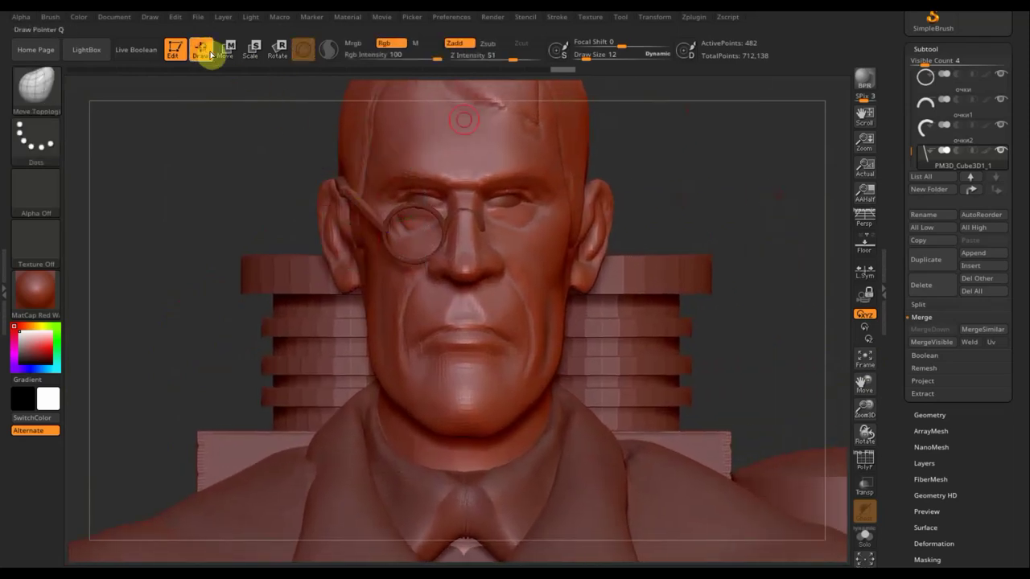
left_click_drag(659, 184, 724, 184)
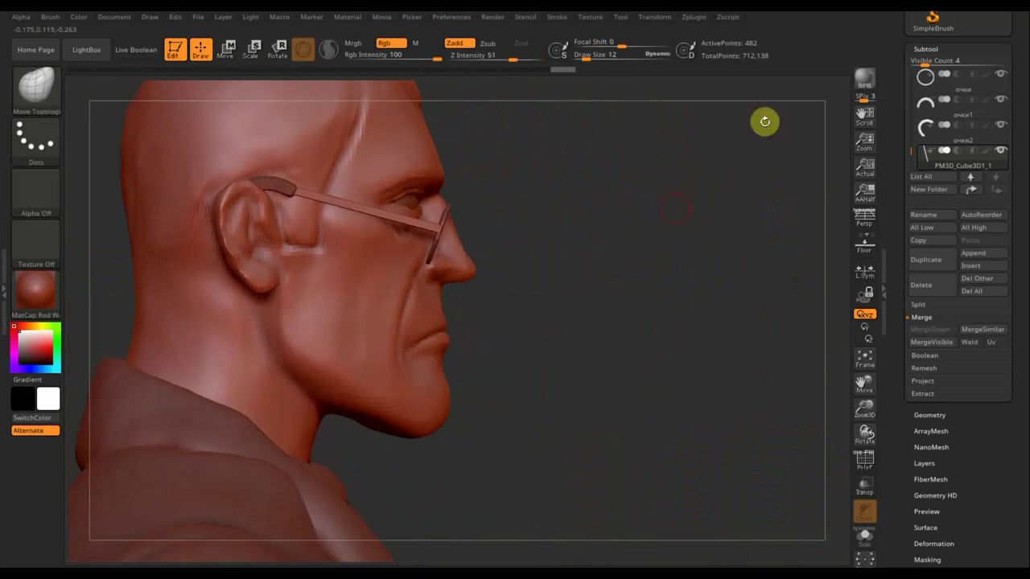
left_click(927, 129)
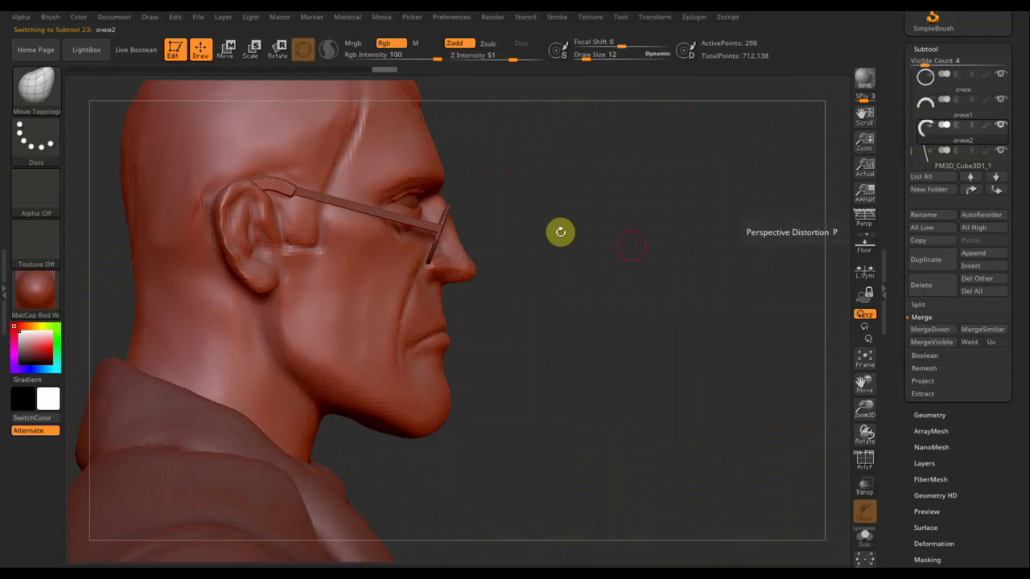
left_click(229, 54)
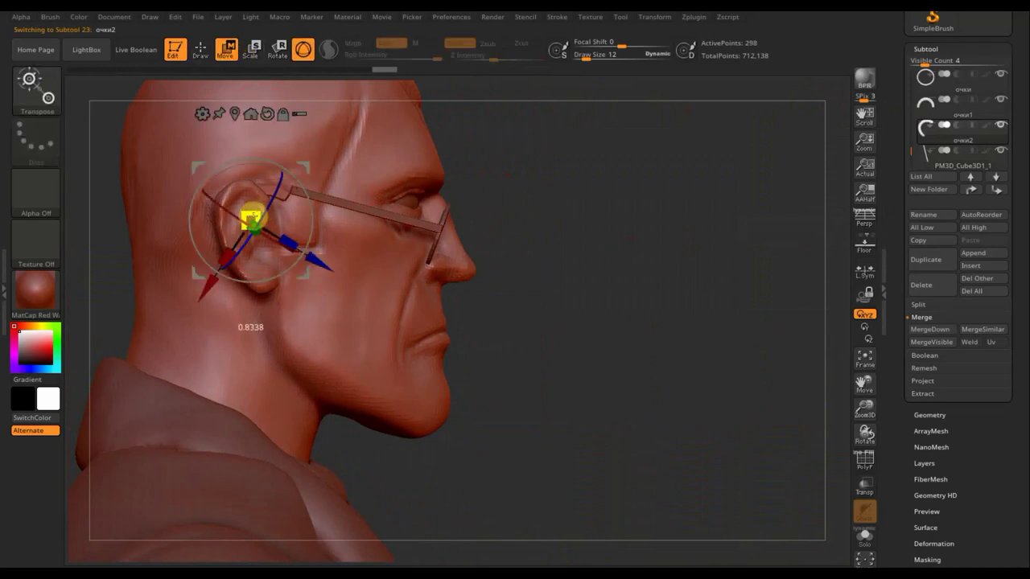
left_click_drag(300, 199, 305, 185)
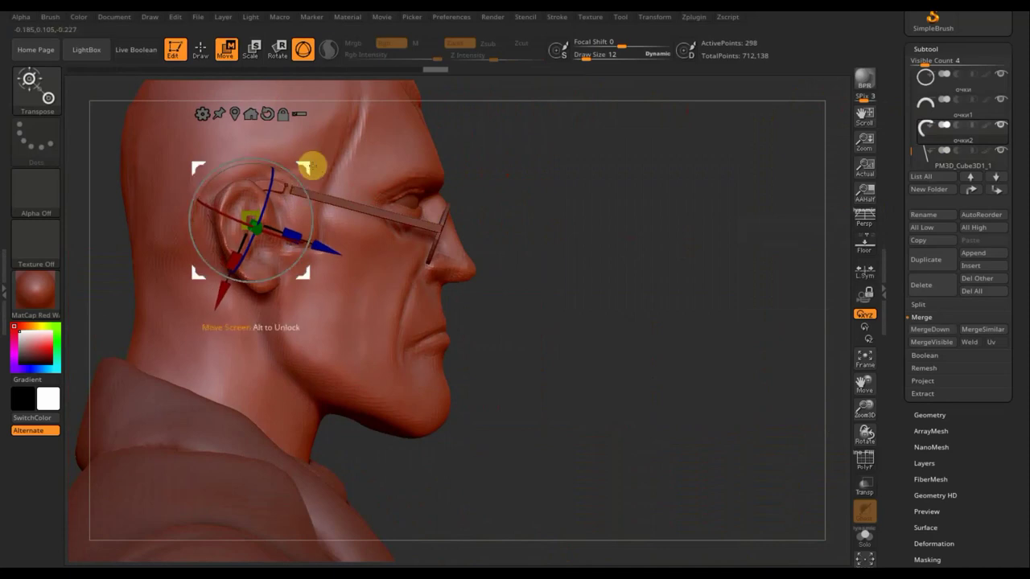
left_click_drag(307, 168, 314, 170)
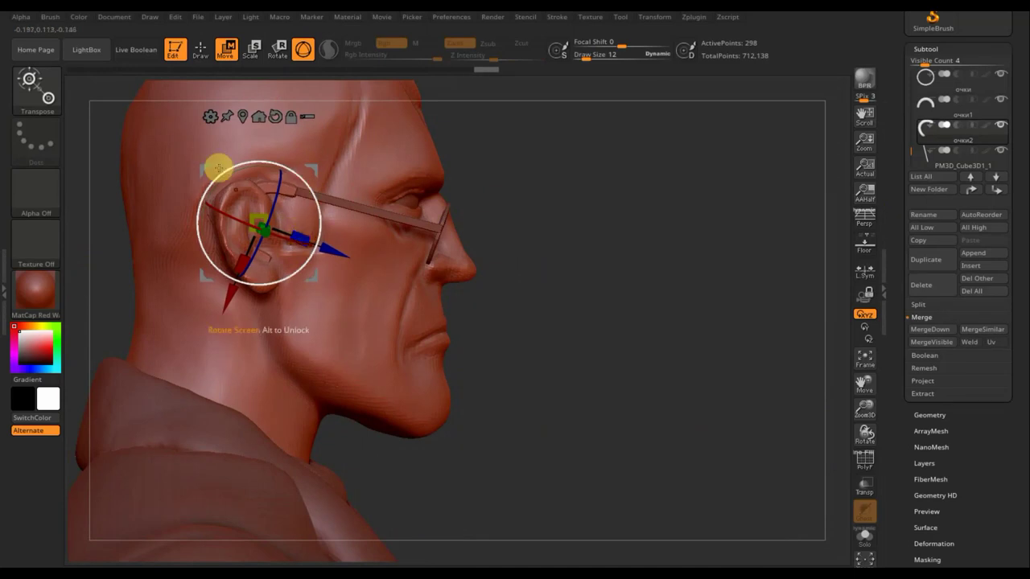
left_click_drag(202, 166, 202, 165)
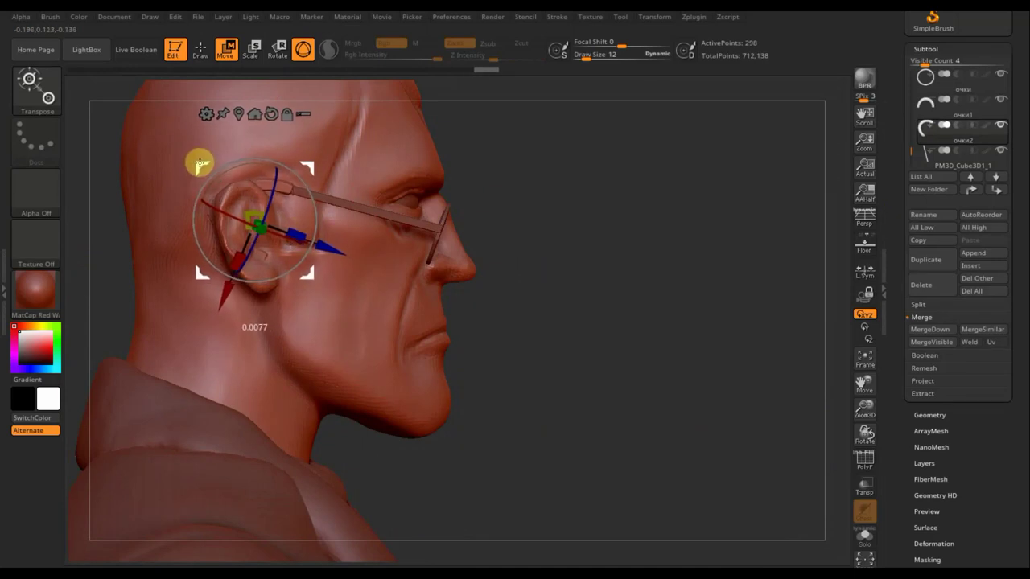
left_click(201, 49)
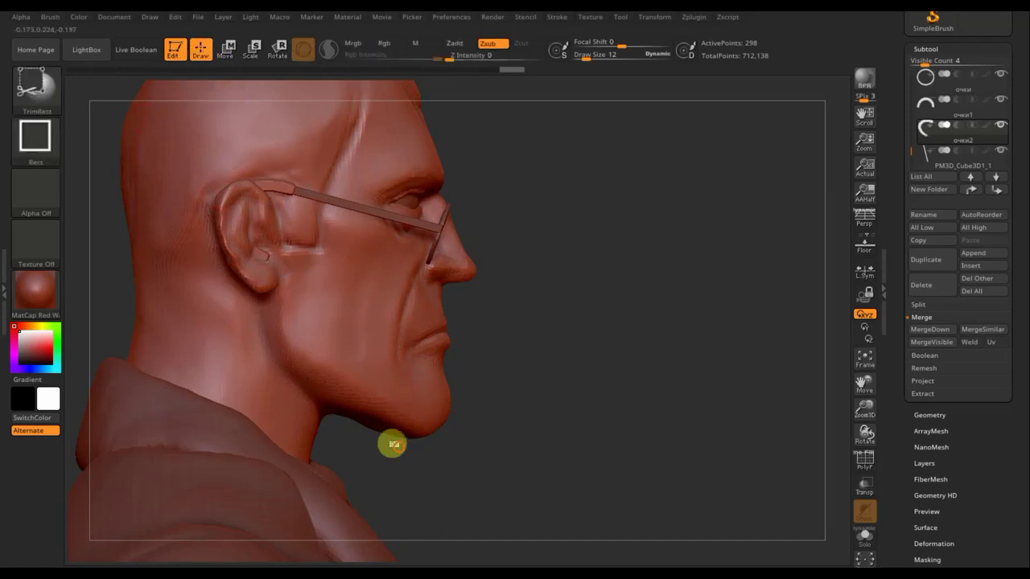
Step: TrimRect the excess ear-hook geometry, cutting it from 298 to 169 points
left_click_drag(398, 446, 181, 241, "ctrl+shift")
left_click_drag(289, 312, 216, 214, "ctrl+shift")
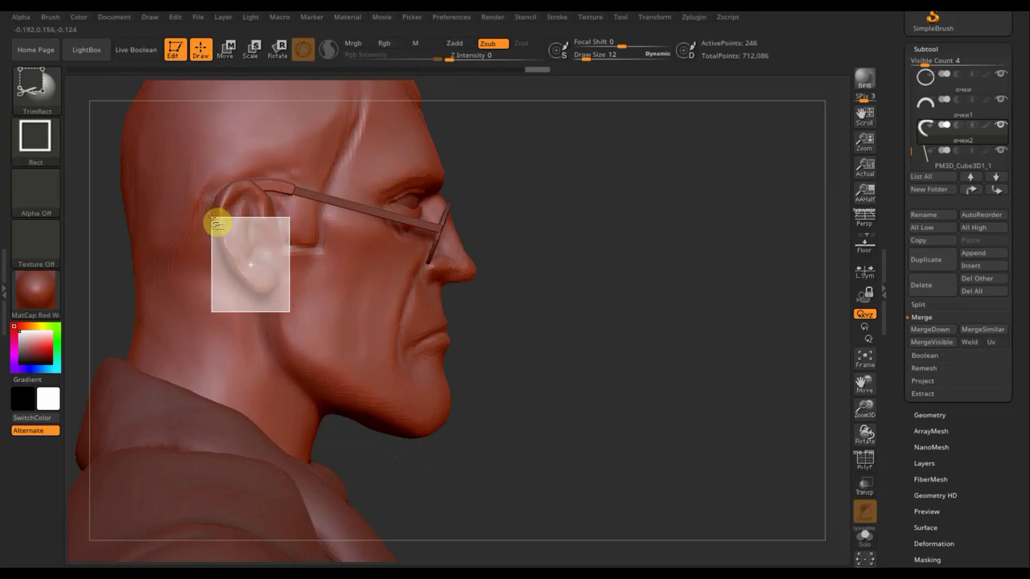
mouse_move(510, 228)
left_mouse_down()
mouse_move(600, 234)
mouse_move(565, 233)
mouse_move(577, 239)
mouse_move(570, 246)
left_mouse_up()
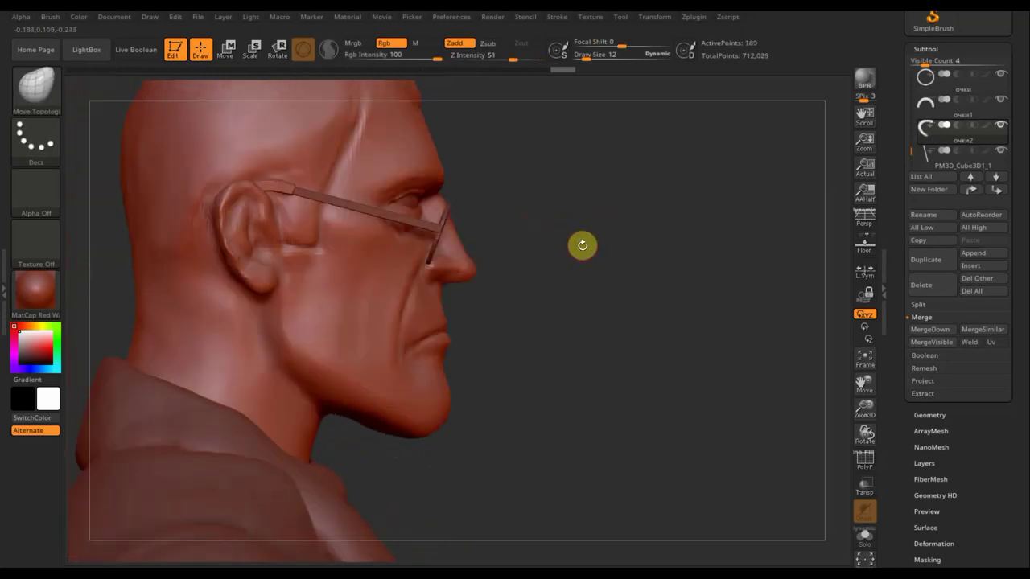
left_click(934, 84)
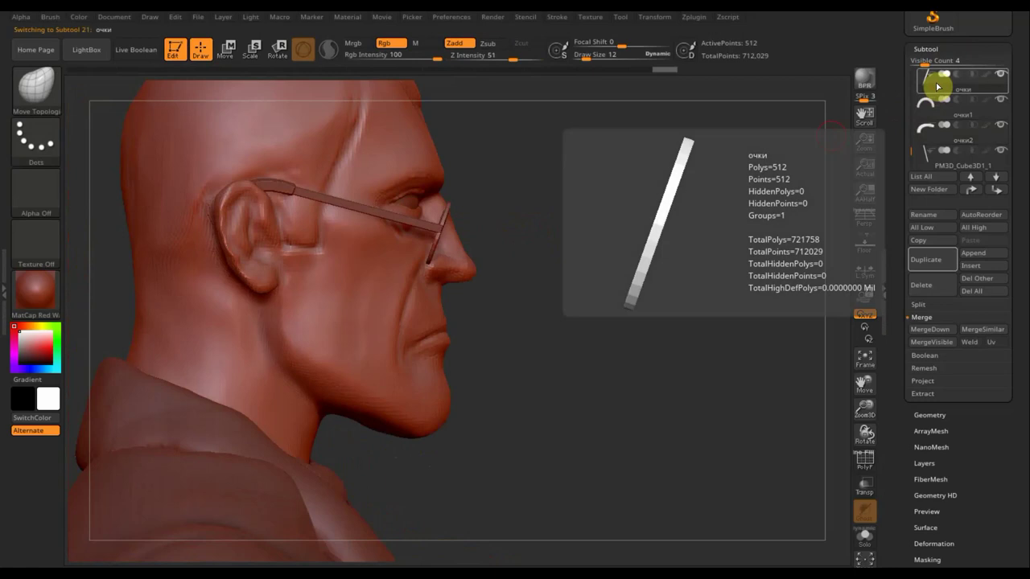
Step: Weld and MergeDown the ring, bridge, temple arm and ear hook into one 1,481-point очки subtool
mouse_move(751, 182)
left_mouse_down()
mouse_move(662, 214)
mouse_move(728, 211)
left_mouse_up()
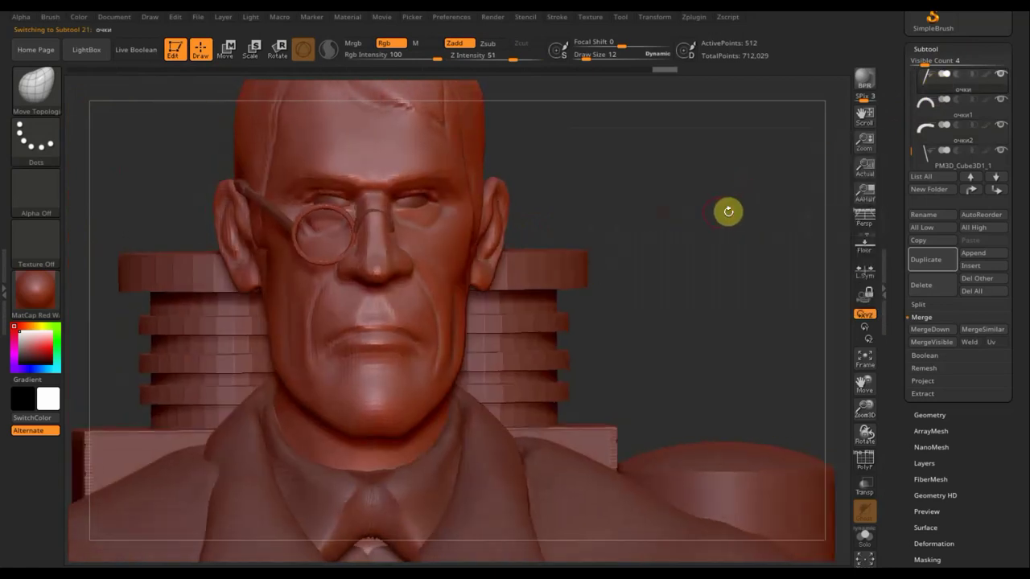
left_click(967, 342)
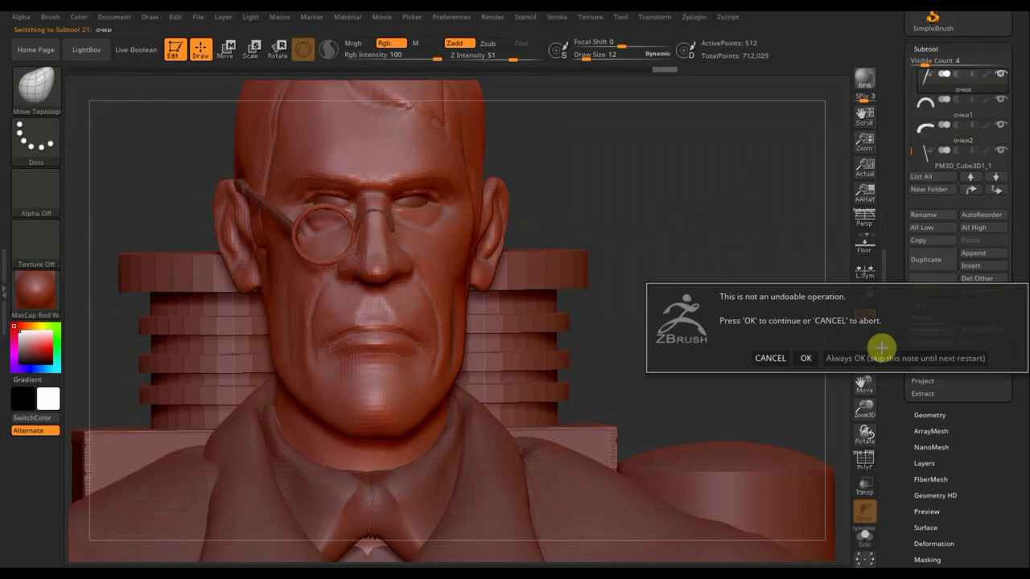
left_click(806, 358)
left_click(929, 329)
left_click(806, 358)
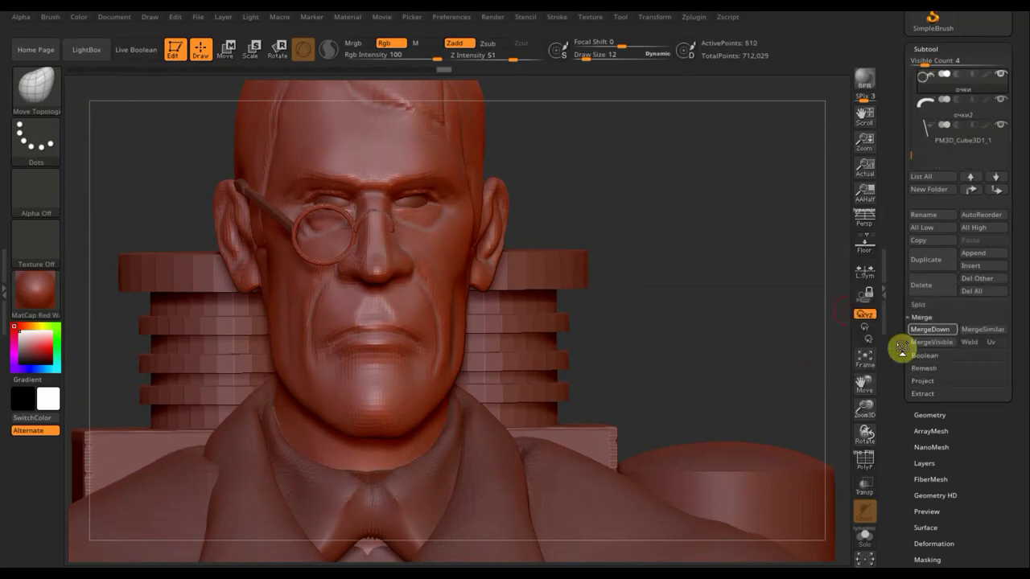
left_click(932, 330)
left_click(806, 359)
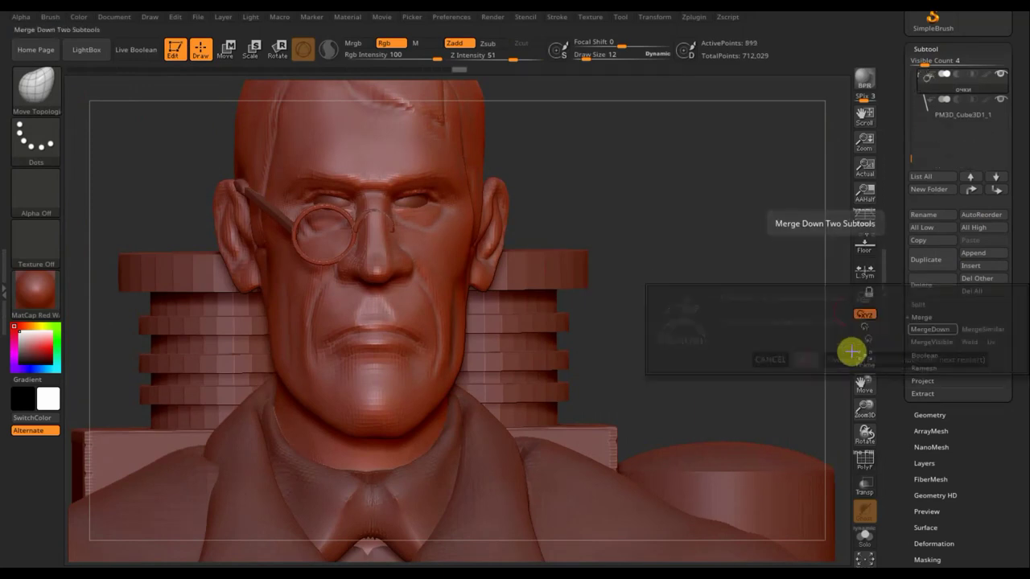
left_click(806, 359)
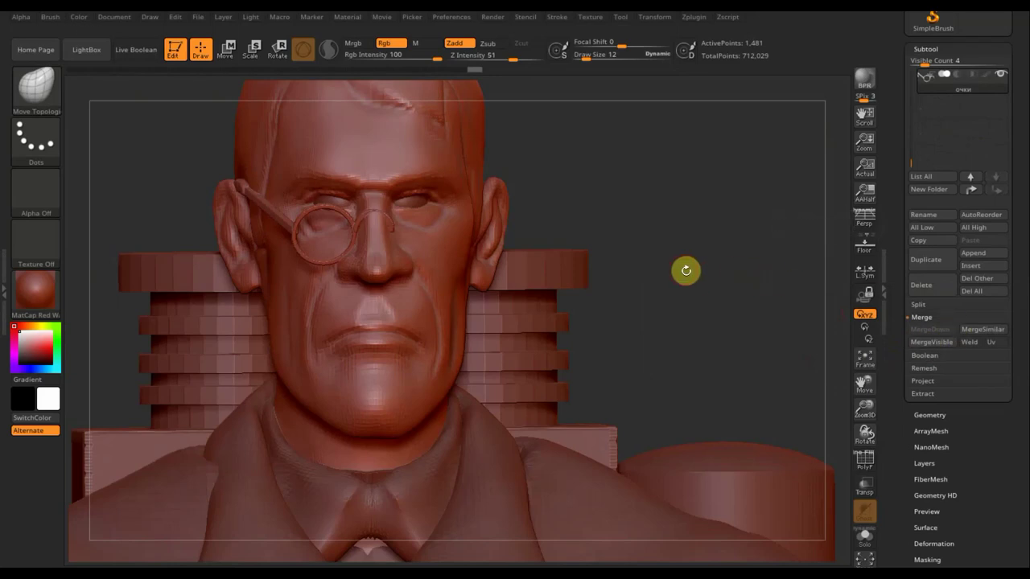
left_click_drag(702, 275, 692, 285)
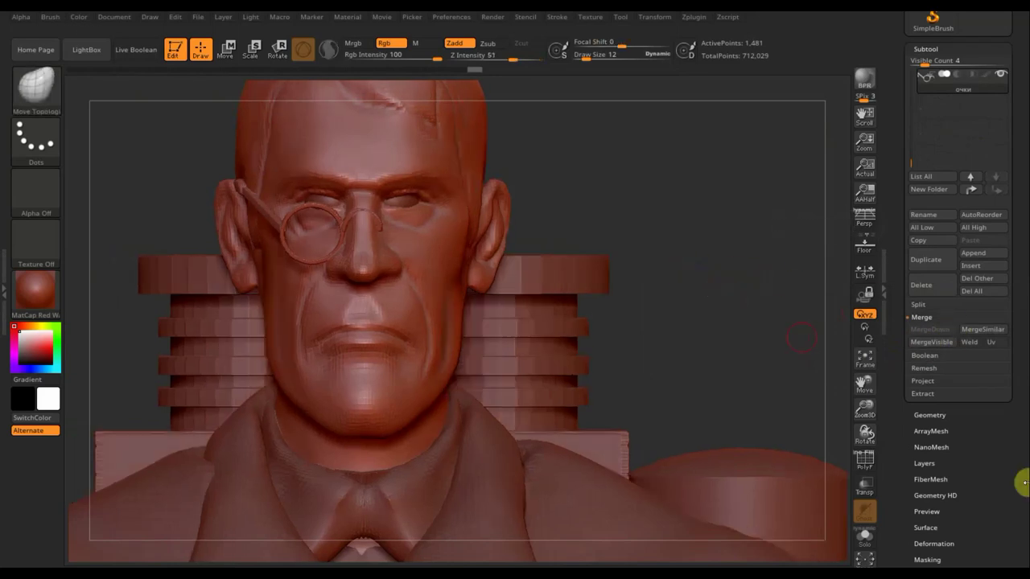
Step: Apply Mirror And Weld to the очки glasses, reaching 2,696 points, and frame the whole character
left_click_drag(993, 480, 958, 396)
left_click(930, 319)
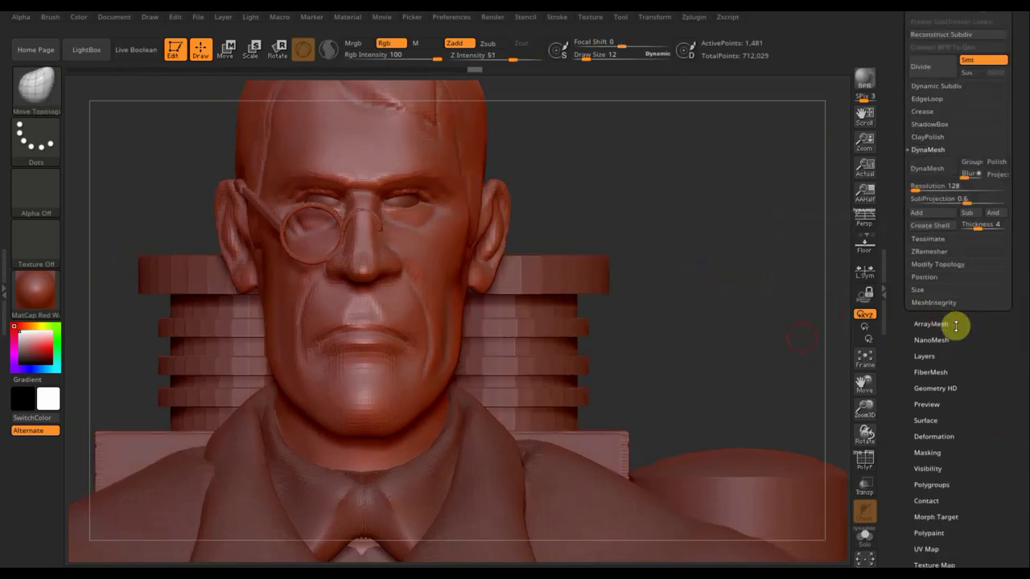
left_click(944, 264)
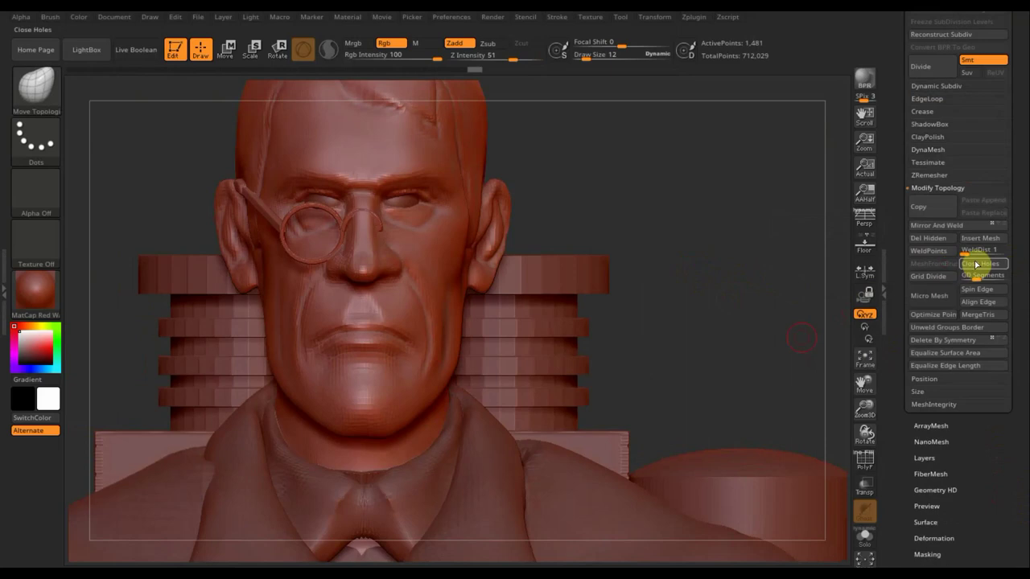
left_click(950, 229)
mouse_move(724, 186)
left_mouse_down()
mouse_move(740, 176)
mouse_move(732, 198)
left_mouse_up()
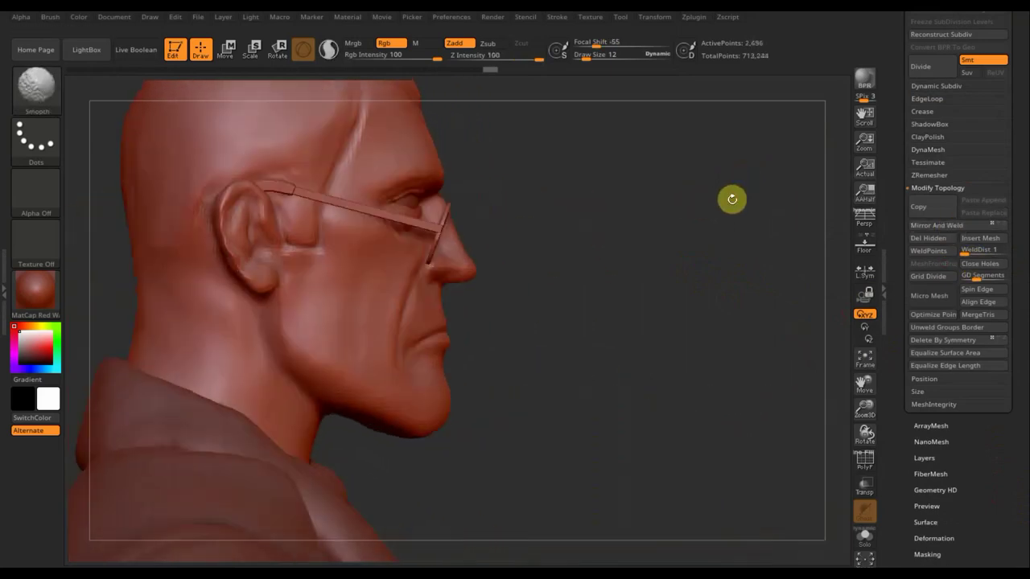
left_click_drag(684, 276, 678, 301)
key("f")
mouse_move(561, 105)
left_mouse_down()
mouse_move(487, 255)
mouse_move(457, 255)
mouse_move(558, 240)
mouse_move(552, 246)
mouse_move(673, 207)
mouse_move(661, 226)
mouse_move(603, 145)
mouse_move(657, 329)
mouse_move(648, 343)
mouse_move(510, 319)
mouse_move(655, 308)
mouse_move(660, 372)
mouse_move(653, 351)
mouse_move(679, 313)
left_mouse_up()
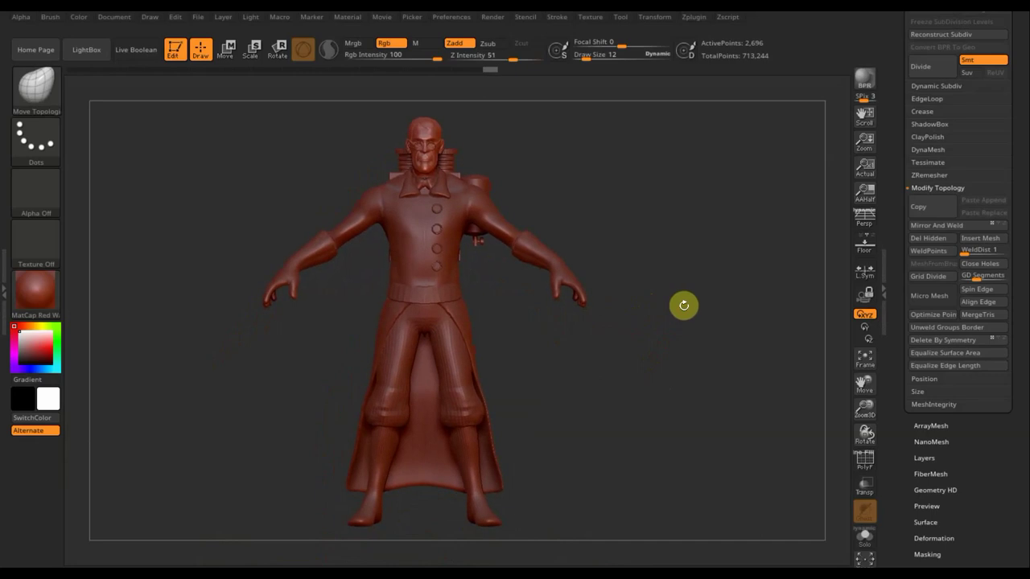